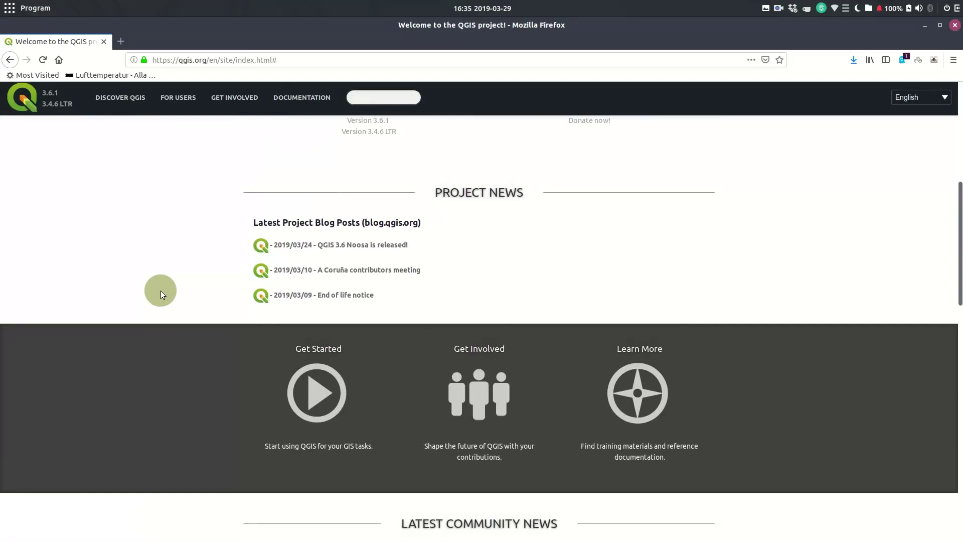
# Look through the QGIS project homepage down to the sponsors section and footer.
pyautogui.scroll(-5, 161, 290)
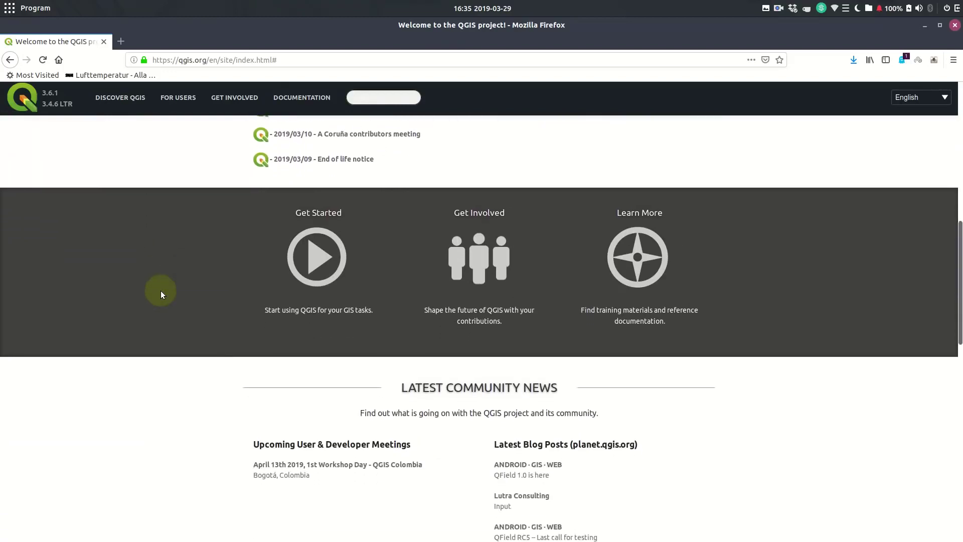
pyautogui.scroll(-8, 160, 291)
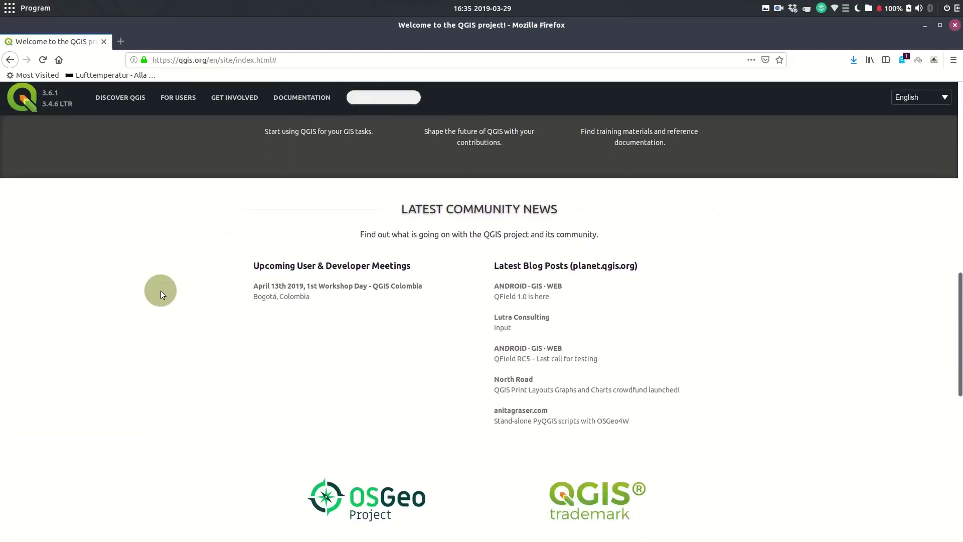
pyautogui.scroll(-9, 161, 291)
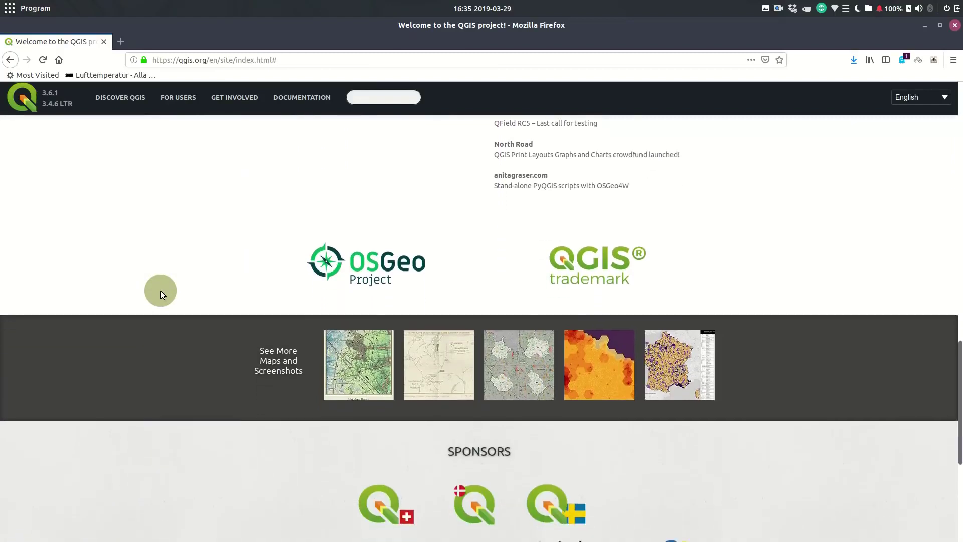
pyautogui.scroll(-5, 160, 290)
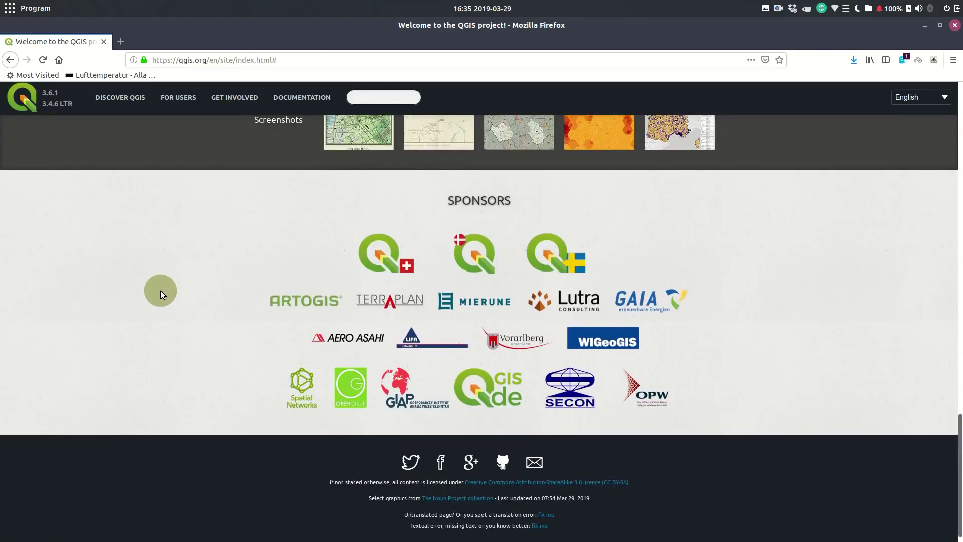
# Switch from the browser to QGIS and load the built-in world map by entering "world" as the coordinate.
pyautogui.click(925, 25)
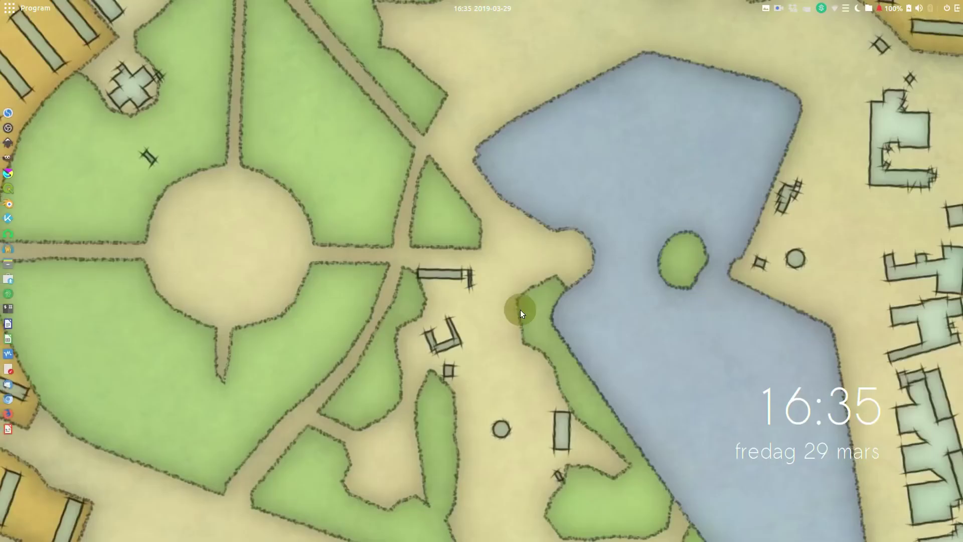
pyautogui.click(11, 189)
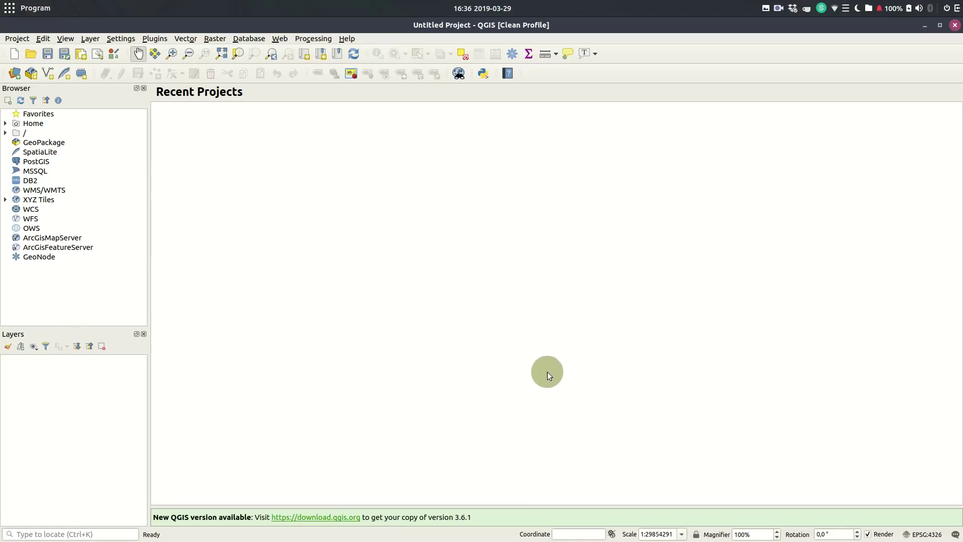
pyautogui.click(576, 533)
pyautogui.click(592, 514)
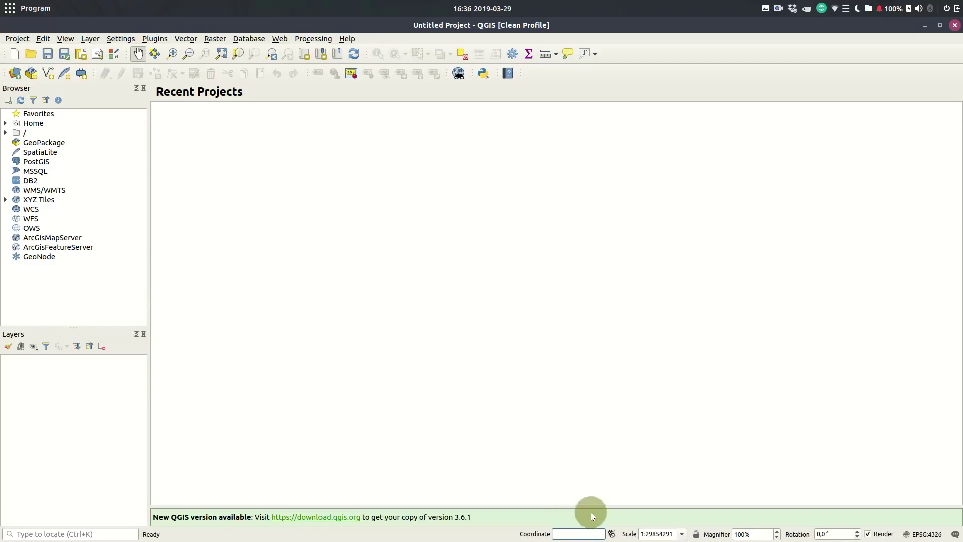
pyautogui.write('world')
pyautogui.press('Return')
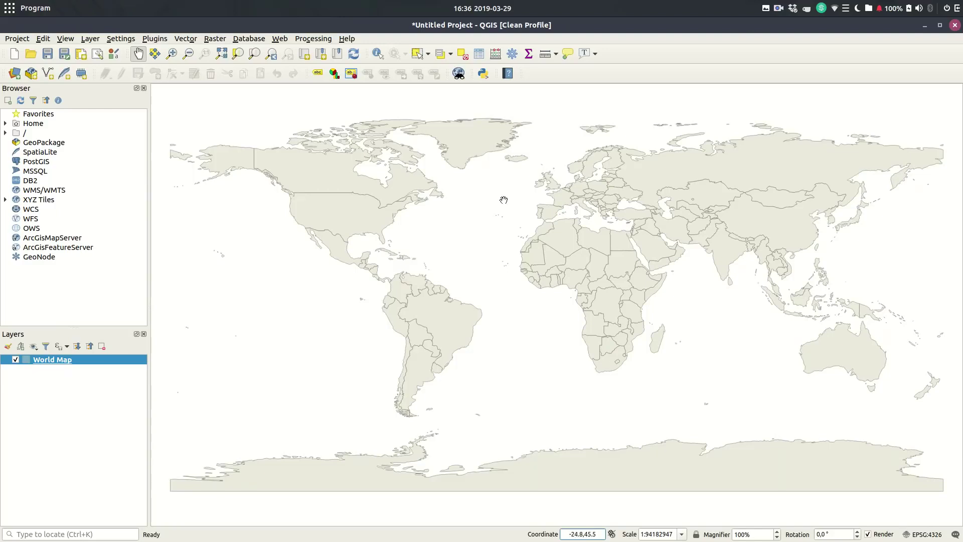
# Explore the world map at different scales, moving across Africa, the Mediterranean and Europe.
pyautogui.scroll(-1, 552, 224)
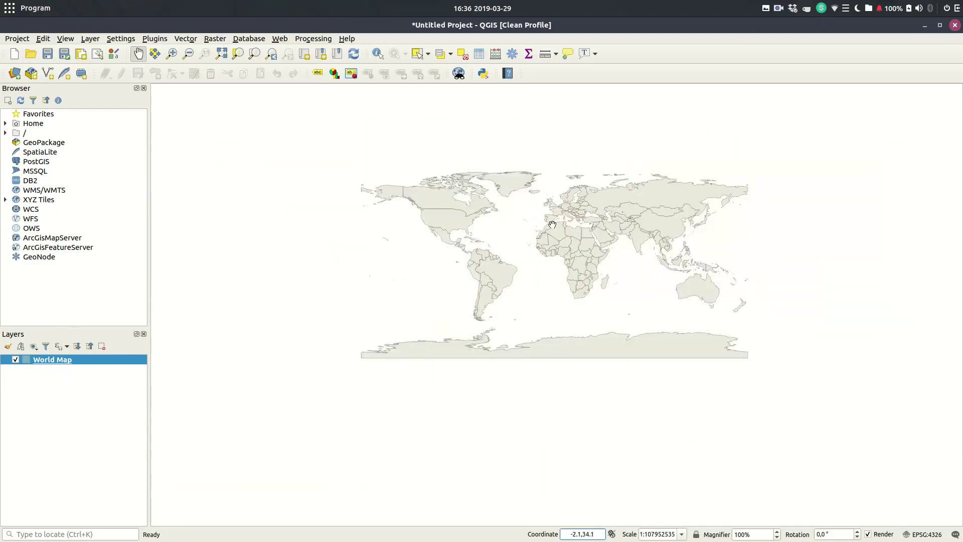
pyautogui.scroll(3, 552, 224)
pyautogui.scroll(-2, 552, 224)
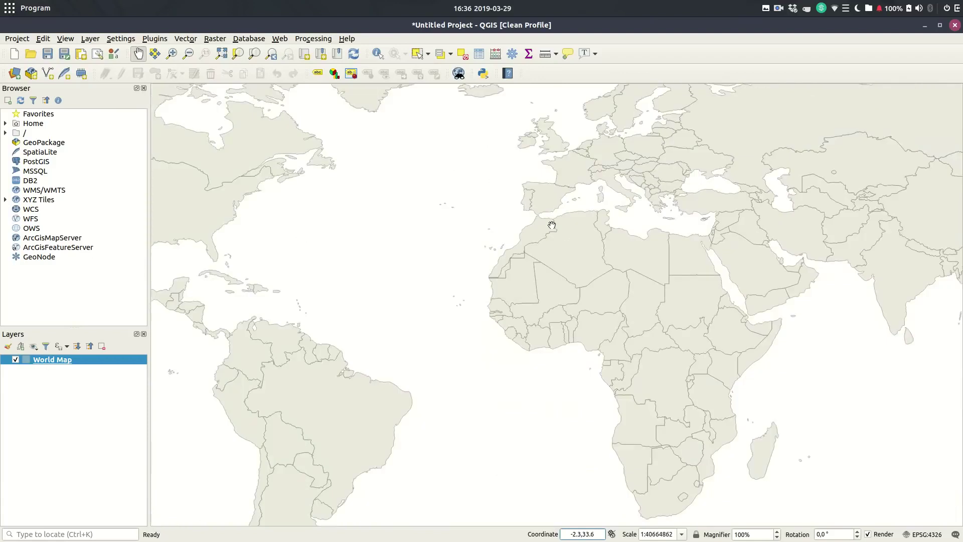
pyautogui.scroll(-1, 552, 224)
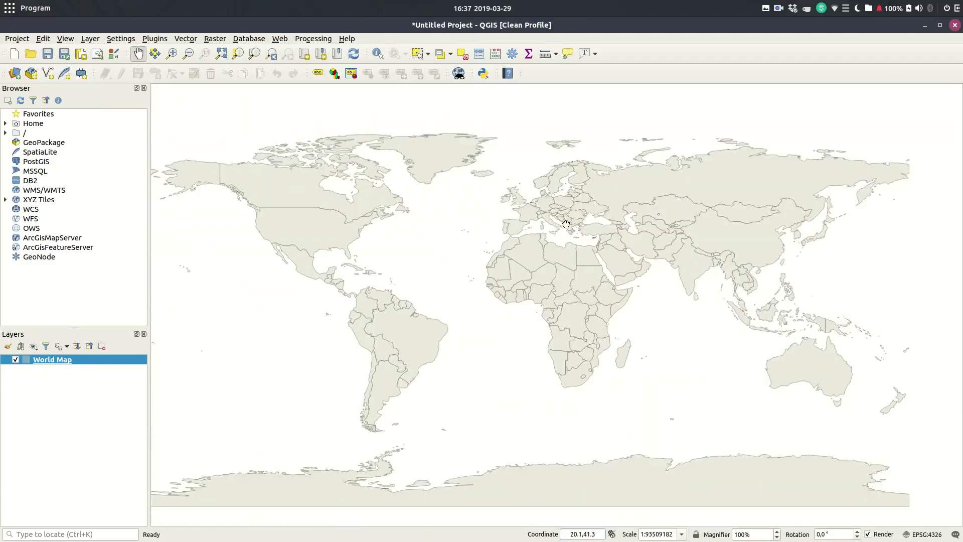
pyautogui.scroll(3, 566, 224)
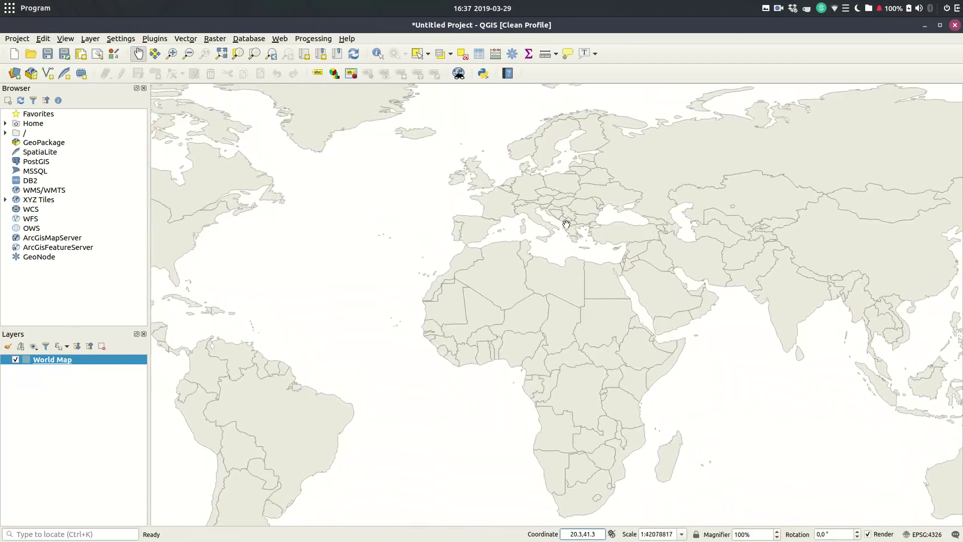
pyautogui.scroll(1, 565, 224)
pyautogui.scroll(-1, 565, 224)
pyautogui.scroll(2, 565, 224)
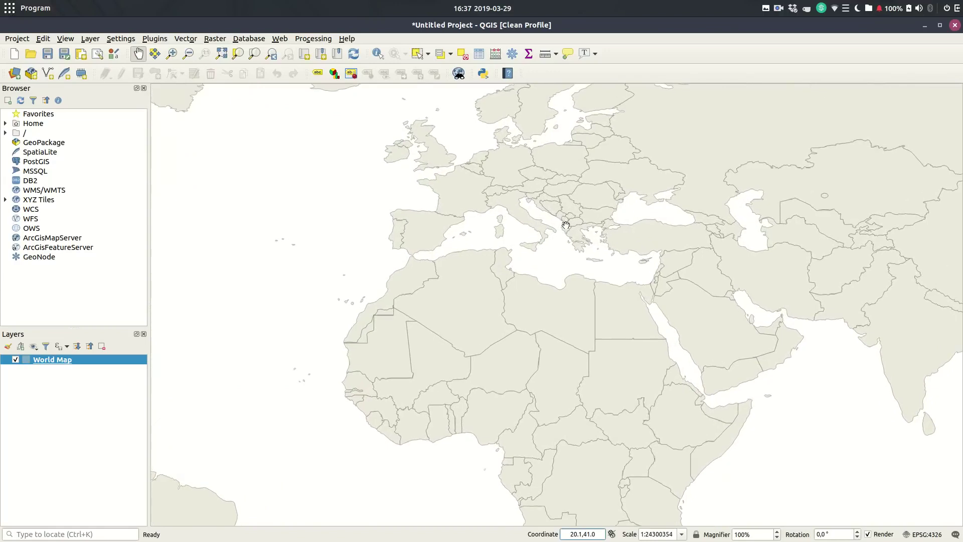
pyautogui.moveTo(569, 224); pyautogui.dragTo(468, 222)
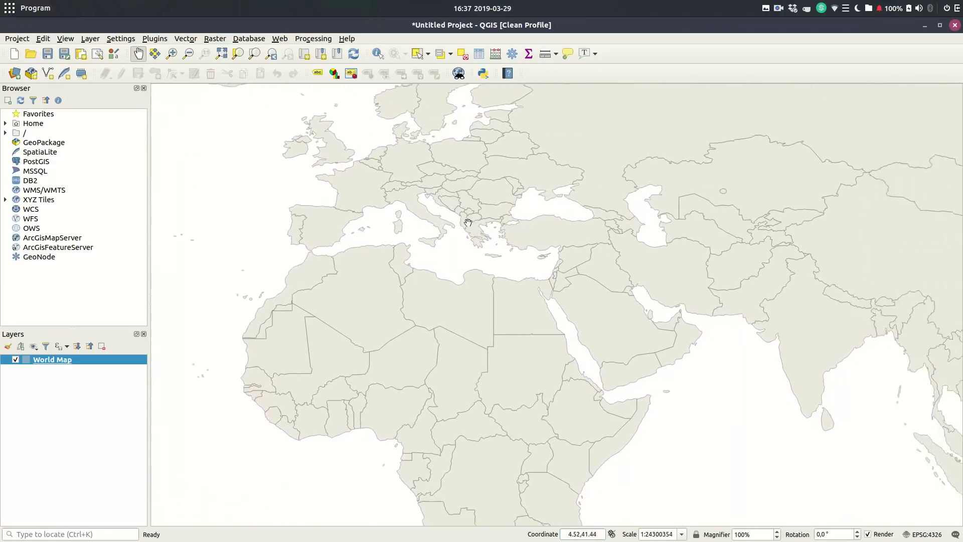
pyautogui.scroll(2, 463, 225)
pyautogui.moveTo(563, 220); pyautogui.dragTo(707, 226)
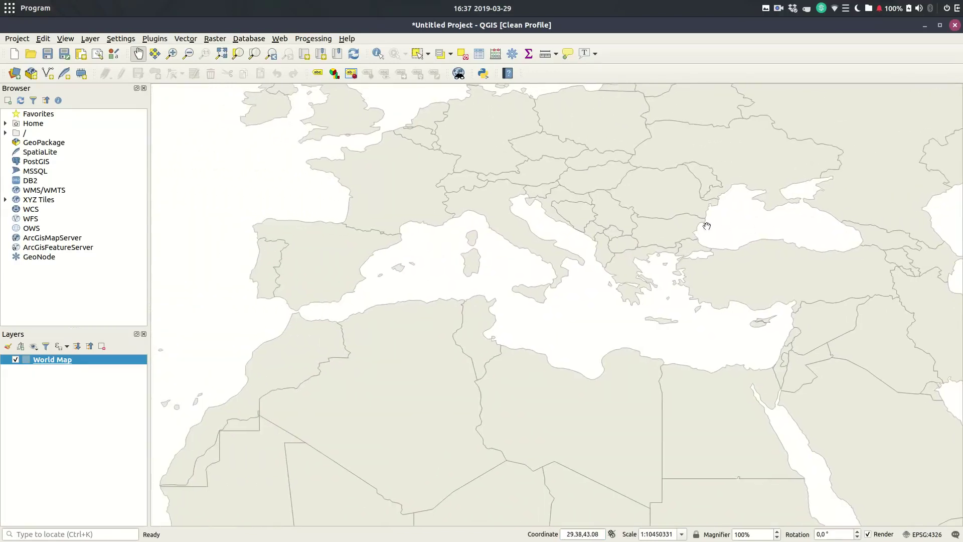
pyautogui.moveTo(445, 217); pyautogui.dragTo(672, 236)
pyautogui.moveTo(679, 195); pyautogui.dragTo(470, 302)
# Return the map view to the full extent of the world map.
pyautogui.click(156, 53)
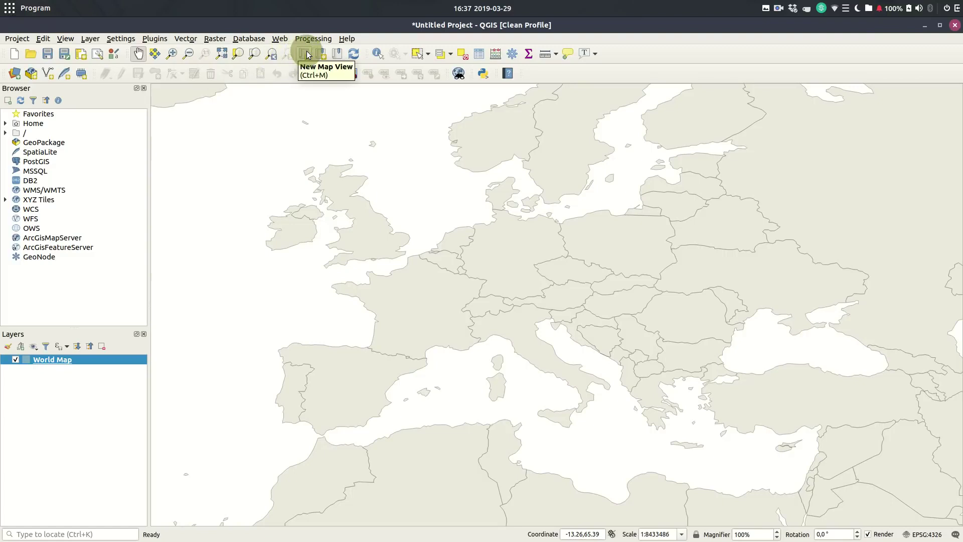
pyautogui.click(222, 54)
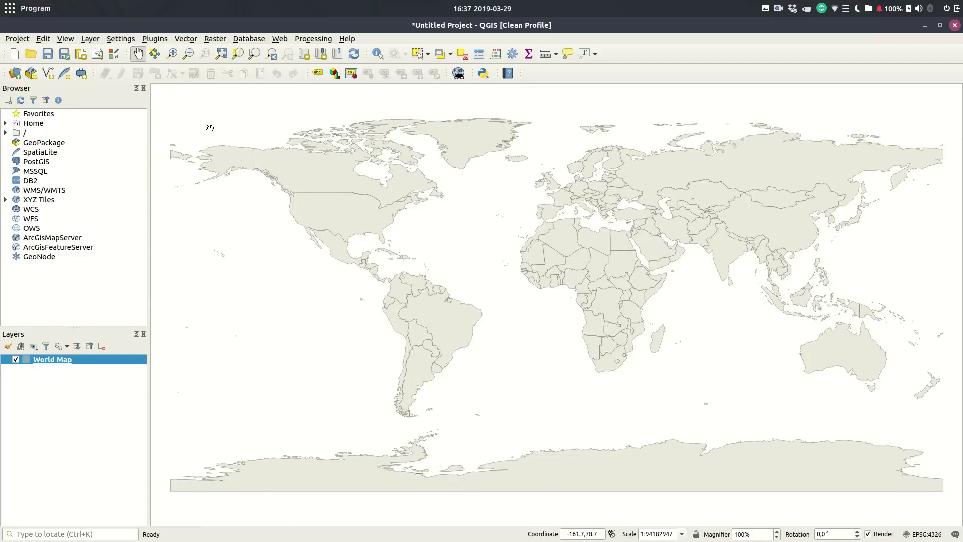
pyautogui.hotkey('ctrl', 'shift', 'f')
# Set the project CRS to WGS 84 / Pseudo-Mercator (EPSG:3857) and inspect the reprojected world map.
pyautogui.click(927, 535)
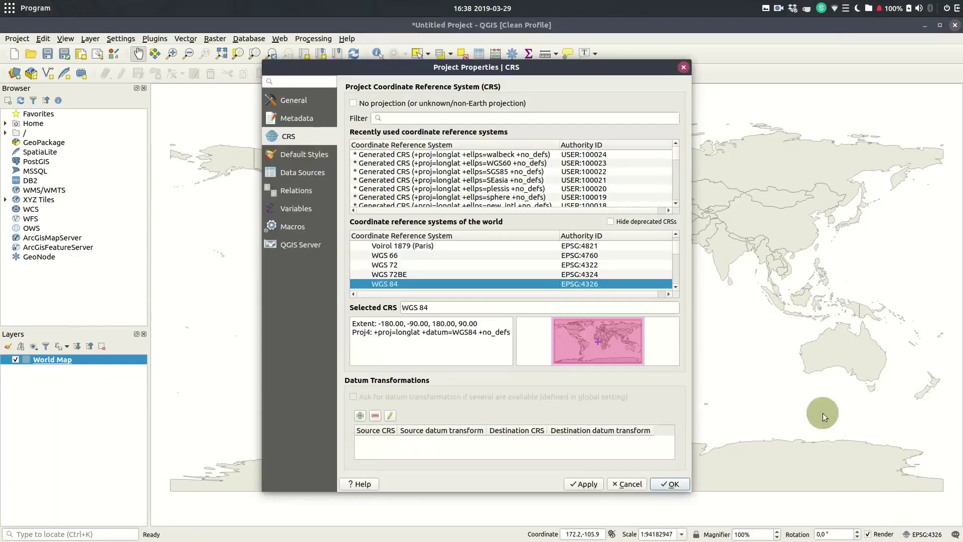
pyautogui.moveTo(679, 253)
pyautogui.mouseDown()
pyautogui.moveTo(675, 279)
pyautogui.moveTo(680, 240)
pyautogui.mouseUp()
pyautogui.click(501, 118)
pyautogui.write('3857')
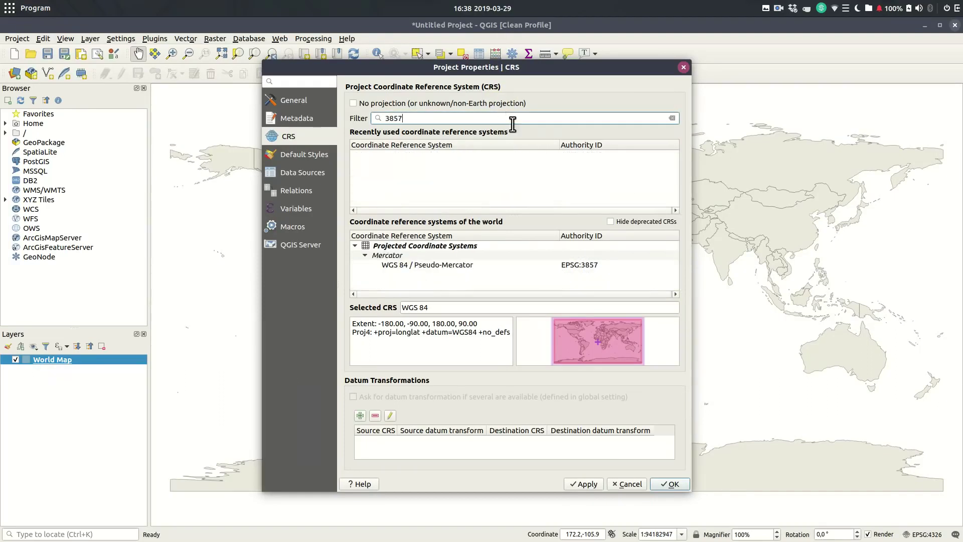
pyautogui.click(455, 267)
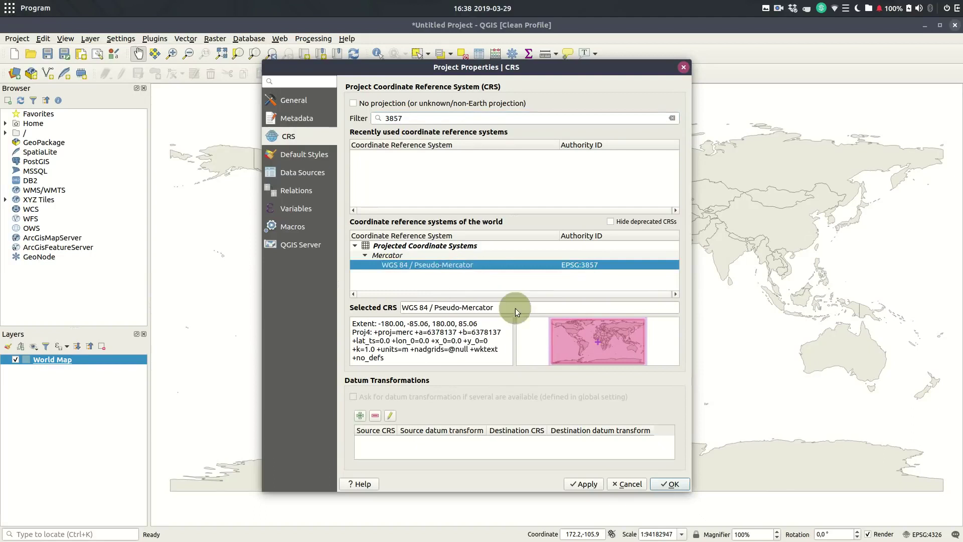
pyautogui.click(662, 483)
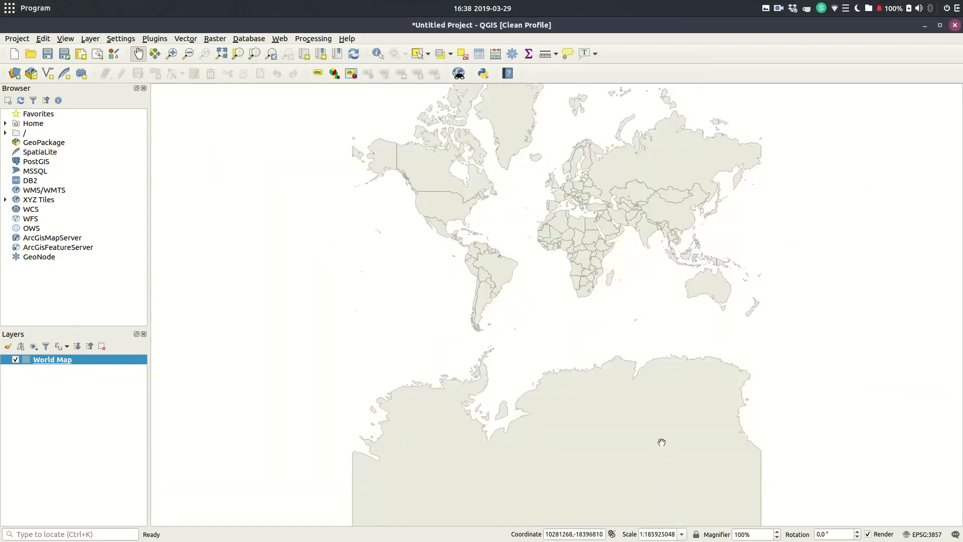
pyautogui.scroll(1, 544, 322)
pyautogui.scroll(-2, 544, 322)
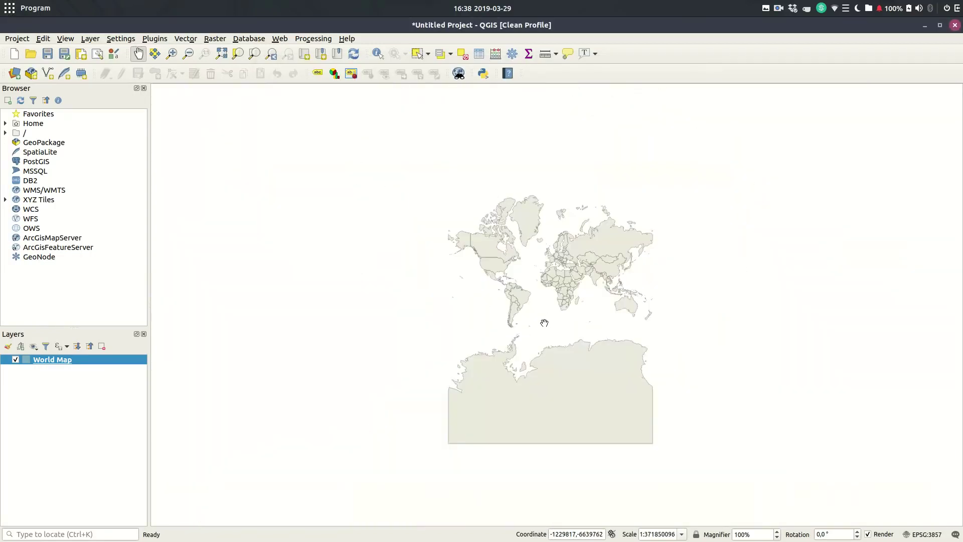
pyautogui.moveTo(563, 281); pyautogui.dragTo(560, 302)
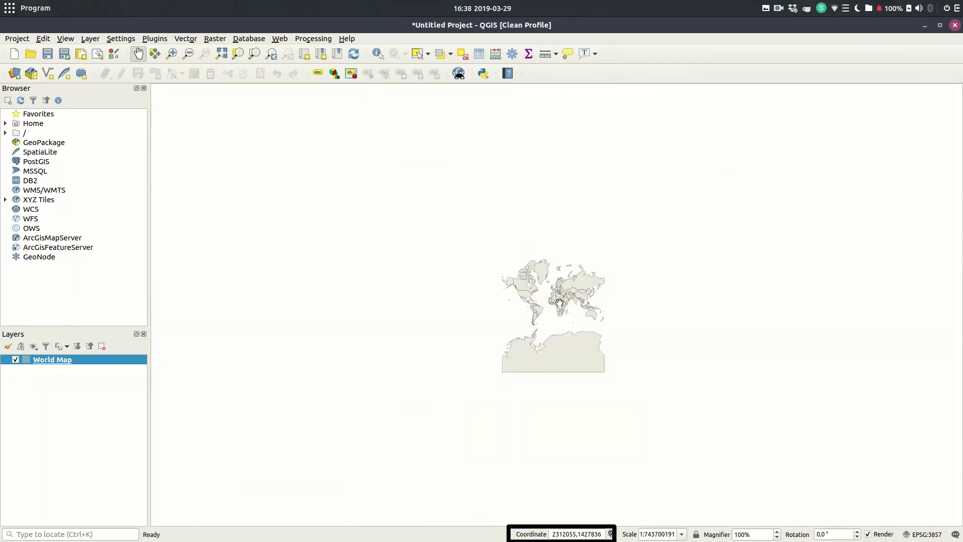
pyautogui.scroll(2, 559, 302)
pyautogui.moveTo(560, 255); pyautogui.dragTo(594, 307)
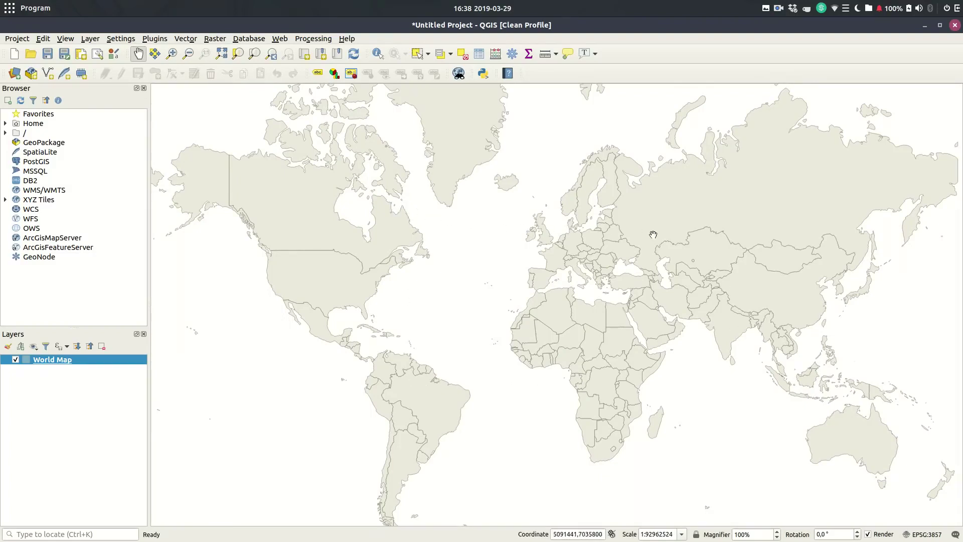
# Set the project CRS back to WGS 84 (EPSG:4326).
pyautogui.click(922, 534)
pyautogui.click(448, 117)
pyautogui.write('4326')
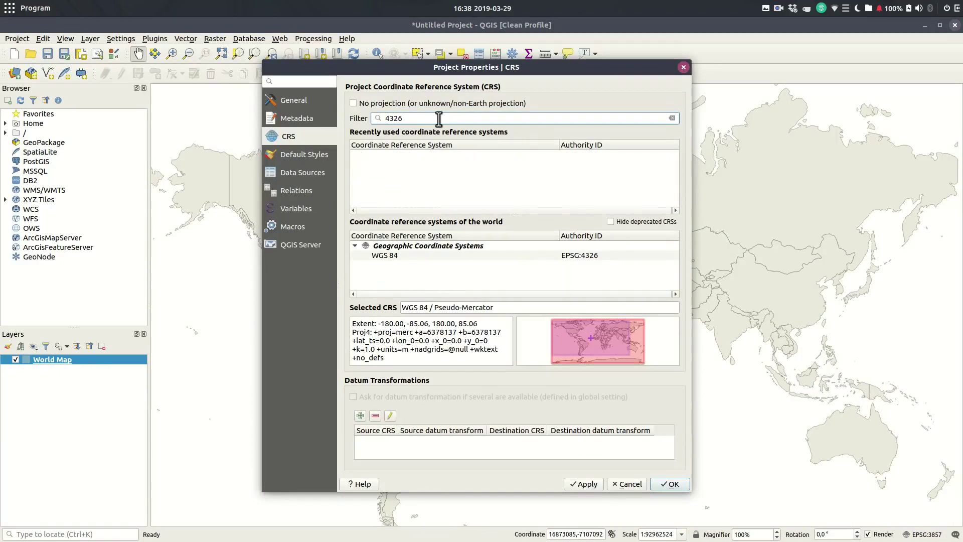
pyautogui.click(416, 256)
pyautogui.click(665, 488)
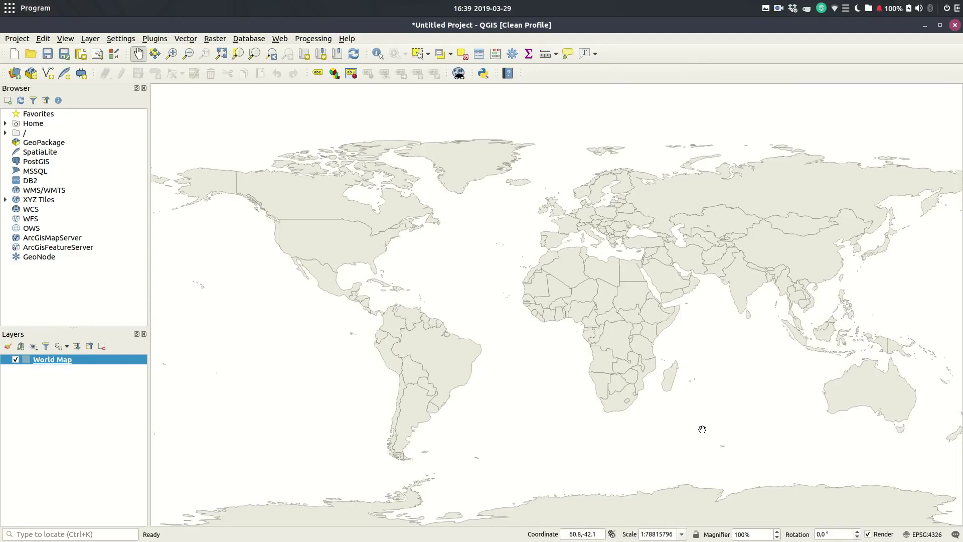
# Filter the project's coordinate reference systems by 326 and find the northern WGS 84 / UTM zones in the twenties.
pyautogui.click(921, 533)
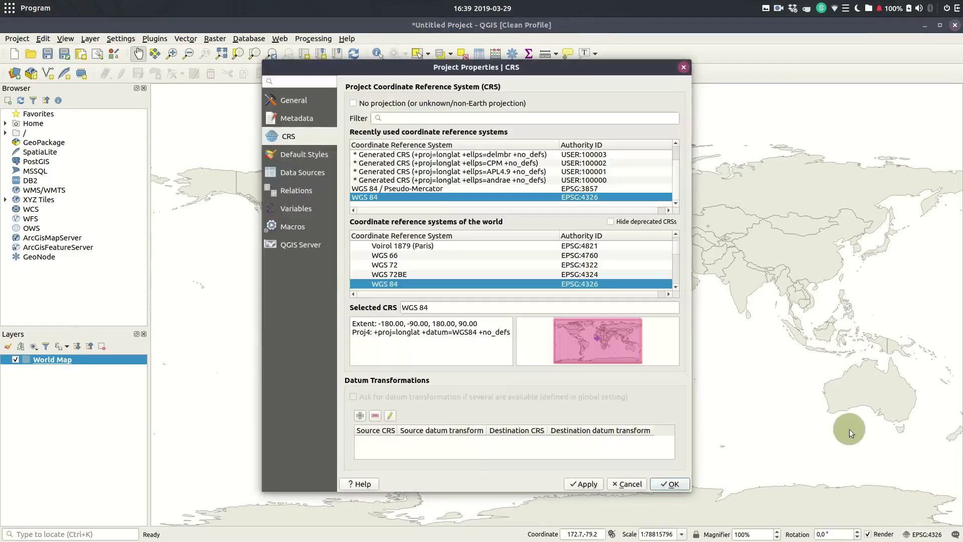
pyautogui.click(522, 121)
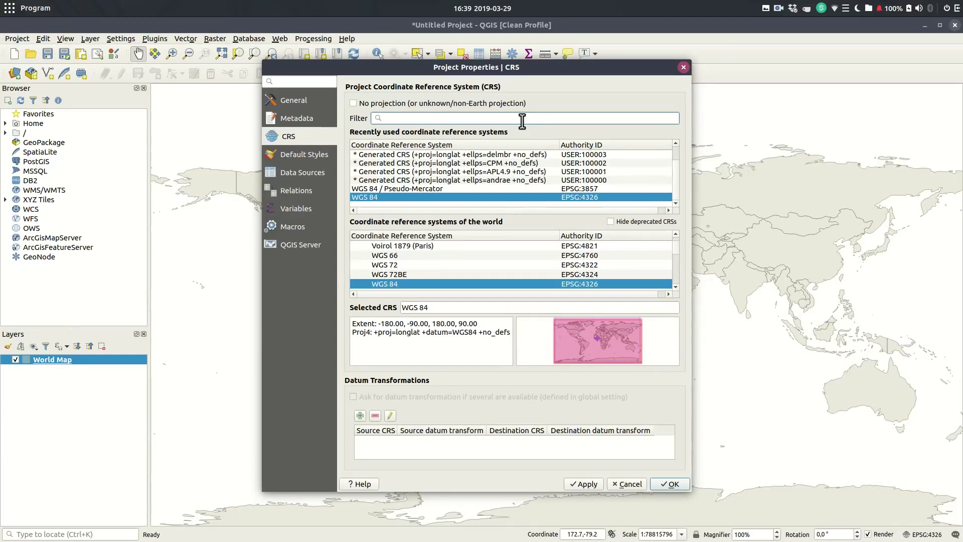
pyautogui.write('3')
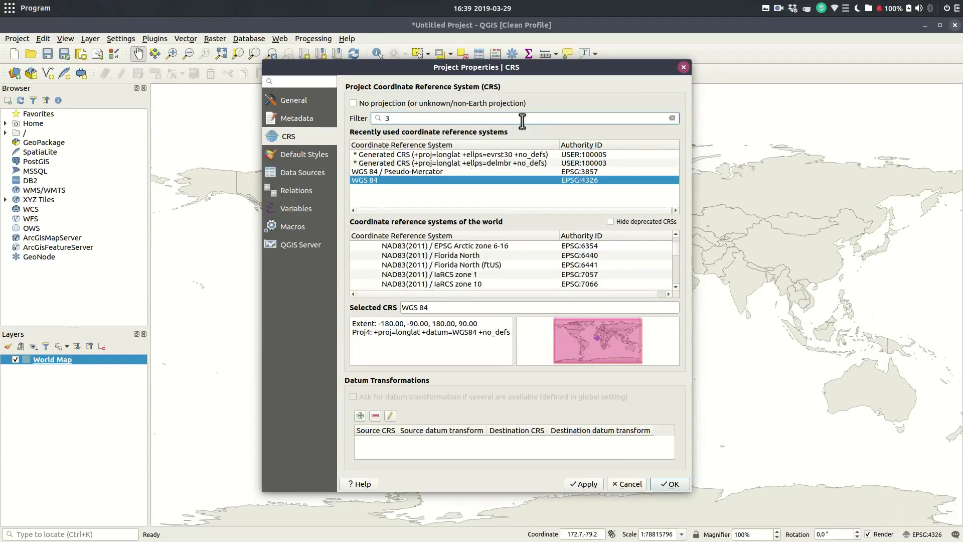
pyautogui.write('26')
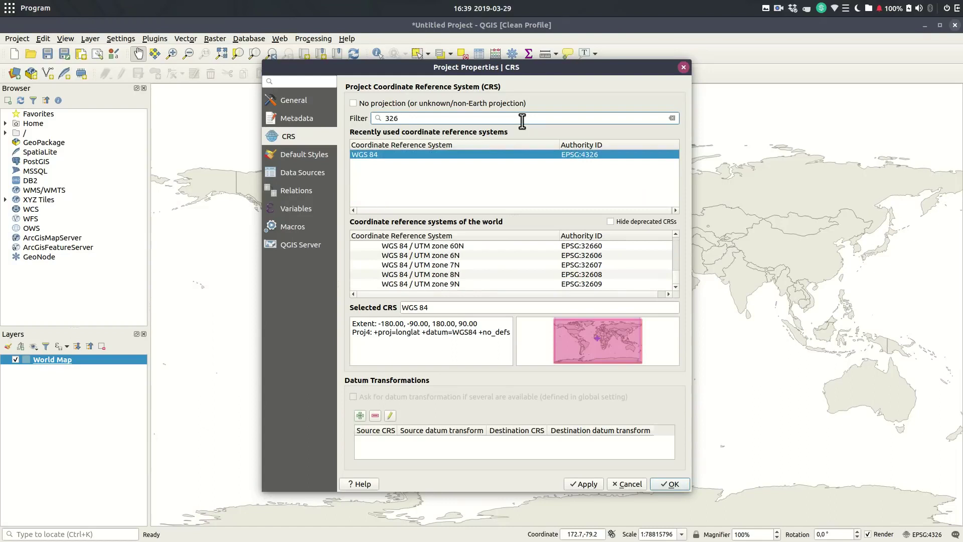
pyautogui.click(500, 195)
pyautogui.moveTo(672, 277); pyautogui.dragTo(678, 259)
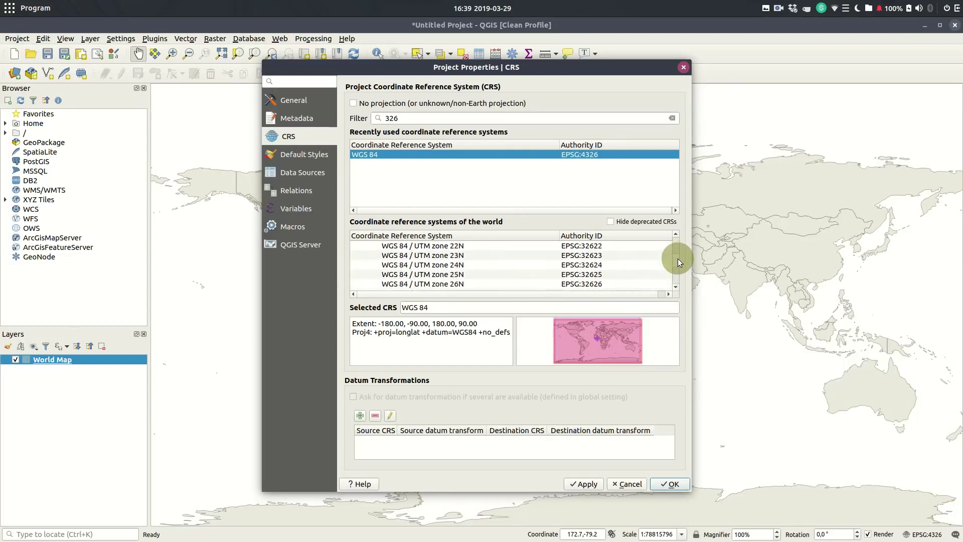
# Compare the extents of WGS 84 / UTM zones 23N, 24N, 25N and 30N in the CRS preview.
pyautogui.click(445, 255)
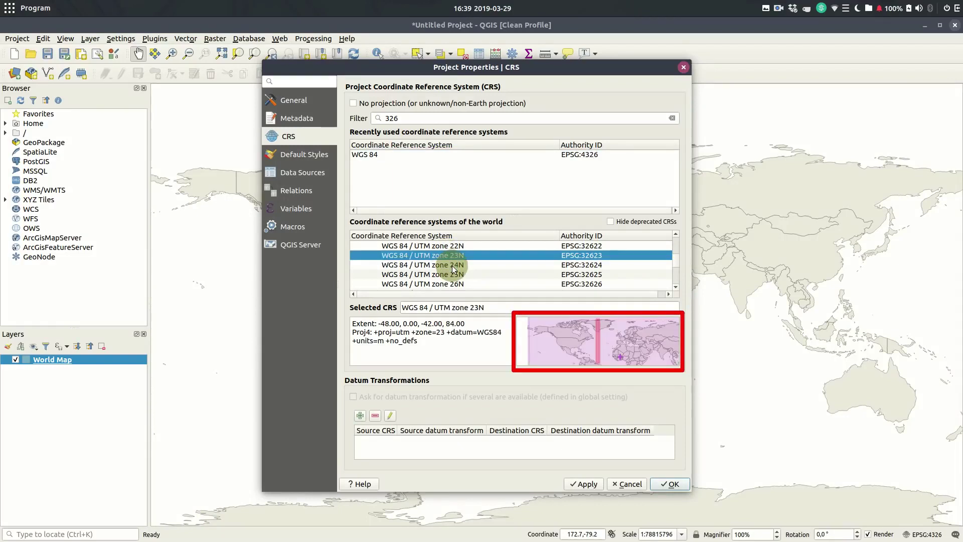
pyautogui.click(453, 266)
pyautogui.click(454, 279)
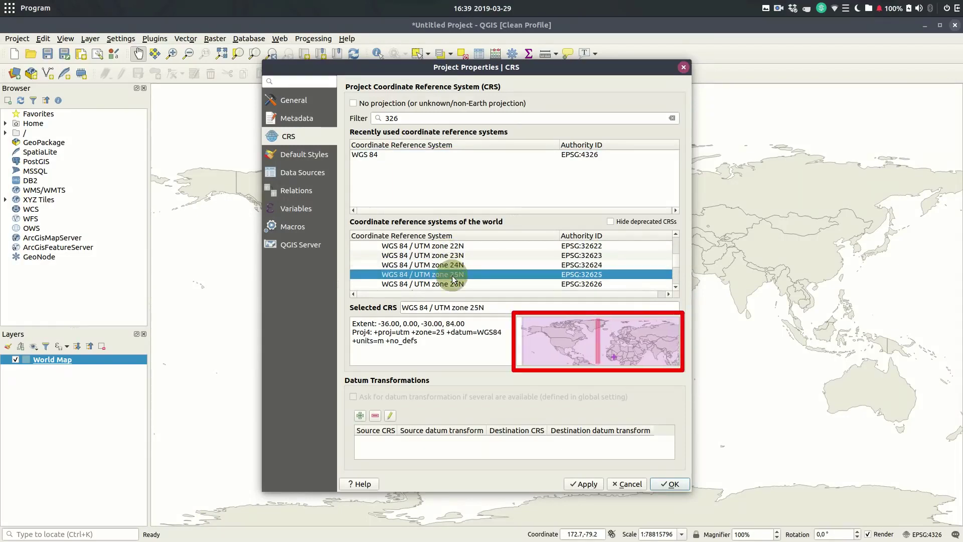
pyautogui.scroll(-2, 457, 275)
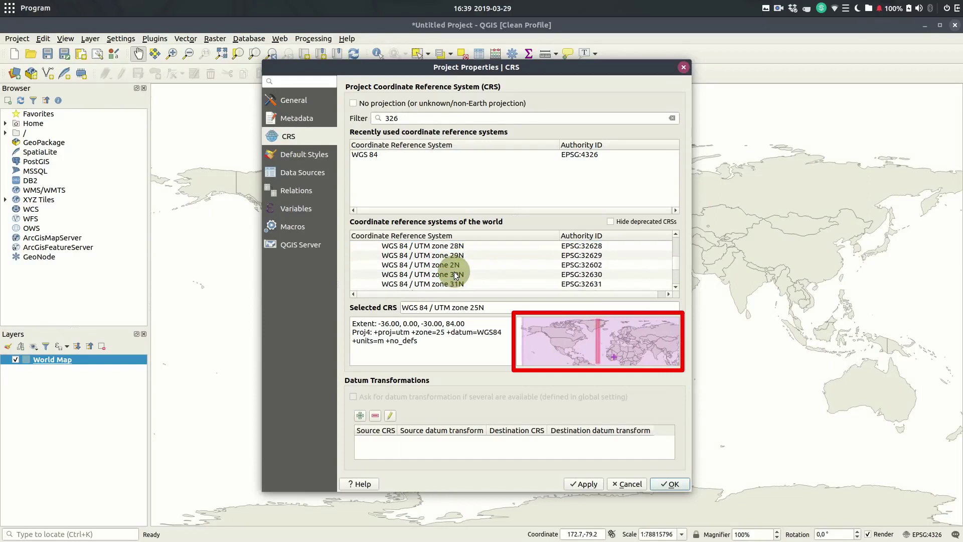
pyautogui.click(459, 276)
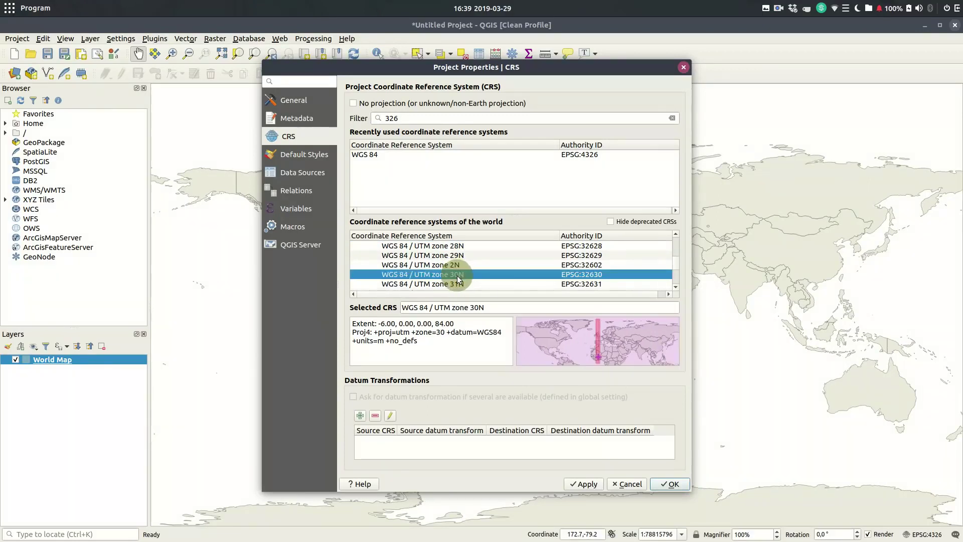
# Set the project CRS to WGS 84 / UTM zone 33N (EPSG:32633) and examine southern Sweden up close on the reprojected map.
pyautogui.scroll(-2, 460, 273)
pyautogui.click(457, 247)
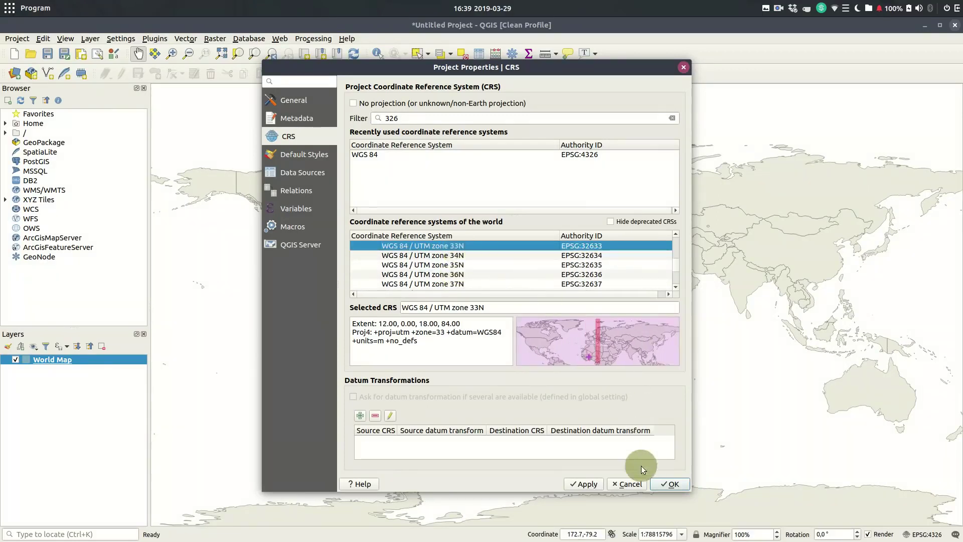
pyautogui.click(583, 483)
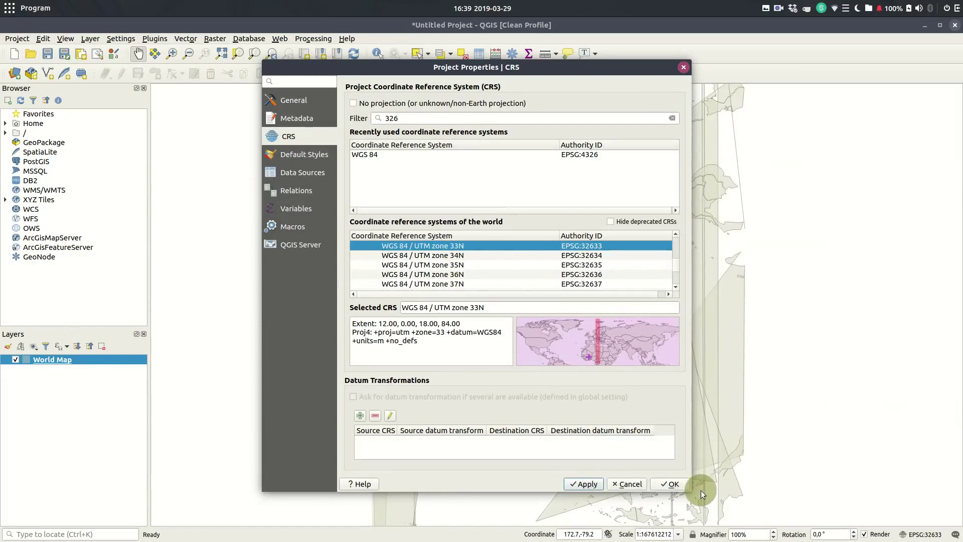
pyautogui.click(686, 485)
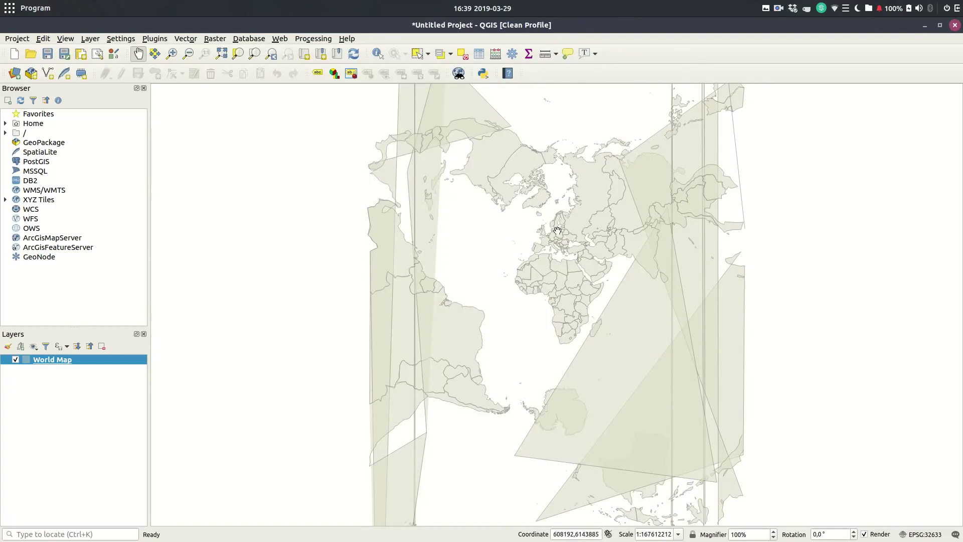
pyautogui.scroll(1, 556, 230)
pyautogui.scroll(3, 556, 230)
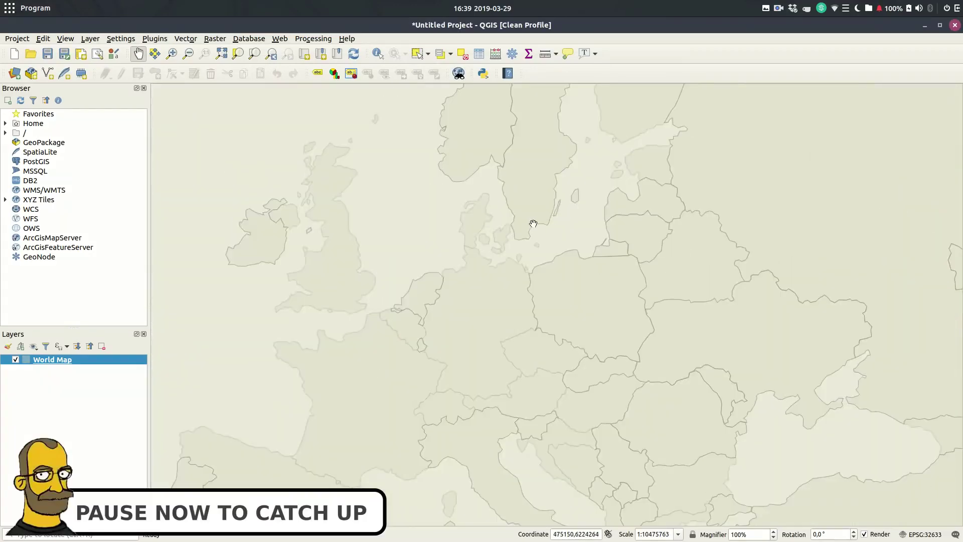
pyautogui.scroll(2, 533, 223)
pyautogui.scroll(1, 533, 223)
pyautogui.moveTo(487, 297); pyautogui.dragTo(469, 361)
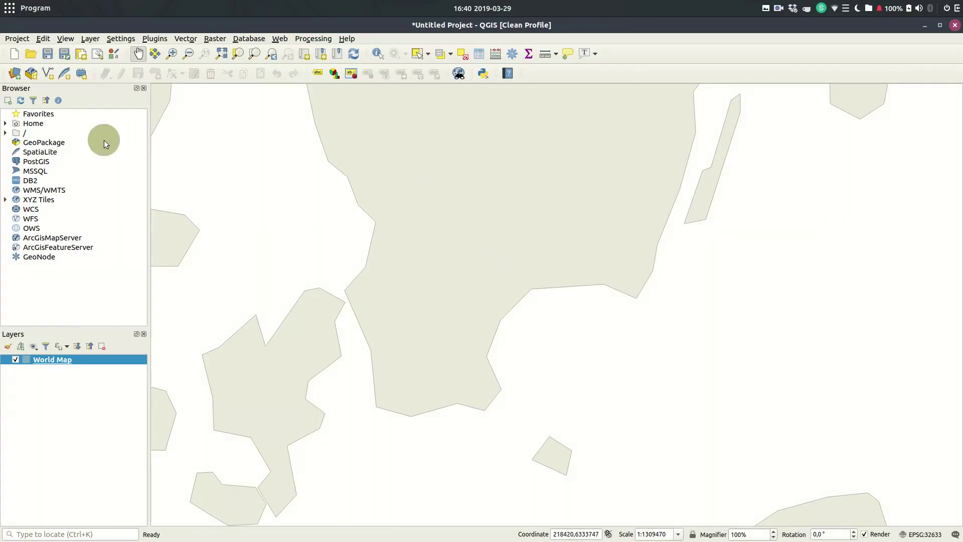
pyautogui.click(6, 123)
pyautogui.click(5, 123)
pyautogui.click(5, 133)
pyautogui.click(6, 133)
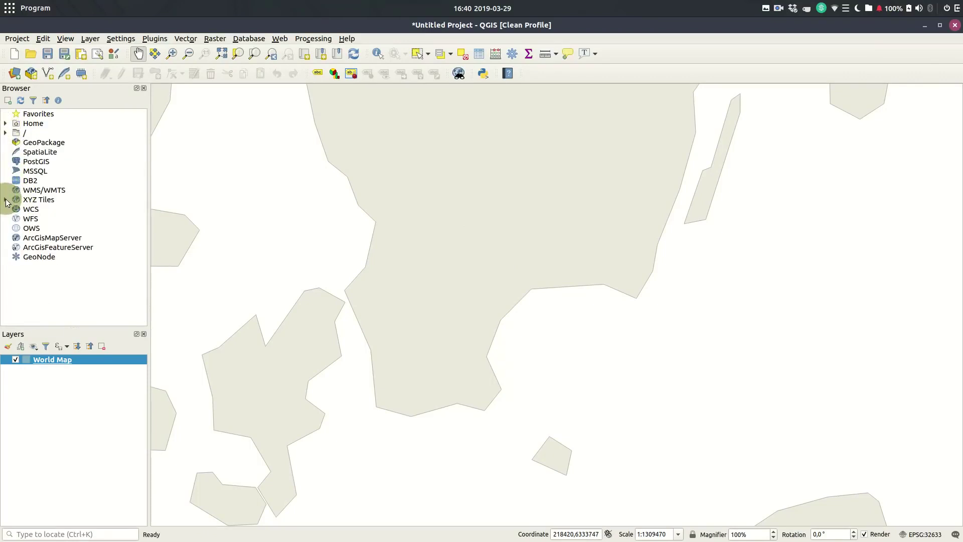
# Add the OpenStreetMap XYZ tile layer to the map and inspect its detail around the town of Sölvesborg.
pyautogui.click(5, 200)
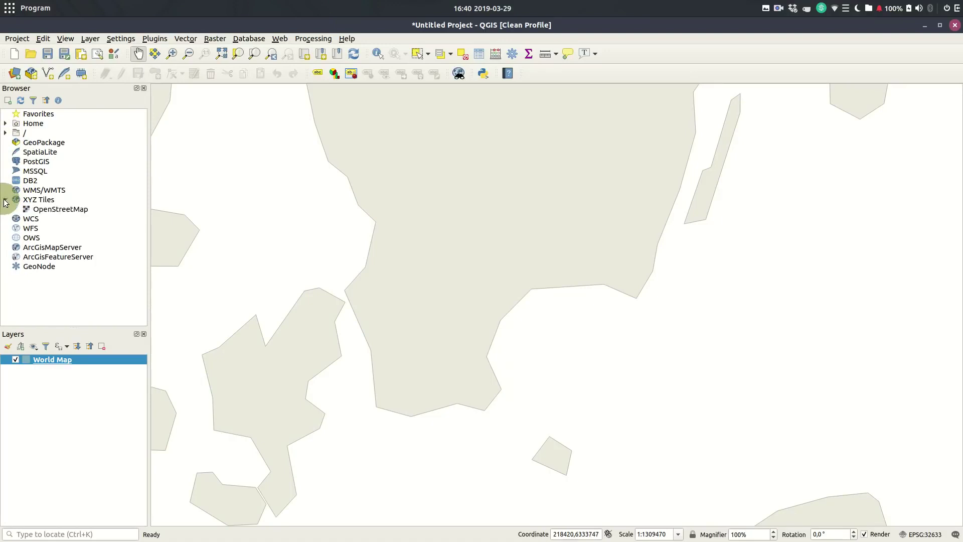
pyautogui.click(81, 209)
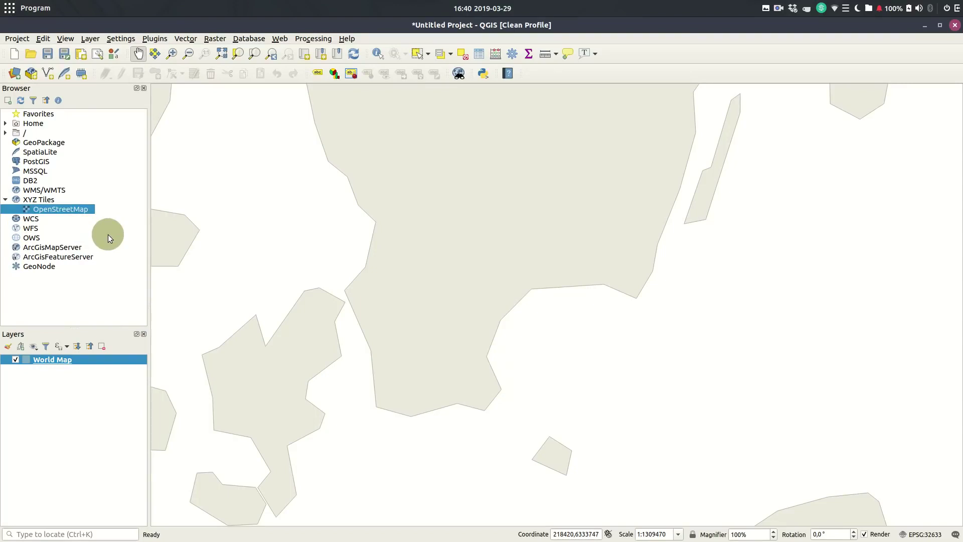
pyautogui.rightClick(77, 212)
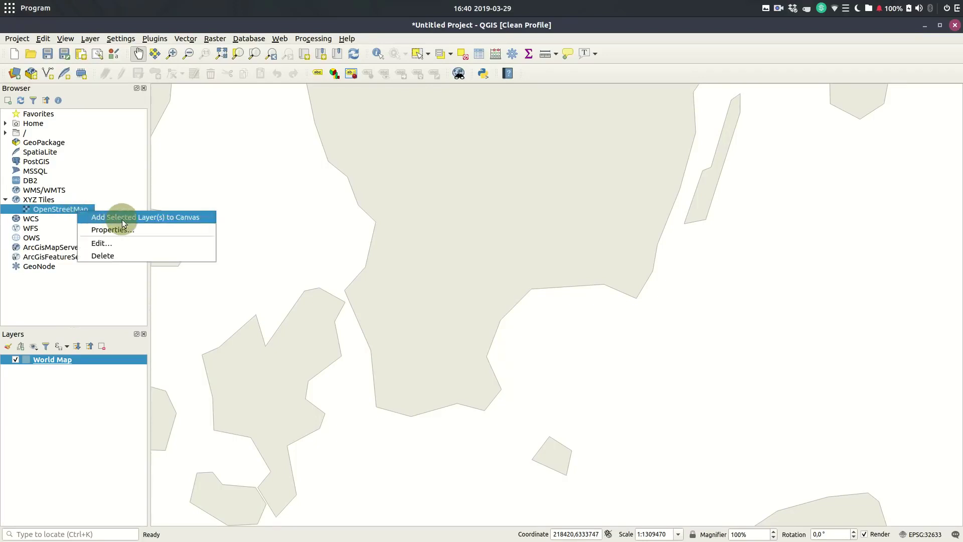
pyautogui.click(133, 201)
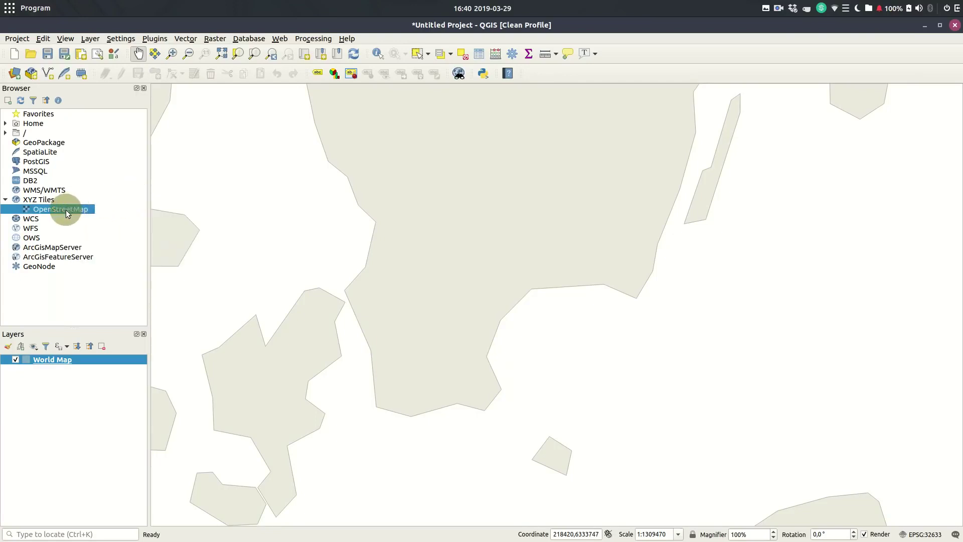
pyautogui.moveTo(65, 209); pyautogui.dragTo(297, 231)
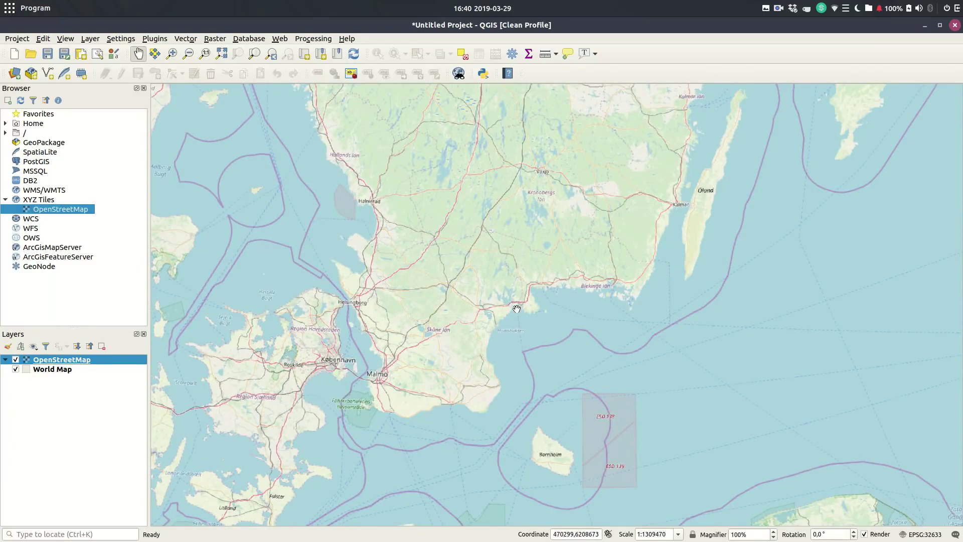
pyautogui.scroll(1, 516, 308)
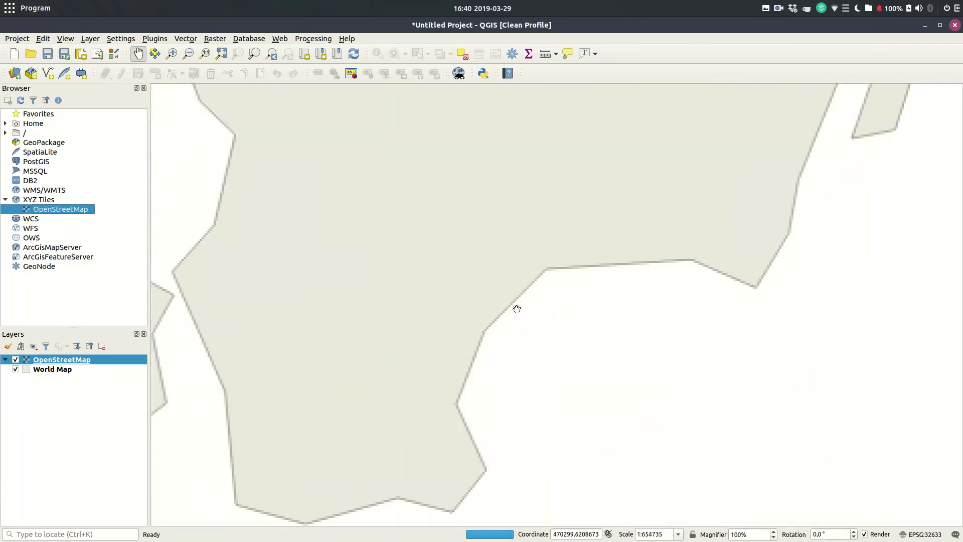
pyautogui.scroll(2, 520, 301)
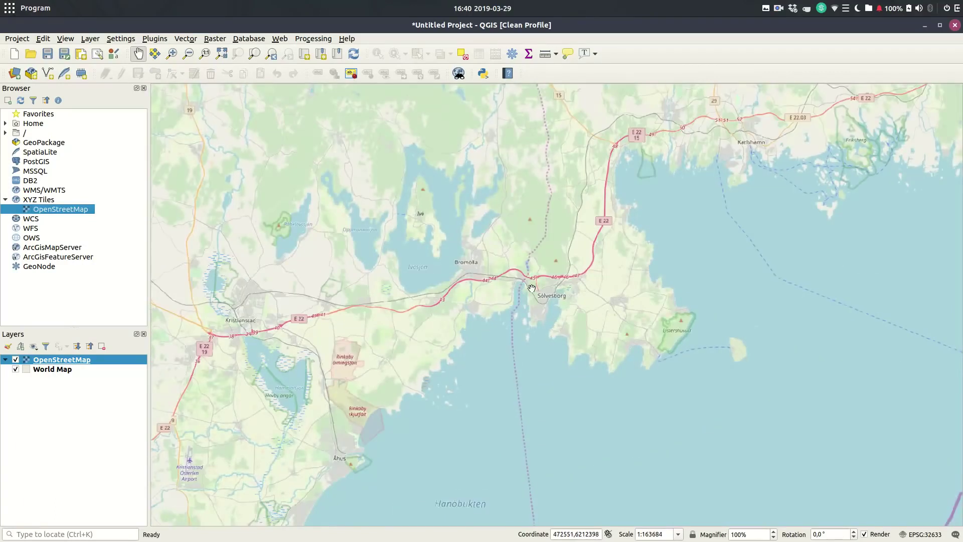
pyautogui.scroll(2, 531, 296)
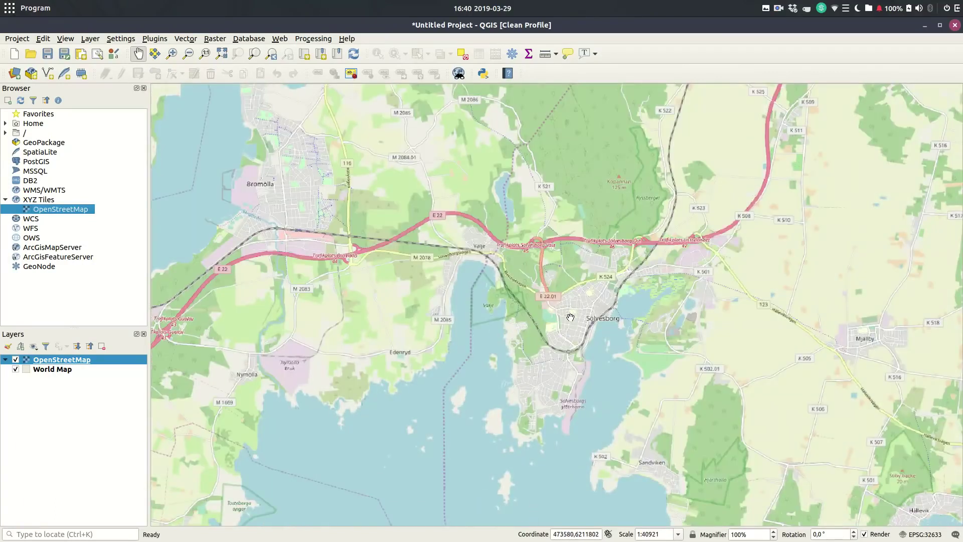
pyautogui.scroll(1, 570, 318)
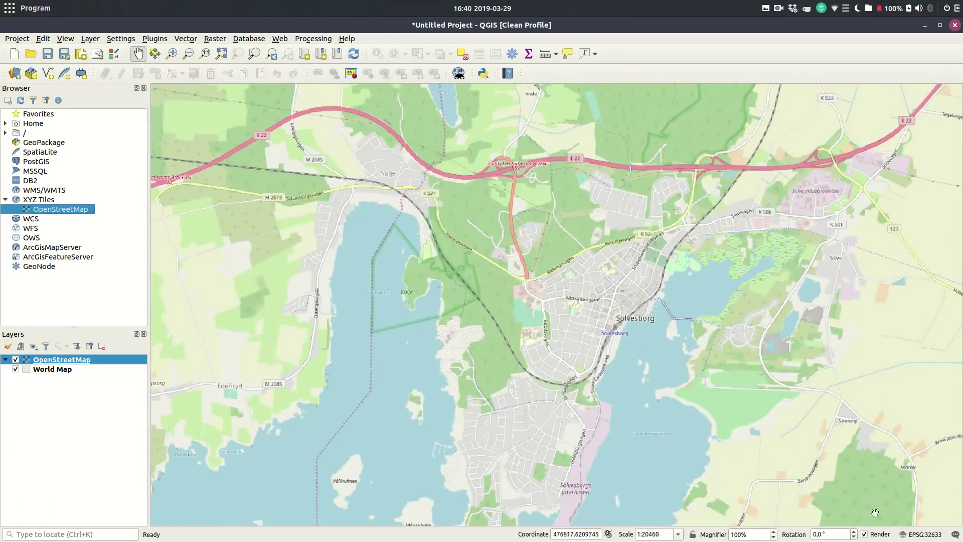
# Set the project CRS to the recently used WGS 84 / Pseudo-Mercator (EPSG:3857) for the OpenStreetMap view.
pyautogui.click(921, 534)
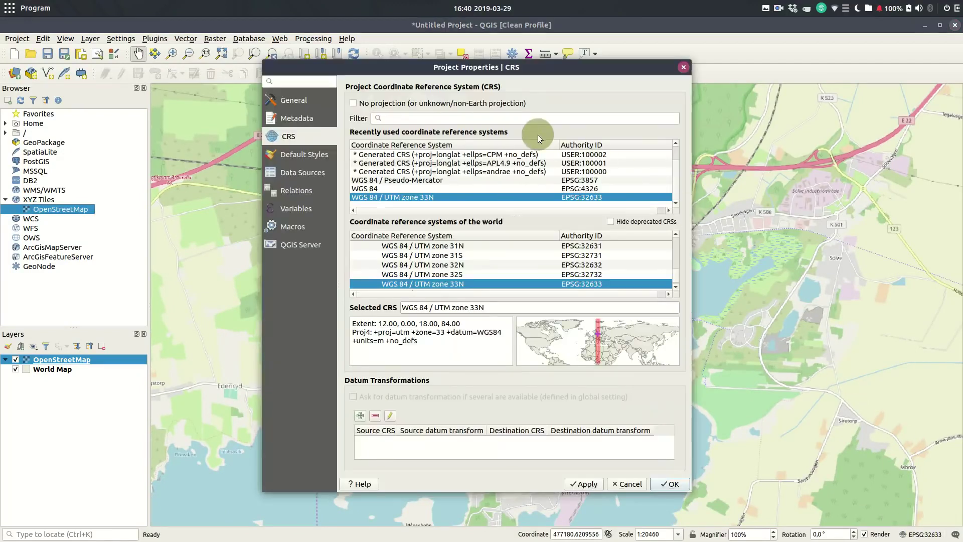
pyautogui.click(446, 180)
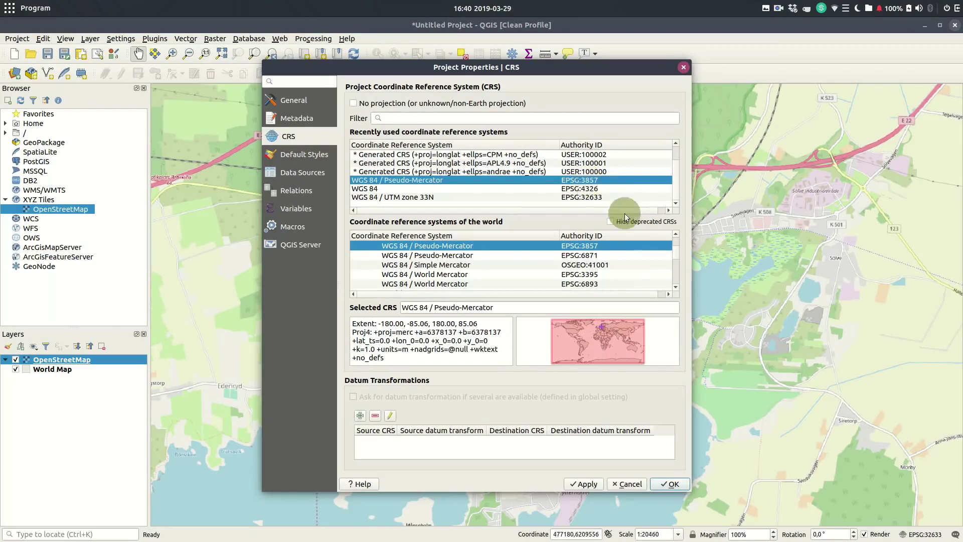
pyautogui.click(673, 482)
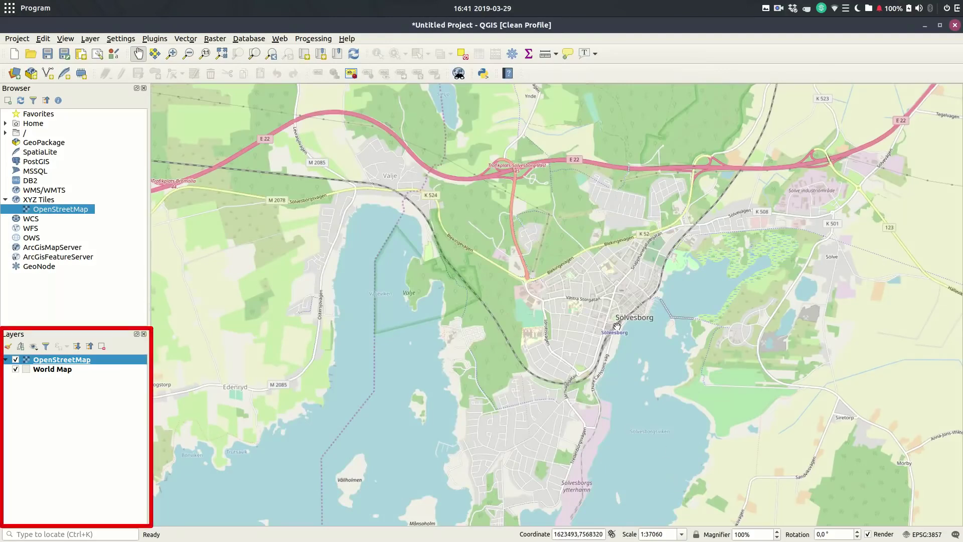
# Move the World Map layer above OpenStreetMap in the layer order and back below it.
pyautogui.click(63, 373)
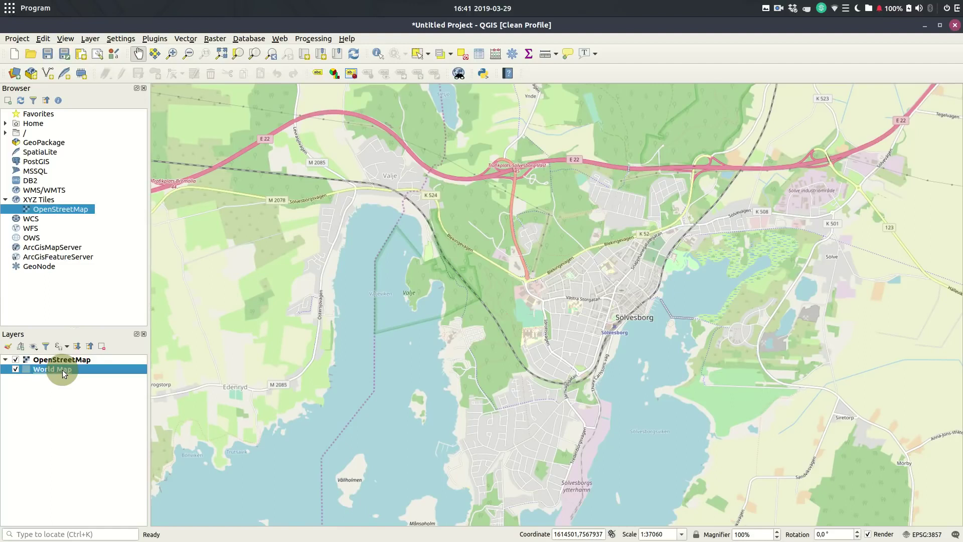
pyautogui.click(70, 361)
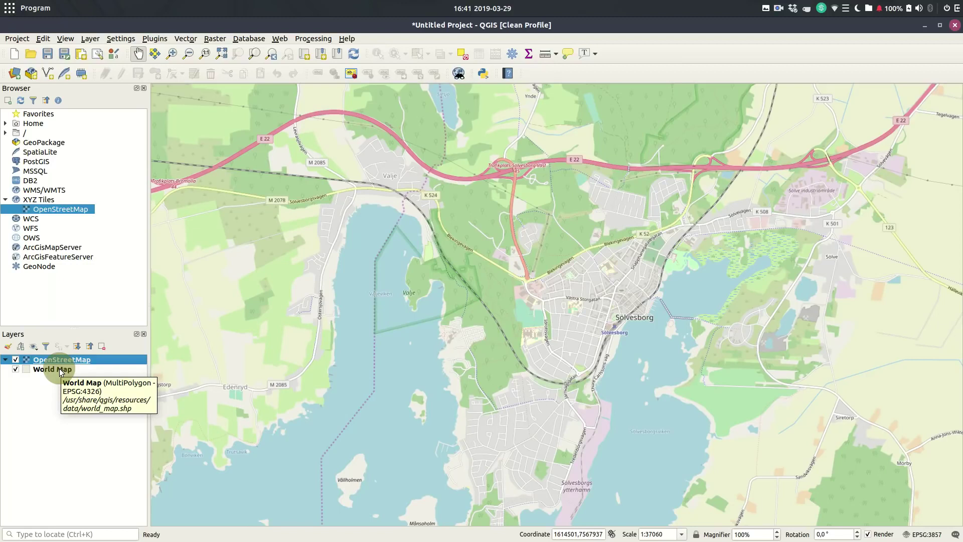
pyautogui.click(59, 371)
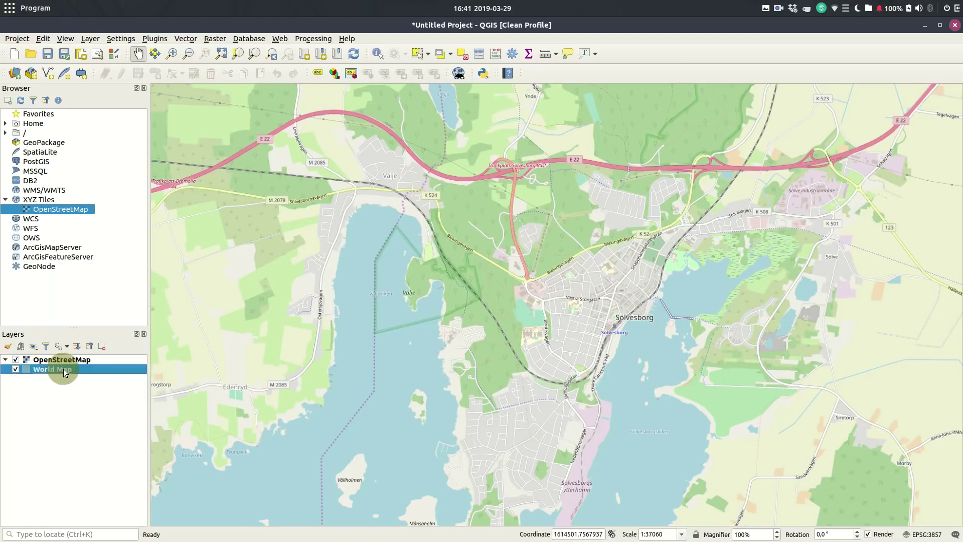
pyautogui.moveTo(64, 371); pyautogui.dragTo(69, 357)
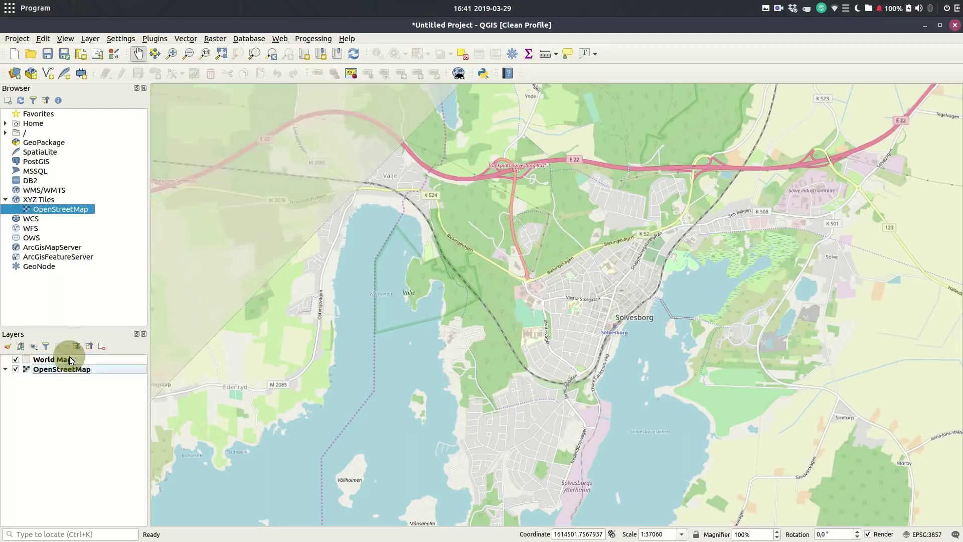
pyautogui.moveTo(48, 363); pyautogui.dragTo(45, 374)
# Move the World Map layer to the top of the layer order and turn off its visibility.
pyautogui.rightClick(49, 371)
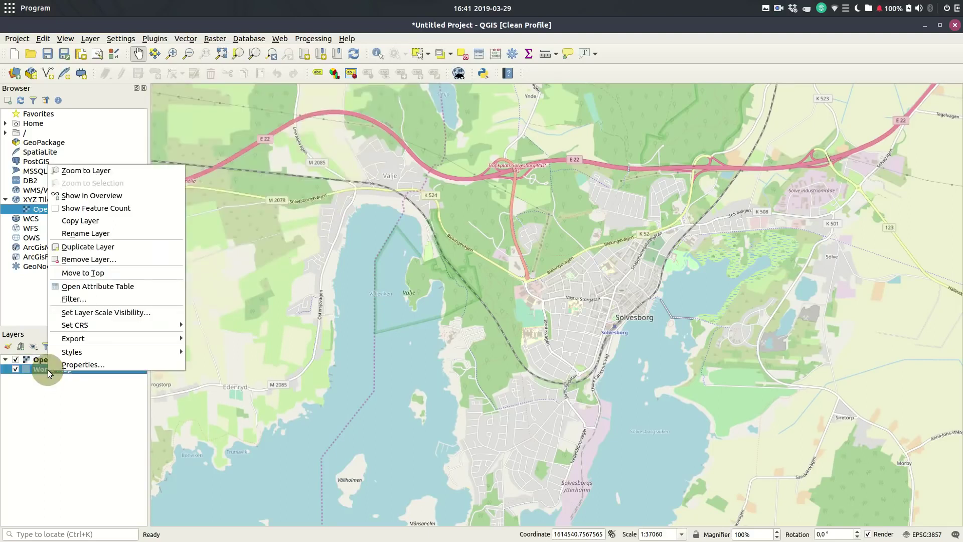
pyautogui.click(106, 275)
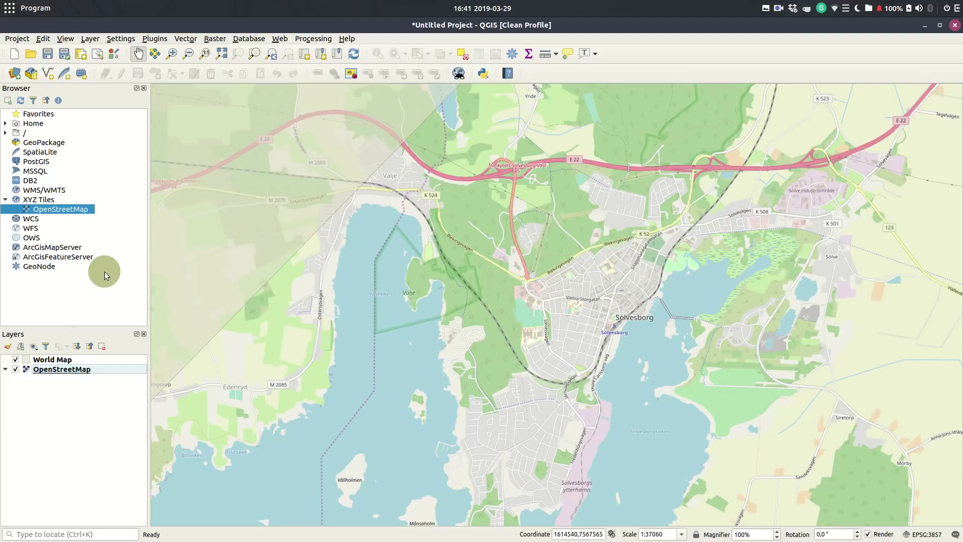
pyautogui.click(16, 361)
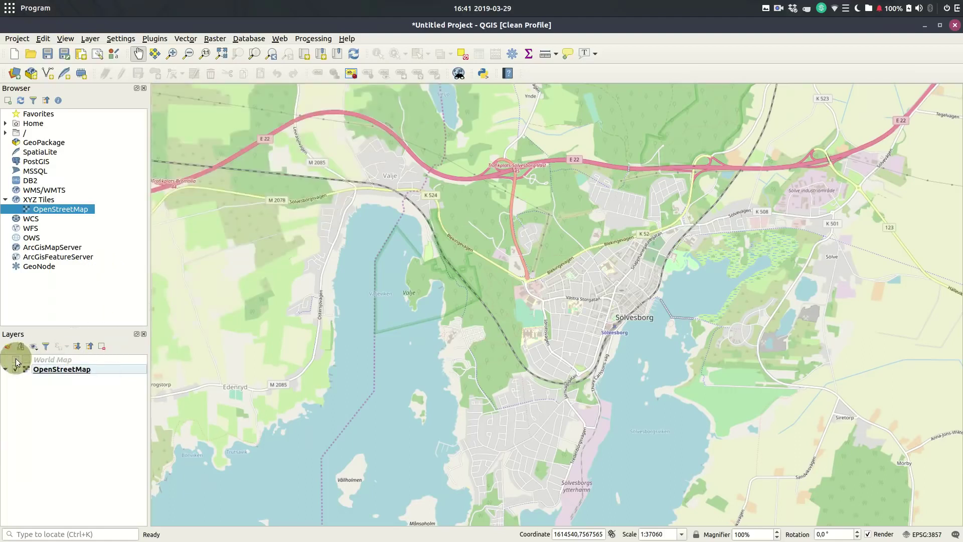
pyautogui.click(16, 360)
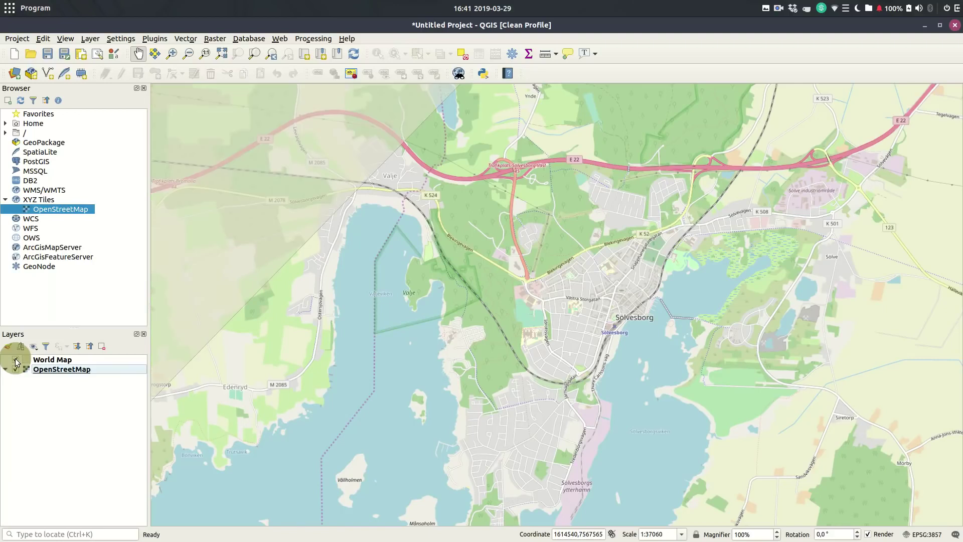
pyautogui.click(17, 360)
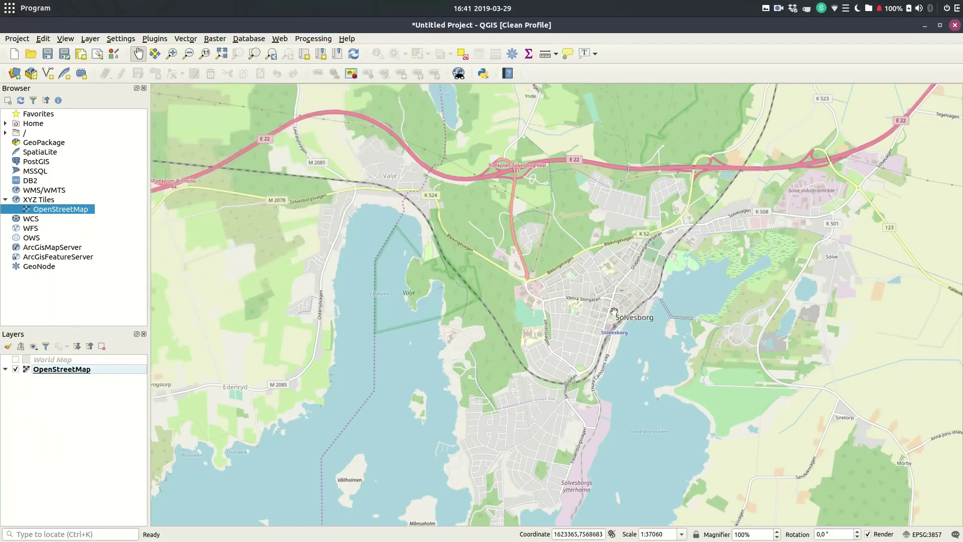
# Examine the lake Mien on the OpenStreetMap layer at a scale of 1:37060.
pyautogui.scroll(-4, 587, 364)
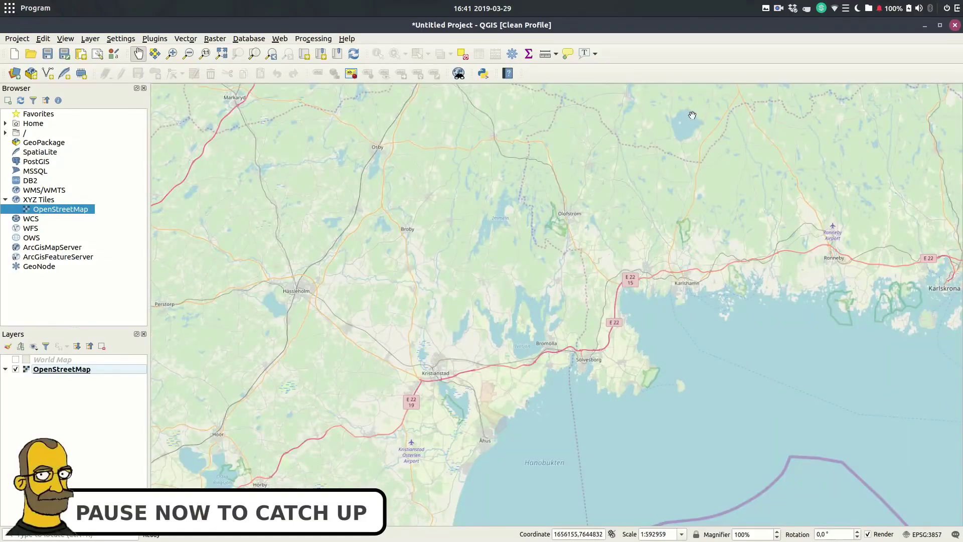
pyautogui.scroll(4, 696, 102)
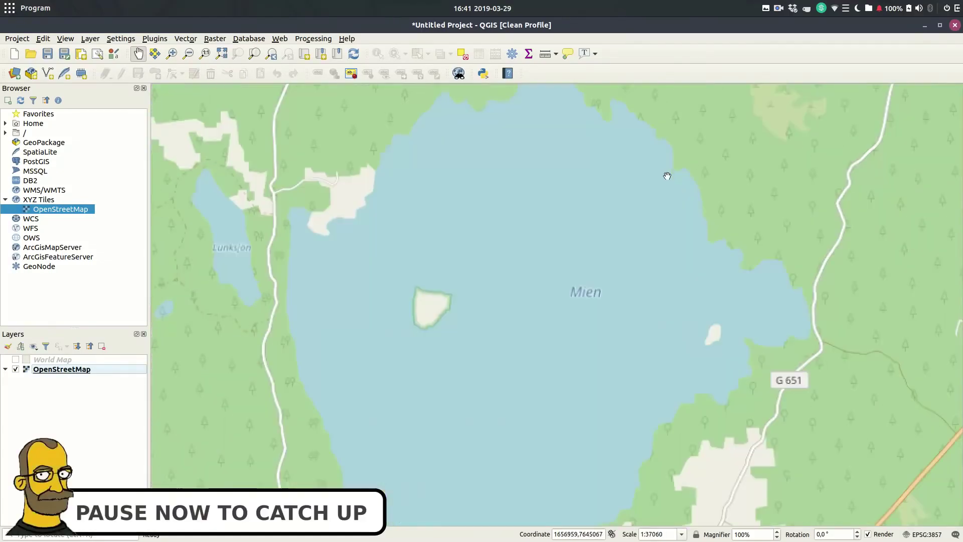
pyautogui.scroll(-1, 617, 256)
pyautogui.scroll(1, 592, 279)
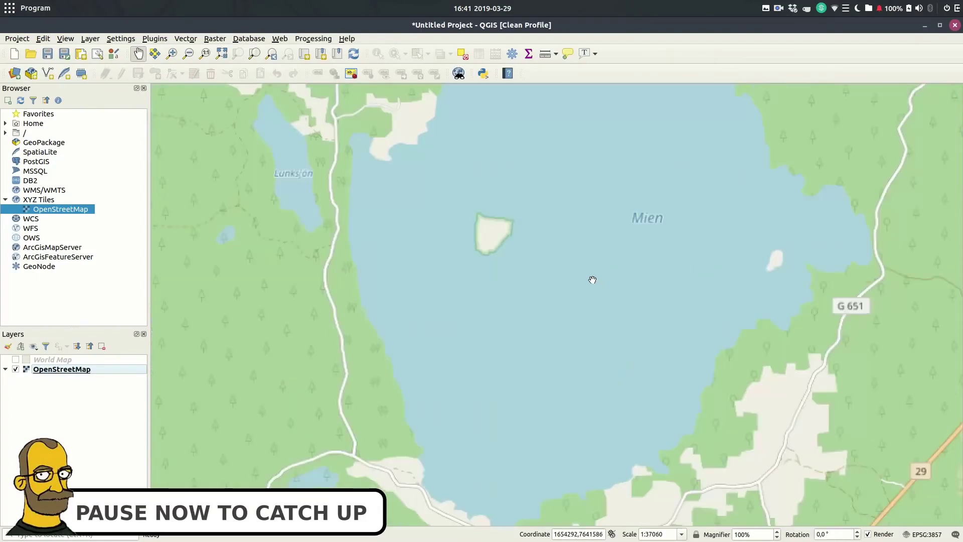
pyautogui.scroll(-1, 559, 296)
pyautogui.scroll(1, 540, 299)
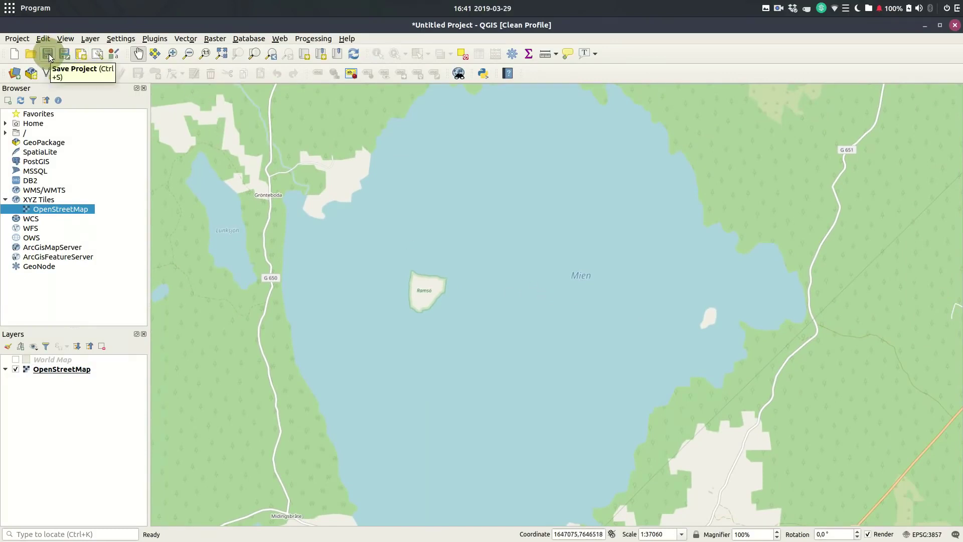
# Save the project as MyFirstProject in the _QGIS for Beginners folder.
pyautogui.click(17, 39)
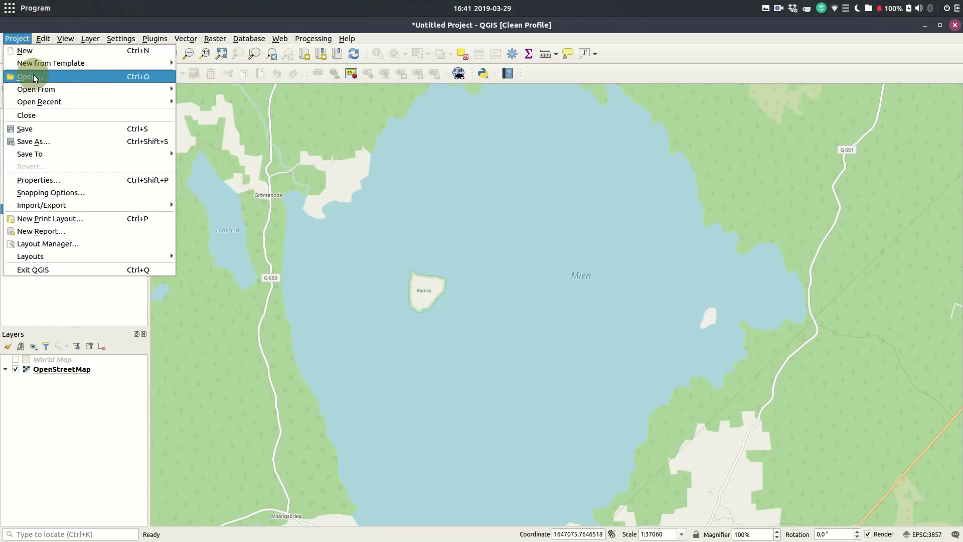
pyautogui.click(42, 129)
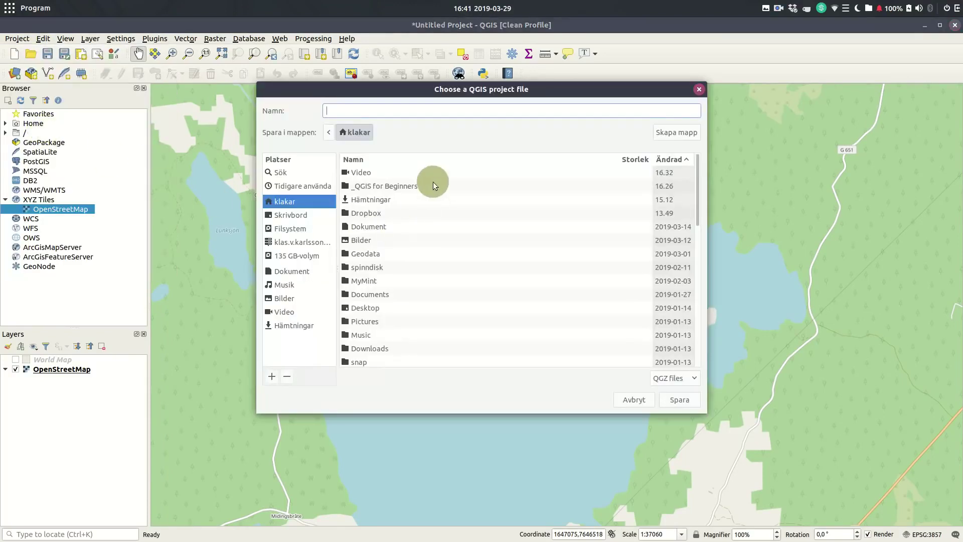
pyautogui.doubleClick(370, 187)
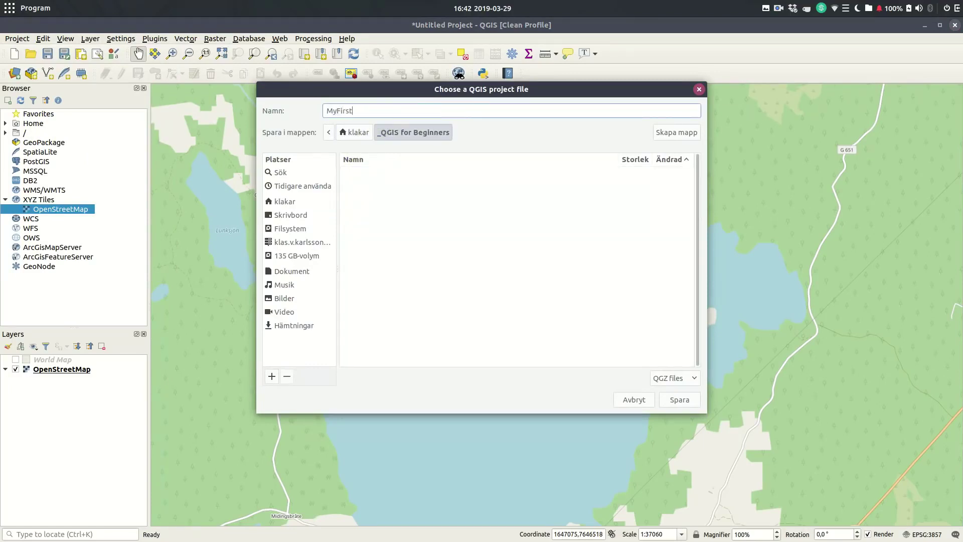
pyautogui.write('ect')
pyautogui.press('Return')
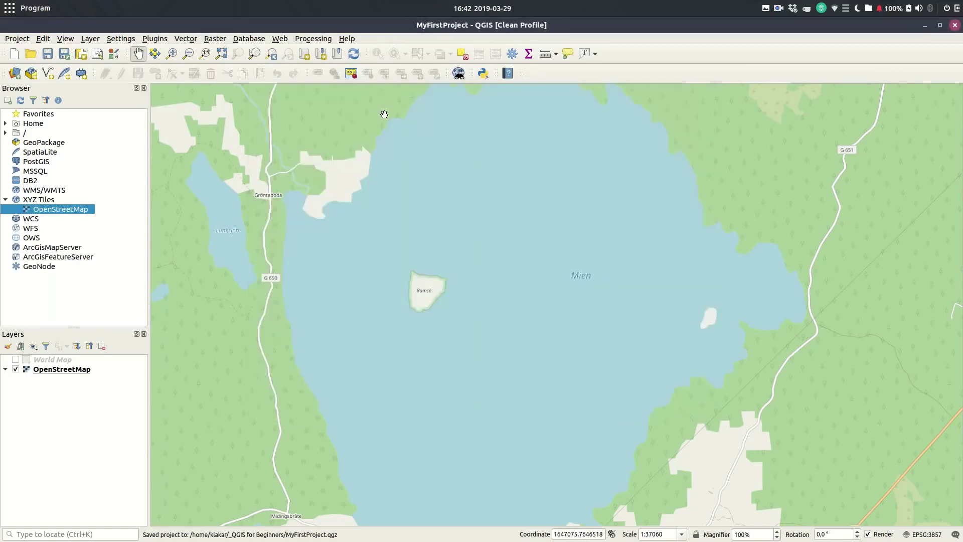
# Close QGIS, start it again and select MyFirstProject among the recent projects.
pyautogui.click(953, 27)
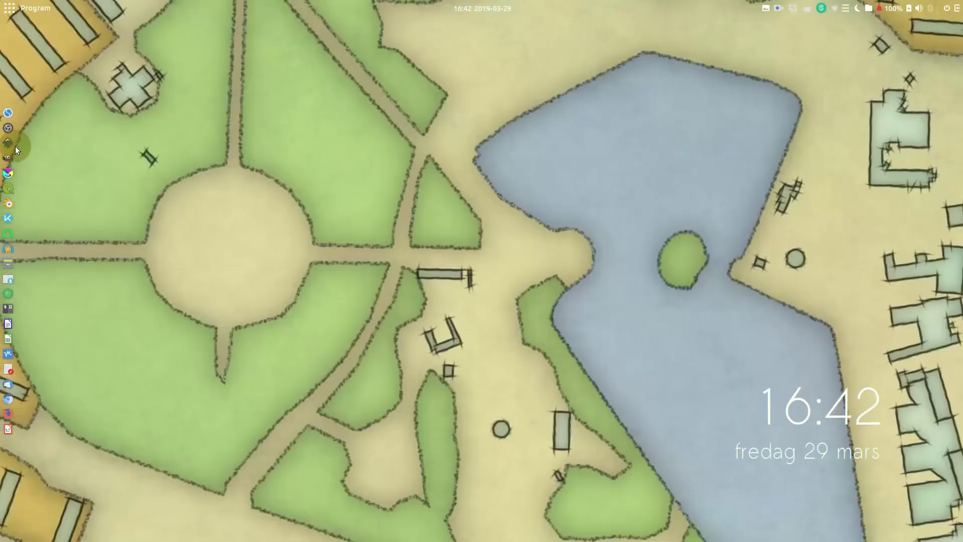
pyautogui.click(10, 190)
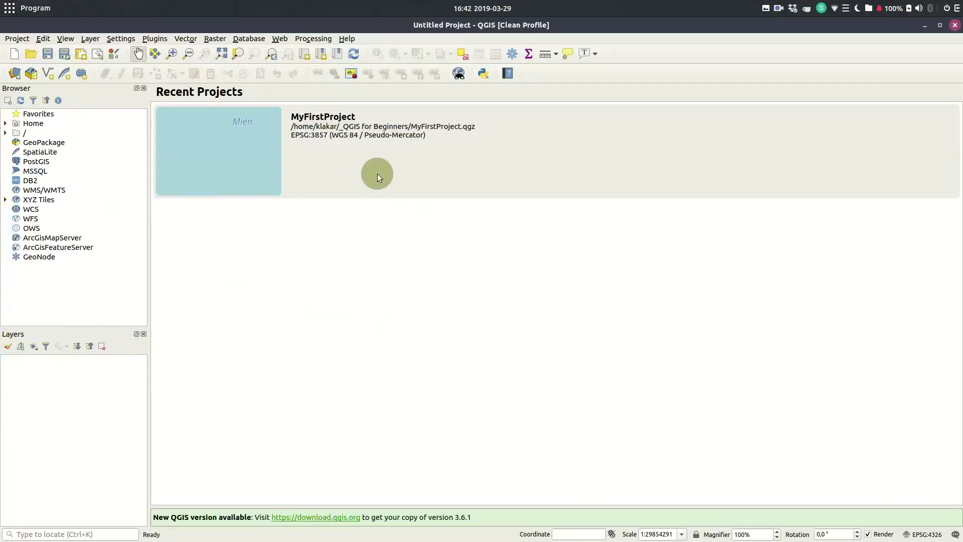
pyautogui.click(348, 160)
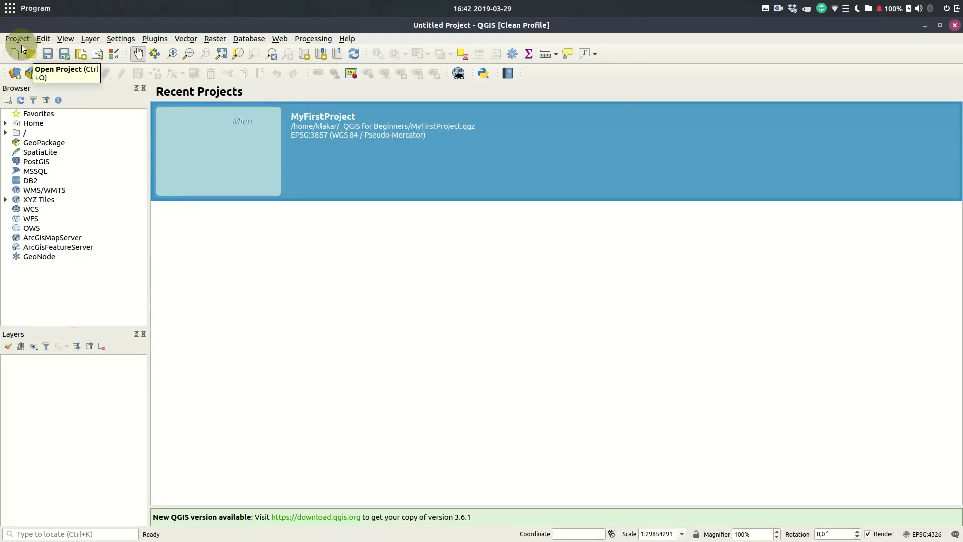
# Load MyFirstProject into the map canvas from the _QGIS for Beginners folder under Home.
pyautogui.click(5, 123)
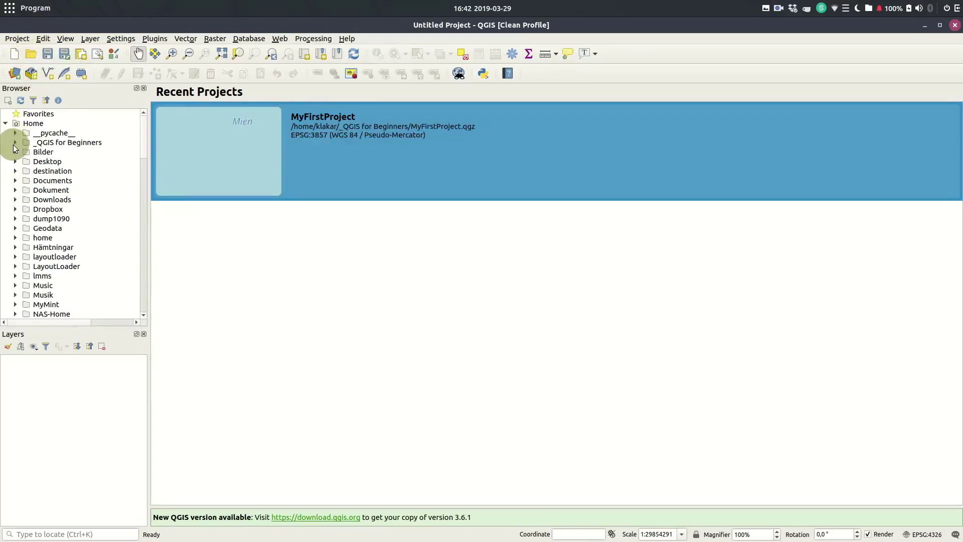
pyautogui.click(15, 142)
pyautogui.click(42, 152)
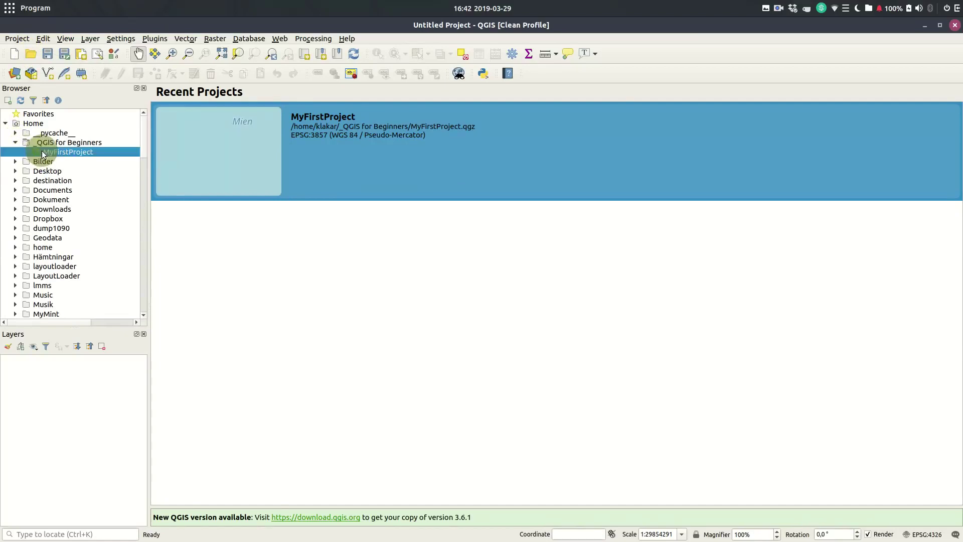
pyautogui.moveTo(46, 152); pyautogui.dragTo(314, 348)
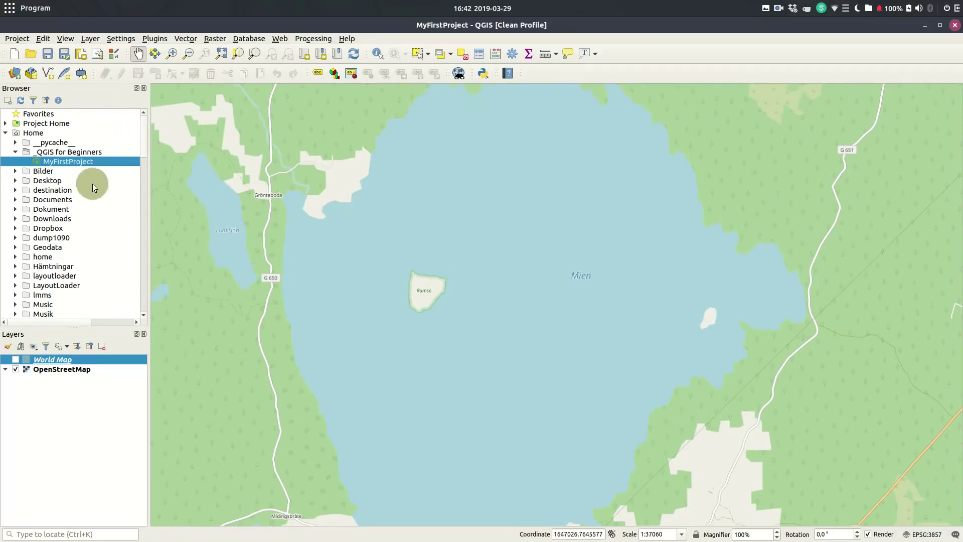
# Create a temporary scratch layer named Land above OpenStreetMap, with Polygon / CurvePolygon geometry and CRS EPSG:3857.
pyautogui.click(50, 369)
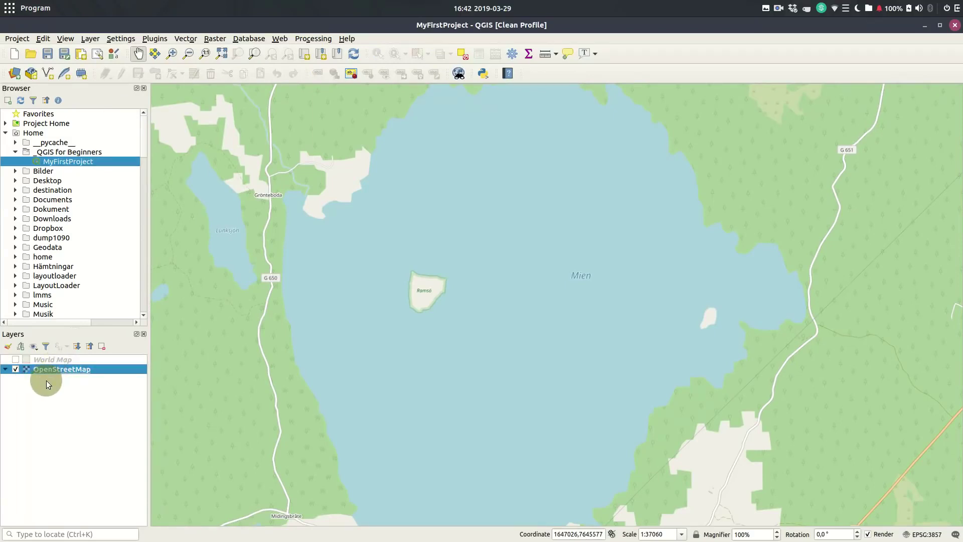
pyautogui.click(63, 360)
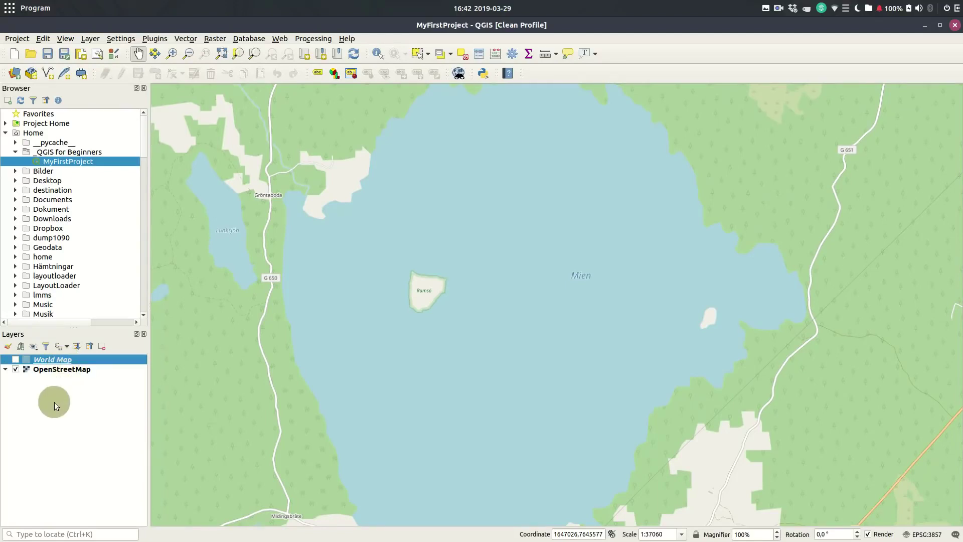
pyautogui.click(82, 372)
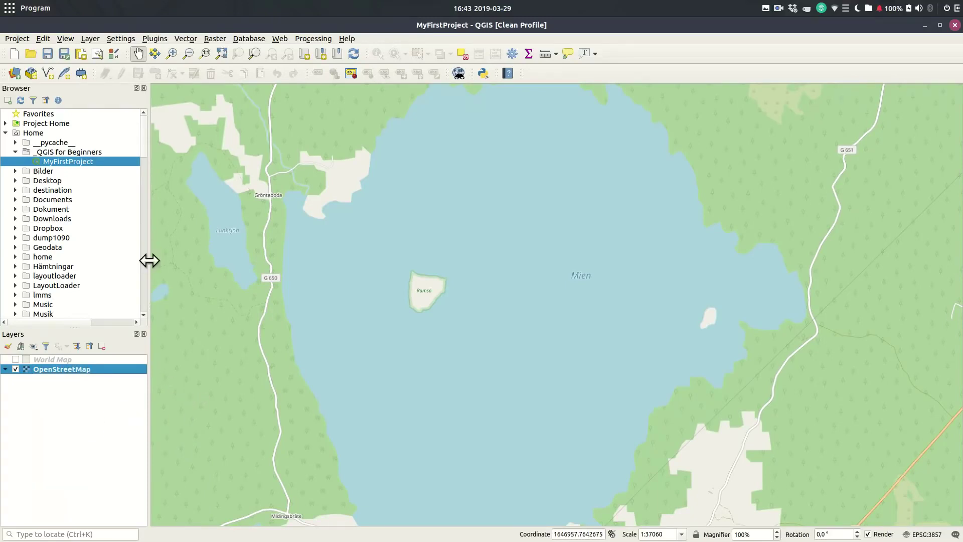
pyautogui.click(83, 73)
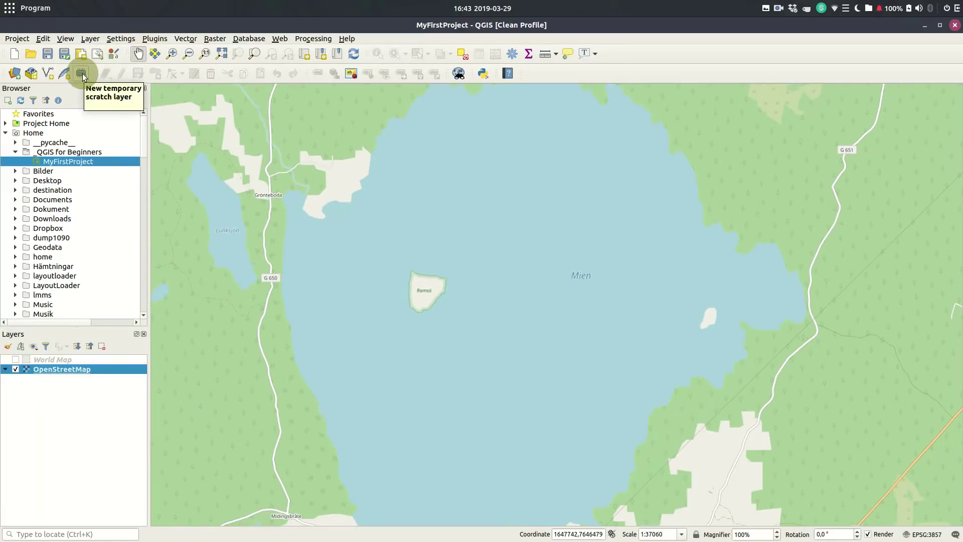
pyautogui.click(82, 74)
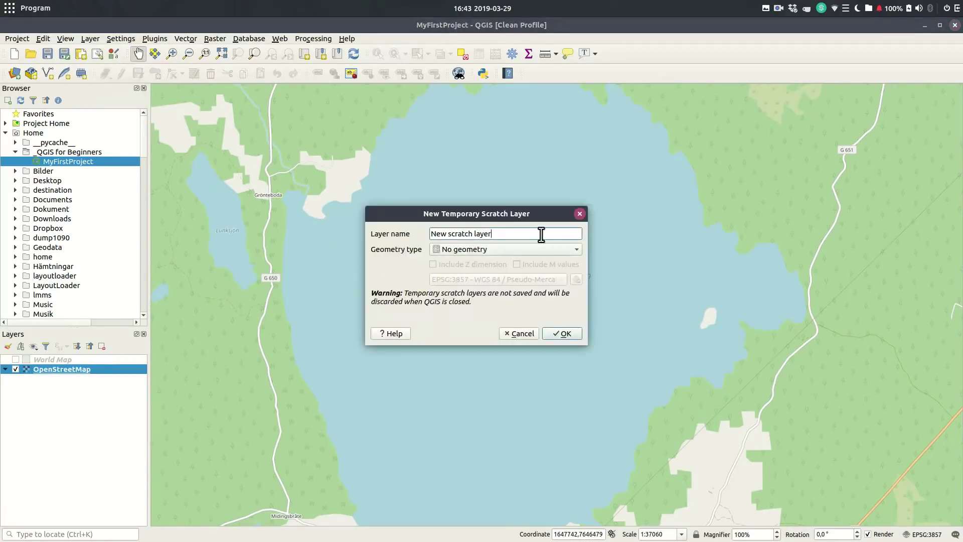
pyautogui.moveTo(524, 234); pyautogui.dragTo(405, 218)
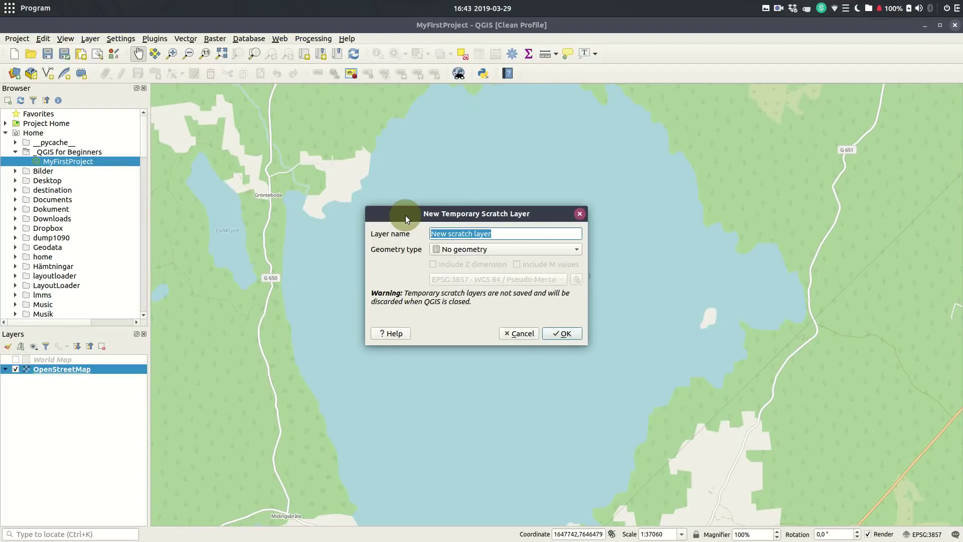
pyautogui.write('Land')
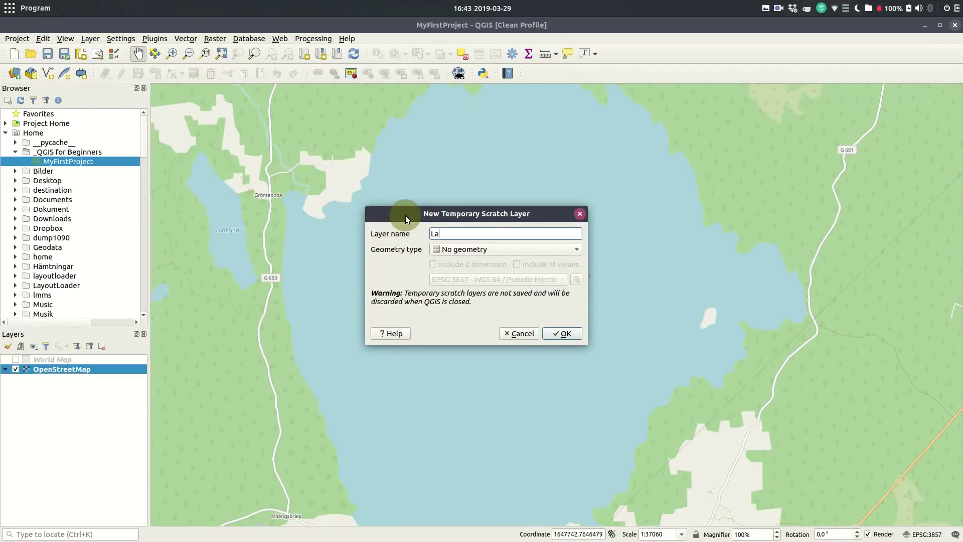
pyautogui.click(473, 250)
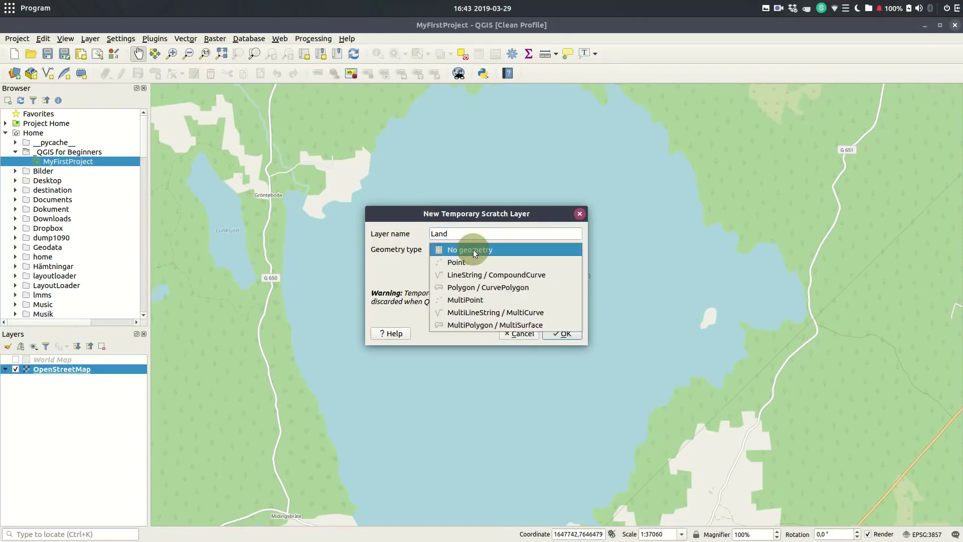
pyautogui.click(477, 289)
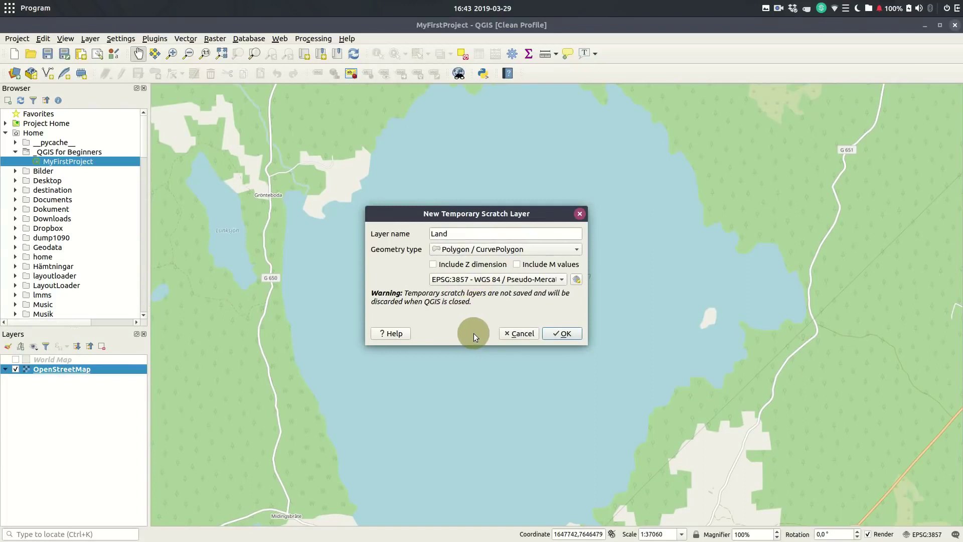
pyautogui.click(560, 335)
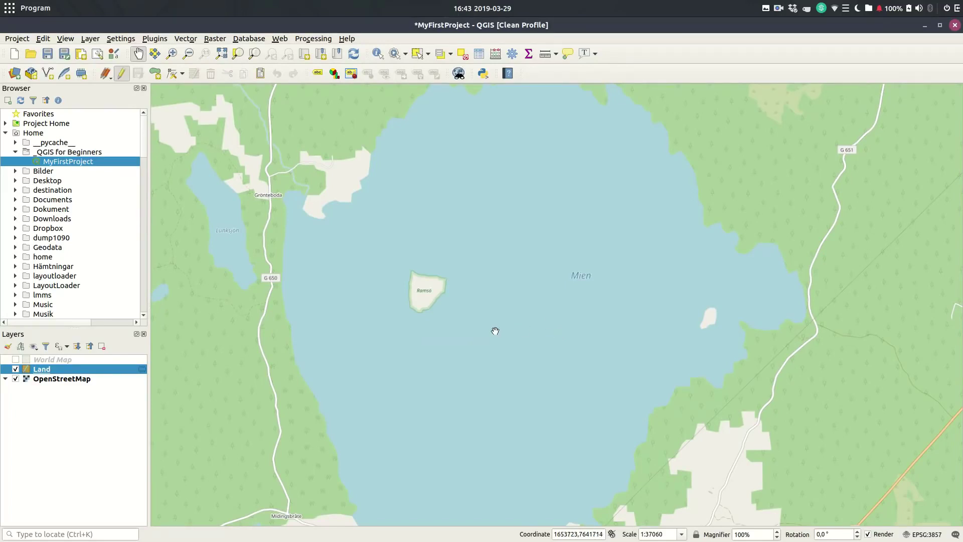
# Switch editing of the Land layer off and back on.
pyautogui.click(118, 375)
pyautogui.click(122, 75)
pyautogui.click(123, 77)
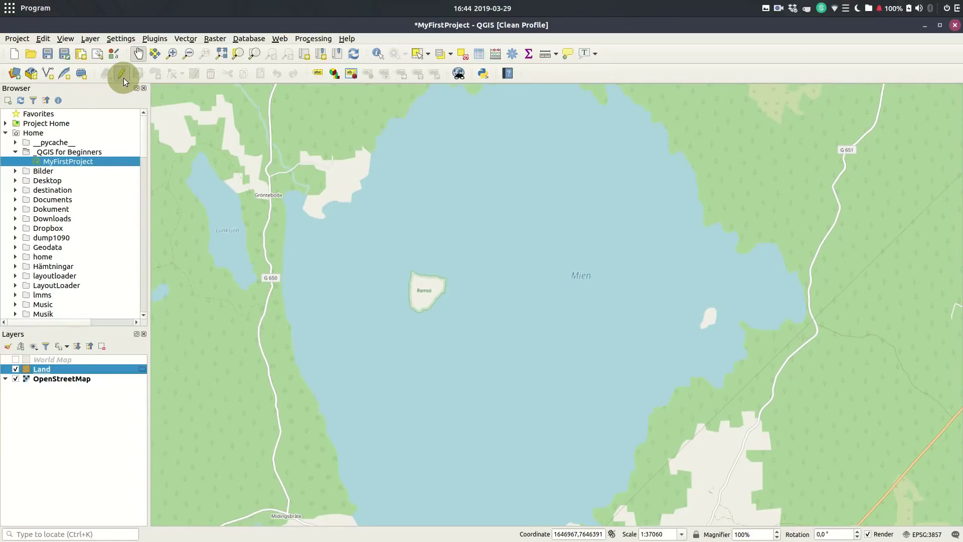
pyautogui.click(123, 77)
pyautogui.click(124, 78)
pyautogui.click(124, 77)
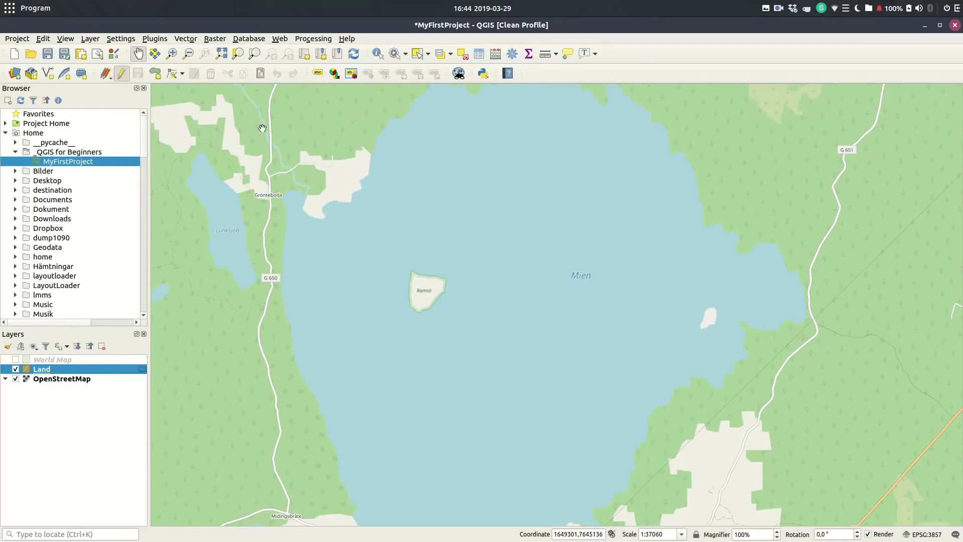
# Digitize a large curved island polygon on the Land layer in the middle of lake Mien, east of the island Ramsö.
pyautogui.click(155, 74)
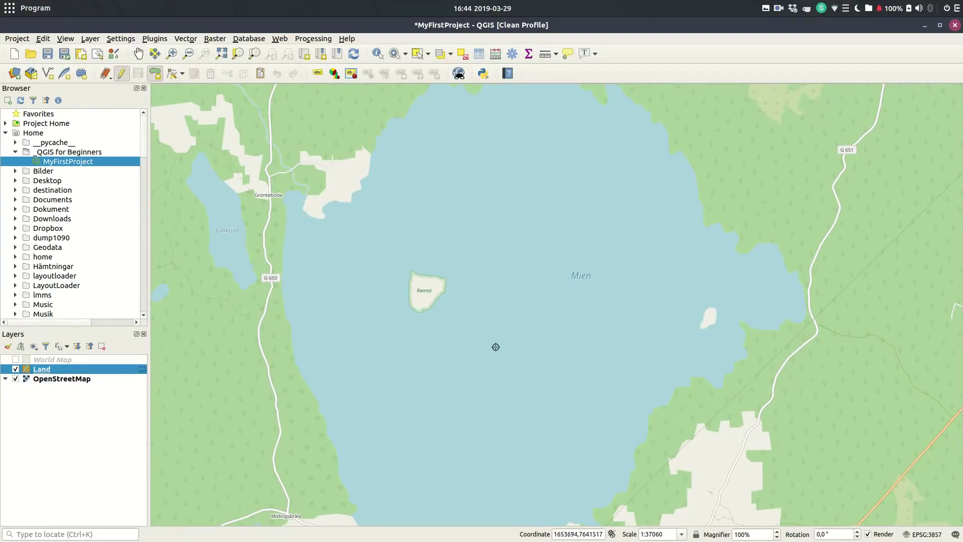
pyautogui.click(483, 426)
pyautogui.click(492, 434)
pyautogui.click(510, 429)
pyautogui.click(532, 428)
pyautogui.click(539, 423)
pyautogui.click(545, 410)
pyautogui.click(545, 392)
pyautogui.click(543, 380)
pyautogui.click(550, 361)
pyautogui.click(576, 346)
pyautogui.click(592, 338)
pyautogui.click(606, 324)
pyautogui.click(618, 315)
pyautogui.click(620, 292)
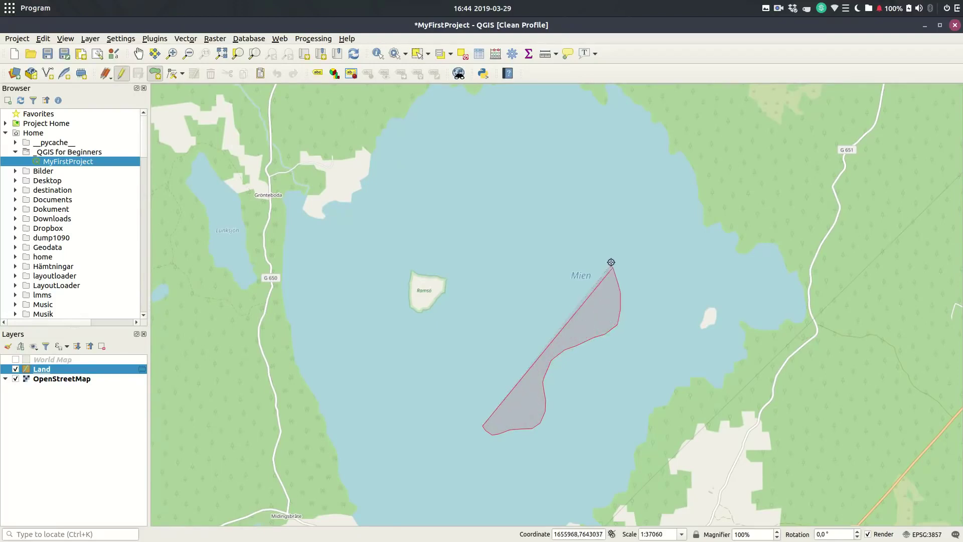
pyautogui.click(611, 263)
pyautogui.click(597, 234)
pyautogui.click(584, 227)
pyautogui.click(546, 223)
pyautogui.click(525, 226)
pyautogui.click(517, 232)
pyautogui.click(511, 257)
pyautogui.click(512, 305)
pyautogui.click(503, 319)
pyautogui.click(486, 333)
pyautogui.click(477, 346)
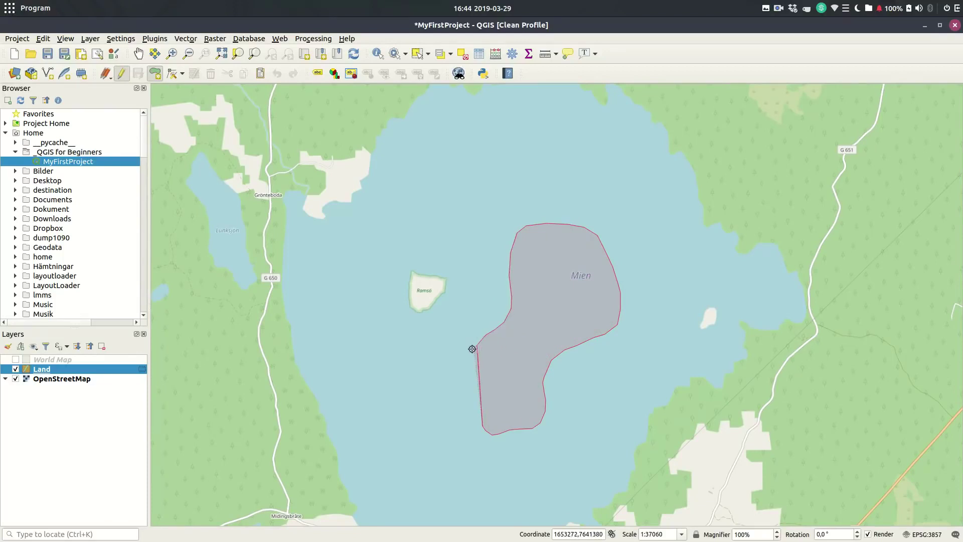
pyautogui.click(459, 371)
pyautogui.click(459, 402)
pyautogui.click(470, 416)
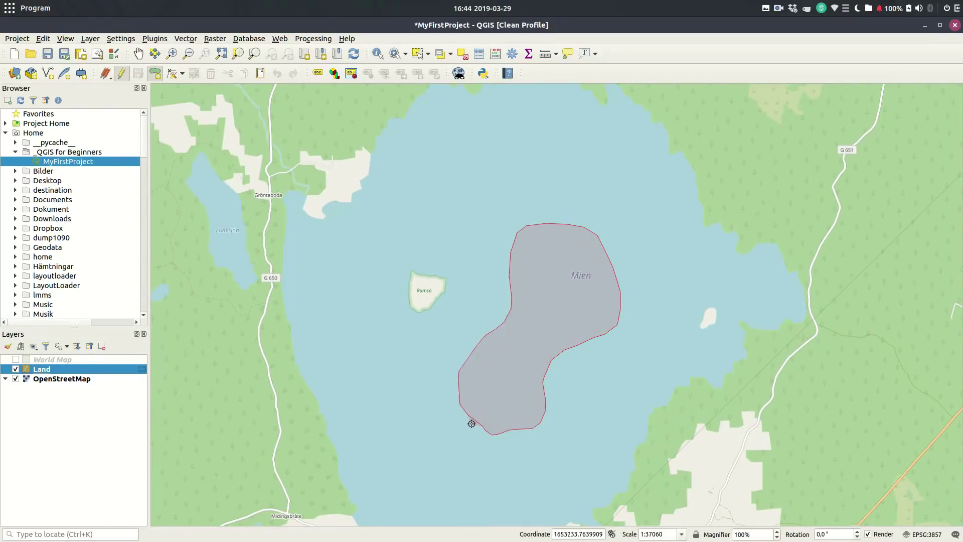
pyautogui.rightClick(472, 424)
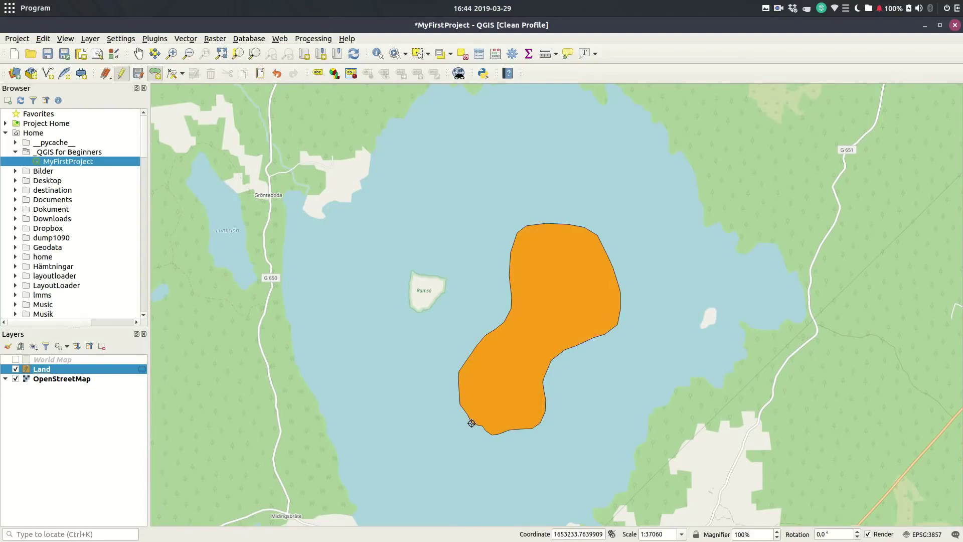
# Digitize a small elongated island polygon between Ramsö and the large polygon on the Land layer.
pyautogui.click(479, 262)
pyautogui.click(469, 262)
pyautogui.click(459, 278)
pyautogui.click(455, 286)
pyautogui.click(459, 301)
pyautogui.click(462, 310)
pyautogui.click(473, 301)
pyautogui.click(473, 284)
pyautogui.rightClick(484, 269)
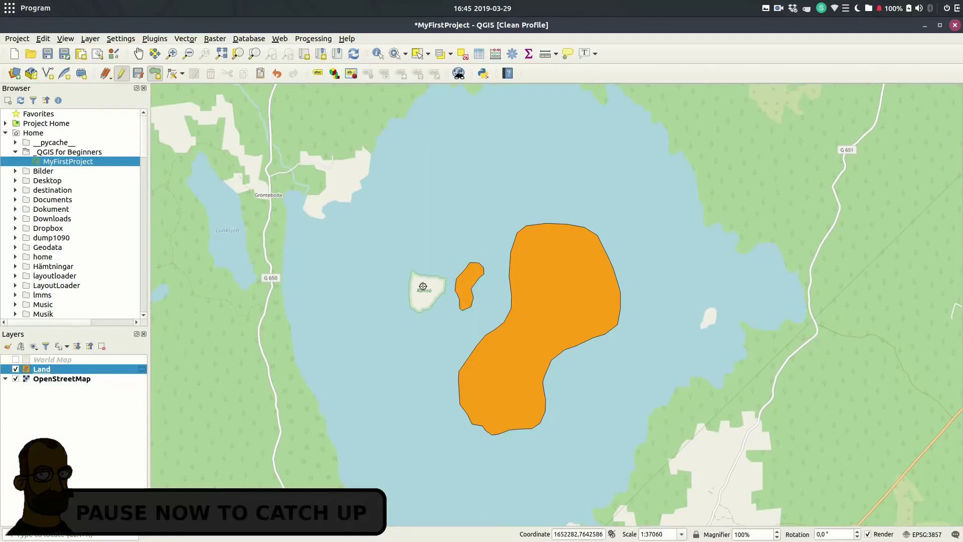
# Try pulling the large polygon's western edge out towards the small polygon with the Vertex tool, and undo the change.
pyautogui.click(171, 74)
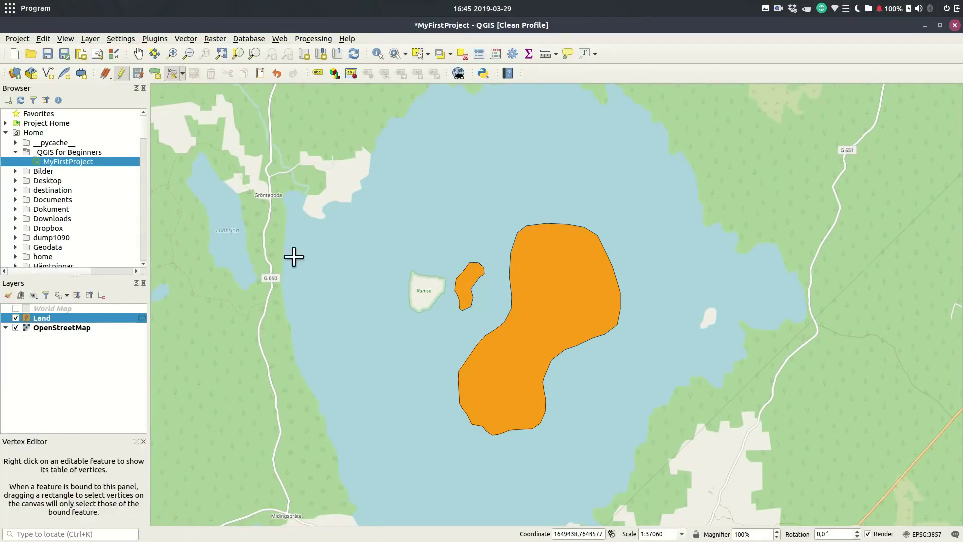
pyautogui.click(511, 296)
pyautogui.click(484, 292)
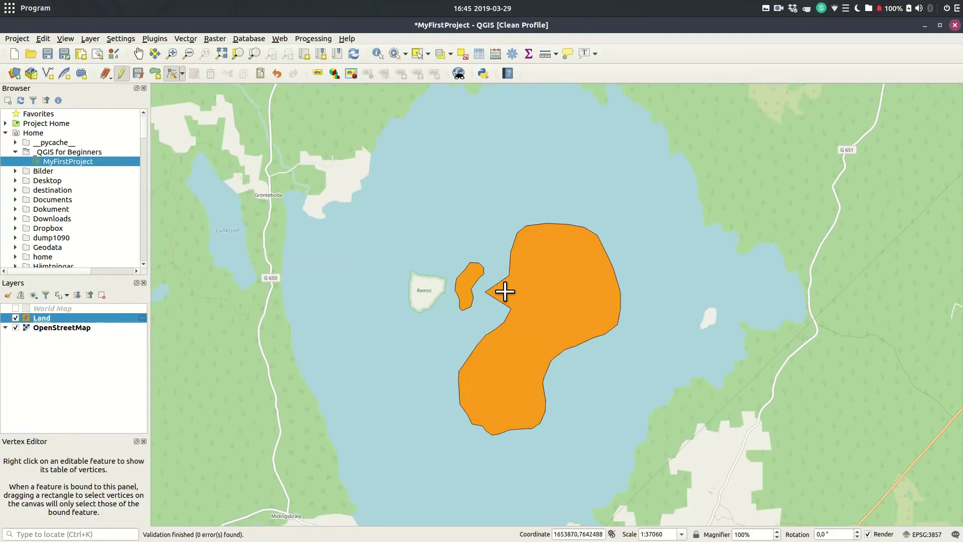
pyautogui.hotkey('ctrl', 'z')
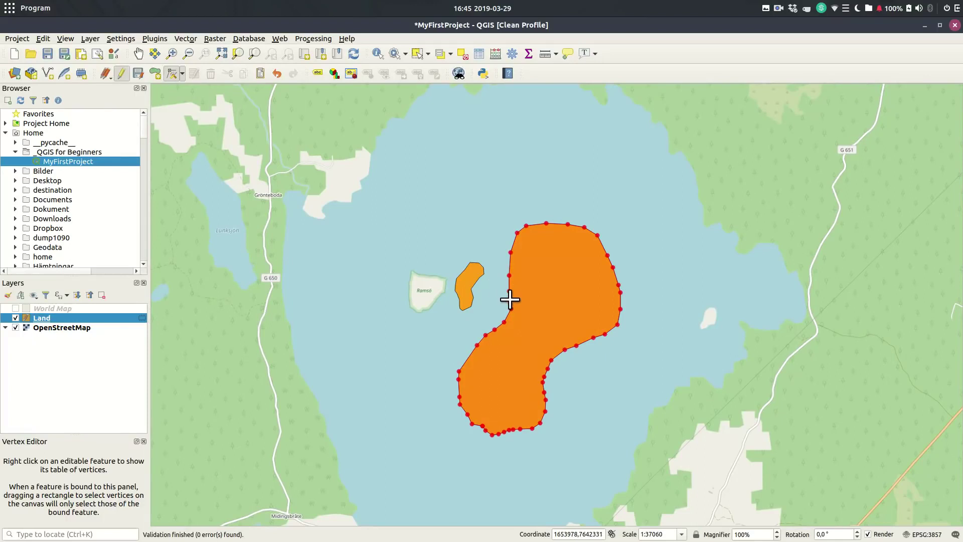
# Move a short segment of the large polygon's western edge outward and back to about its original position.
pyautogui.scroll(2, 509, 299)
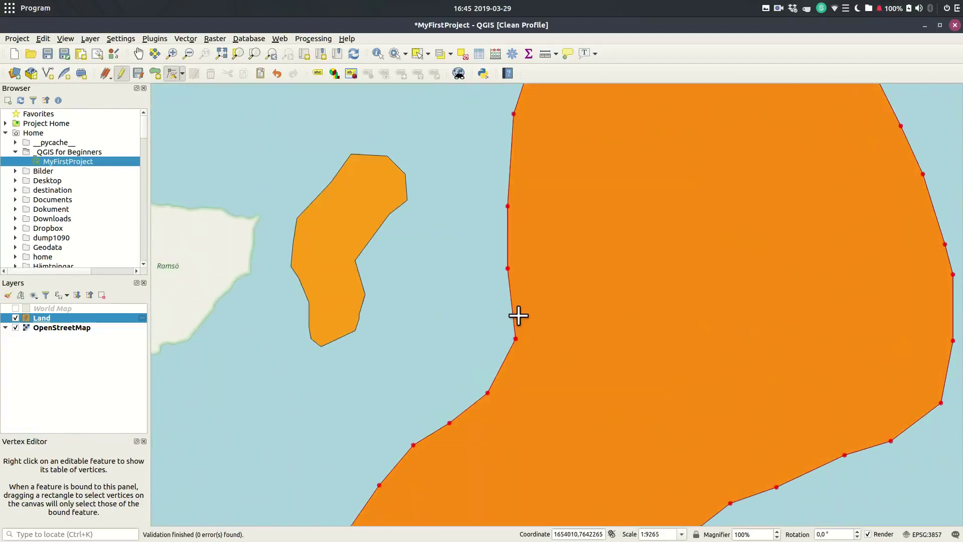
pyautogui.click(512, 314)
pyautogui.click(474, 315)
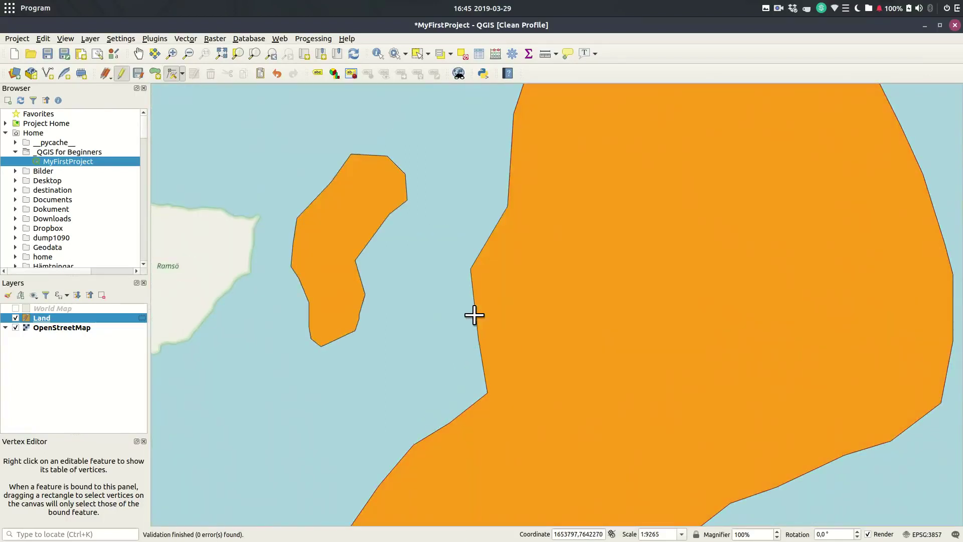
pyautogui.click(475, 315)
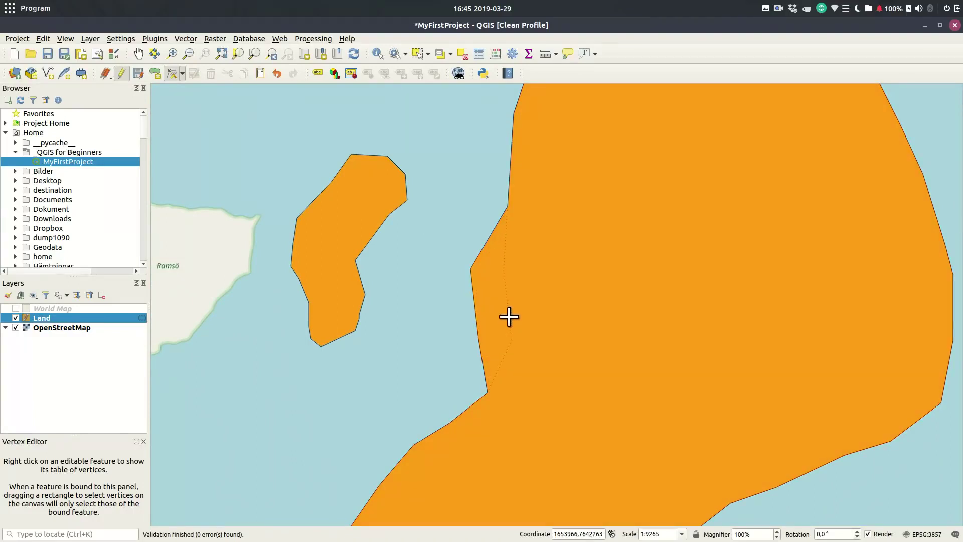
pyautogui.click(507, 316)
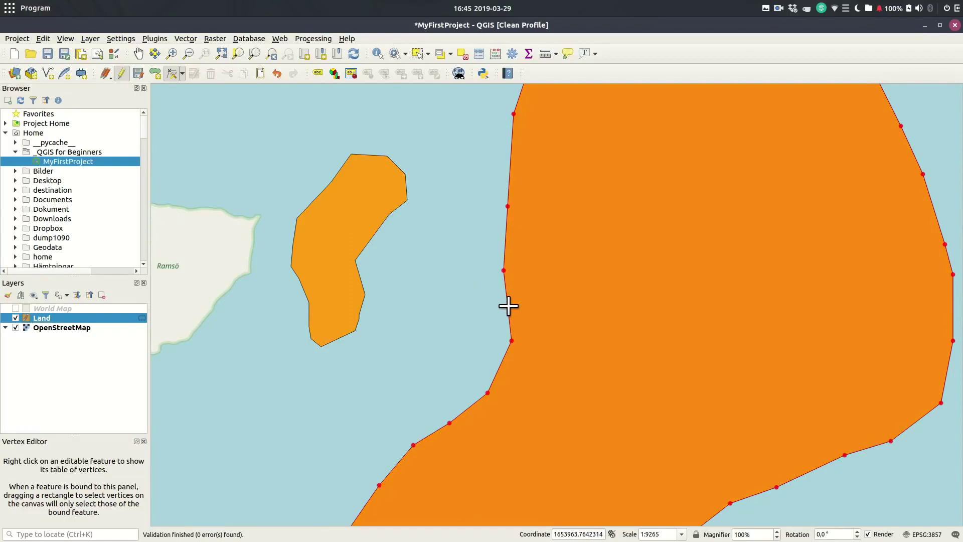
# Add a vertex on the large polygon's western edge, pull it slightly outward, and delete it again.
pyautogui.click(507, 306)
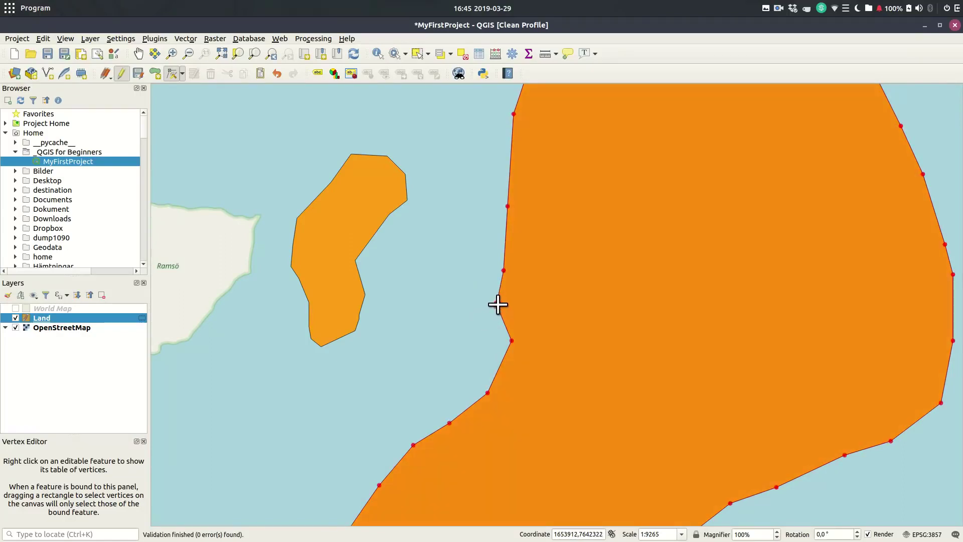
pyautogui.click(498, 303)
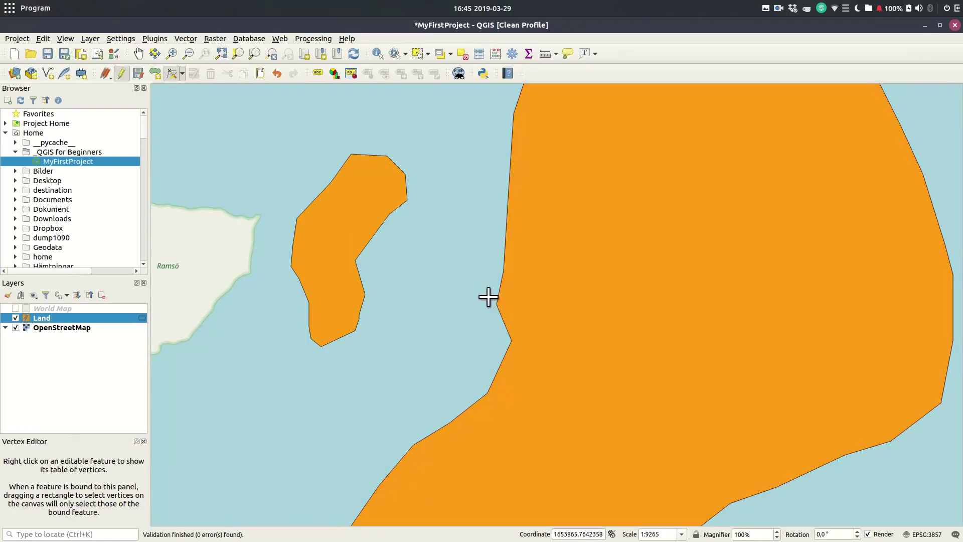
pyautogui.click(501, 312)
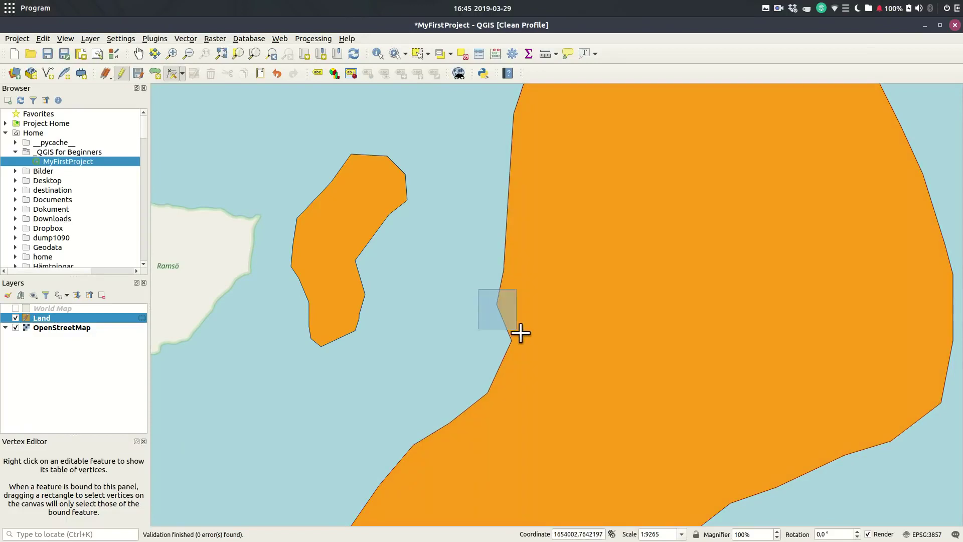
pyautogui.moveTo(520, 332)
pyautogui.mouseDown()
pyautogui.moveTo(529, 352)
pyautogui.moveTo(477, 338)
pyautogui.moveTo(508, 344)
pyautogui.mouseUp()
pyautogui.press('Escape')
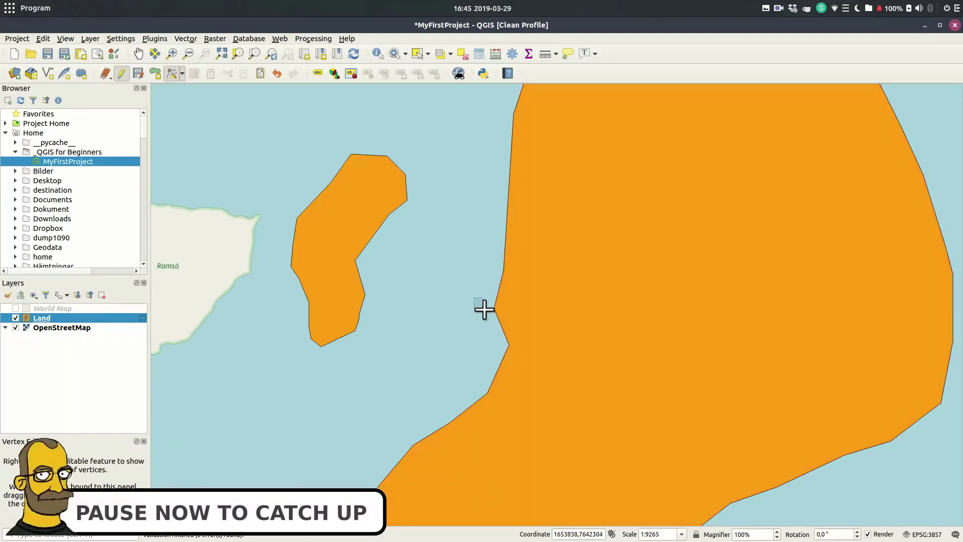
pyautogui.press('Delete')
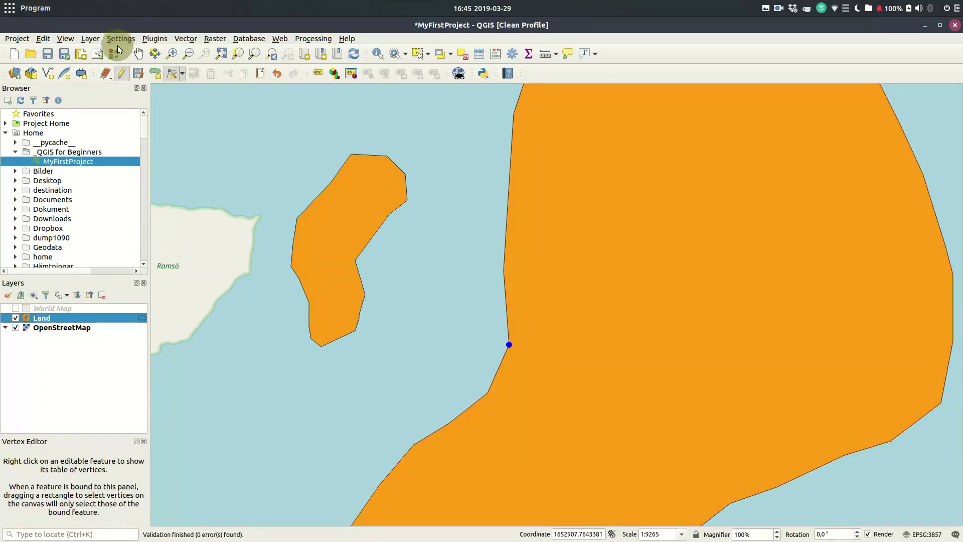
# Save the edits to the Land layer and turn off its editing mode.
pyautogui.click(138, 74)
pyautogui.click(120, 74)
pyautogui.click(74, 427)
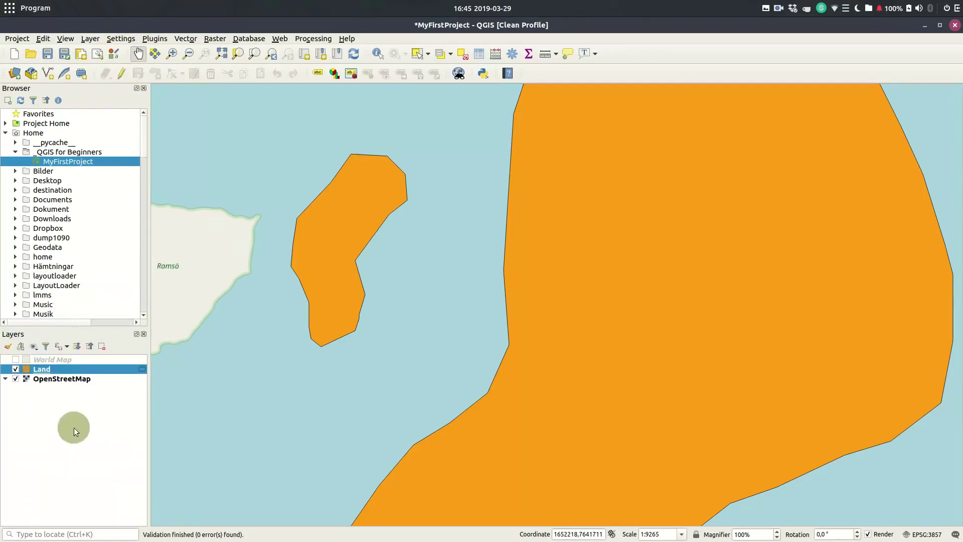
# Inspect the Land layer's temporary scratch layer indicator and its option for making the layer permanent.
pyautogui.click(89, 380)
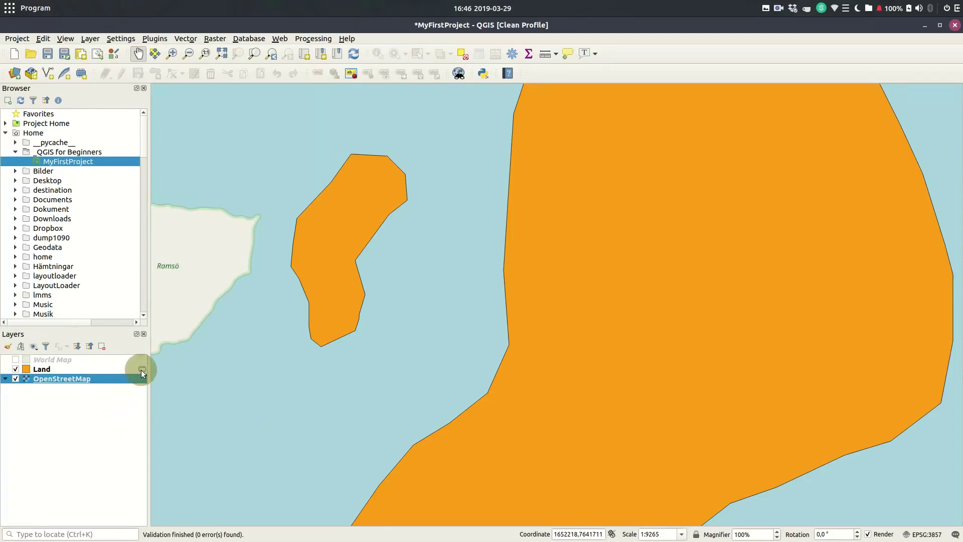
pyautogui.moveTo(142, 371)
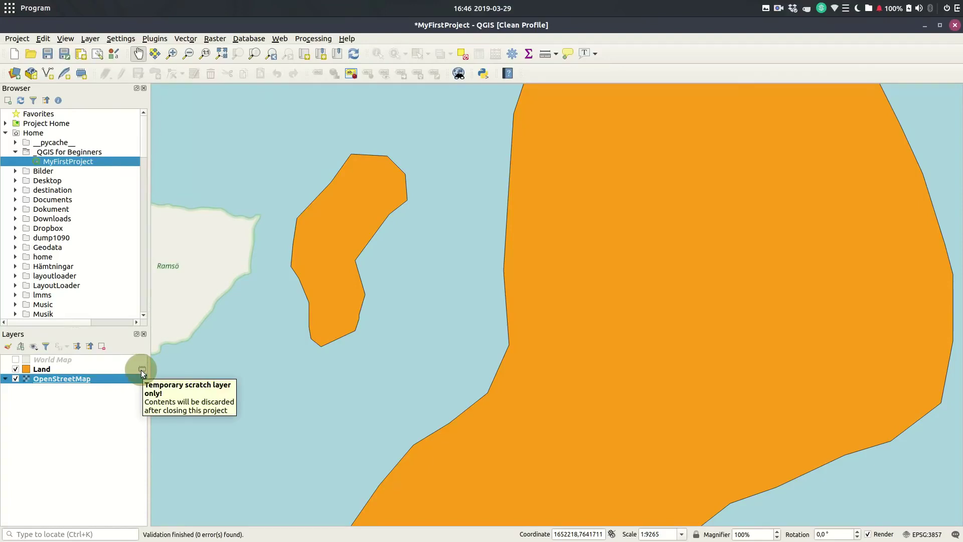
pyautogui.rightClick(68, 370)
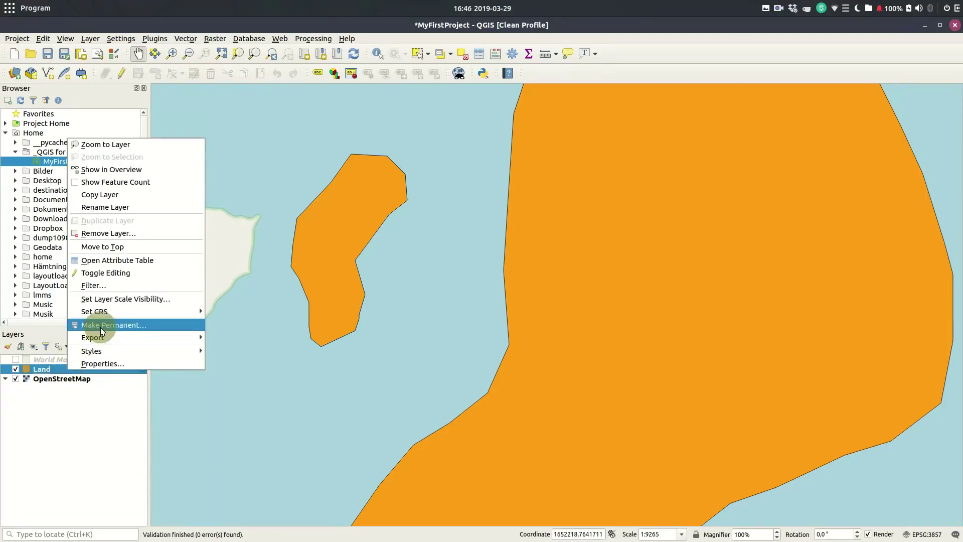
pyautogui.click(87, 417)
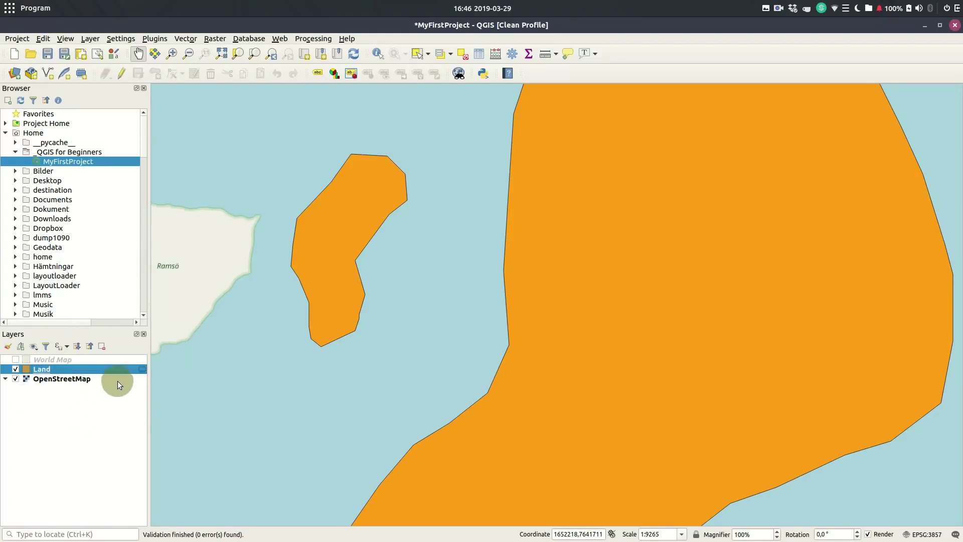
# Start making the Land scratch layer permanent as a GeoPackage, with the file name MyFirstData in the _QGIS for Beginners folder.
pyautogui.click(143, 368)
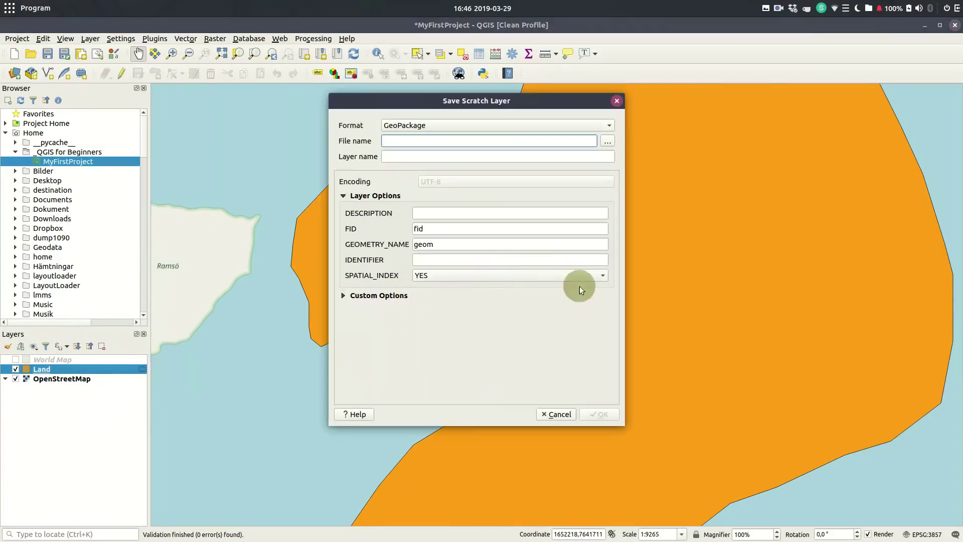
pyautogui.click(612, 125)
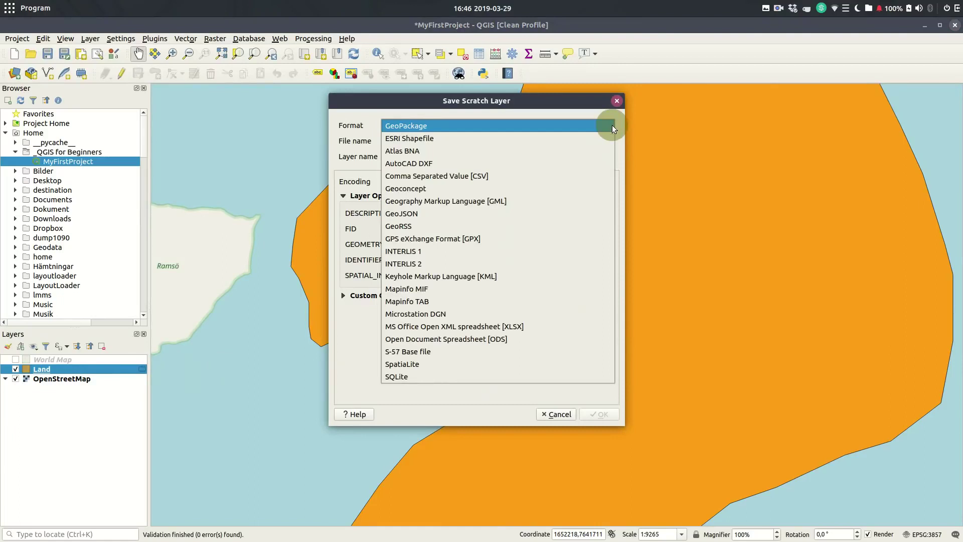
pyautogui.click(345, 355)
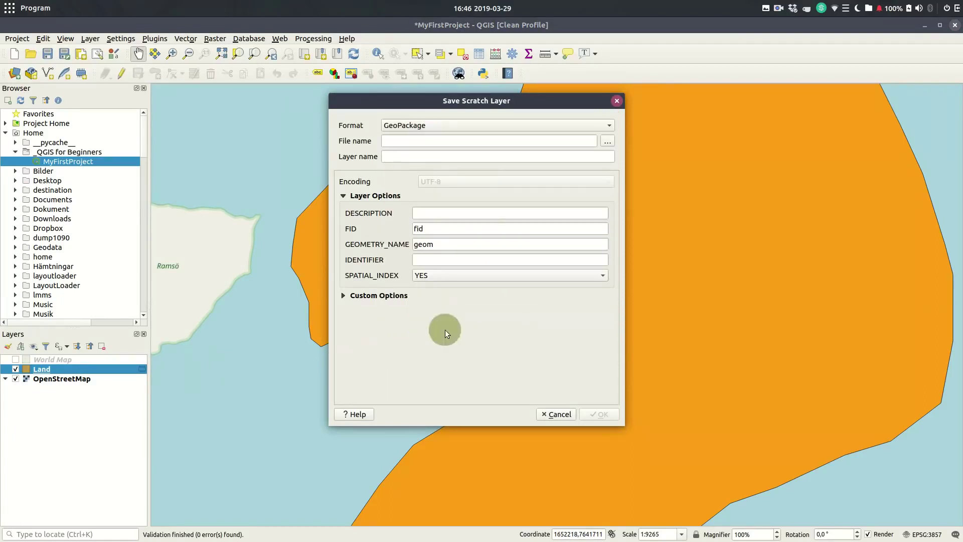
pyautogui.click(606, 142)
pyautogui.doubleClick(366, 184)
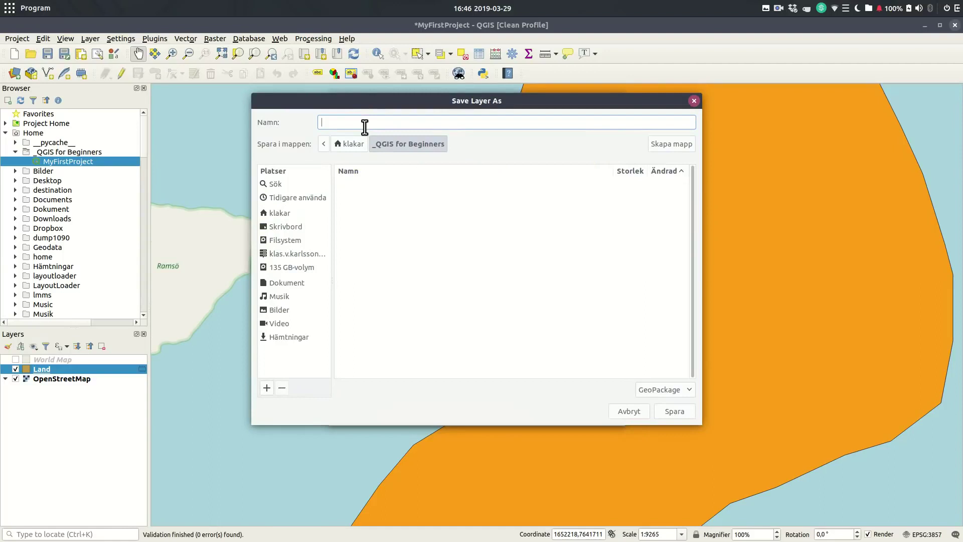
pyautogui.write('My')
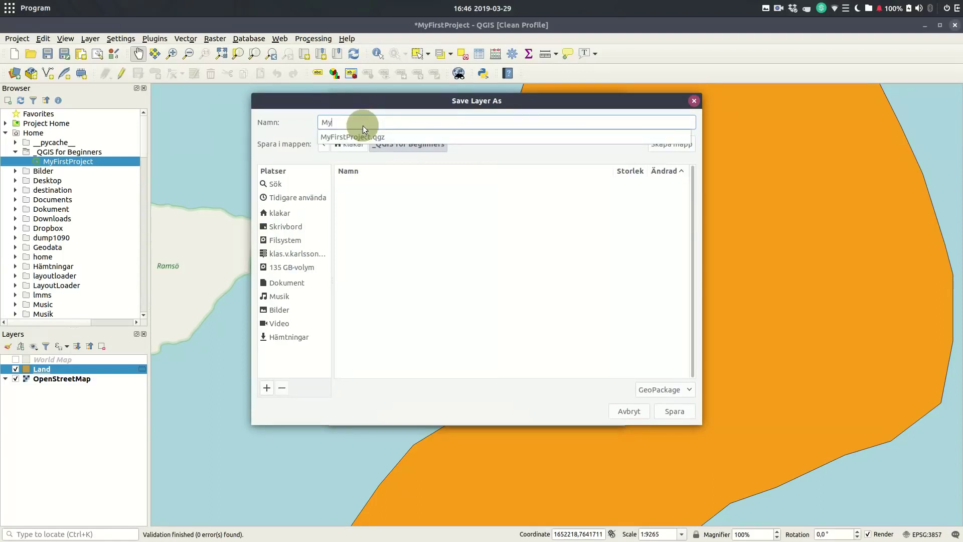
pyautogui.write('FirstData')
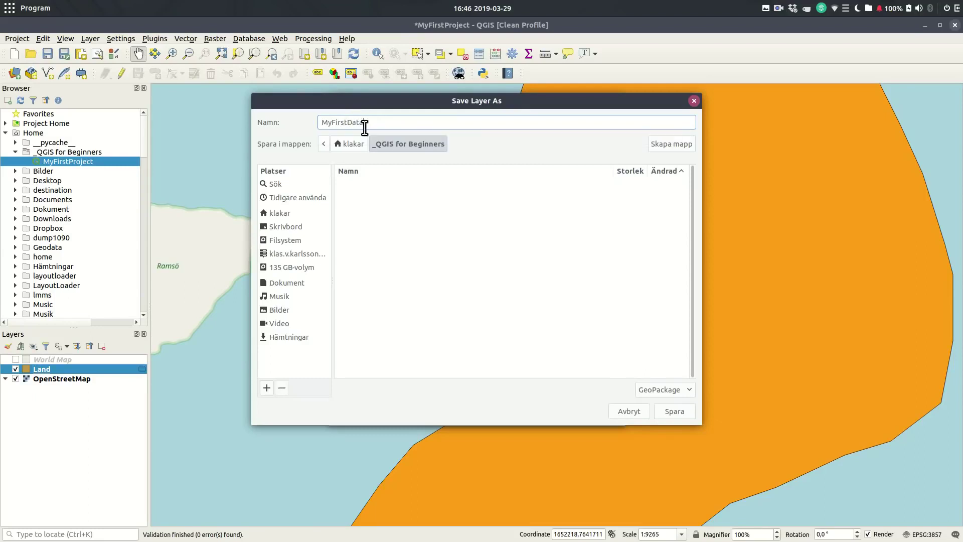
pyautogui.click(669, 411)
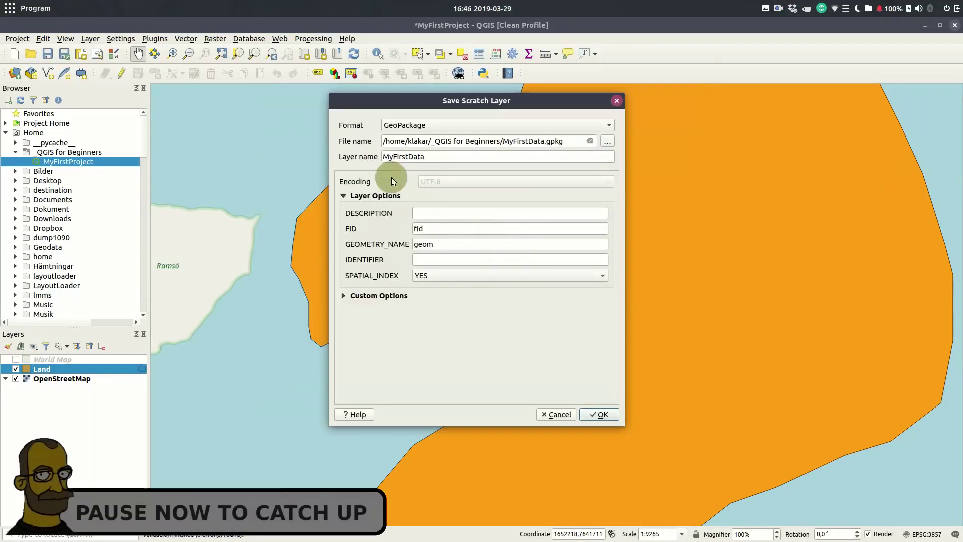
# Set the layer name within the GeoPackage to Land and save the scratch layer.
pyautogui.moveTo(430, 156); pyautogui.dragTo(371, 157)
pyautogui.write('Land')
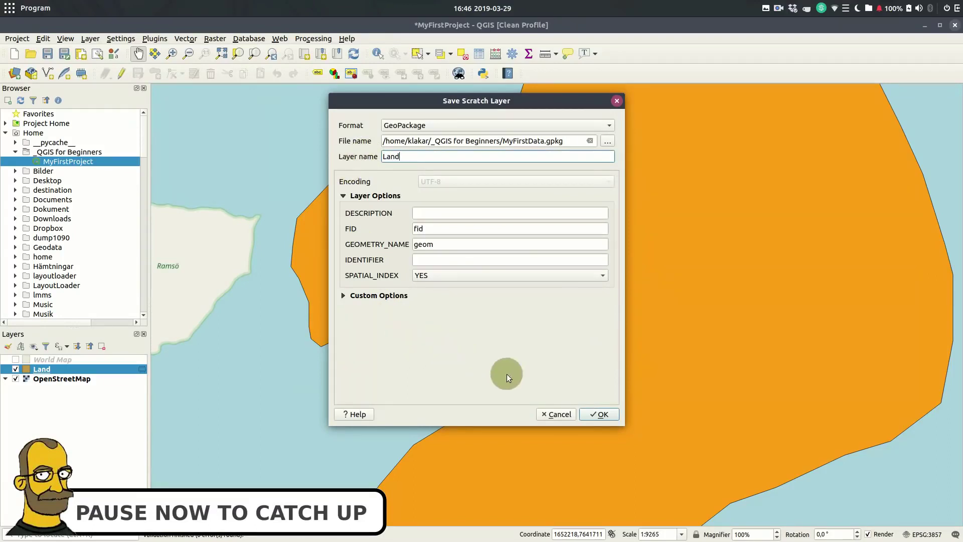
pyautogui.click(601, 416)
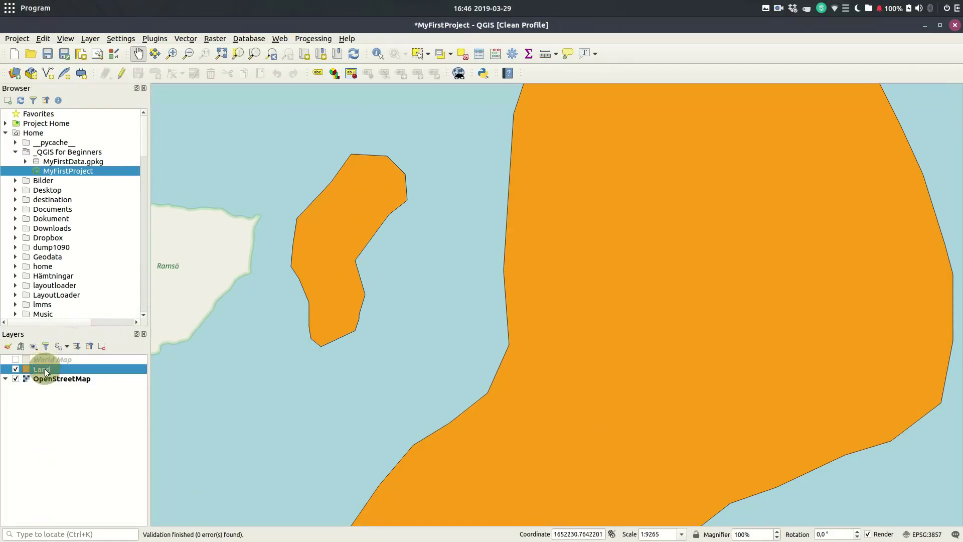
# Open the styling settings for the Land layer, widen them, and bring both whole island polygons into view.
pyautogui.moveTo(45, 369)
pyautogui.click(8, 346)
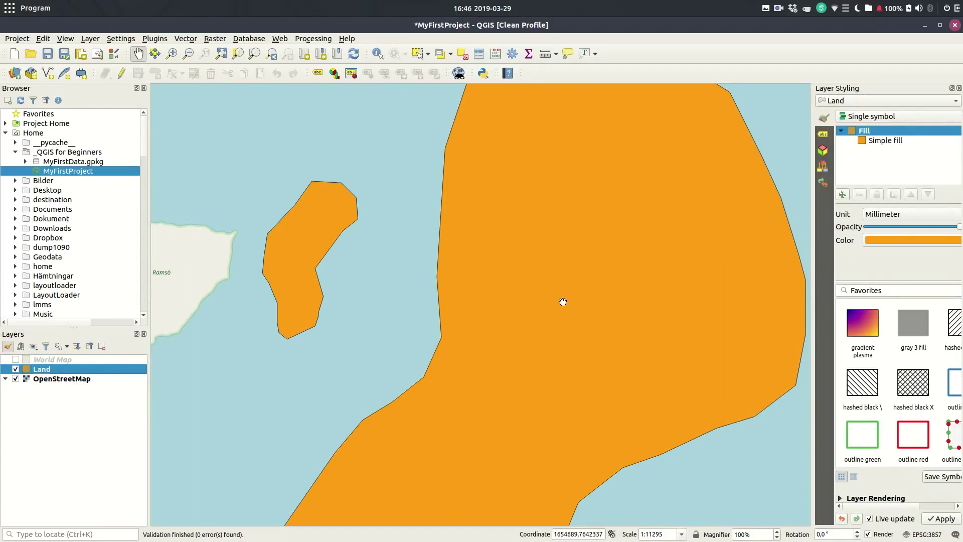
pyautogui.scroll(1, 561, 302)
pyautogui.scroll(-2, 562, 303)
pyautogui.moveTo(562, 302); pyautogui.dragTo(519, 249)
pyautogui.moveTo(815, 329); pyautogui.dragTo(705, 332)
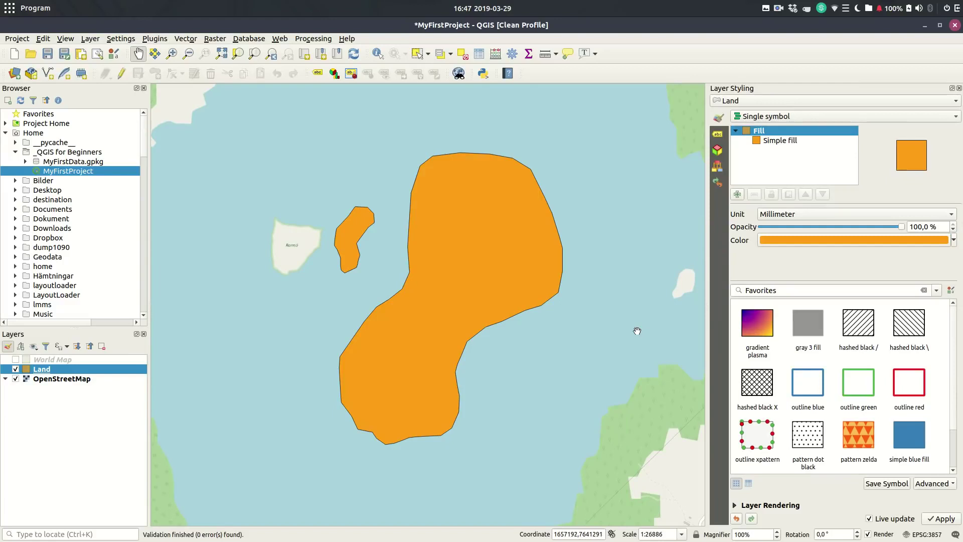
# Examine the opacity and color options of the Land layer's fill symbol.
pyautogui.click(760, 143)
pyautogui.moveTo(901, 227); pyautogui.dragTo(931, 241)
pyautogui.click(953, 240)
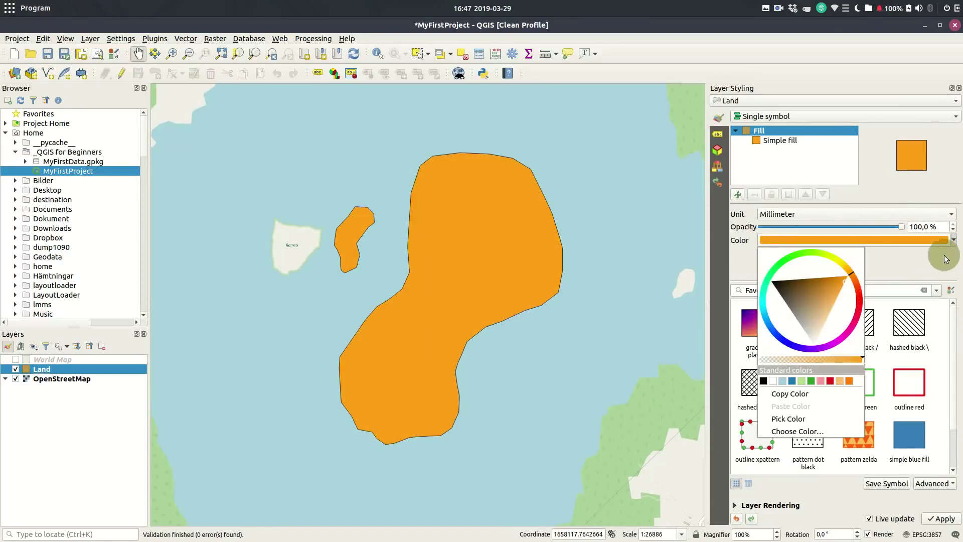
pyautogui.click(940, 255)
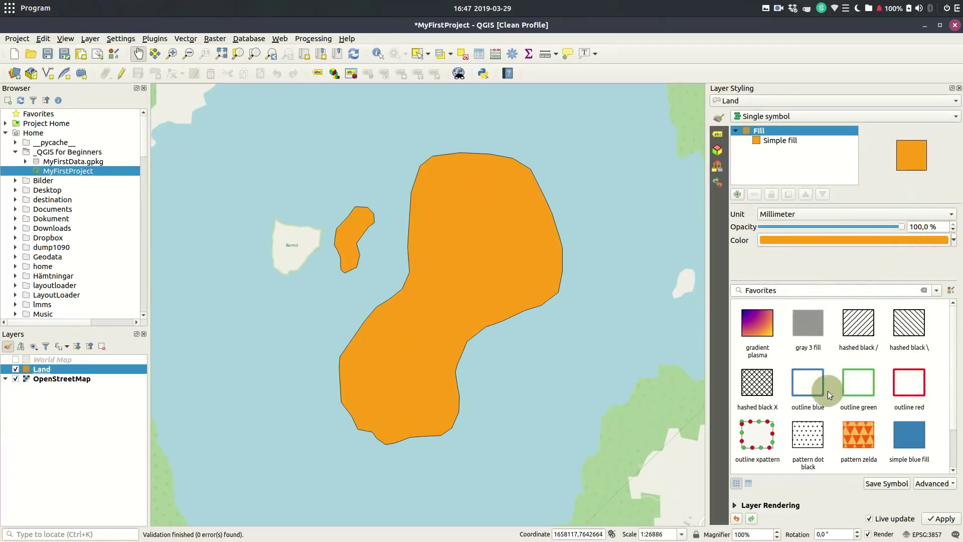
# Try favorite preset symbols on the Land layer, including pattern zelda, outline xpattern, gradient plasma, outline blue, outline green and hashed black /.
pyautogui.click(907, 436)
pyautogui.click(860, 439)
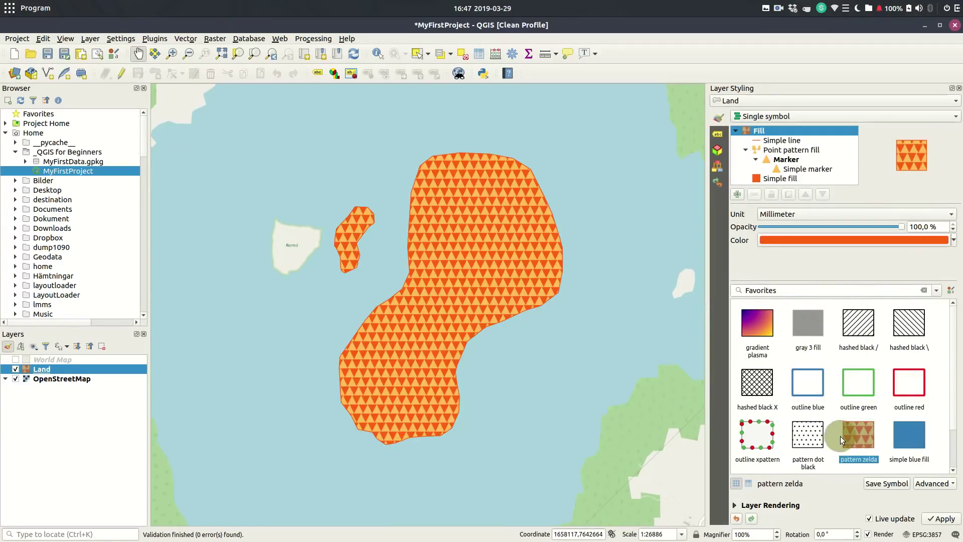
pyautogui.click(813, 441)
pyautogui.click(760, 435)
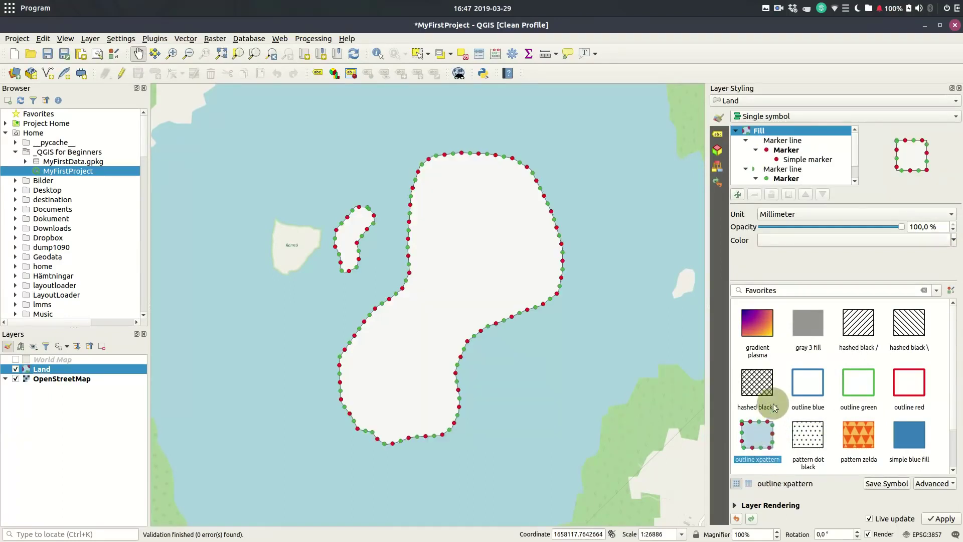
pyautogui.click(773, 407)
pyautogui.click(758, 328)
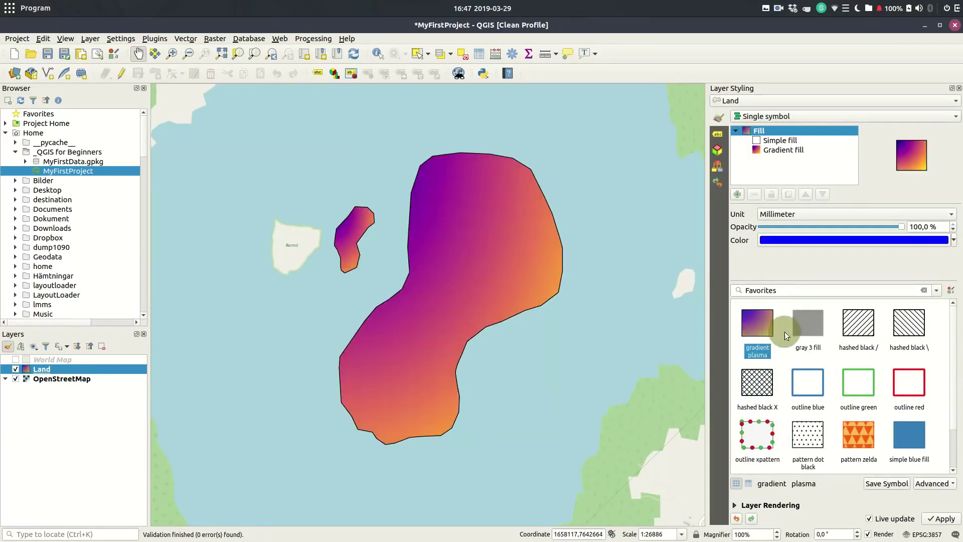
pyautogui.click(810, 325)
pyautogui.click(808, 387)
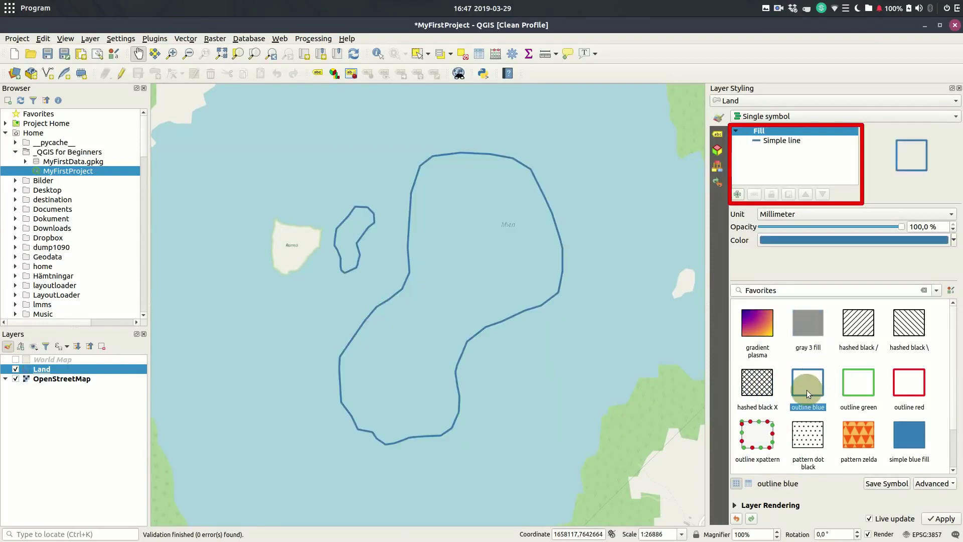
pyautogui.click(861, 376)
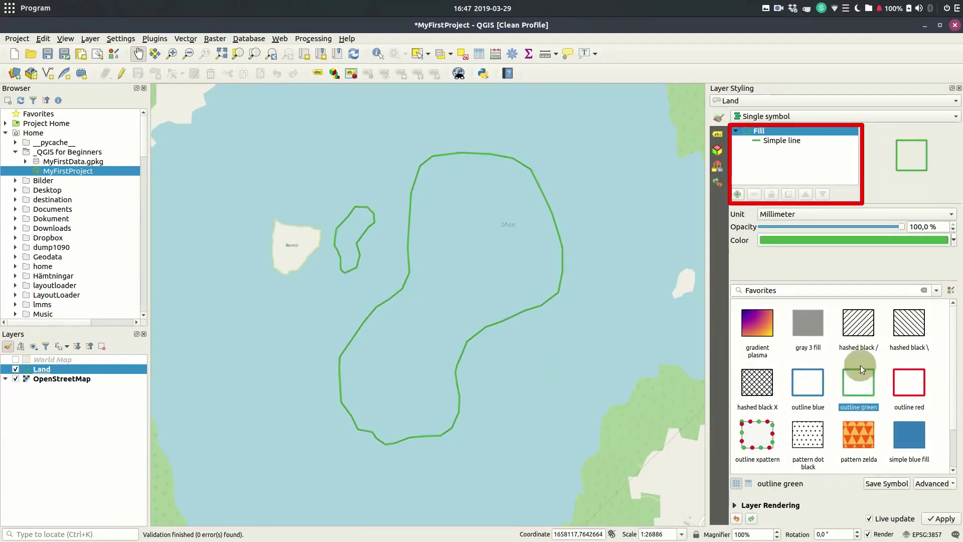
pyautogui.click(863, 333)
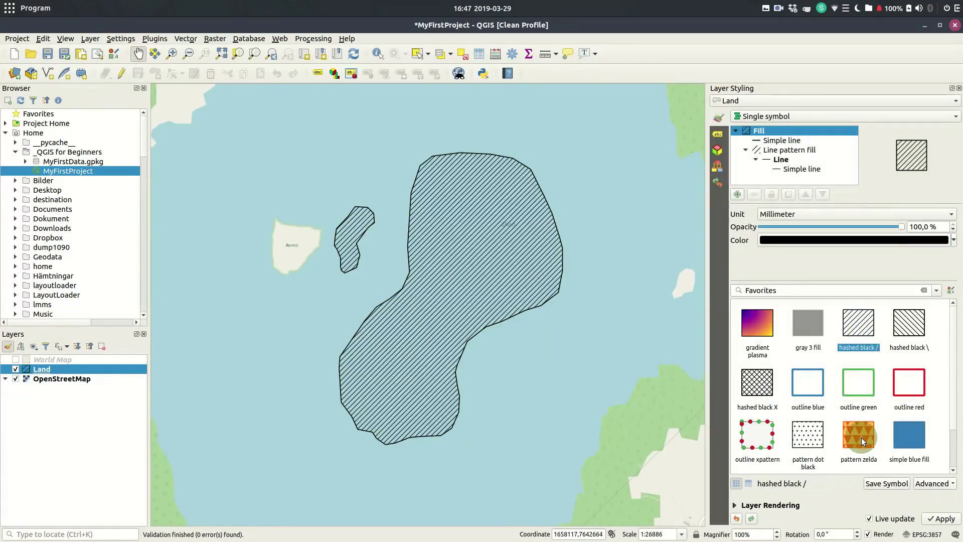
# Apply the gray 3 fill preset to the Land layer and change its simple fill color to light green #b4d97b.
pyautogui.click(813, 327)
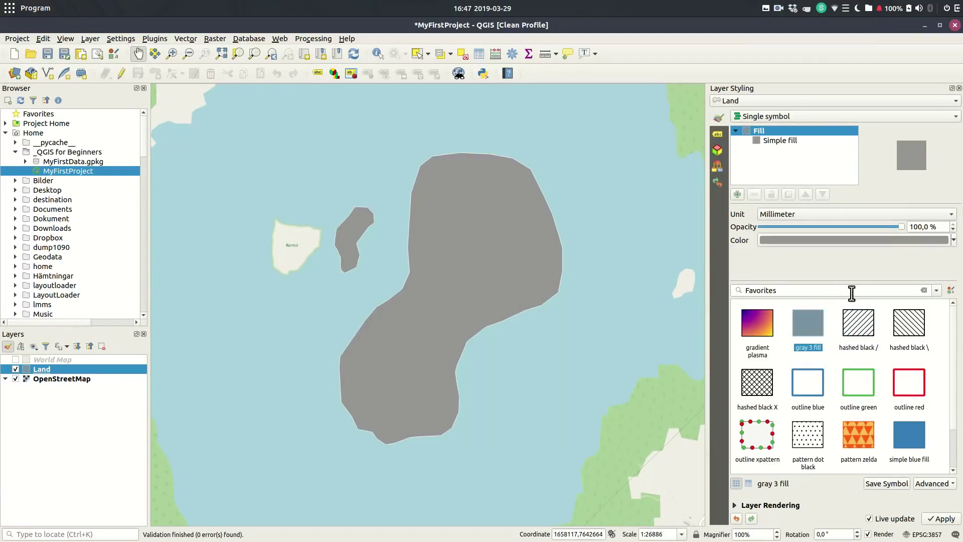
pyautogui.click(780, 140)
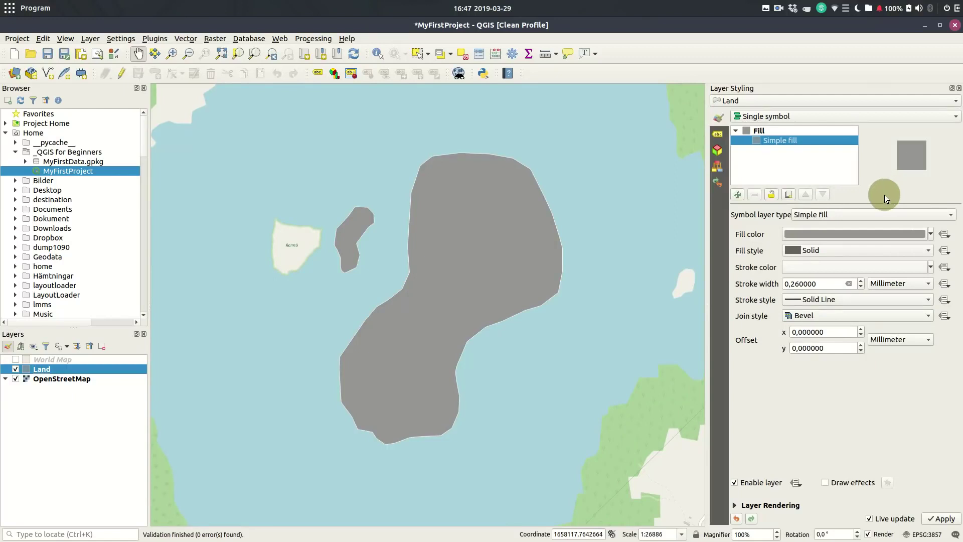
pyautogui.click(930, 234)
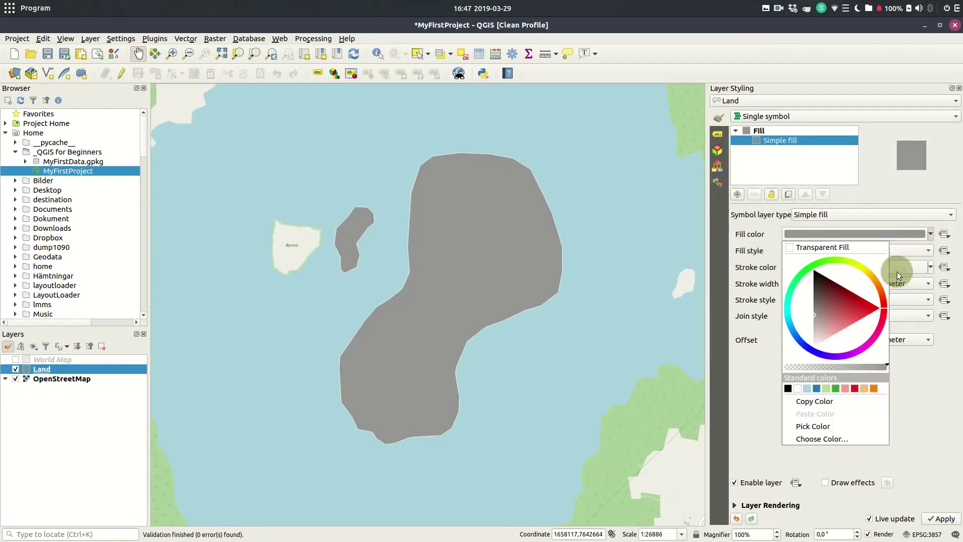
pyautogui.moveTo(849, 273)
pyautogui.mouseDown()
pyautogui.moveTo(852, 264)
pyautogui.moveTo(839, 263)
pyautogui.moveTo(848, 306)
pyautogui.mouseUp()
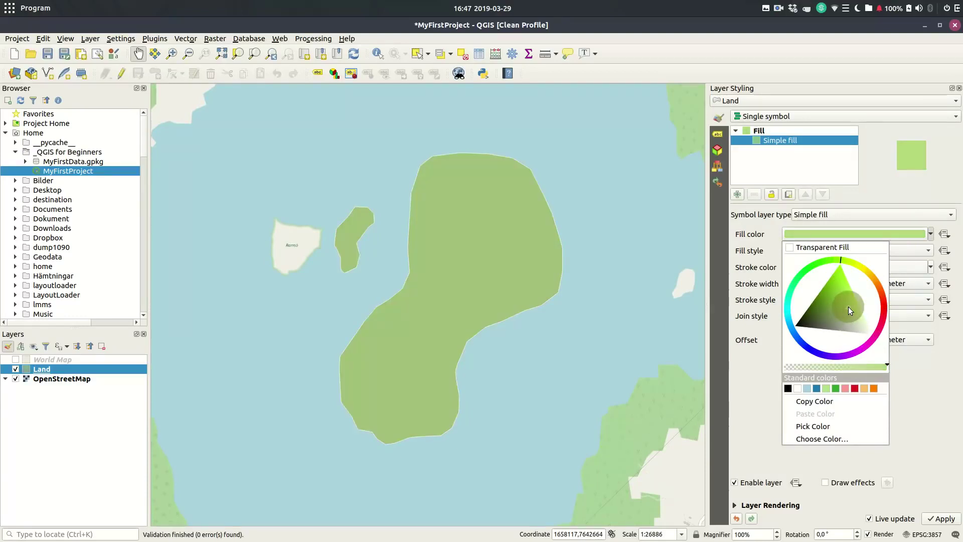
pyautogui.click(877, 194)
pyautogui.click(877, 232)
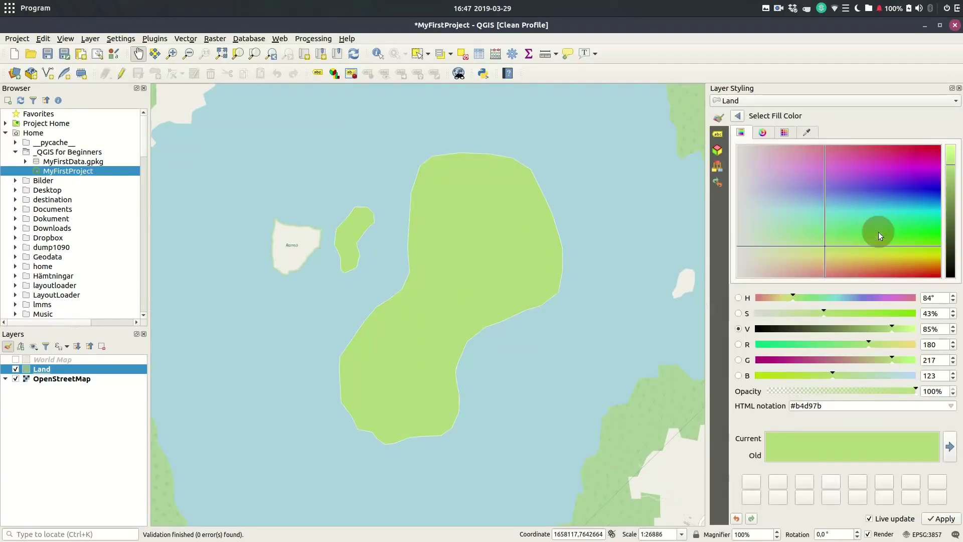
pyautogui.click(737, 116)
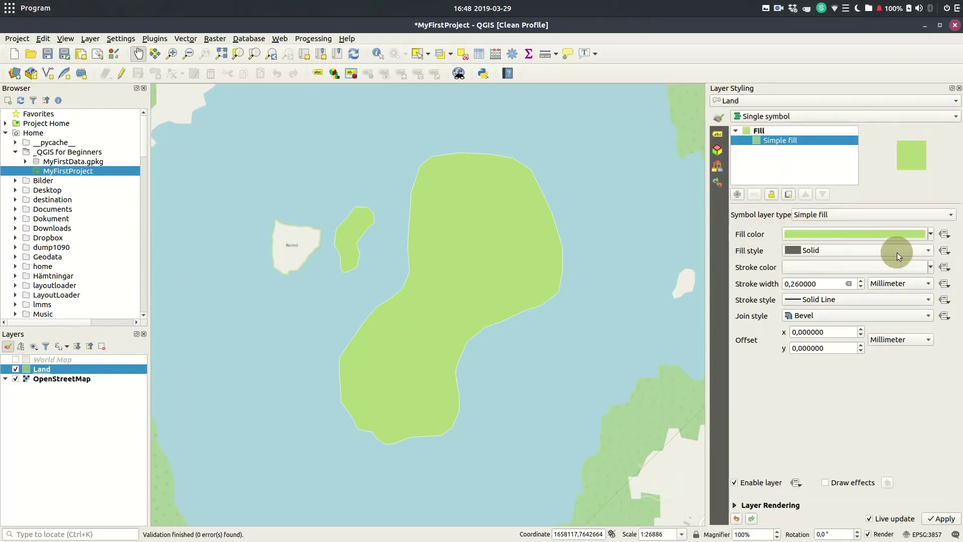
# Sample the OpenStreetMap land green #add19e as the Land layer's stroke color and apply the same green as its fill color.
pyautogui.click(928, 252)
pyautogui.click(928, 252)
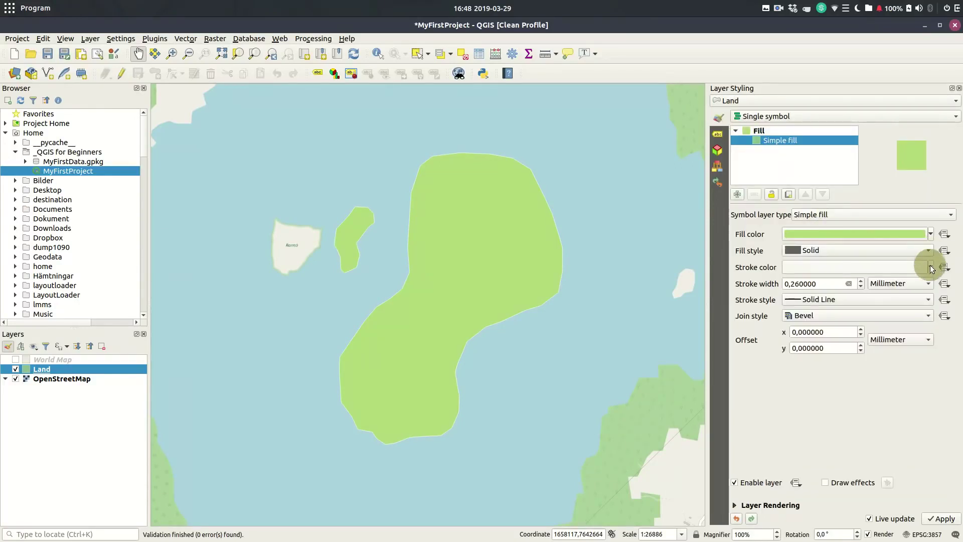
pyautogui.click(929, 267)
pyautogui.moveTo(826, 332); pyautogui.dragTo(820, 330)
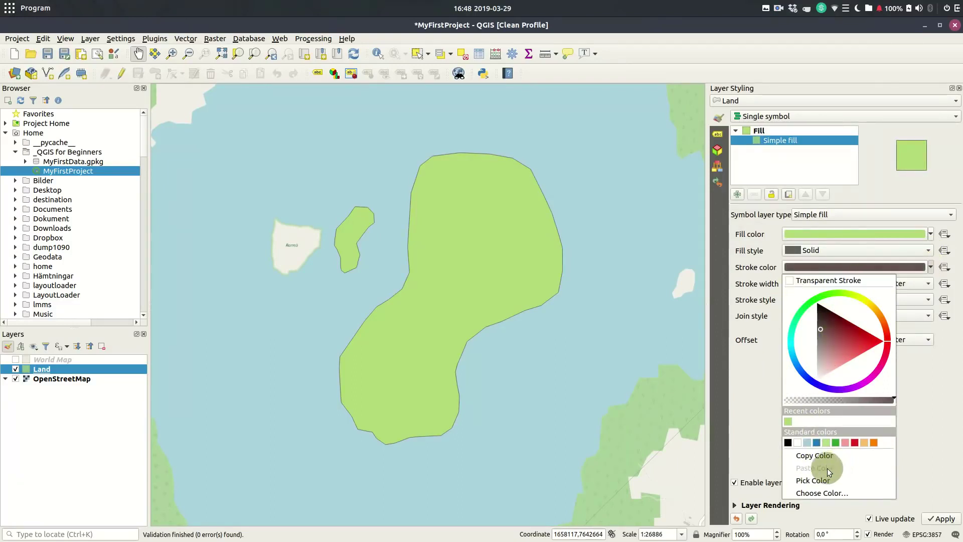
pyautogui.click(816, 480)
pyautogui.click(670, 394)
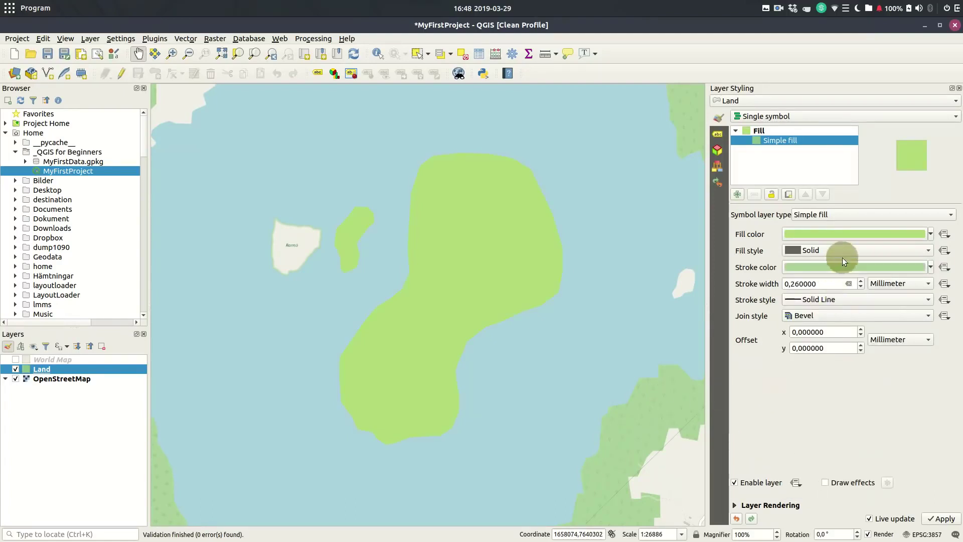
pyautogui.click(929, 233)
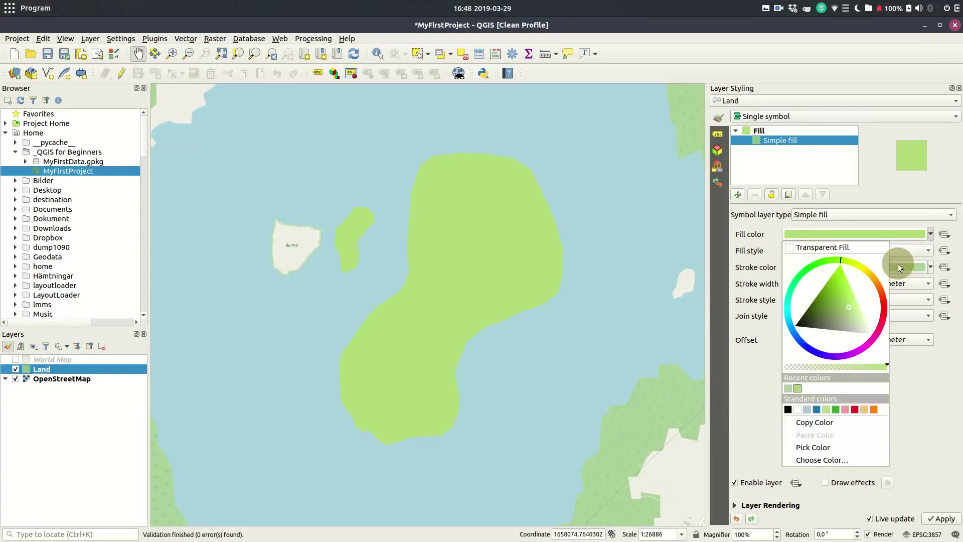
pyautogui.click(788, 388)
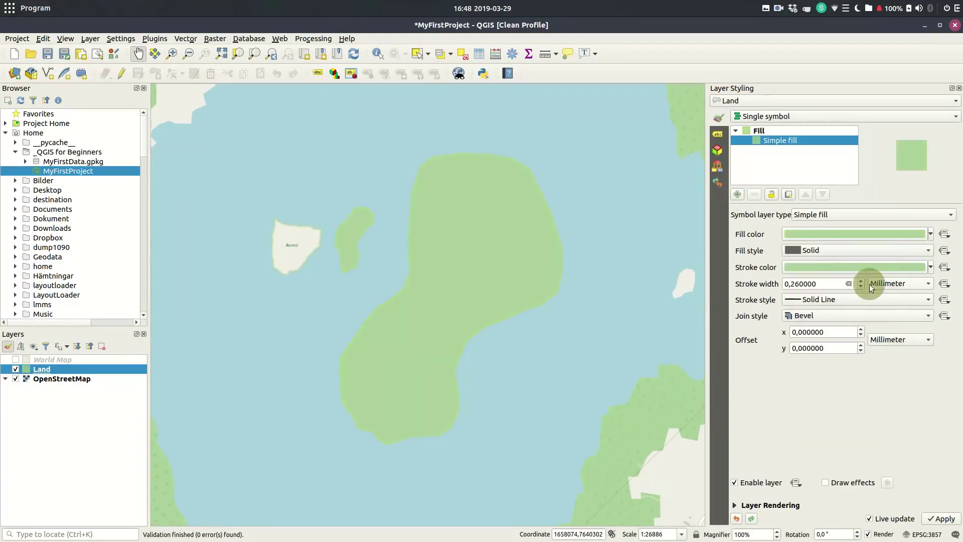
# Darken the Land layer's stroke color to the grayish green #7d9772.
pyautogui.click(913, 267)
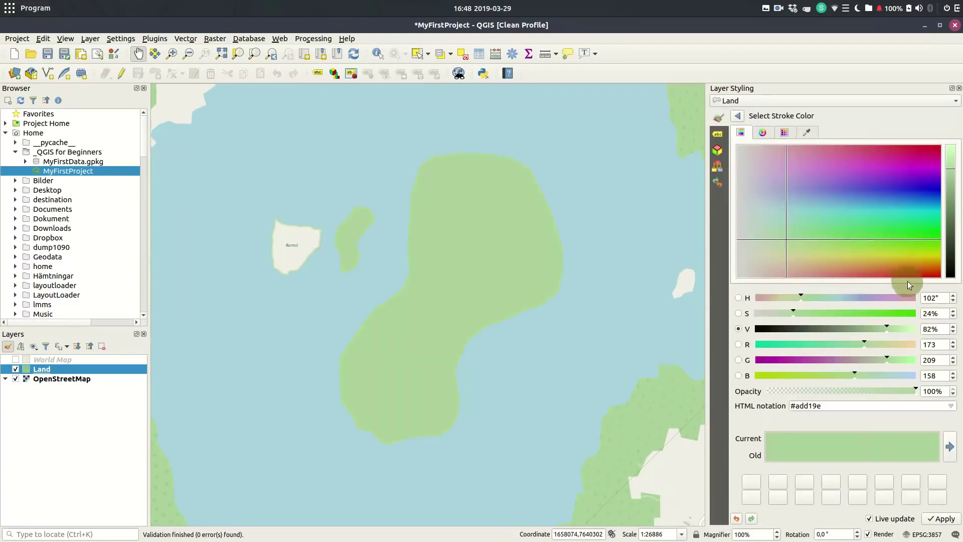
pyautogui.moveTo(951, 171); pyautogui.dragTo(951, 202)
pyautogui.click(741, 118)
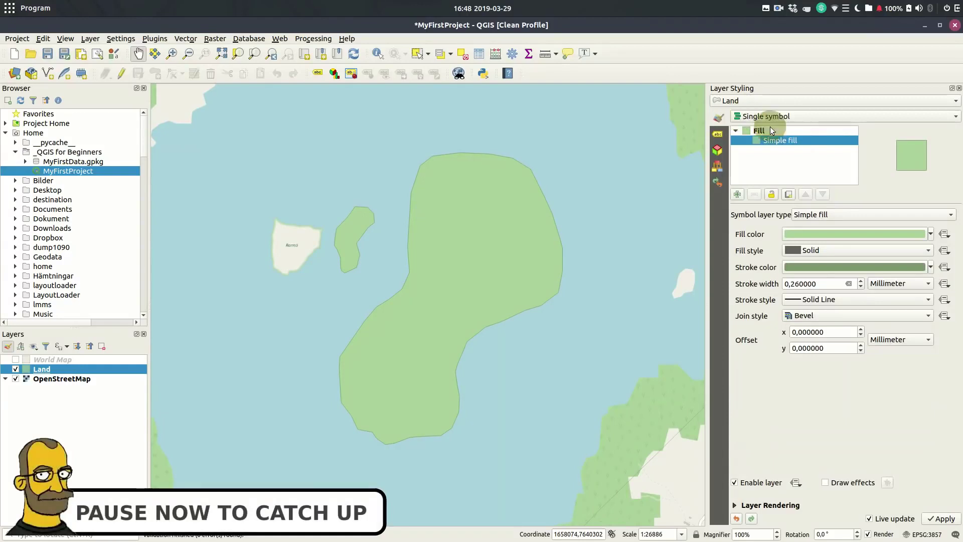
# Try a wider stroke on the Land polygons and settle on a stroke width of 0.6 mm.
pyautogui.tripleClick(815, 284)
pyautogui.write('0,8')
pyautogui.press('Return')
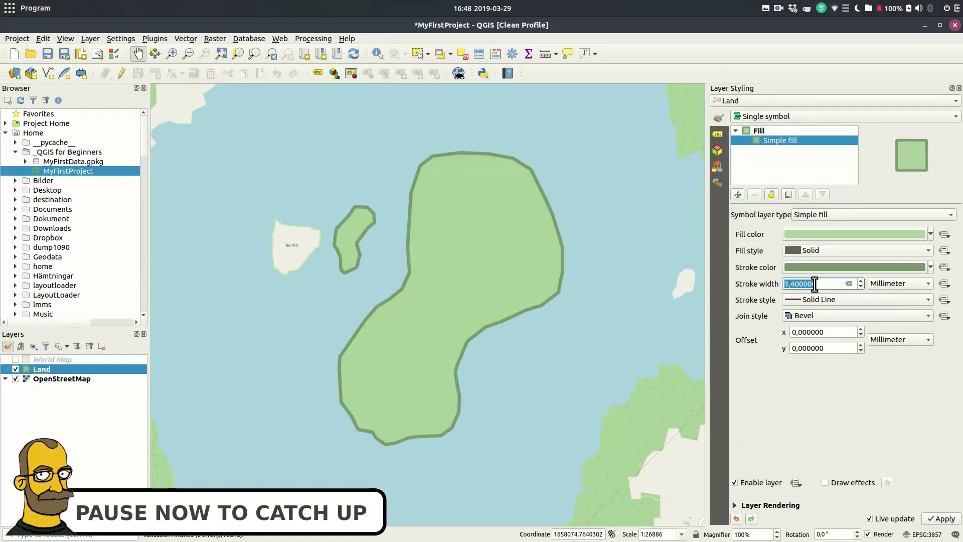
pyautogui.write('0,6')
pyautogui.press('Return')
pyautogui.click(830, 271)
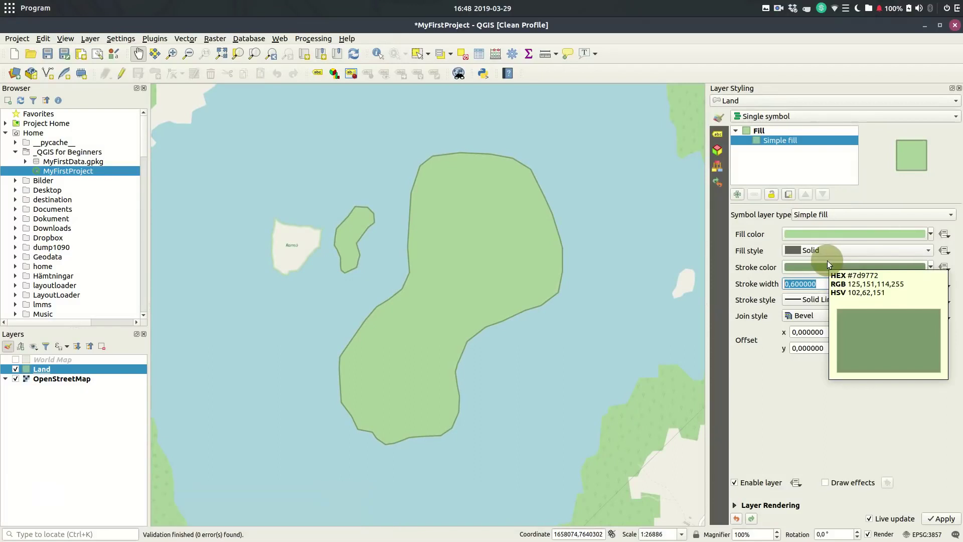
# Turn on single labels for the Land layer with the fixed text 'Island' as the label expression.
pyautogui.click(717, 135)
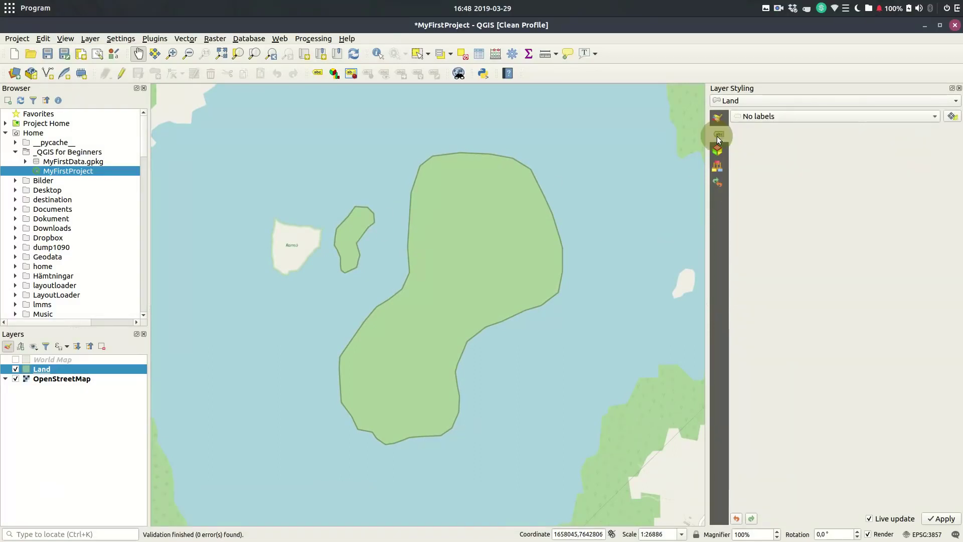
pyautogui.click(929, 121)
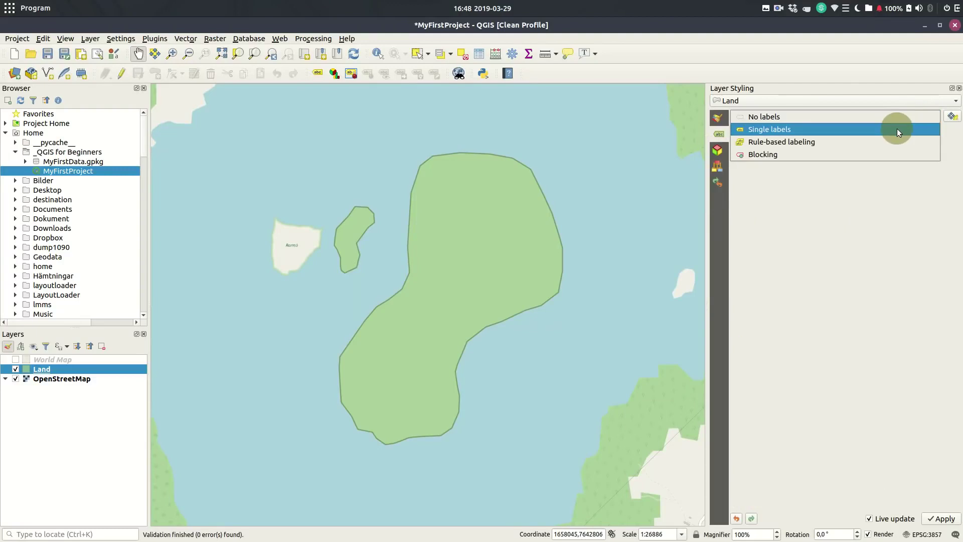
pyautogui.click(897, 129)
pyautogui.click(924, 134)
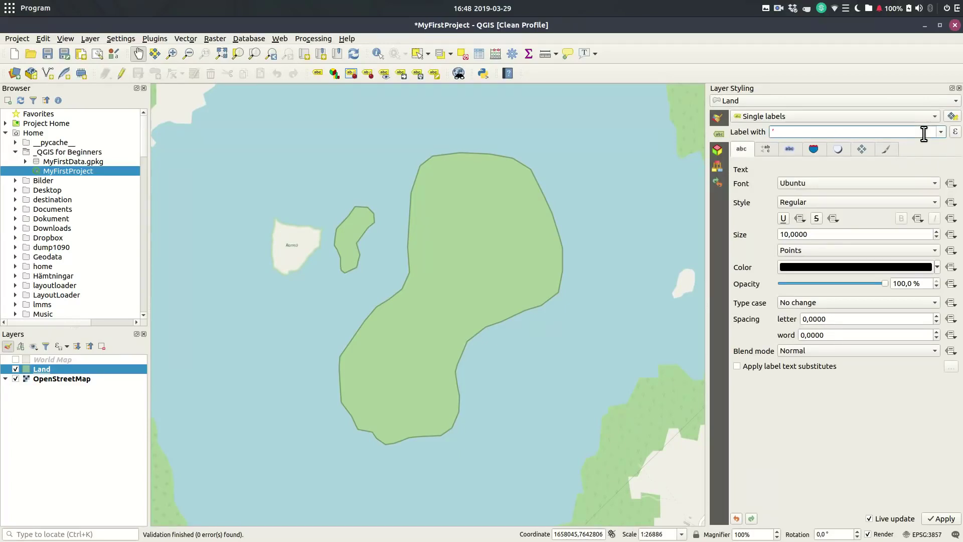
pyautogui.write("'Island'")
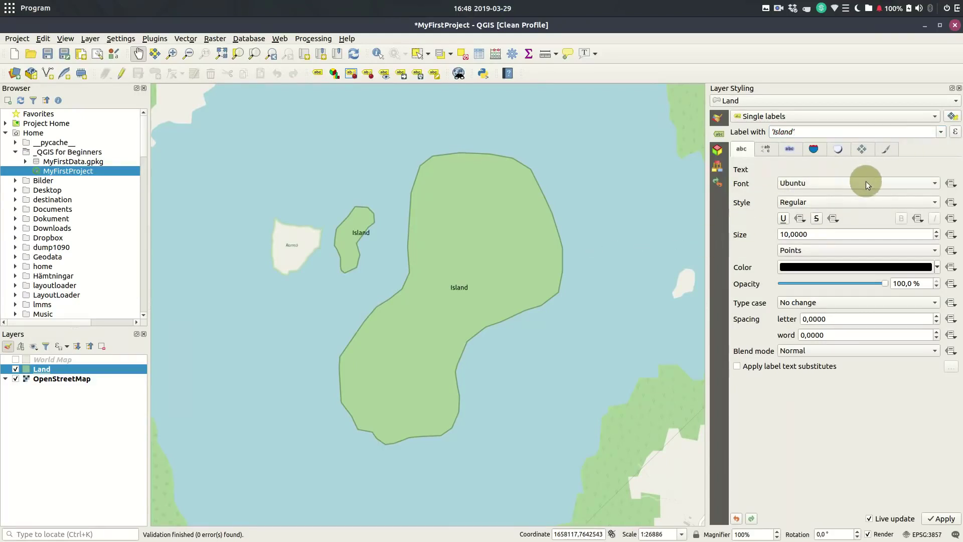
# Format the island labels in Noto Sans CJK JP Bold, 18 points, dark green, with a letter spacing of 3.5.
pyautogui.click(935, 186)
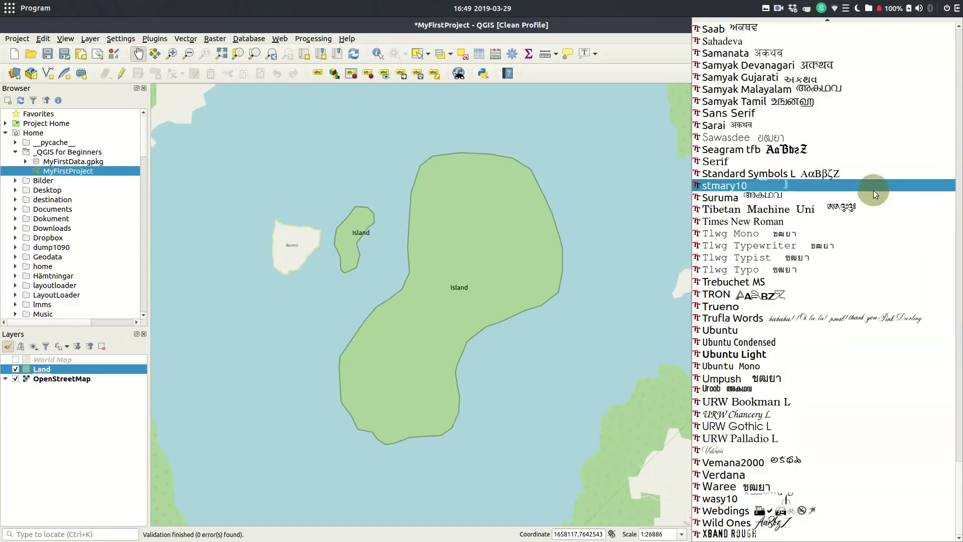
pyautogui.scroll(10, 957, 185)
pyautogui.scroll(20, 957, 185)
pyautogui.click(834, 192)
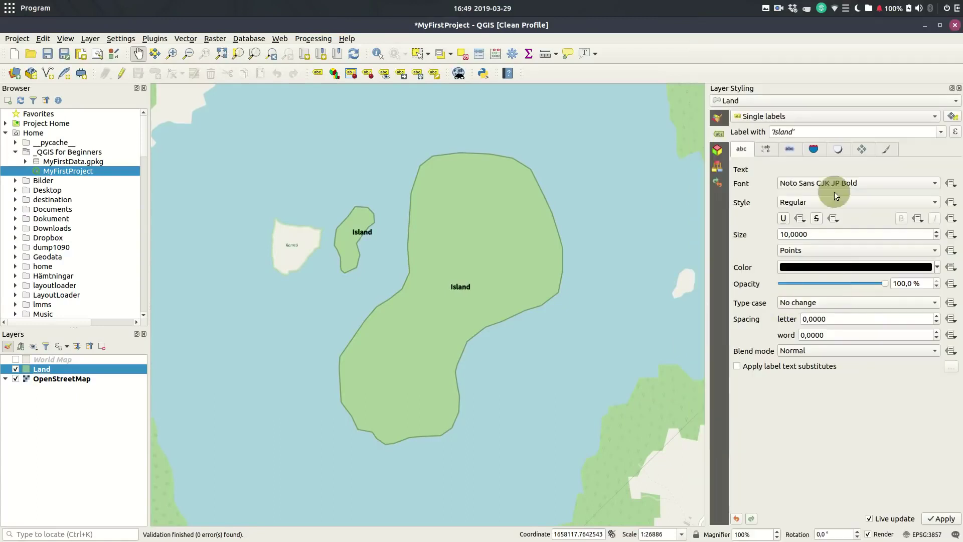
pyautogui.scroll(8, 877, 231)
pyautogui.click(937, 267)
pyautogui.moveTo(816, 338)
pyautogui.mouseDown()
pyautogui.moveTo(828, 326)
pyautogui.moveTo(826, 347)
pyautogui.mouseUp()
pyautogui.click(818, 319)
pyautogui.scroll(11, 851, 319)
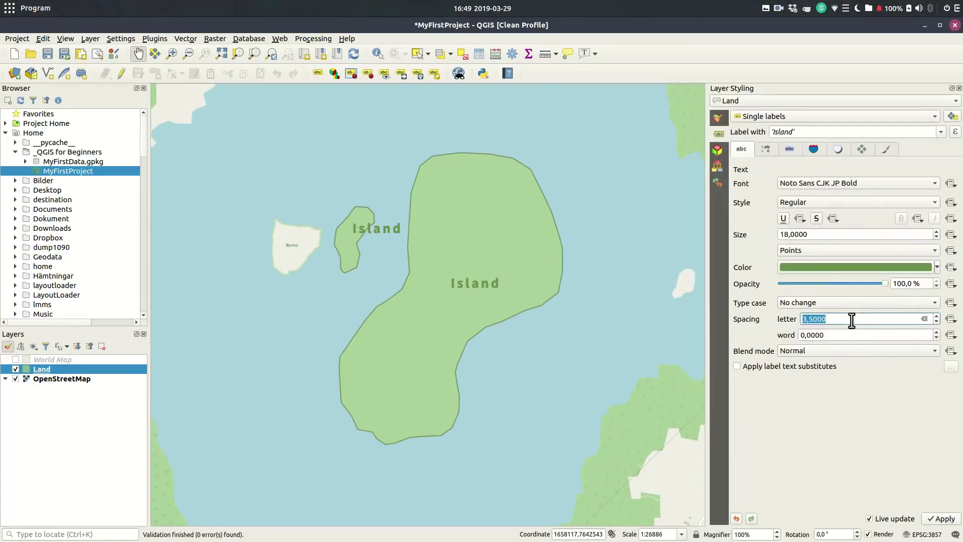
# Change the island labels to Noto Sans Regular at 23 points with a letter spacing of 5.5.
pyautogui.click(934, 183)
pyautogui.click(833, 105)
pyautogui.click(935, 202)
pyautogui.click(923, 202)
pyautogui.scroll(3, 826, 234)
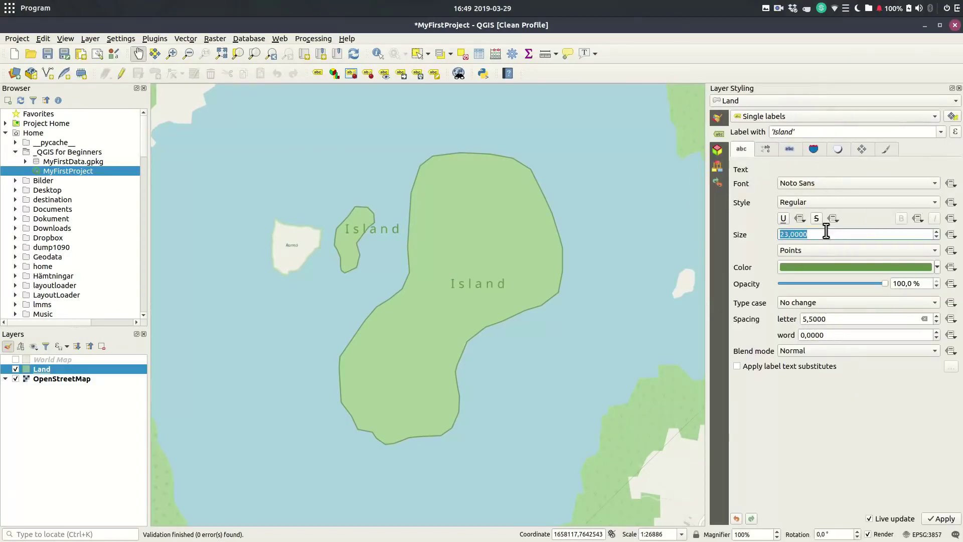
# Add a 0.7 mm text buffer and a drop shadow with 54.5 % opacity to the island labels.
pyautogui.click(789, 149)
pyautogui.click(737, 183)
pyautogui.scroll(3, 853, 199)
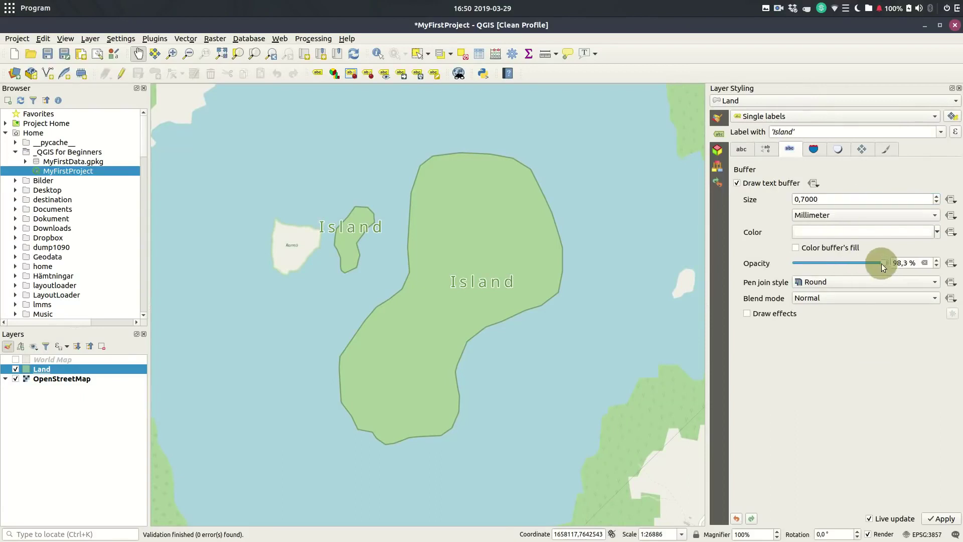
pyautogui.click(844, 149)
pyautogui.click(737, 183)
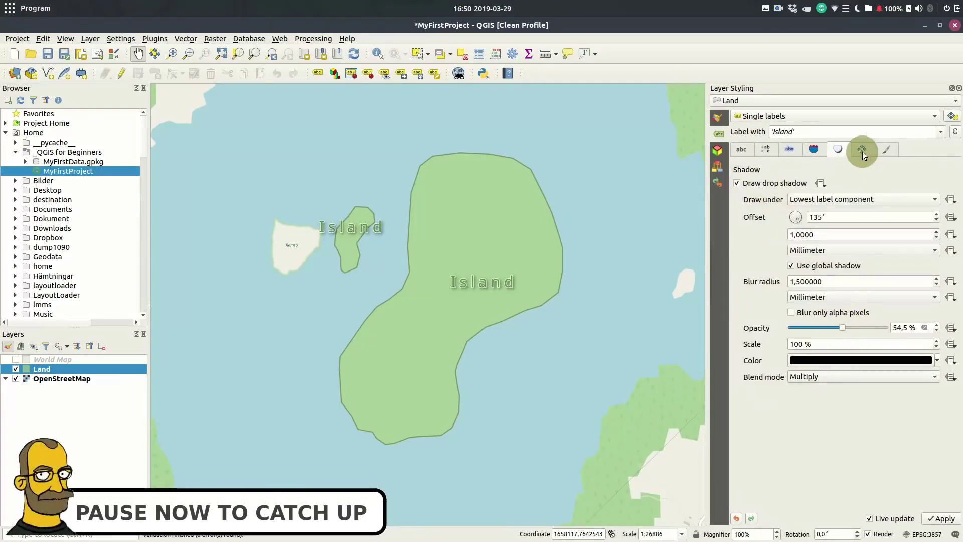
# Try the Using perimeter and Free placements for the island labels, and restore the Around centroid placement.
pyautogui.click(862, 150)
pyautogui.click(743, 216)
pyautogui.click(830, 202)
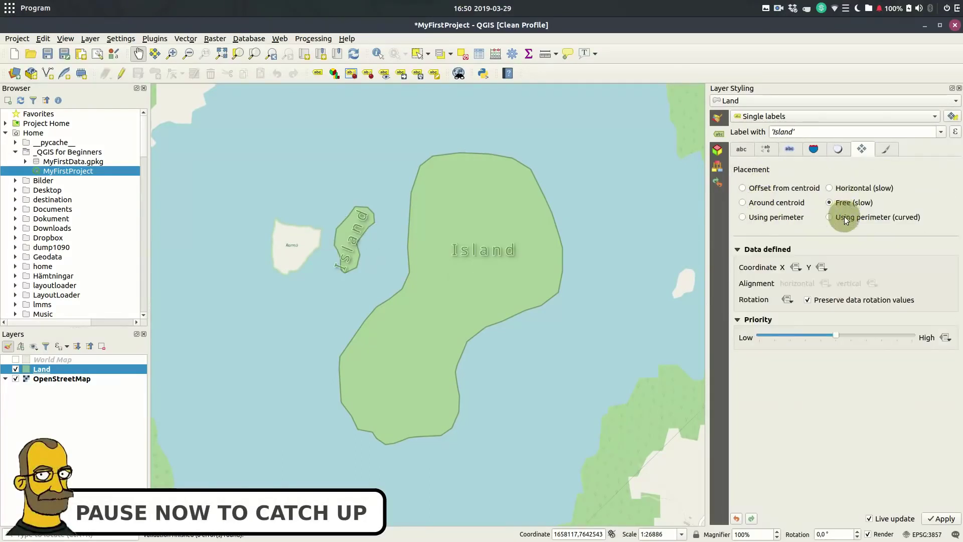
pyautogui.click(743, 202)
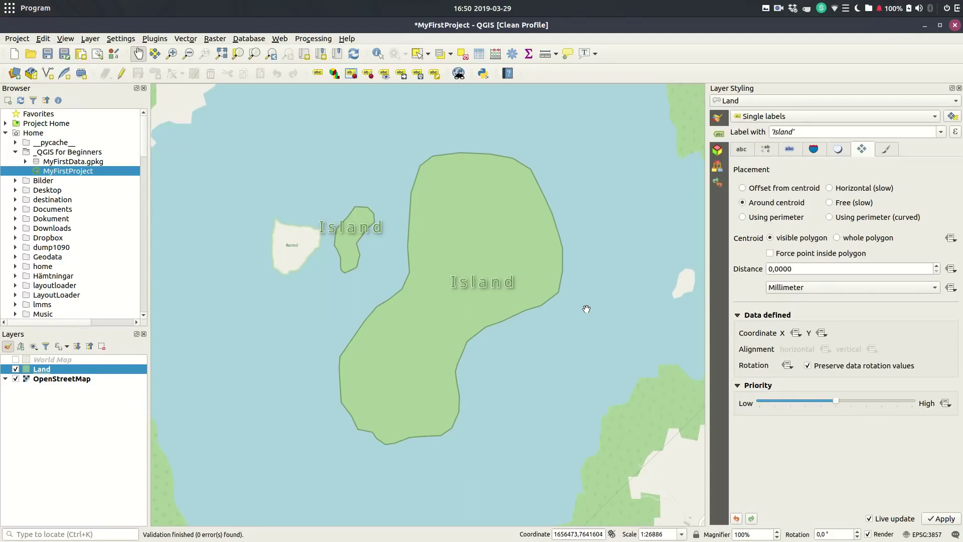
# Open the Land layer's attribute table and turn on editing.
pyautogui.rightClick(47, 372)
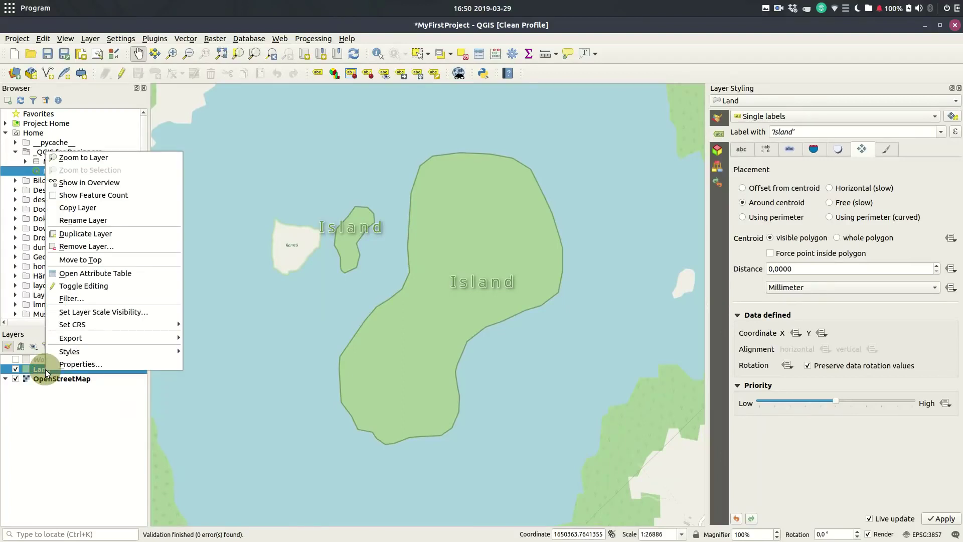
pyautogui.click(110, 273)
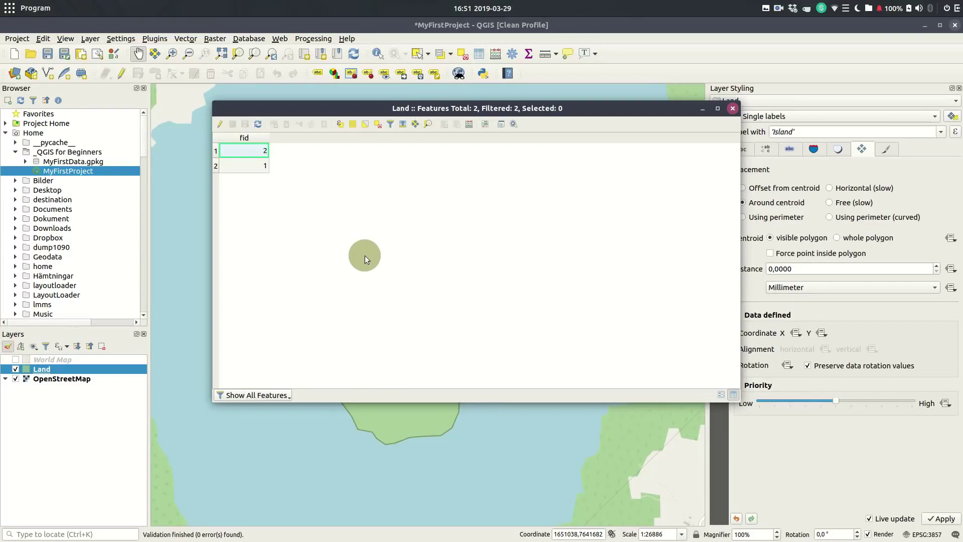
pyautogui.click(221, 125)
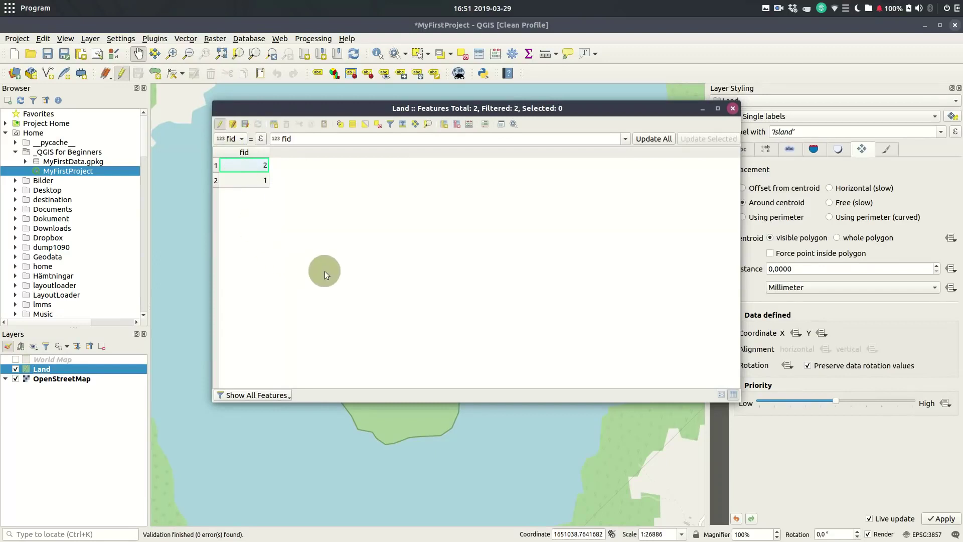
# Add a Text (string) field called Name with length 0 to the Land layer.
pyautogui.click(444, 124)
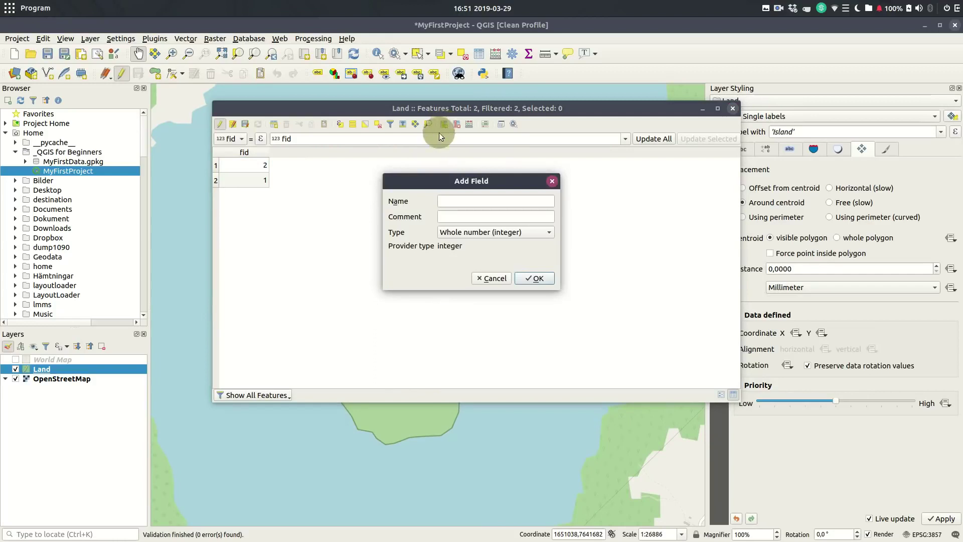
pyautogui.write('Name')
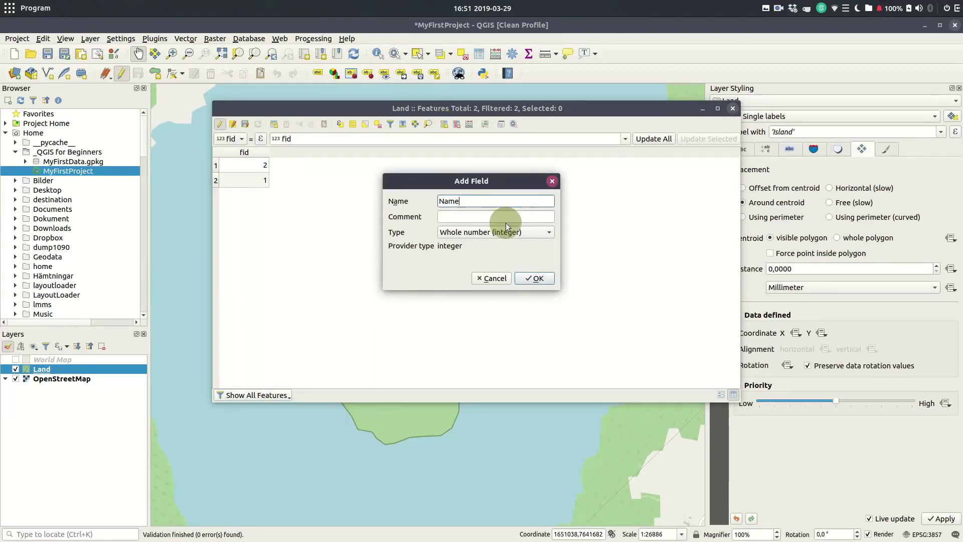
pyautogui.click(524, 233)
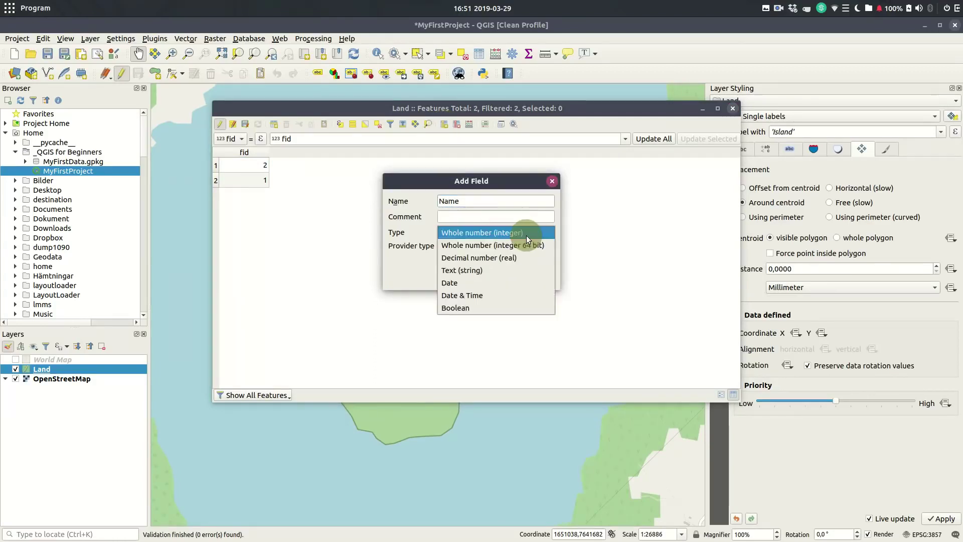
pyautogui.click(488, 271)
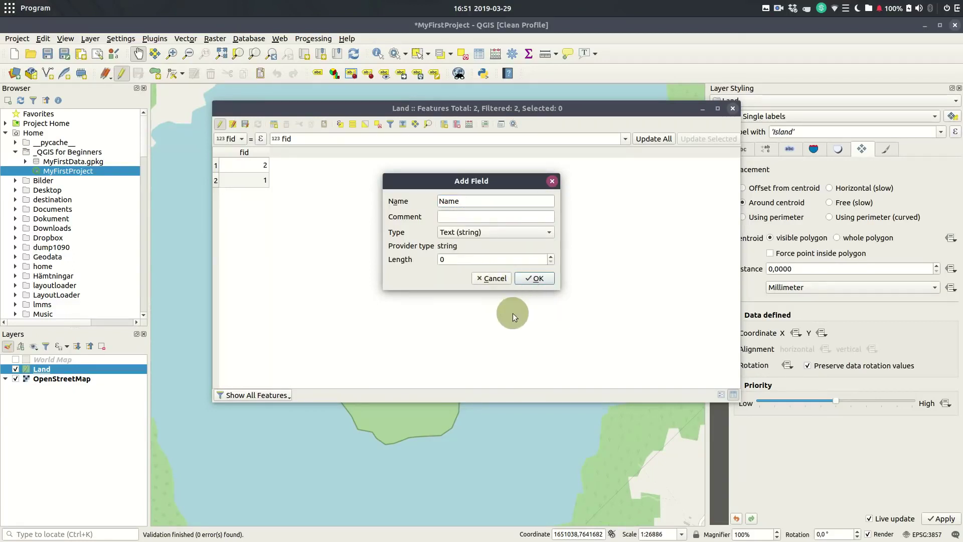
pyautogui.click(489, 259)
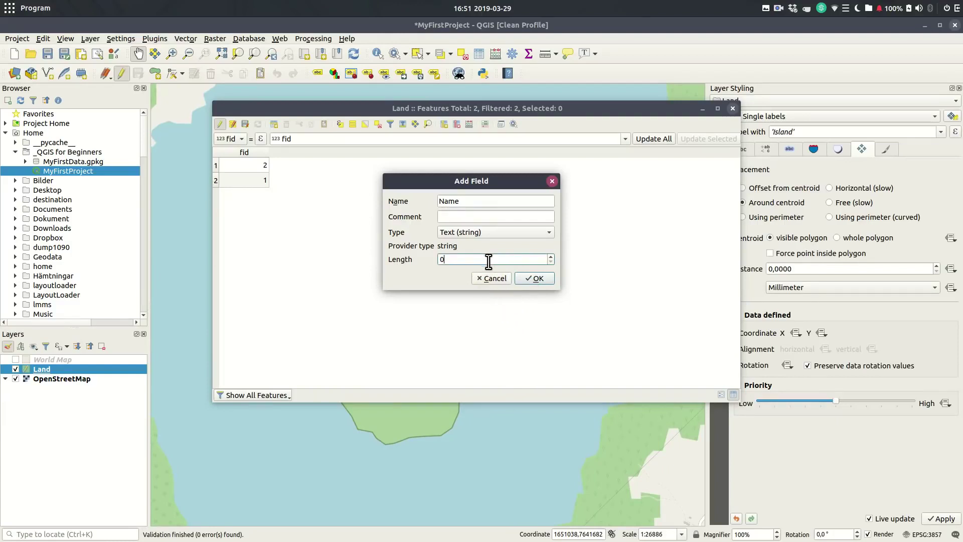
pyautogui.click(537, 281)
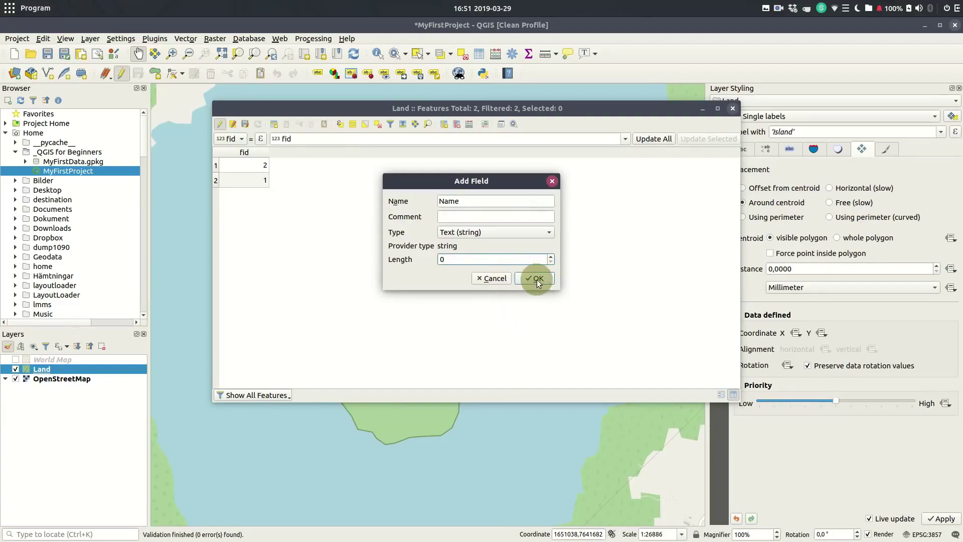
pyautogui.click(536, 279)
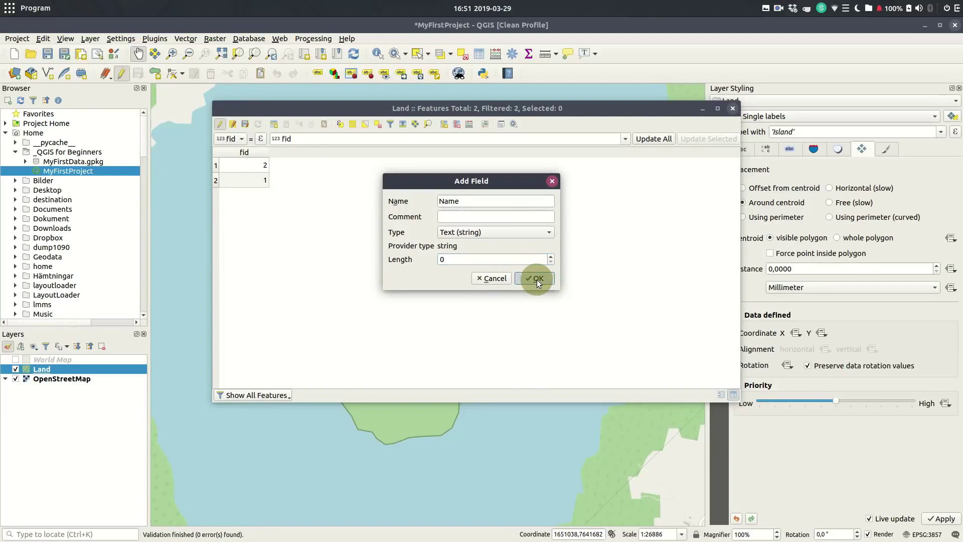
# Match the Land table rows to the islands on the map, and enter the names Main Island for the large island and Tiny for the small one.
pyautogui.click(301, 165)
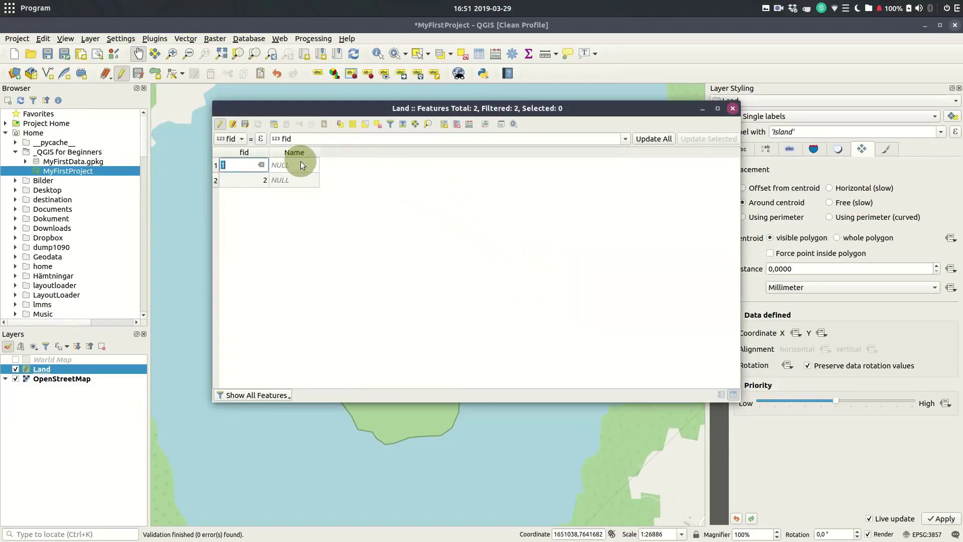
pyautogui.moveTo(321, 106); pyautogui.dragTo(652, 149)
pyautogui.click(546, 209)
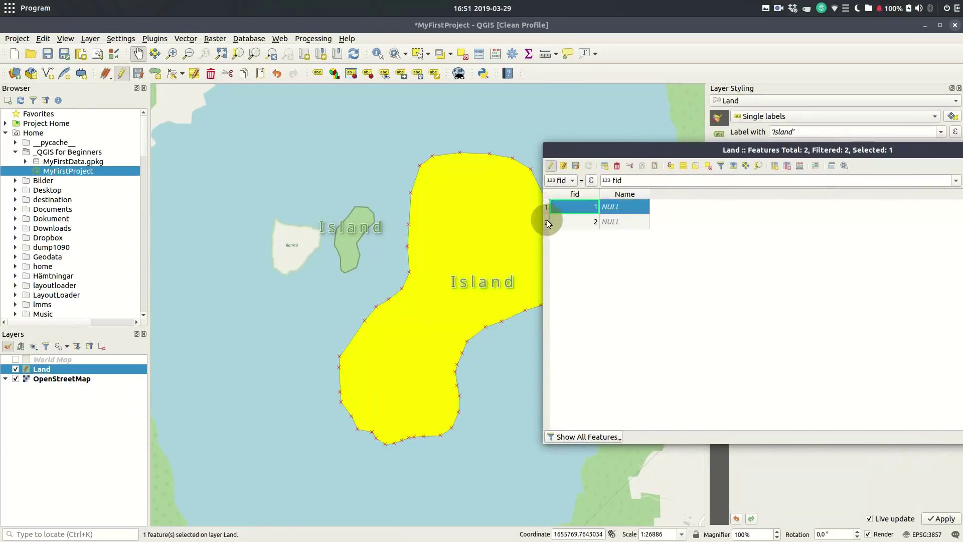
pyautogui.click(546, 221)
pyautogui.click(546, 207)
pyautogui.click(615, 210)
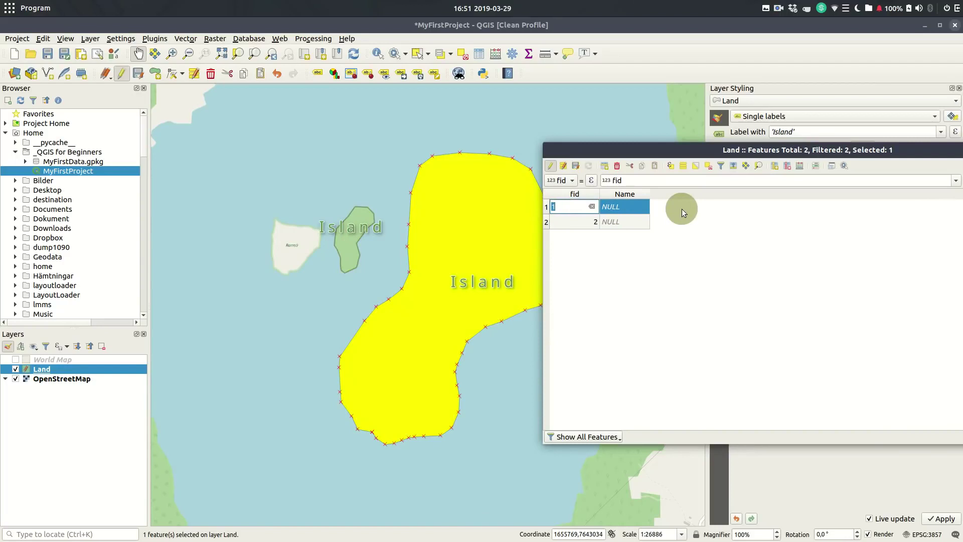
pyautogui.click(635, 210)
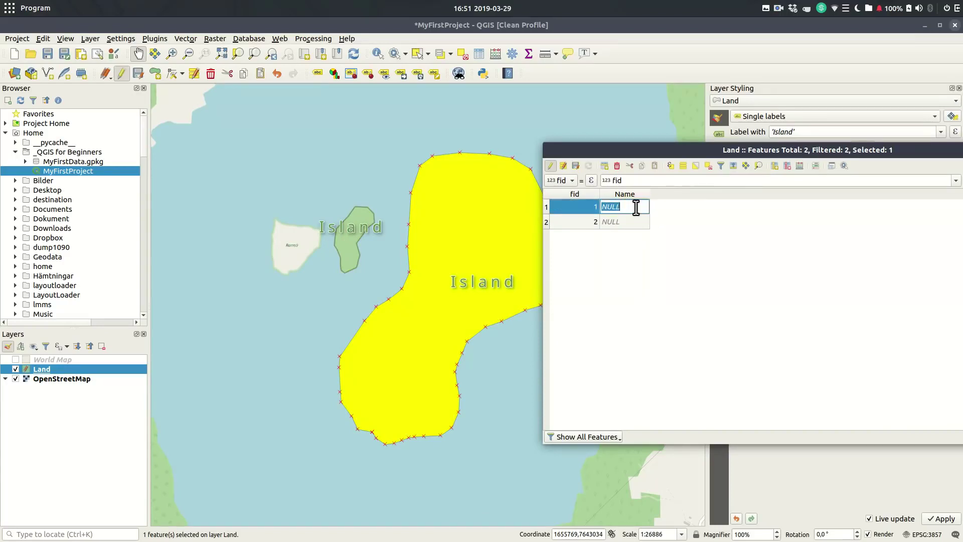
pyautogui.write('Main Island')
pyautogui.click(637, 222)
pyautogui.write('Tiny')
pyautogui.press('Return')
# Save the Land layer's edits, turn off editing and close the attribute table.
pyautogui.click(575, 165)
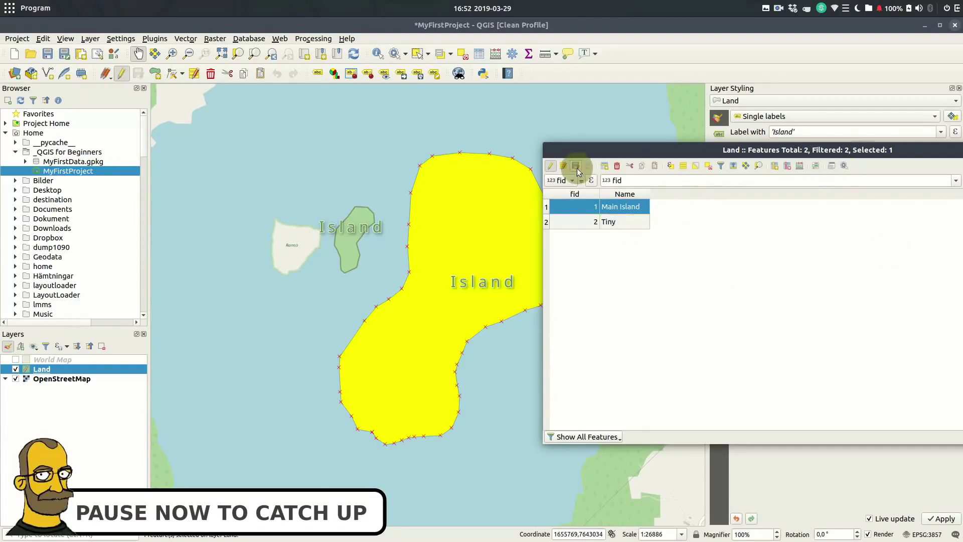
pyautogui.click(550, 165)
pyautogui.moveTo(664, 152); pyautogui.dragTo(529, 180)
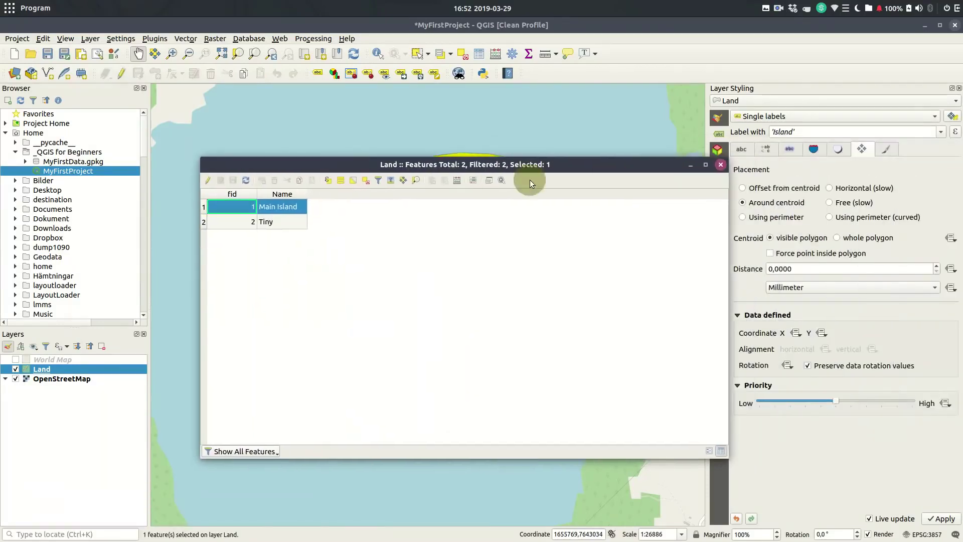
pyautogui.click(720, 166)
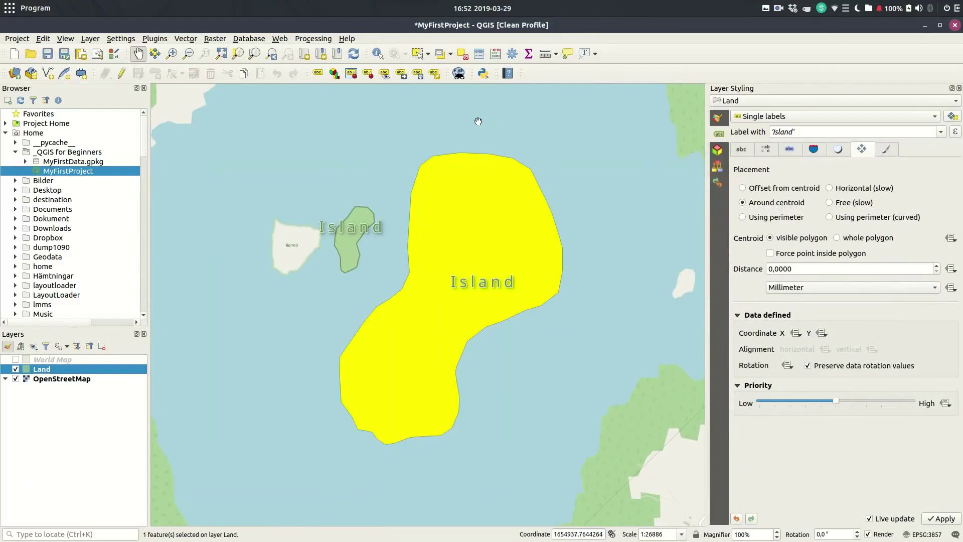
# Clear the feature selection and label the Land layer with the Name field.
pyautogui.click(461, 53)
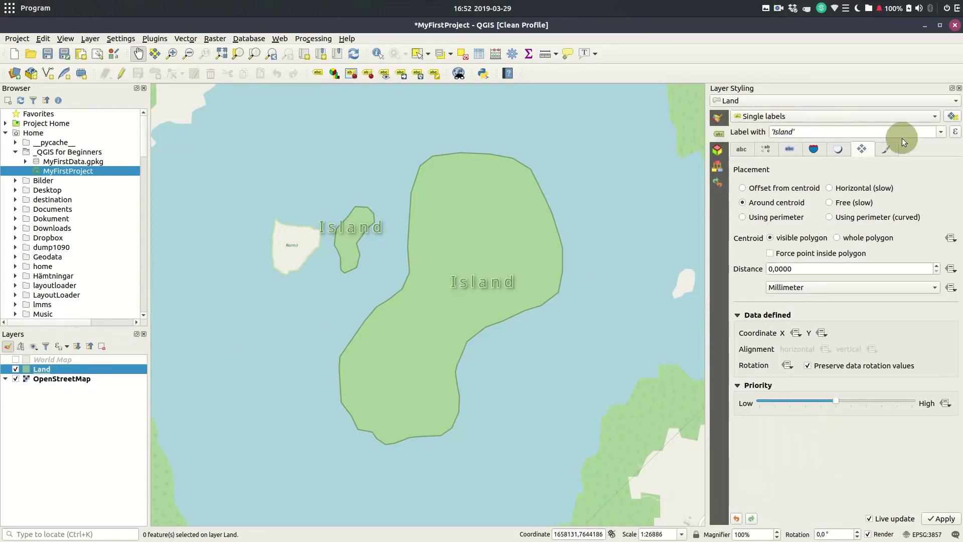
pyautogui.click(940, 133)
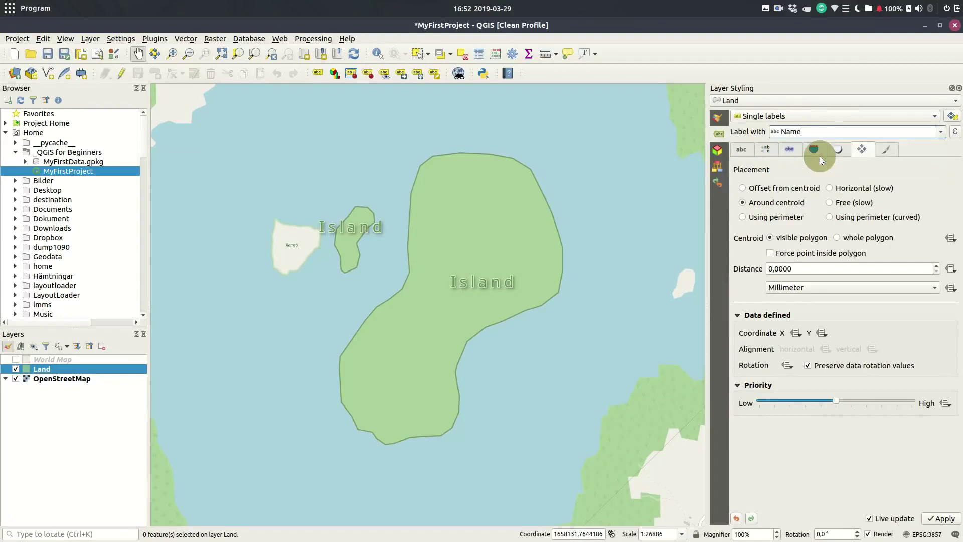
pyautogui.click(819, 155)
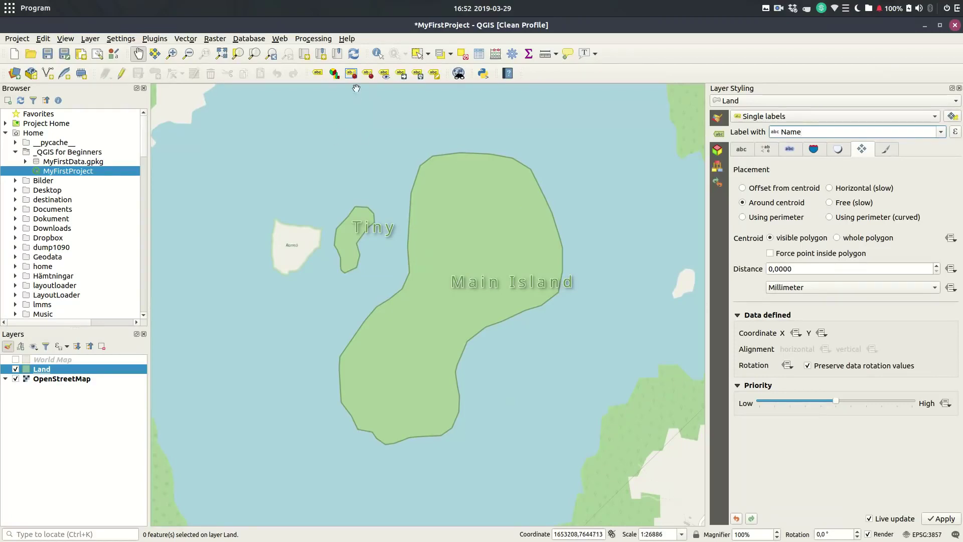
# Turn on editing for the Land layer, draw a very small island polygon northwest of Tiny and name it Micro.
pyautogui.click(125, 76)
pyautogui.click(154, 73)
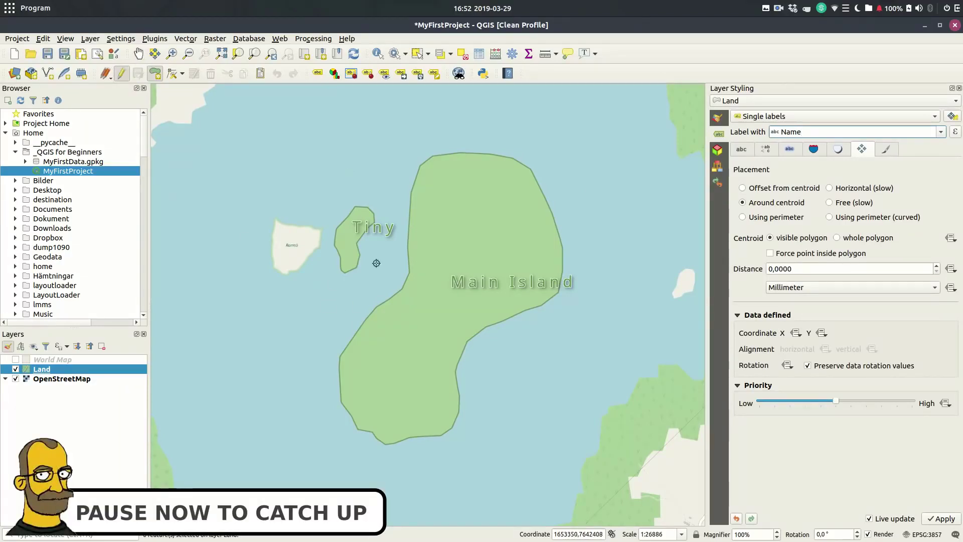
pyautogui.click(323, 175)
pyautogui.click(305, 177)
pyautogui.click(301, 187)
pyautogui.click(312, 197)
pyautogui.click(320, 189)
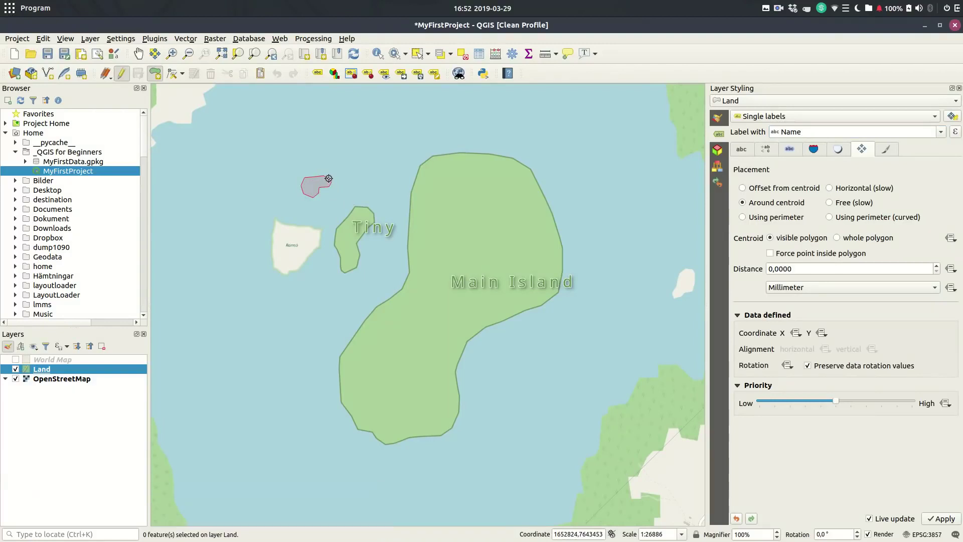
pyautogui.rightClick(328, 178)
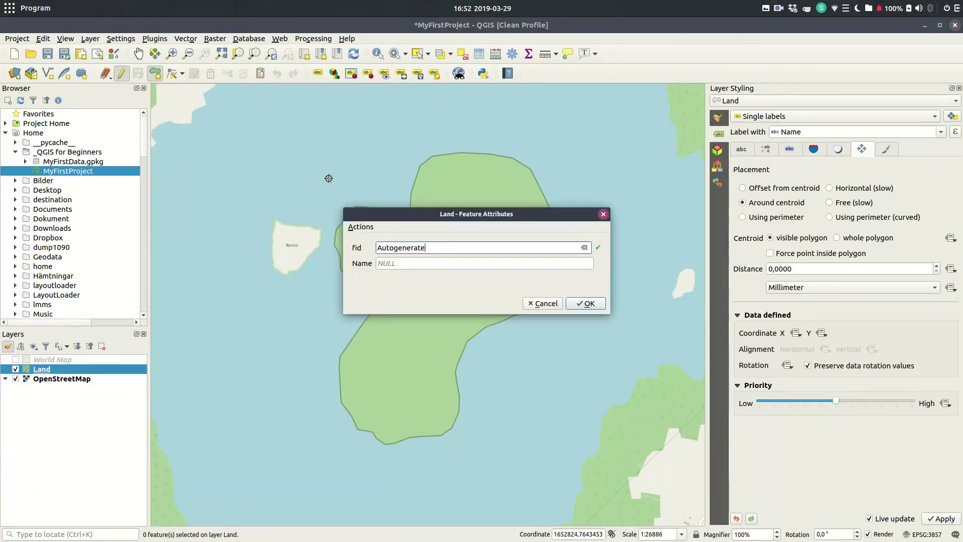
pyautogui.click(406, 263)
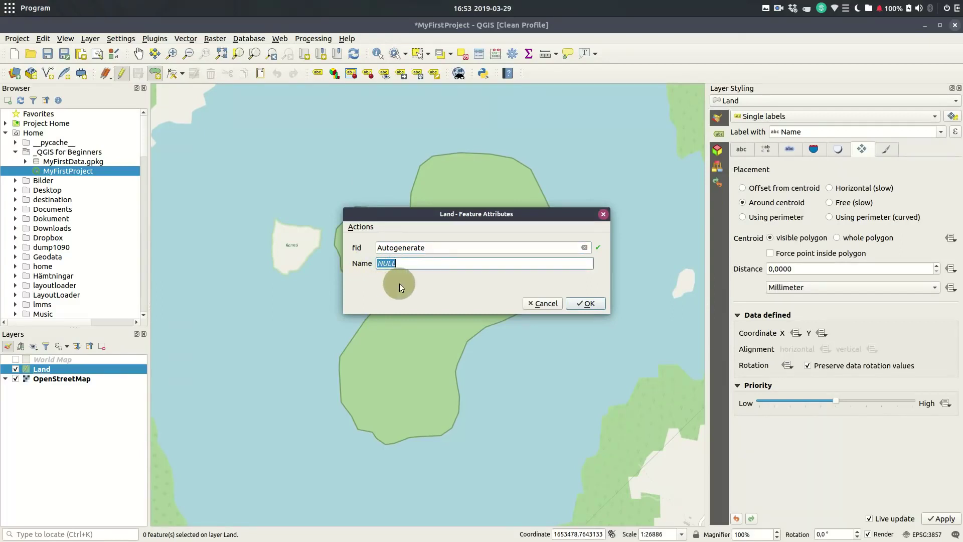
pyautogui.write('Micro')
pyautogui.click(586, 304)
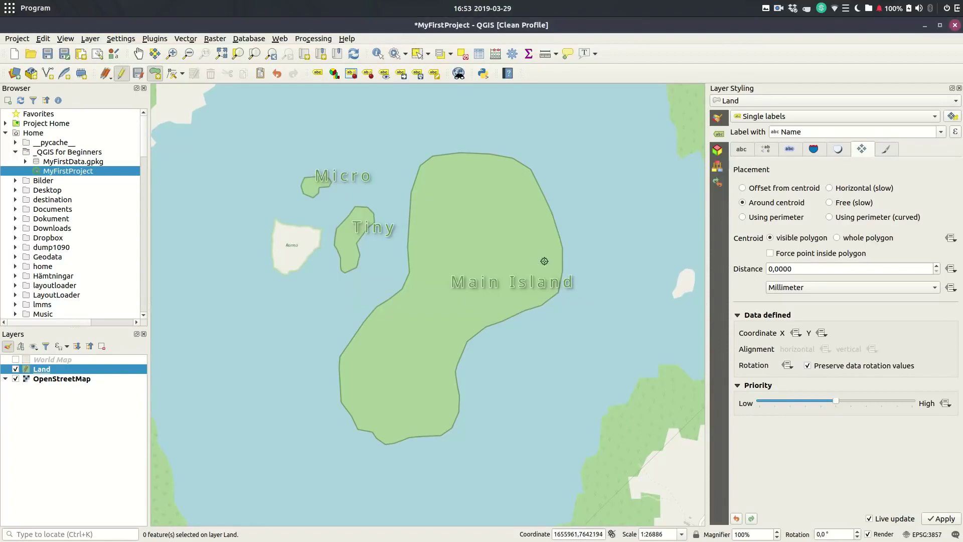
# Save the Land layer's edits, turn off editing and save the project.
pyautogui.click(138, 74)
pyautogui.click(124, 74)
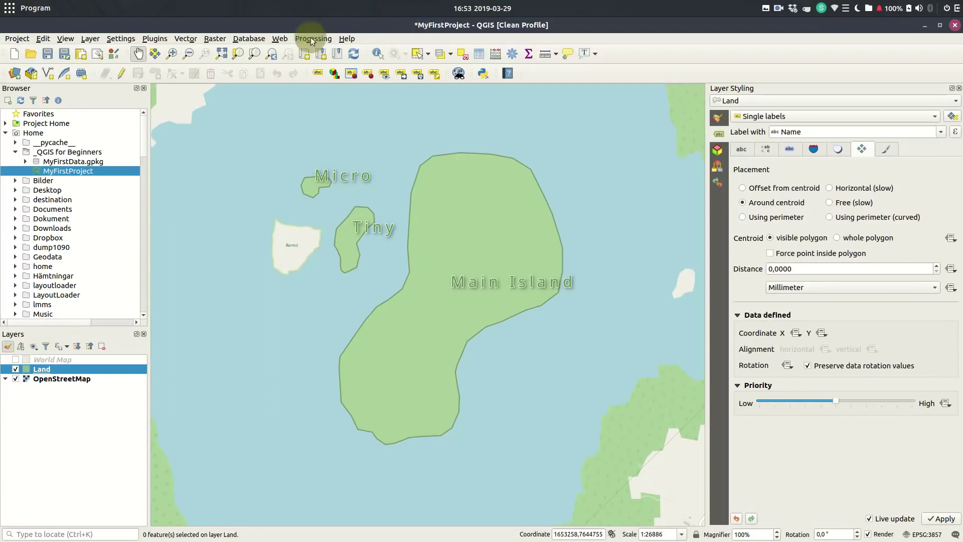
pyautogui.click(47, 53)
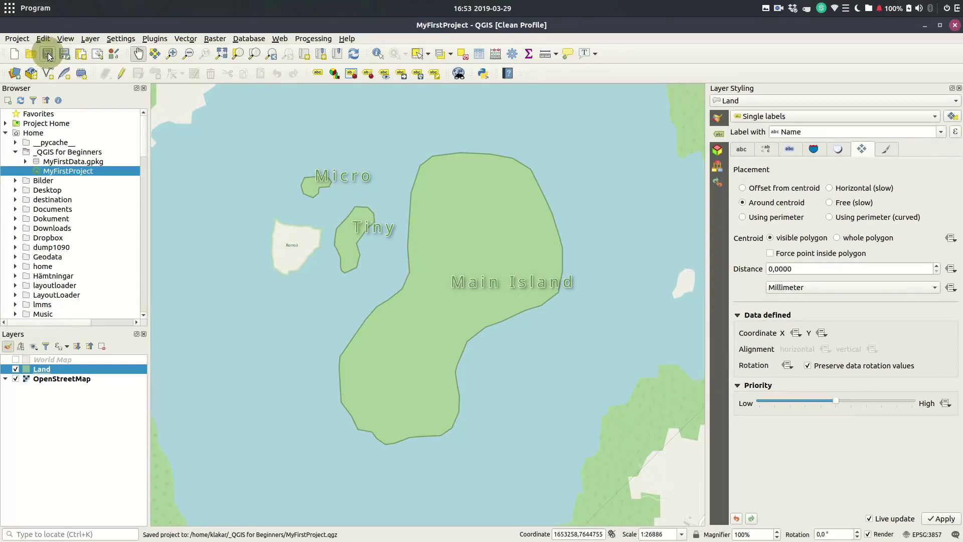
# Start a new project and add the Land layer from MyFirstData.gpkg to the map.
pyautogui.click(15, 54)
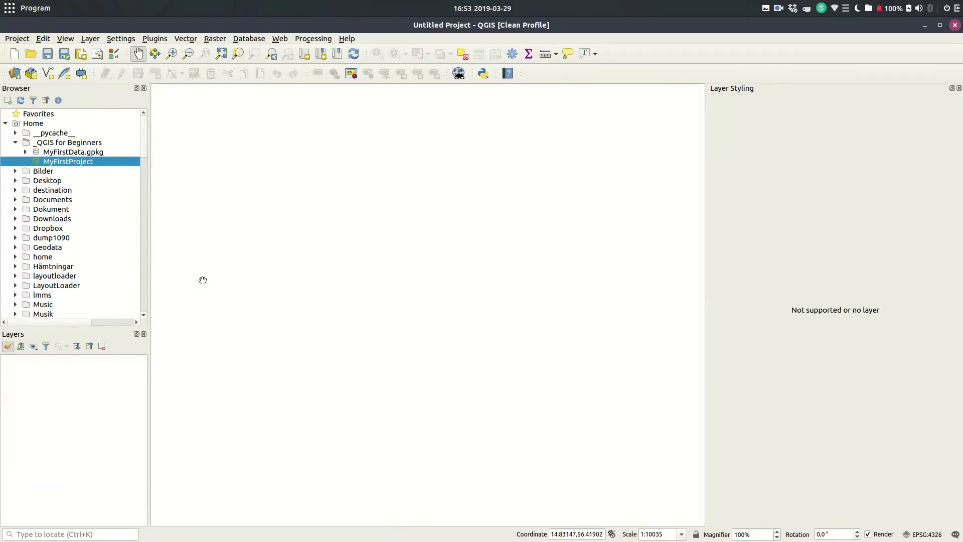
pyautogui.click(66, 159)
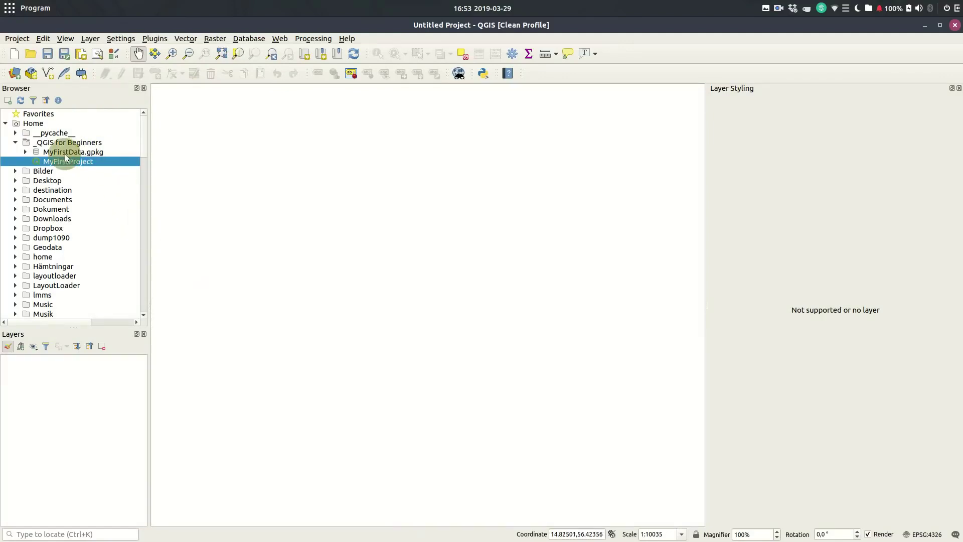
pyautogui.click(25, 152)
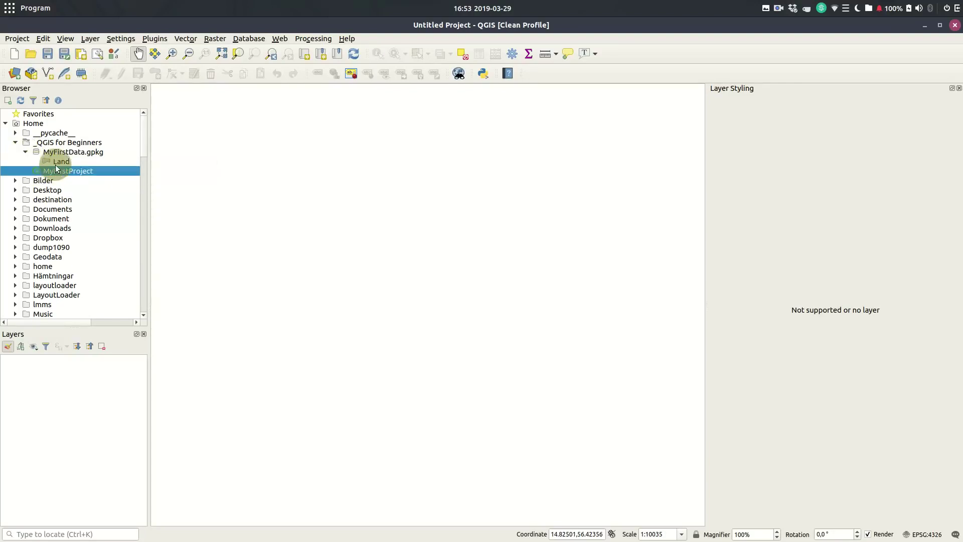
pyautogui.moveTo(51, 161); pyautogui.dragTo(216, 184)
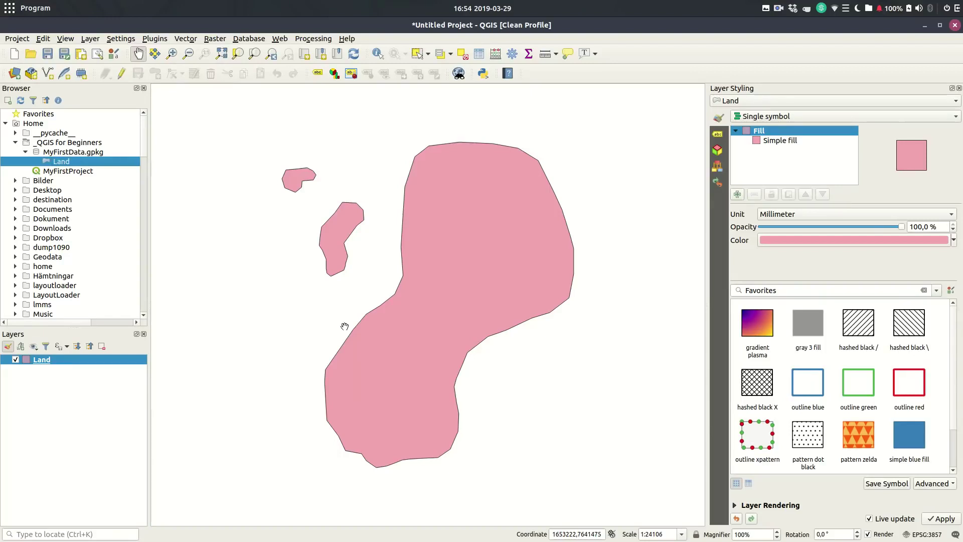
# Open MyFirstProject again without saving the current project, and select its Land layer.
pyautogui.moveTo(80, 171); pyautogui.dragTo(221, 207)
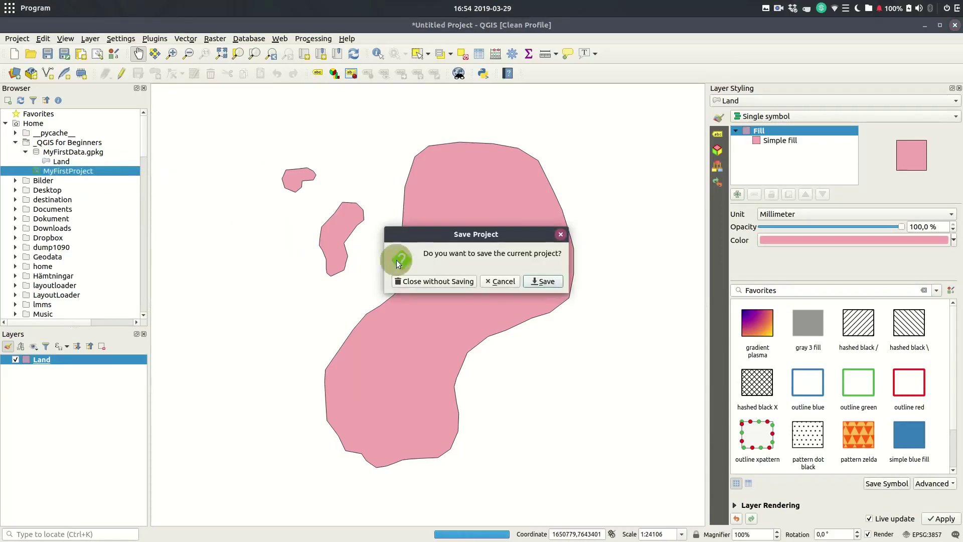
pyautogui.click(463, 279)
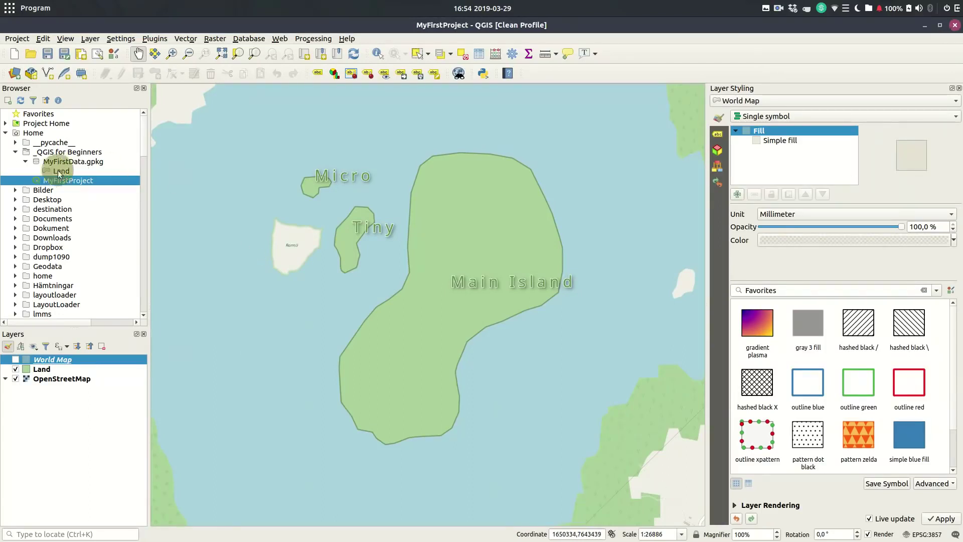
pyautogui.click(41, 370)
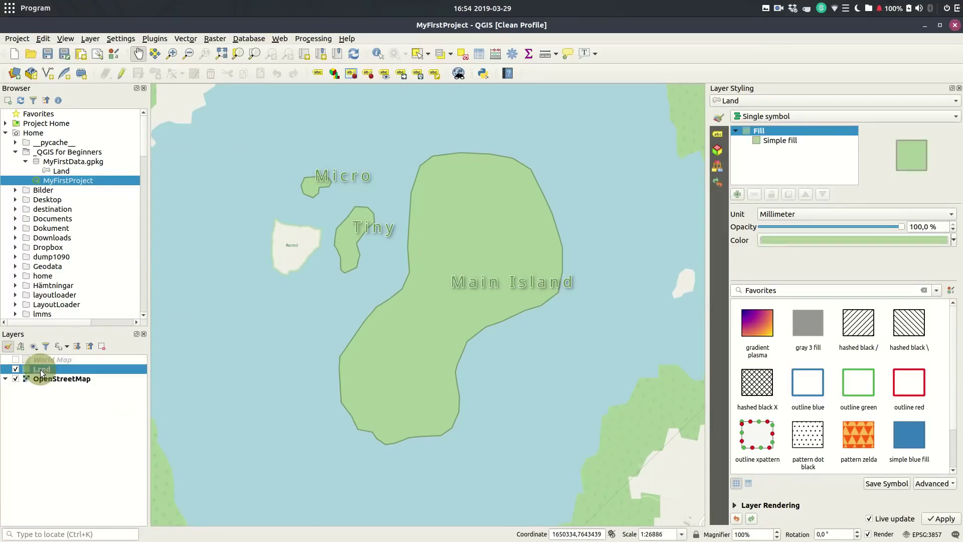
pyautogui.rightClick(42, 369)
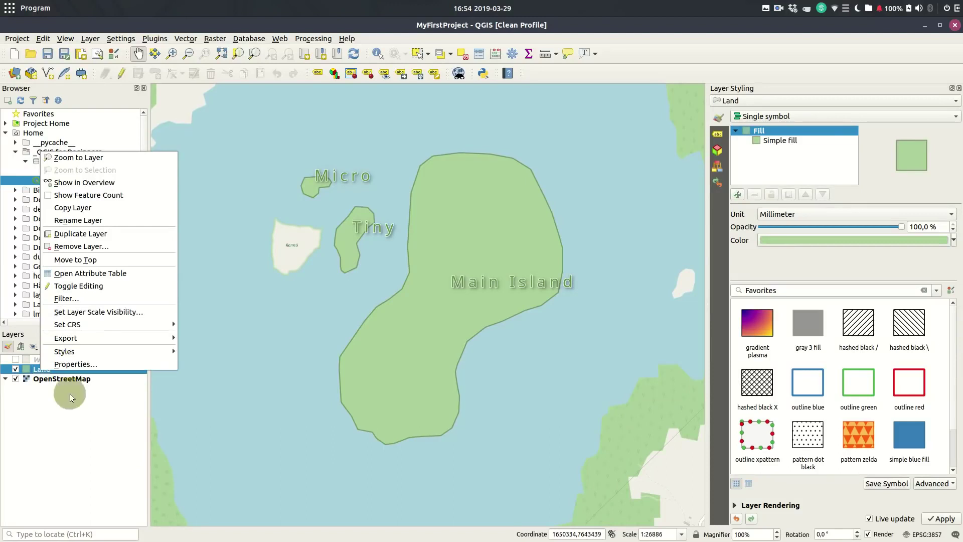
pyautogui.click(68, 406)
# Save the Land layer's style as the default style in the datasource database.
pyautogui.doubleClick(43, 369)
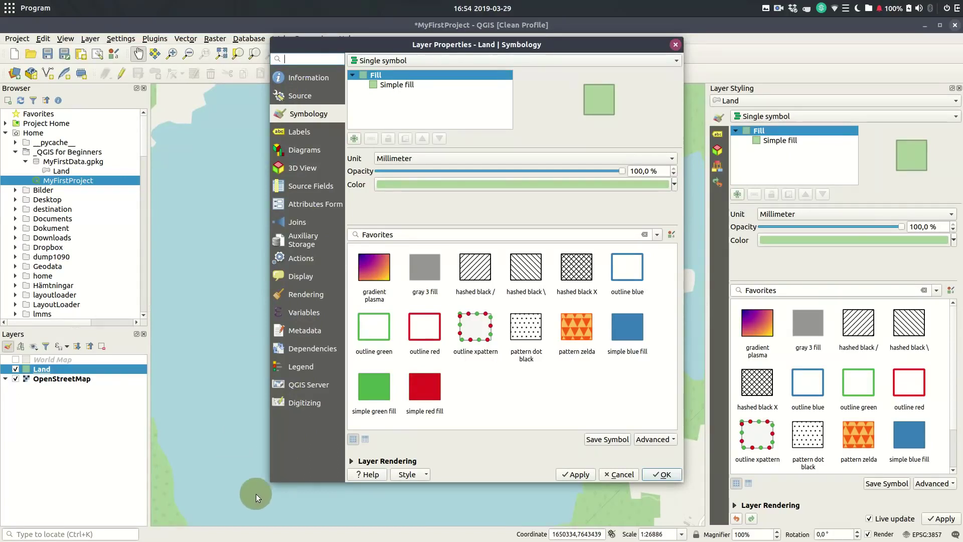
pyautogui.click(406, 474)
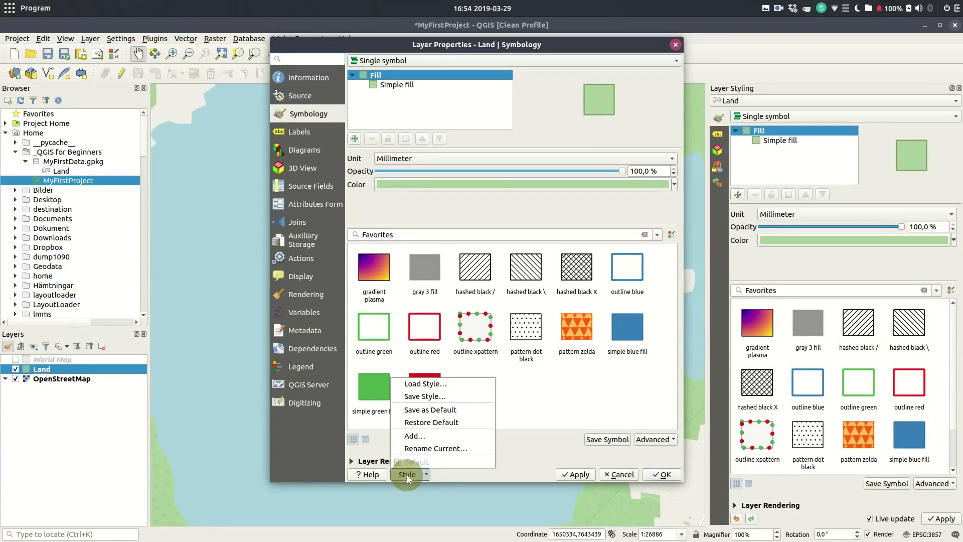
pyautogui.click(436, 410)
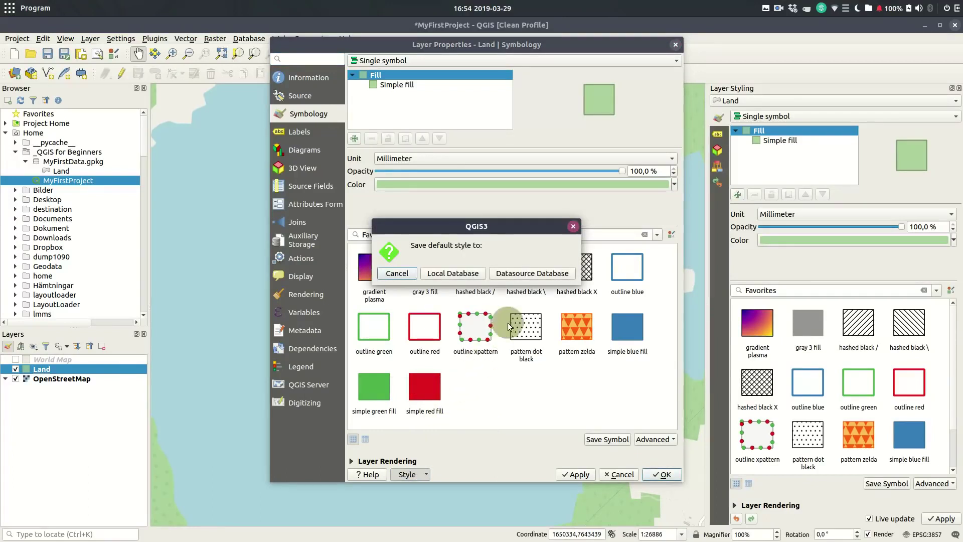
pyautogui.click(533, 273)
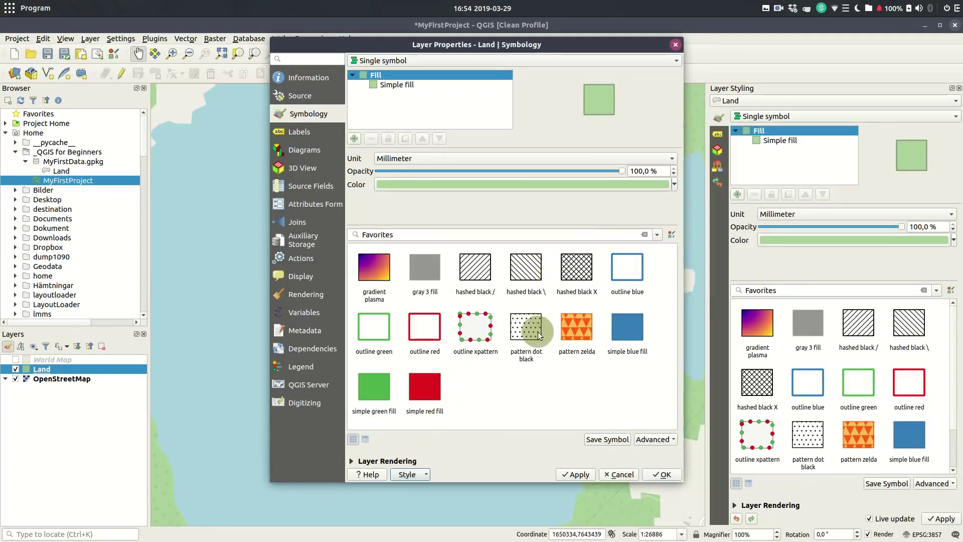
pyautogui.click(661, 474)
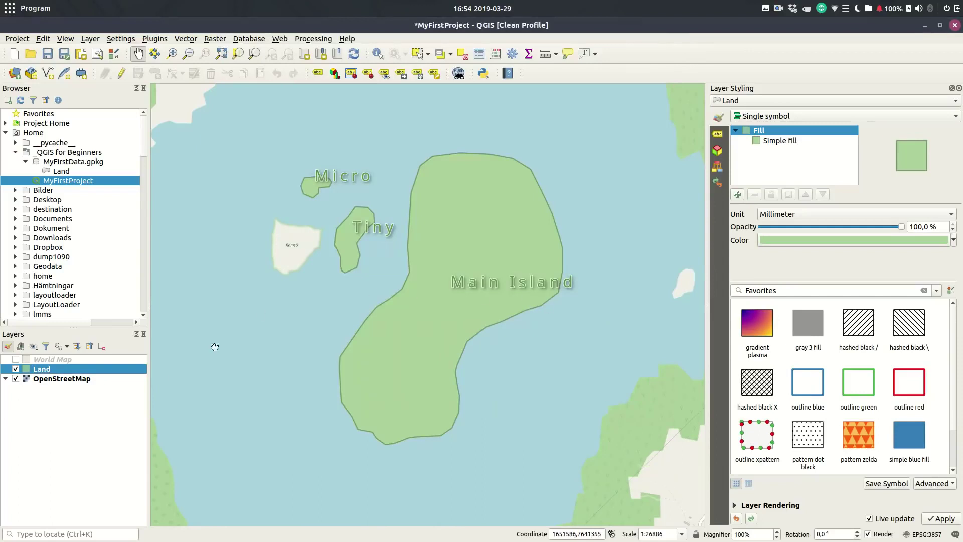
# Start a new project without saving the current one, and add the restyled Land layer from MyFirstData.gpkg.
pyautogui.click(14, 56)
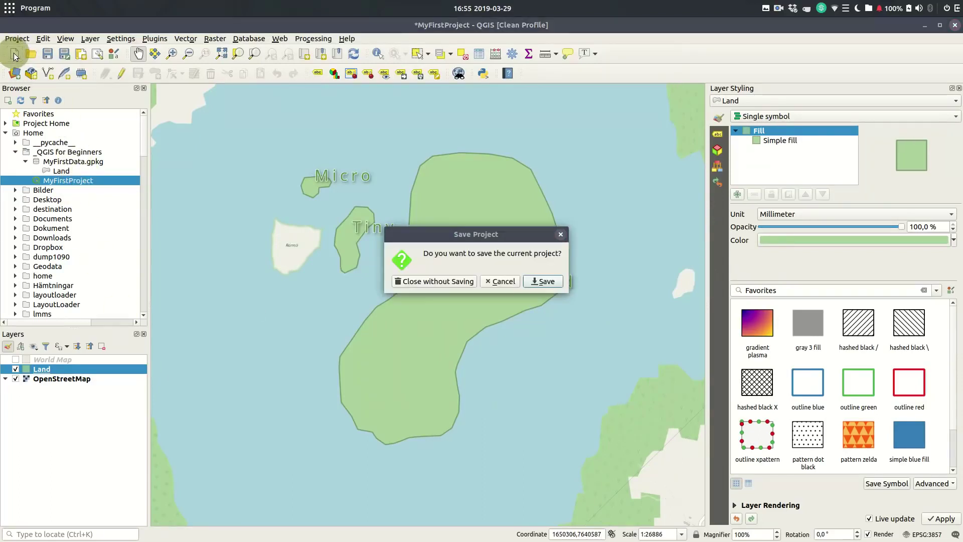
pyautogui.click(450, 282)
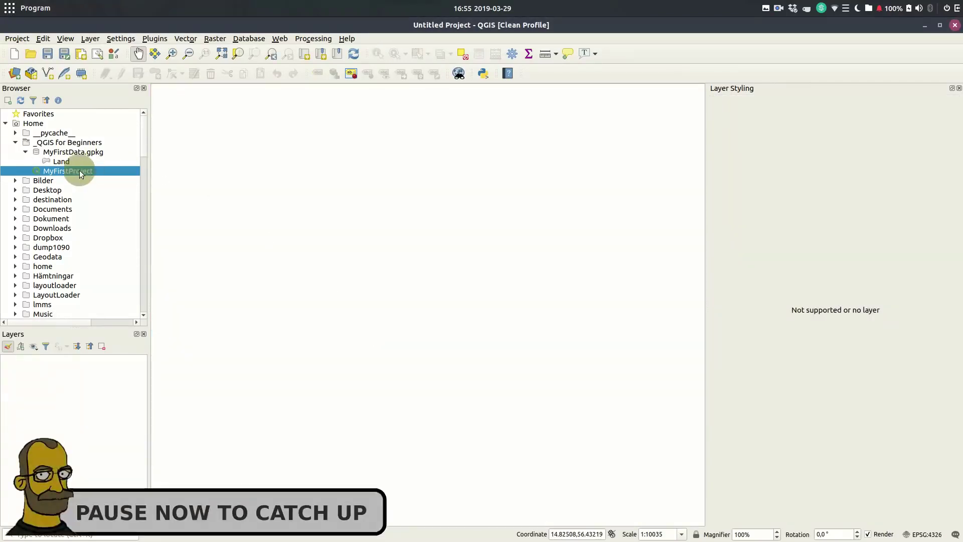
pyautogui.moveTo(61, 161); pyautogui.dragTo(417, 260)
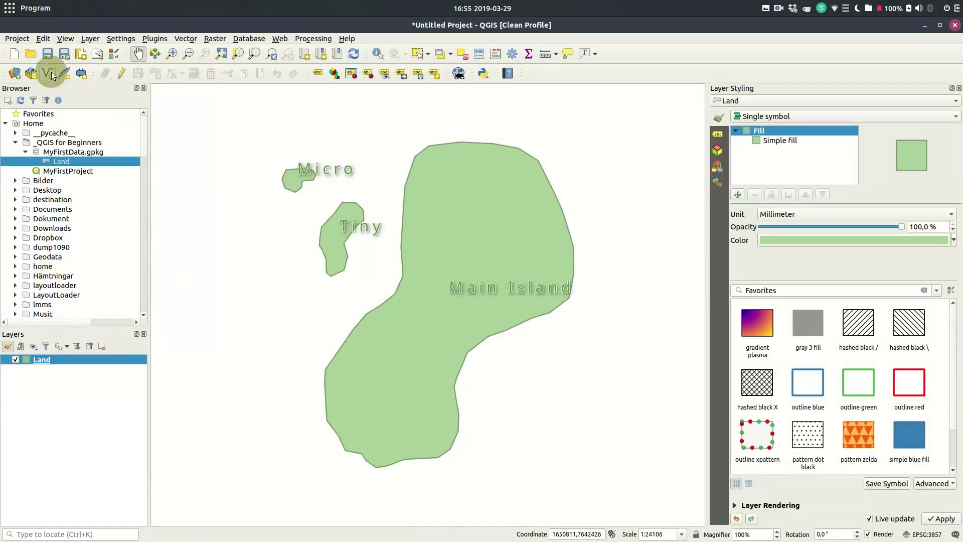
# Save the project as Treasure Island in the _QGIS for Beginners folder.
pyautogui.click(48, 54)
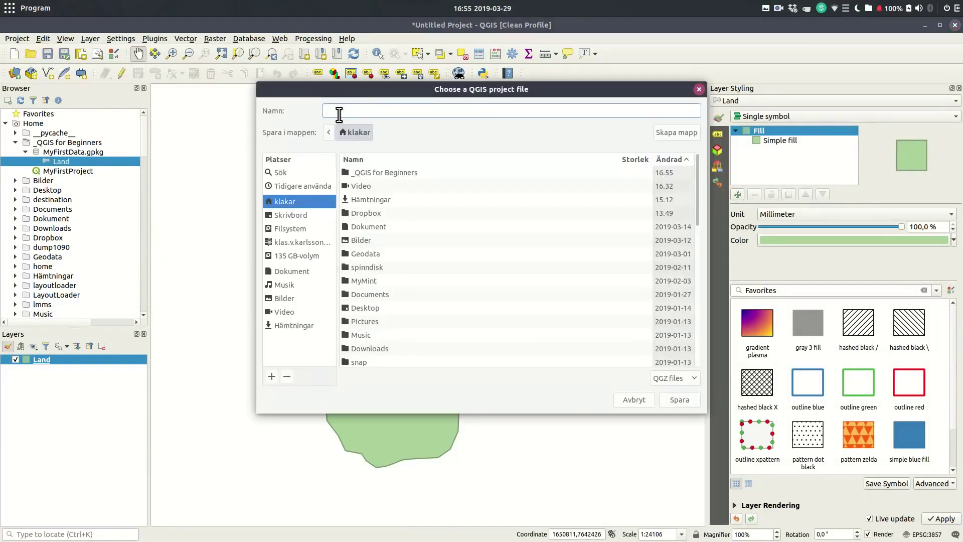
pyautogui.doubleClick(361, 173)
pyautogui.click(367, 111)
pyautogui.write('Treasure Island')
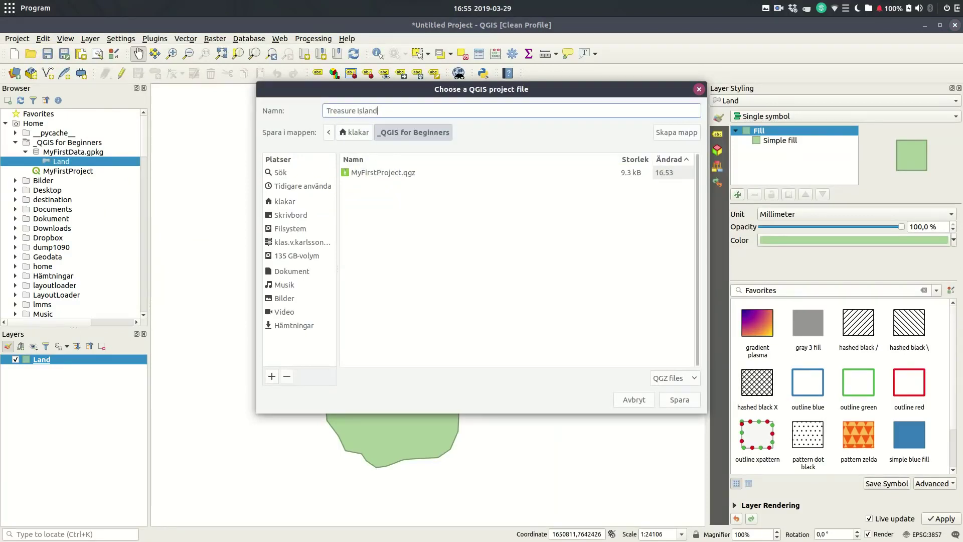
pyautogui.press('Return')
# Duplicate the Land layer and rename the copy Ocean.
pyautogui.rightClick(42, 360)
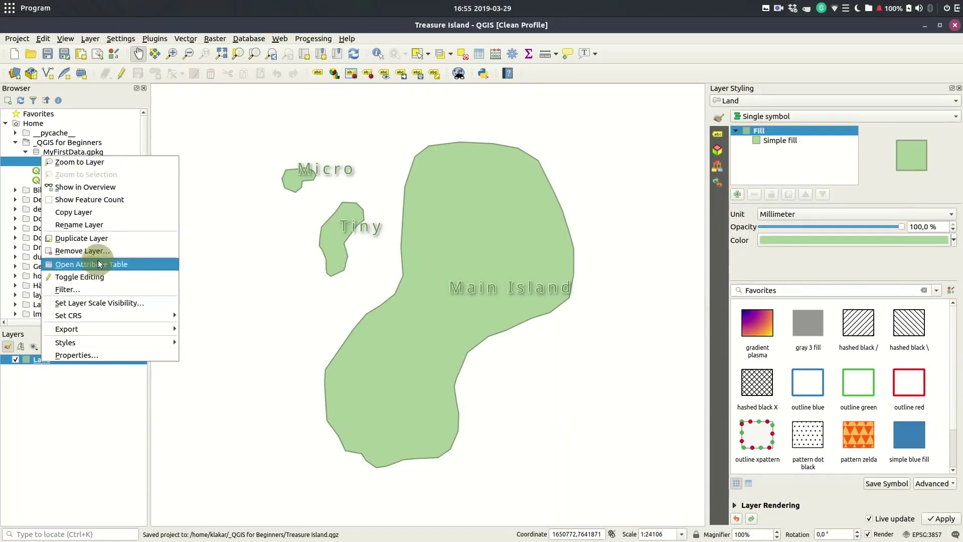
pyautogui.click(100, 239)
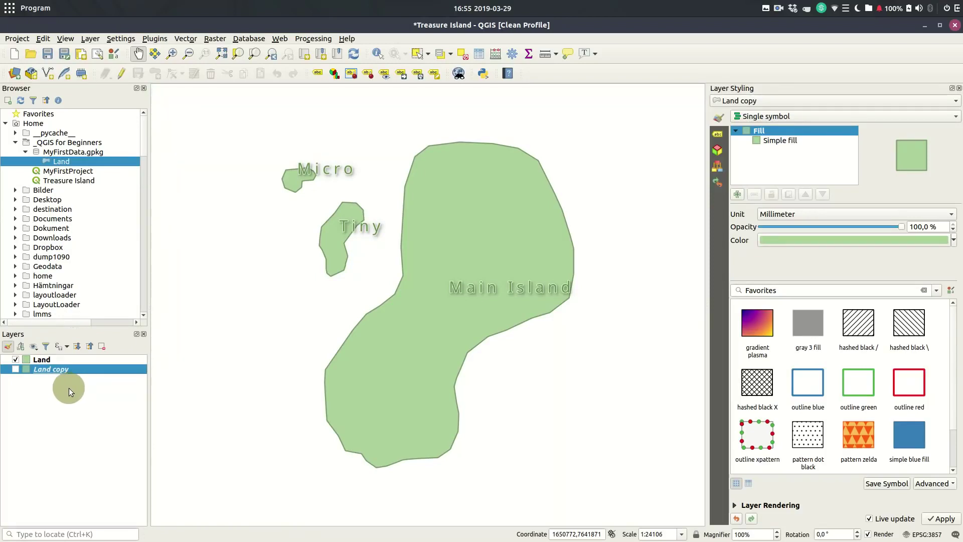
pyautogui.rightClick(50, 370)
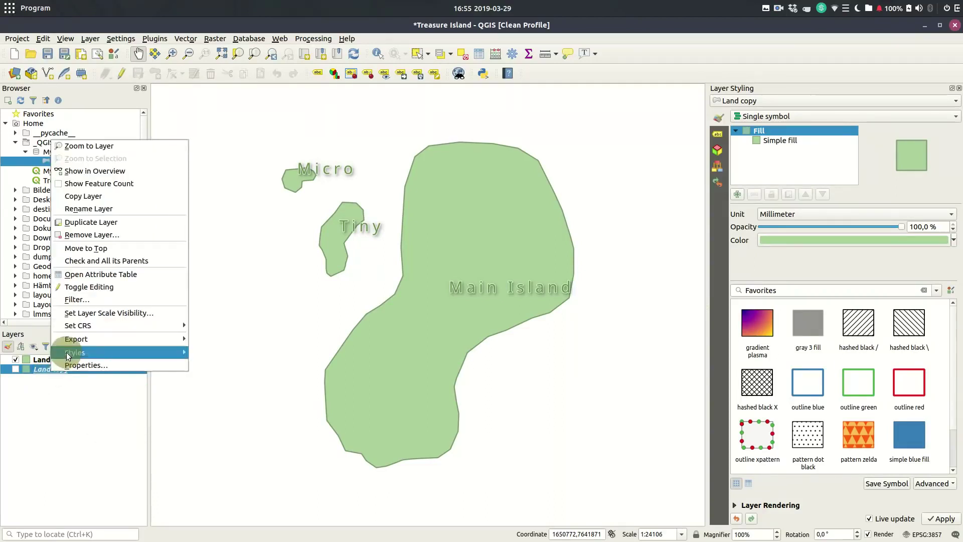
pyautogui.click(101, 211)
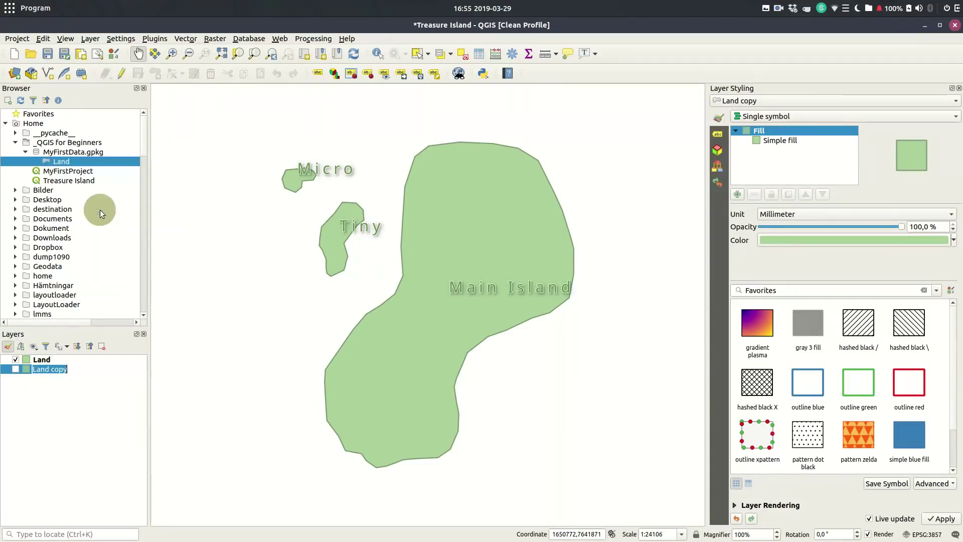
pyautogui.write('O')
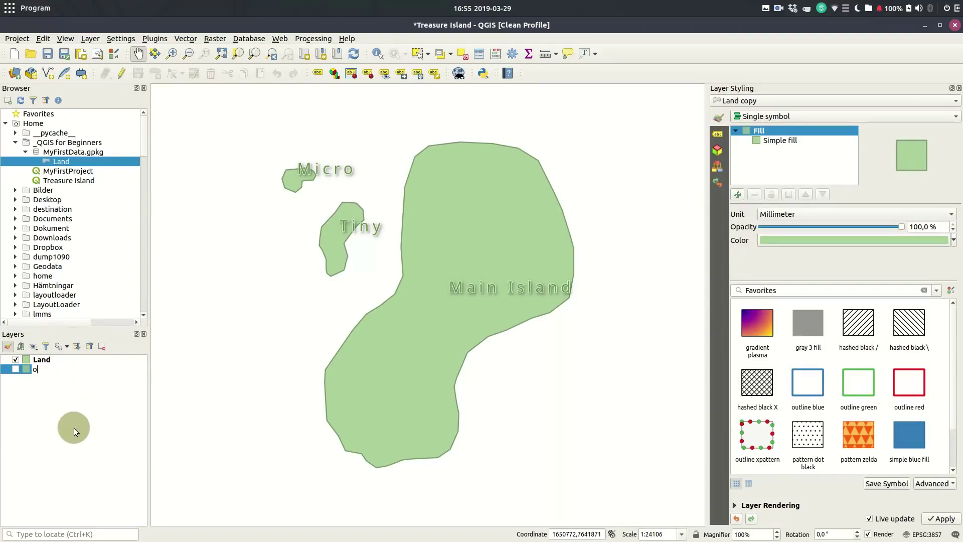
pyautogui.write('cean')
pyautogui.press('Return')
# Make the Ocean layer visible and set its labeling to No labels.
pyautogui.moveTo(11, 405)
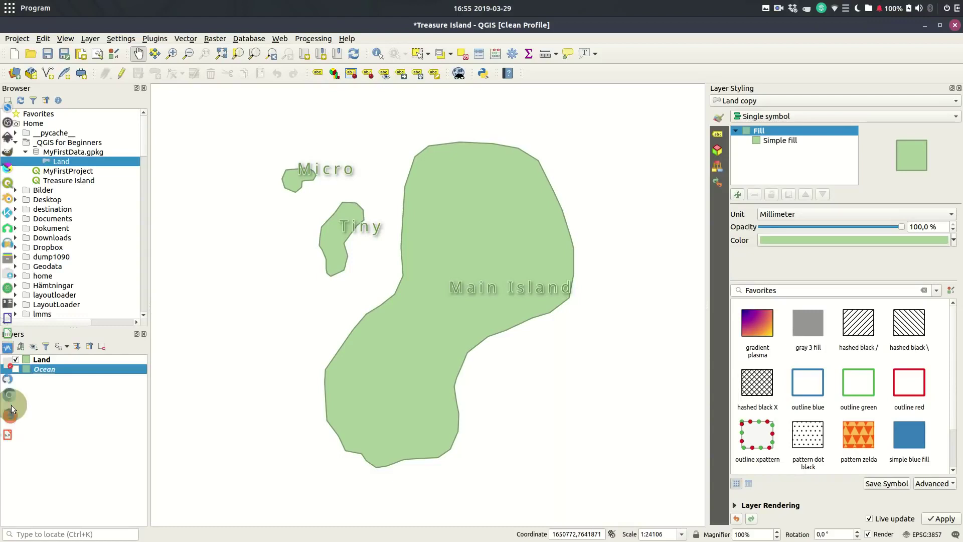
pyautogui.click(16, 369)
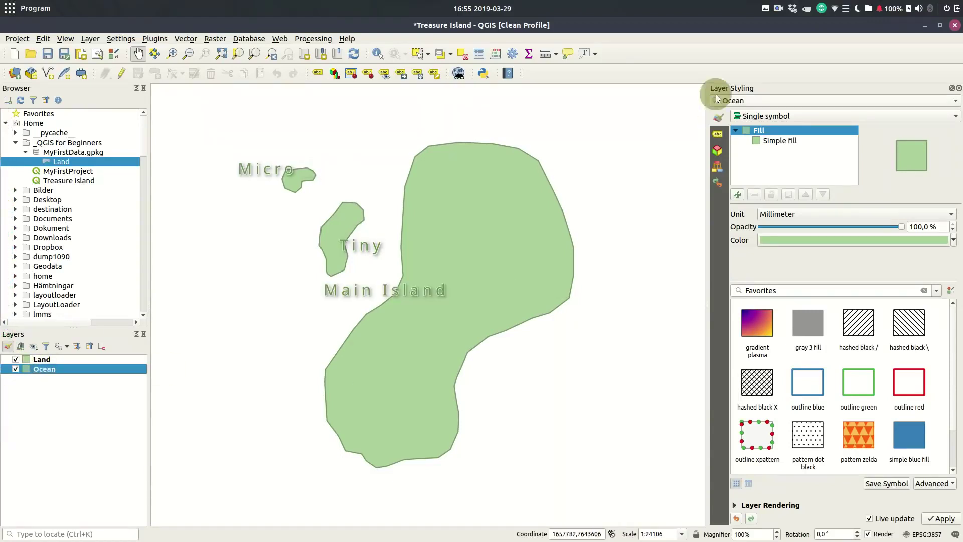
pyautogui.click(718, 134)
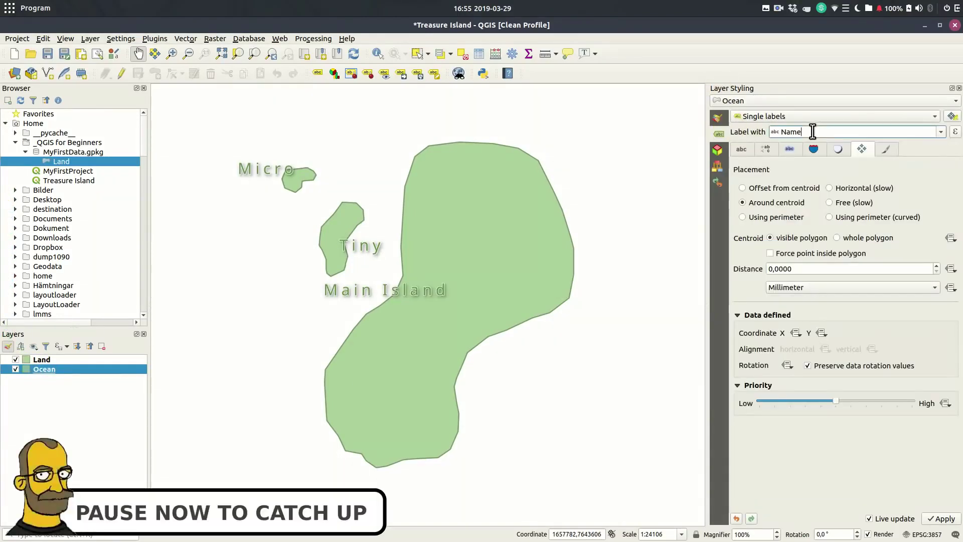
pyautogui.click(901, 116)
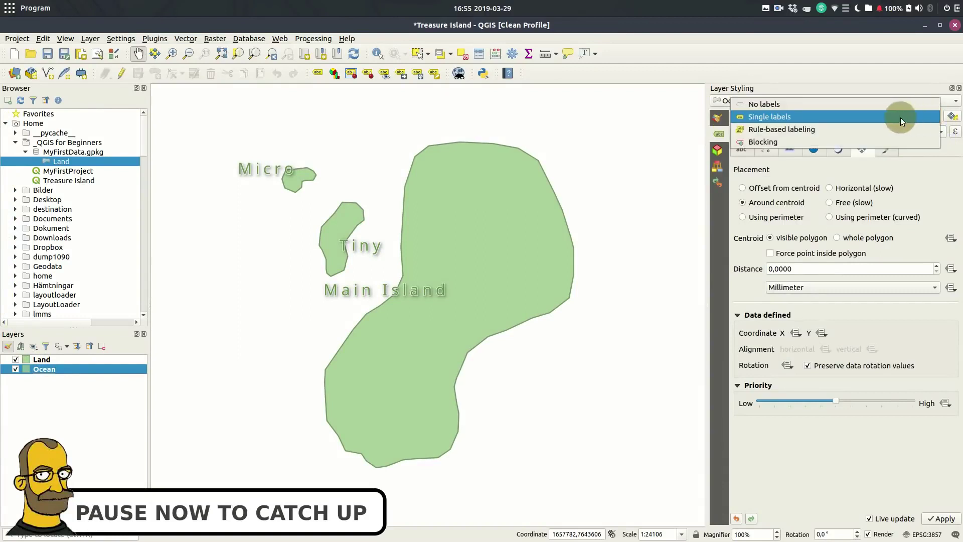
pyautogui.click(875, 107)
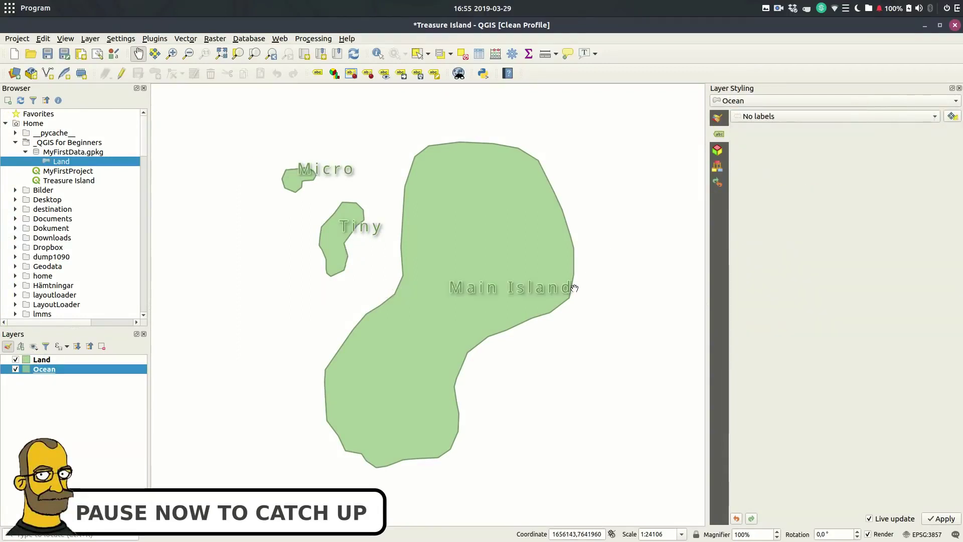
# Change the Ocean layer's symbology from Single symbol to Inverted polygons.
pyautogui.click(718, 117)
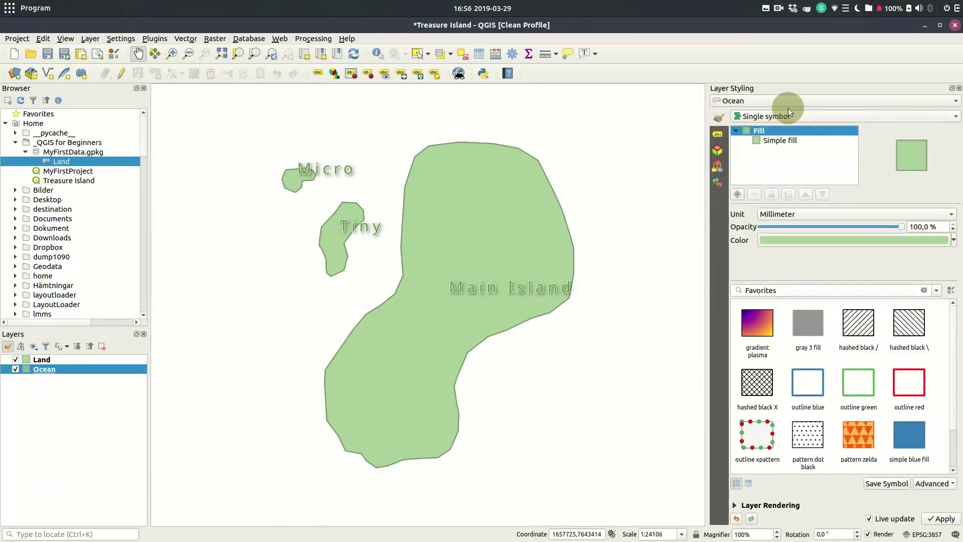
pyautogui.click(788, 112)
pyautogui.click(797, 161)
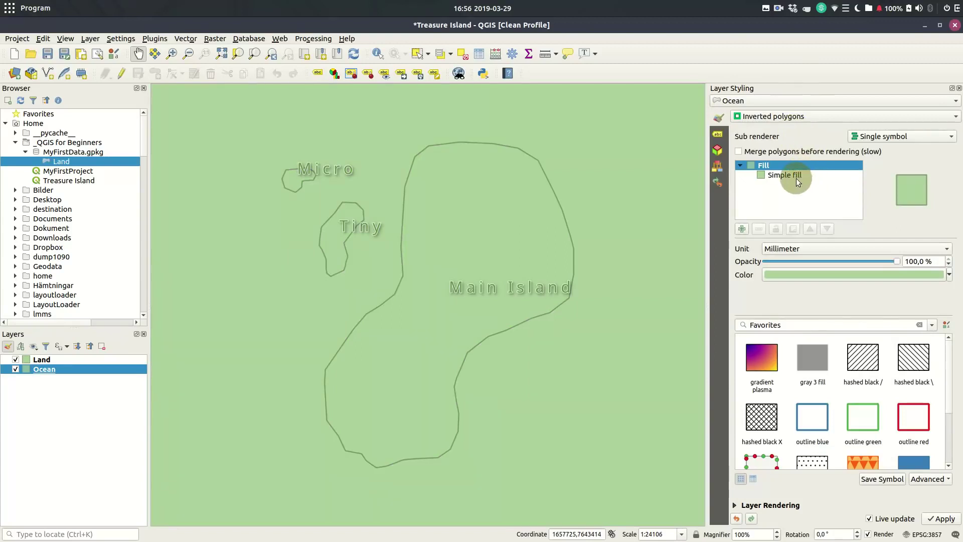
# Give the Ocean layer's simple fill a light blue fill color and set its stroke style to No Pen.
pyautogui.click(808, 176)
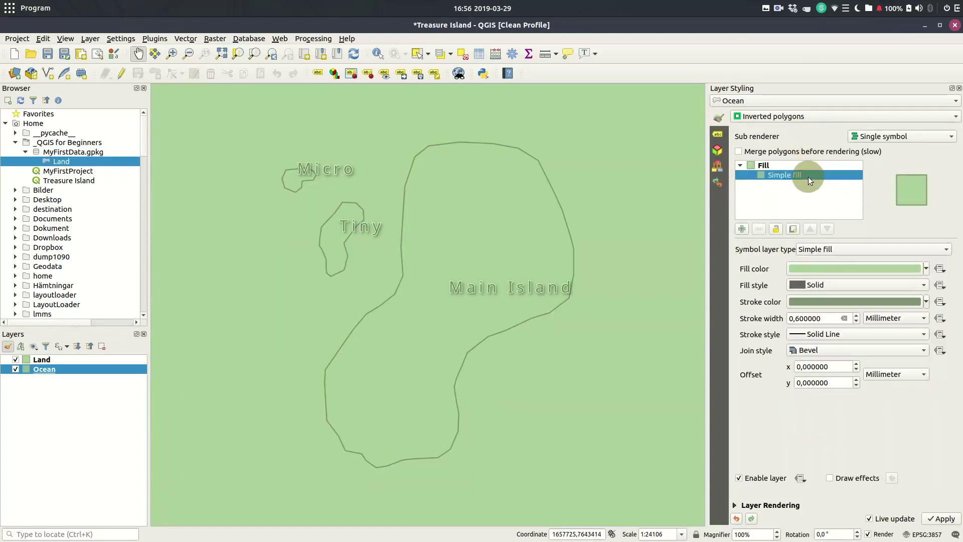
pyautogui.click(927, 271)
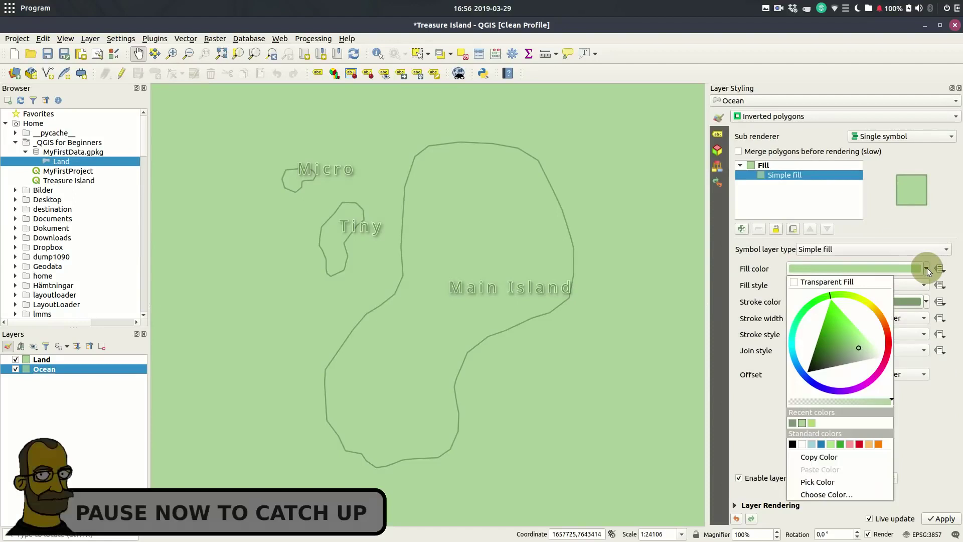
pyautogui.moveTo(793, 348); pyautogui.dragTo(841, 327)
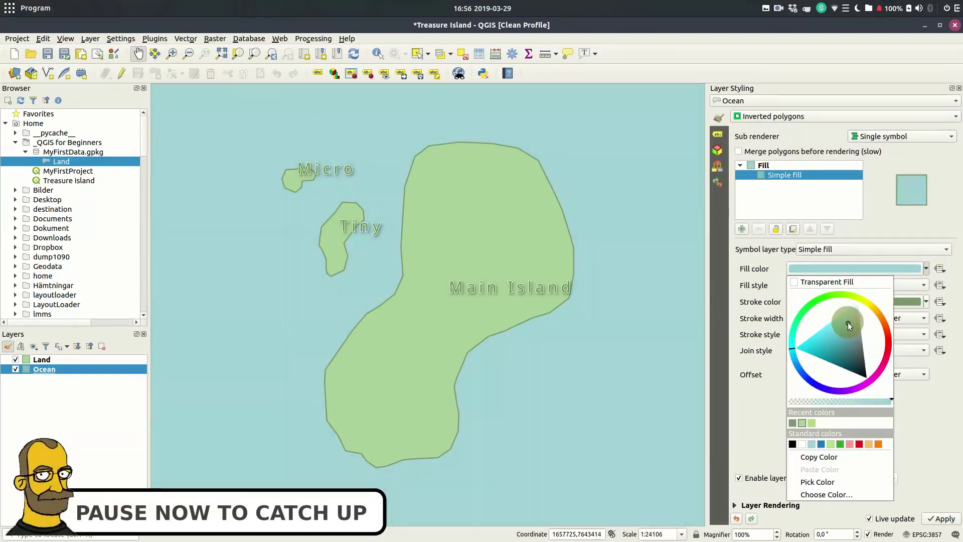
pyautogui.click(849, 333)
pyautogui.click(841, 349)
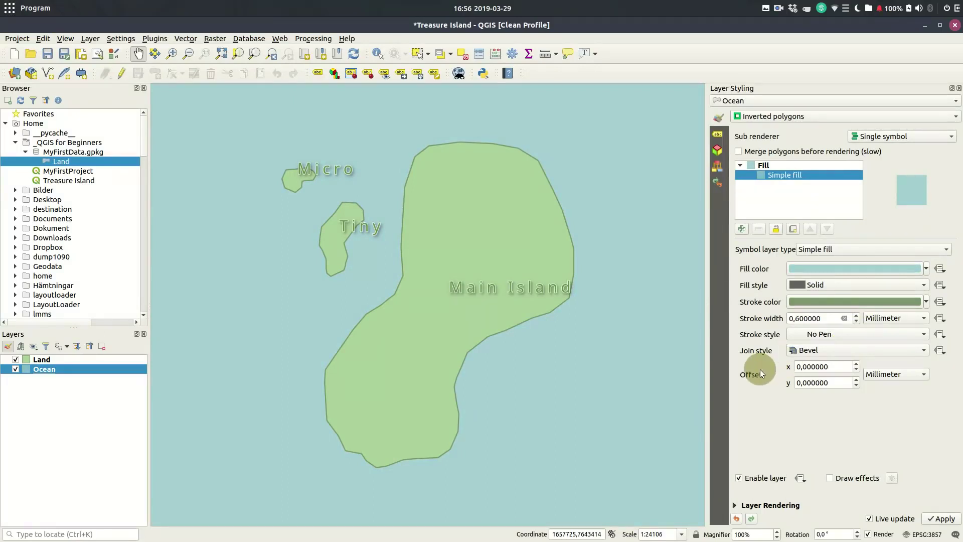
# Add a second symbol layer to the Ocean fill and make it a Shapeburst fill.
pyautogui.click(742, 229)
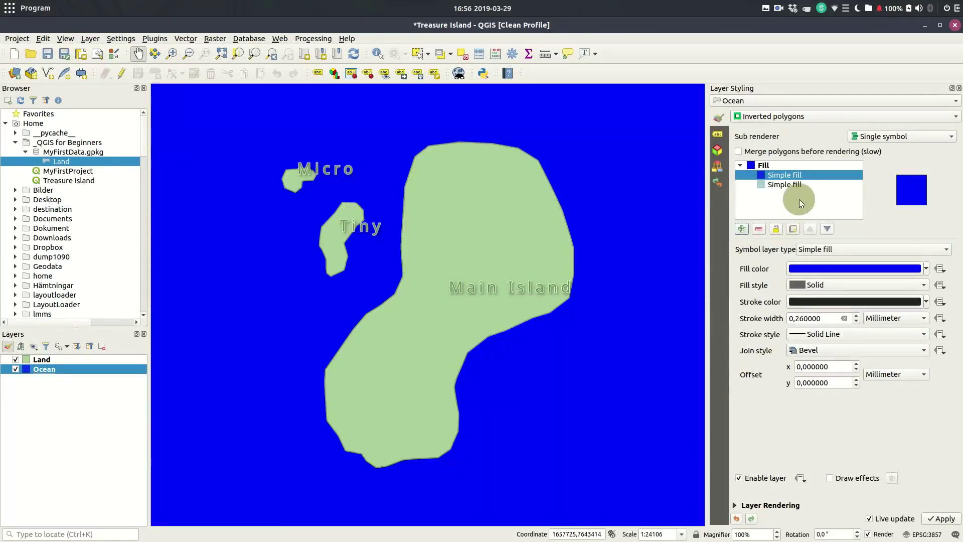
pyautogui.click(836, 249)
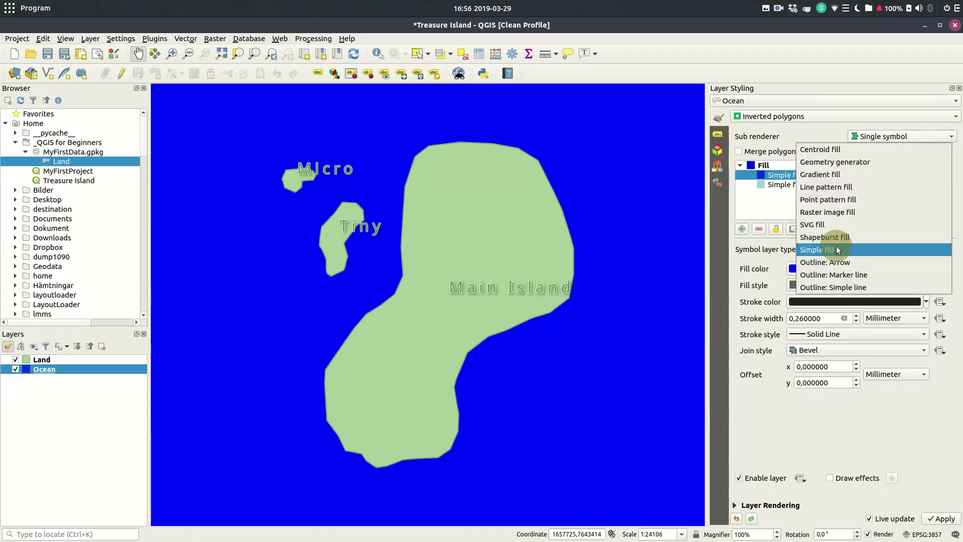
pyautogui.click(838, 237)
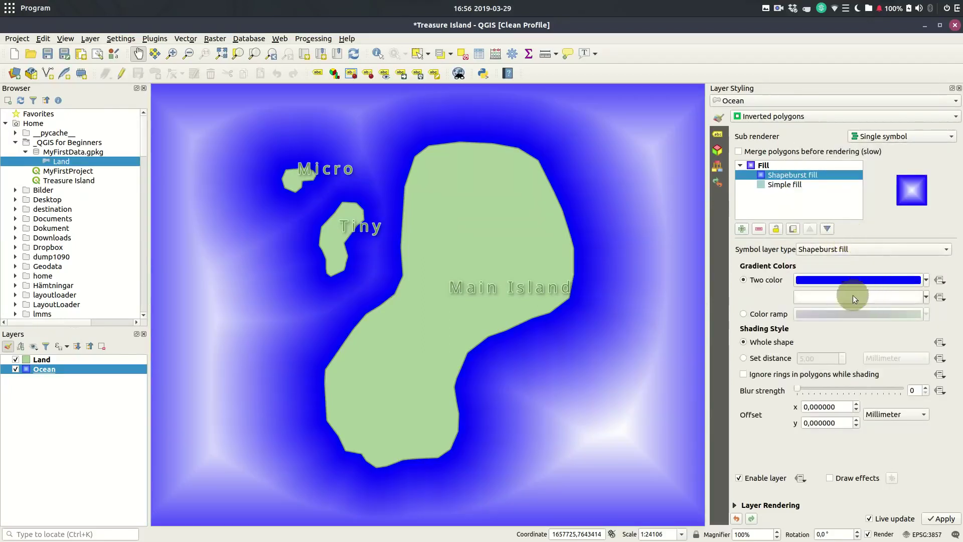
# Set the shapeburst's two gradient colors to a mostly transparent black and a fully transparent second color.
pyautogui.click(928, 280)
pyautogui.moveTo(889, 341); pyautogui.dragTo(891, 355)
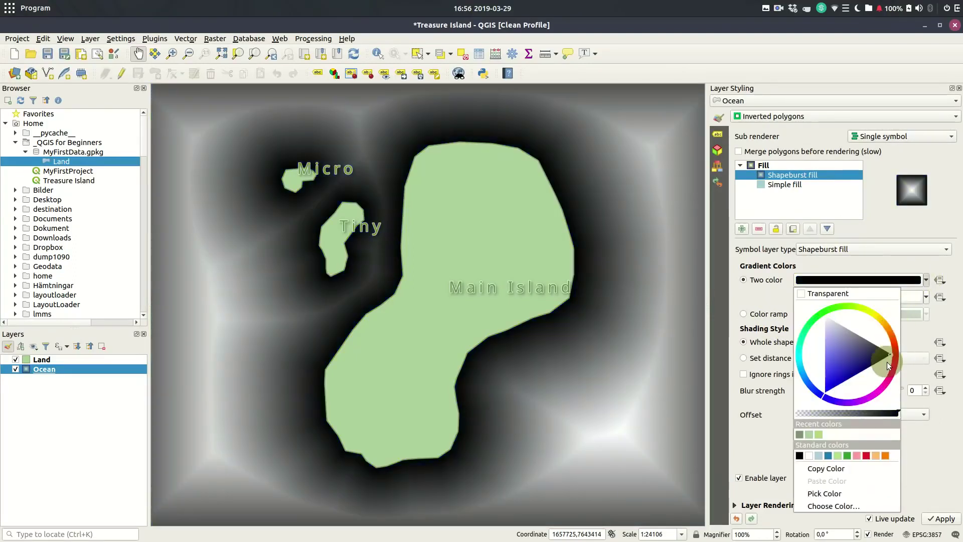
pyautogui.moveTo(847, 422); pyautogui.dragTo(815, 416)
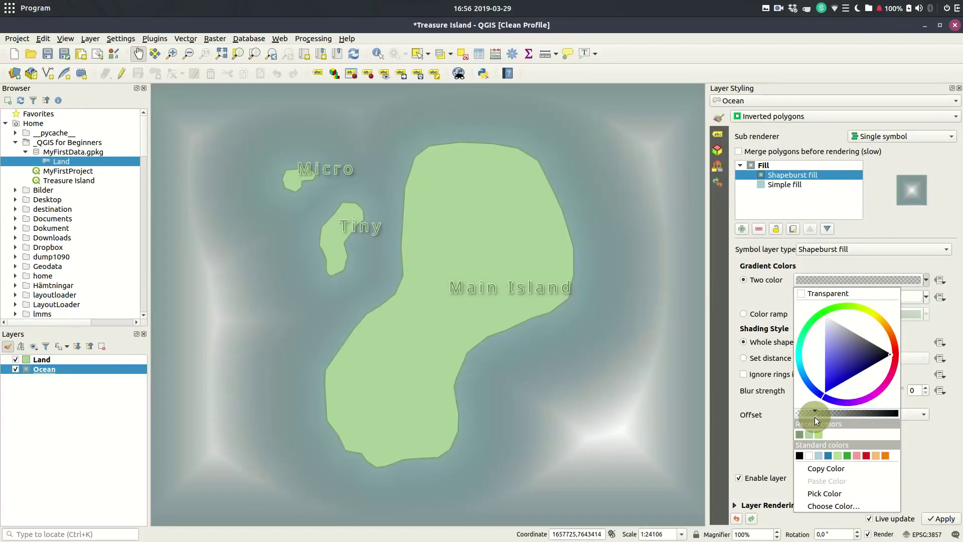
pyautogui.click(812, 271)
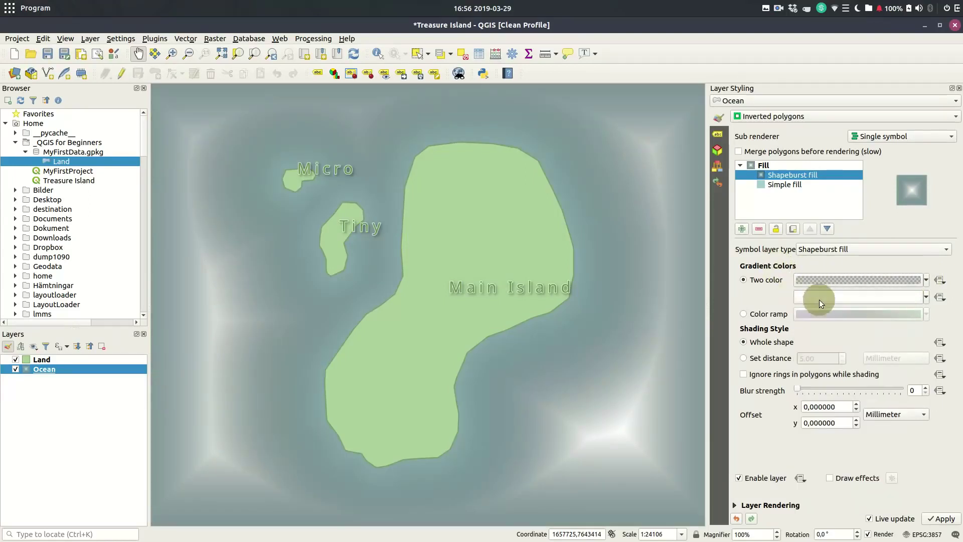
pyautogui.click(927, 297)
pyautogui.click(871, 306)
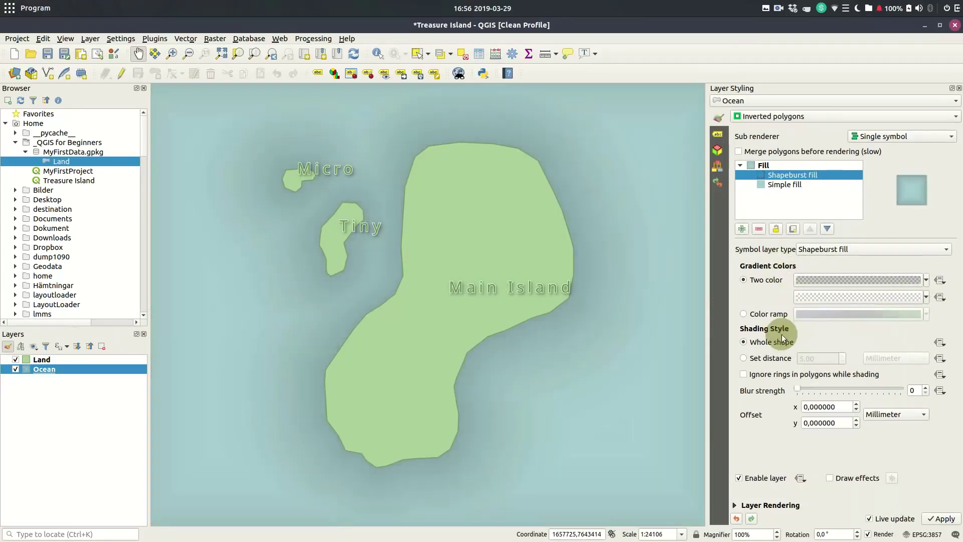
# Limit the shapeburst shading to a set distance of 10 millimeters and raise the blur strength to 17.
pyautogui.click(772, 358)
pyautogui.click(803, 359)
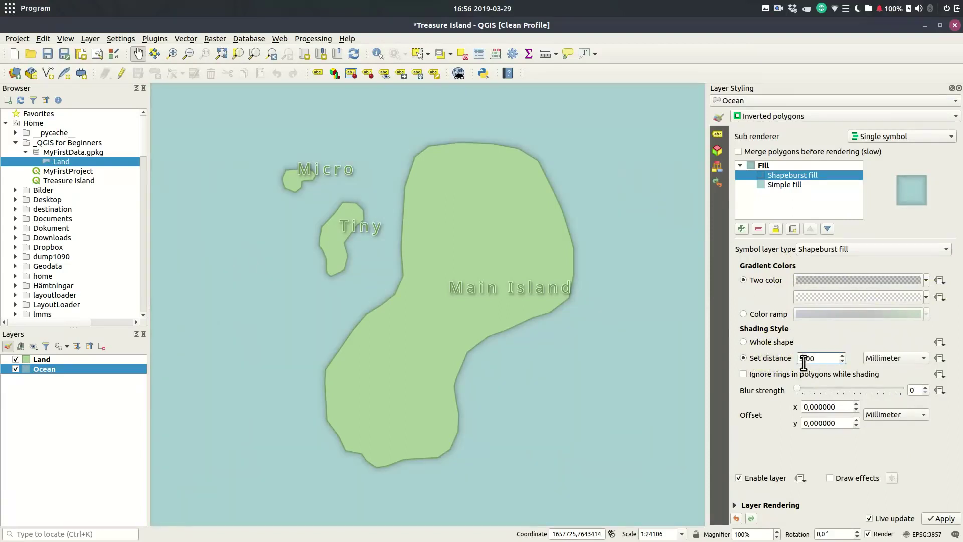
pyautogui.click(796, 356)
pyautogui.write('10')
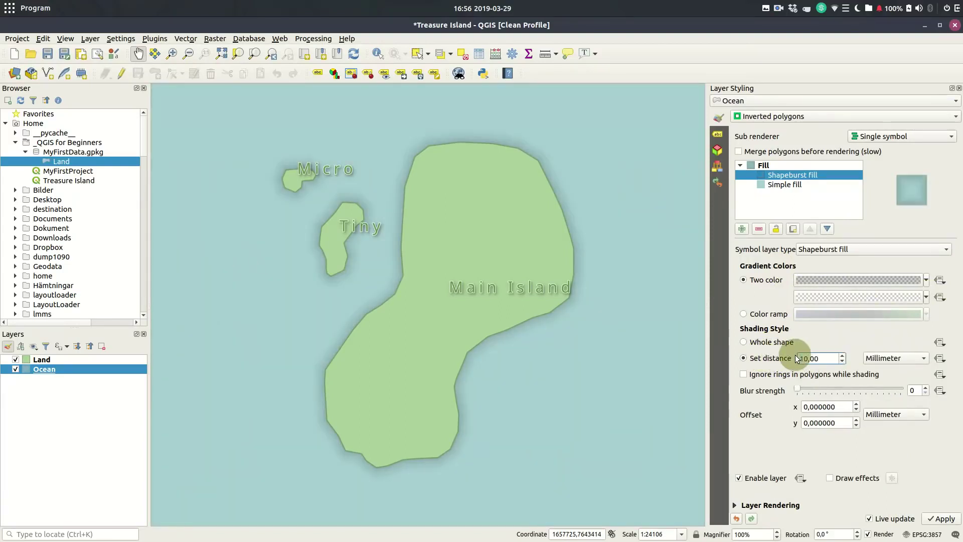
pyautogui.moveTo(796, 390); pyautogui.dragTo(894, 395)
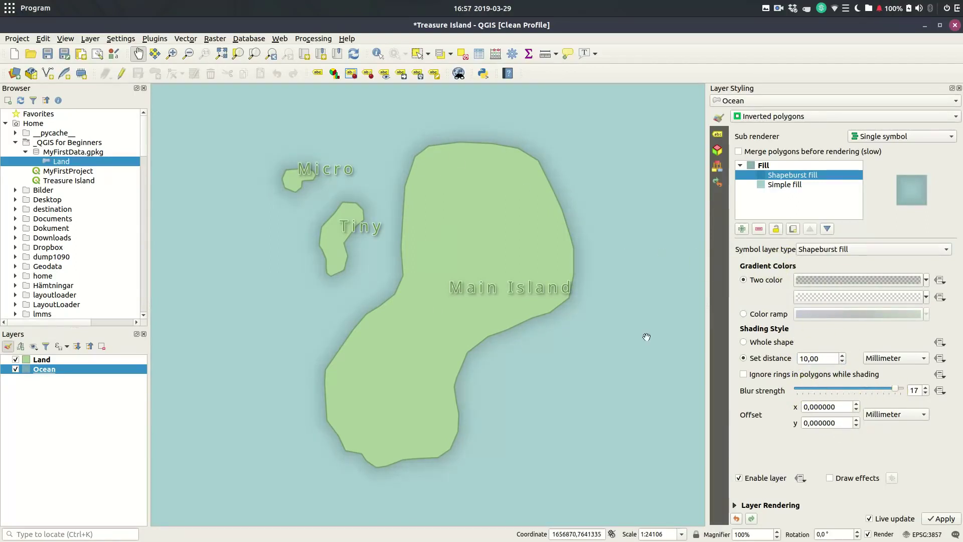
# Fine-tune the opacity of the shapeburst's black first gradient color, keeping it mostly transparent.
pyautogui.click(927, 281)
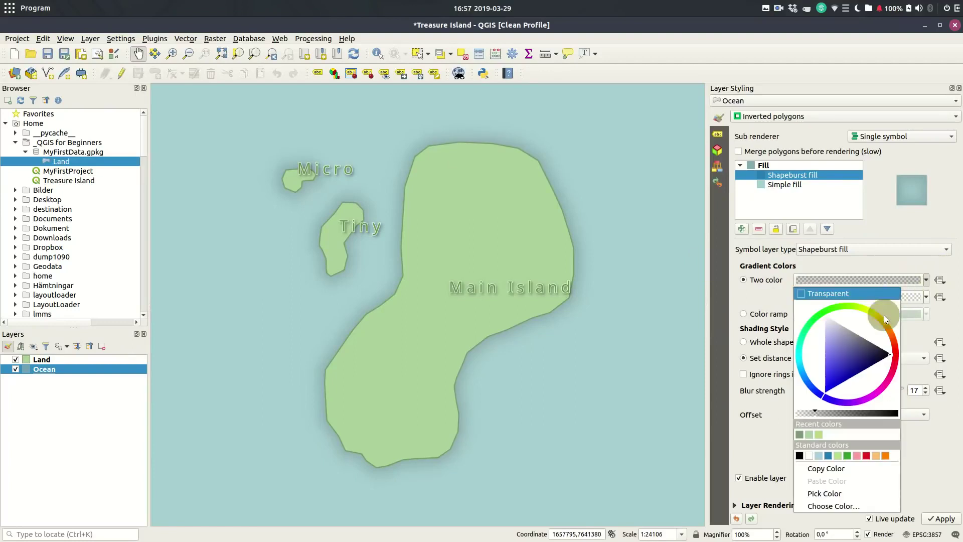
pyautogui.click(836, 413)
pyautogui.moveTo(835, 413); pyautogui.dragTo(814, 411)
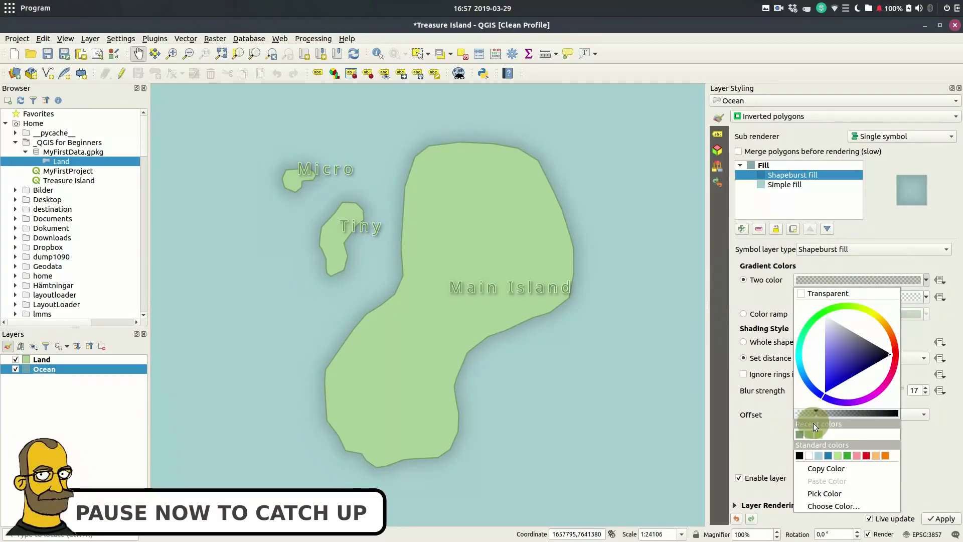
pyautogui.click(754, 441)
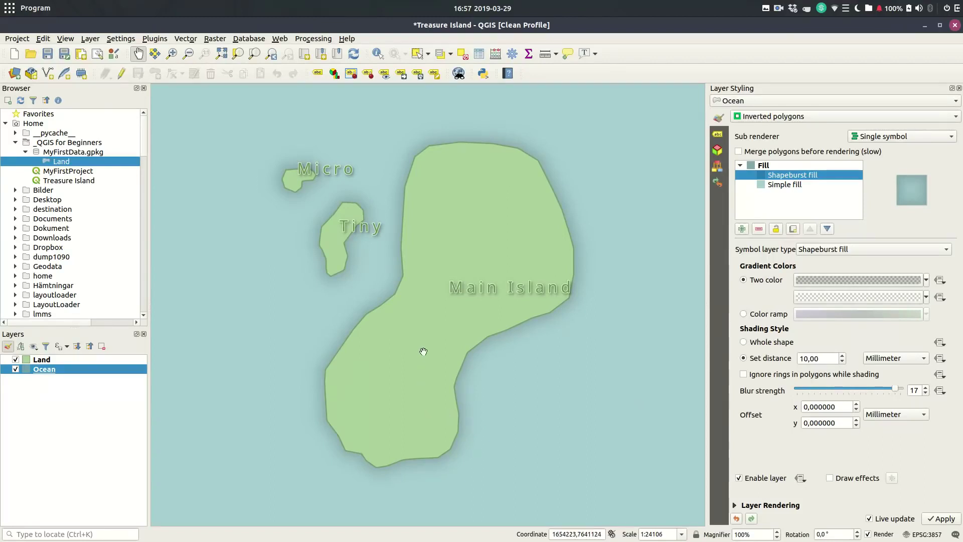
# Start a new GeoPackage layer in the existing MyFirstData.gpkg database, with table name Routes and geometry type Line.
pyautogui.scroll(3, 420, 283)
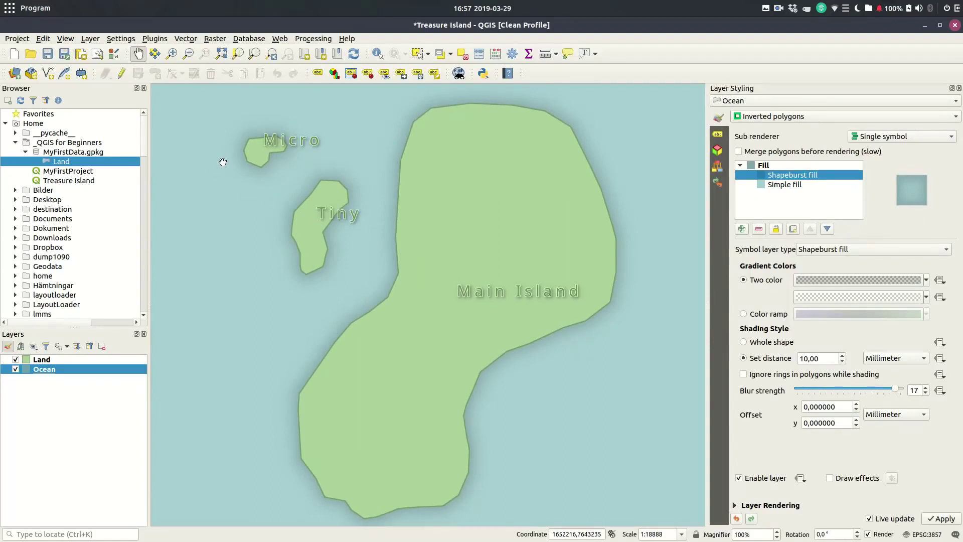
pyautogui.click(31, 73)
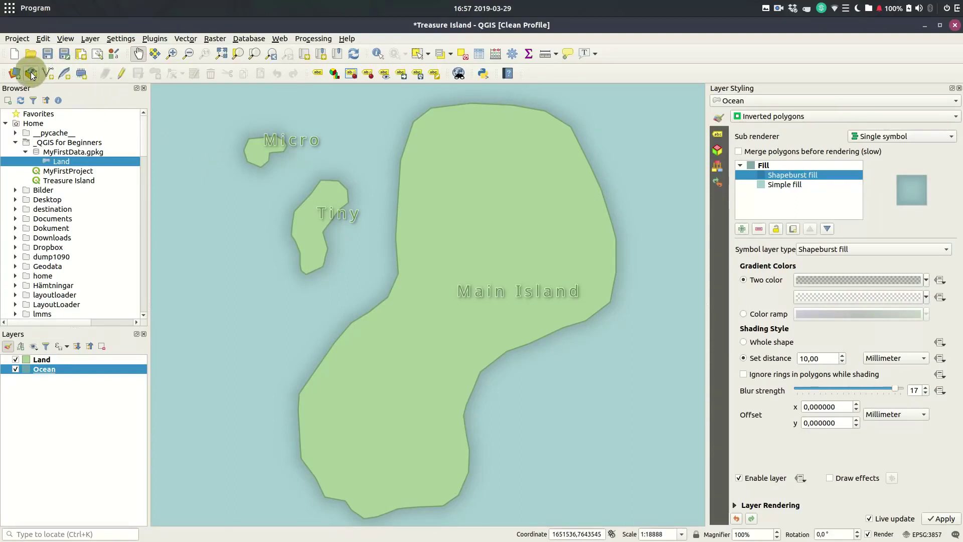
pyautogui.click(31, 72)
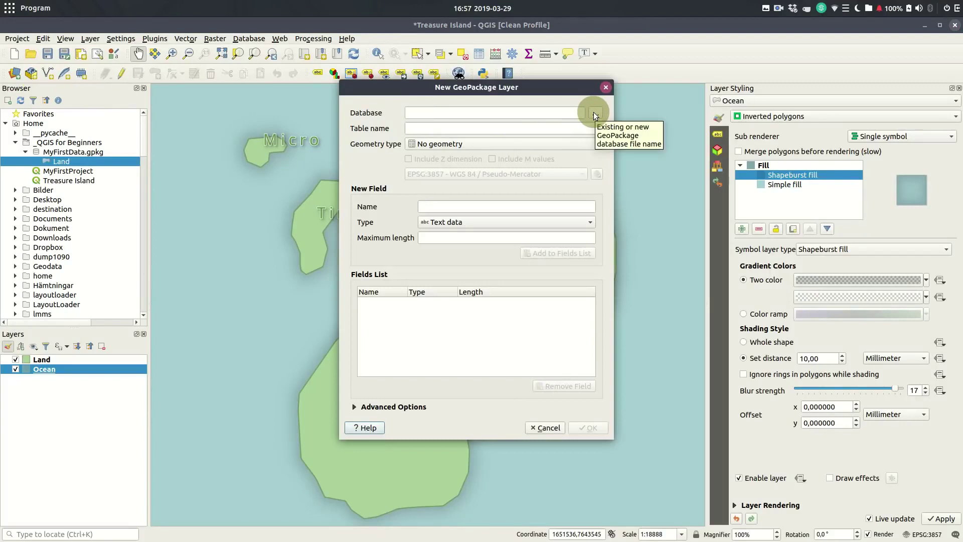
pyautogui.click(366, 185)
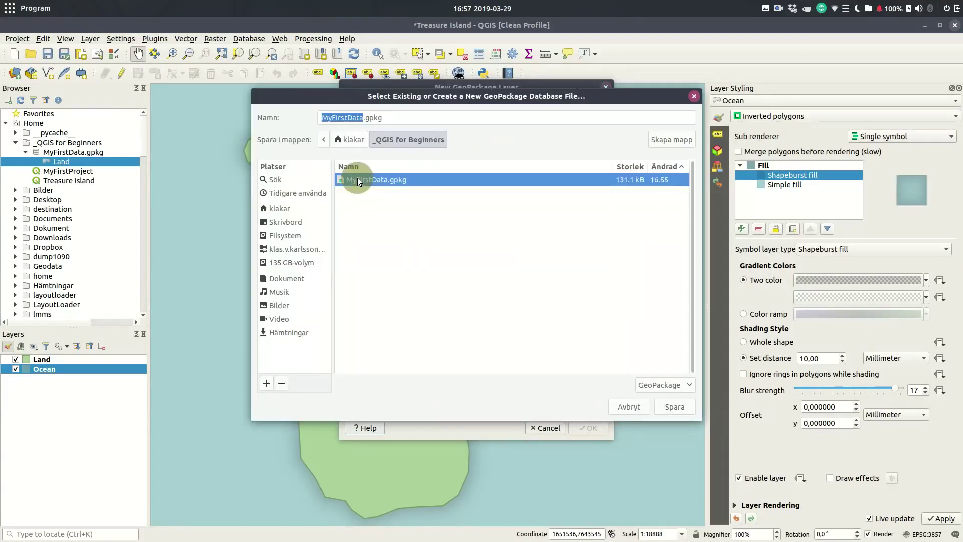
pyautogui.click(683, 404)
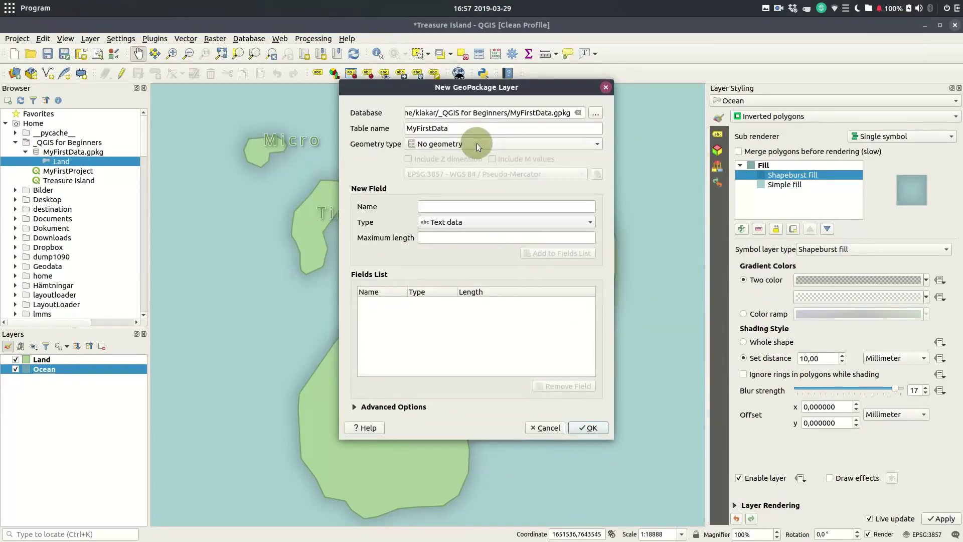
pyautogui.moveTo(468, 129); pyautogui.dragTo(377, 128)
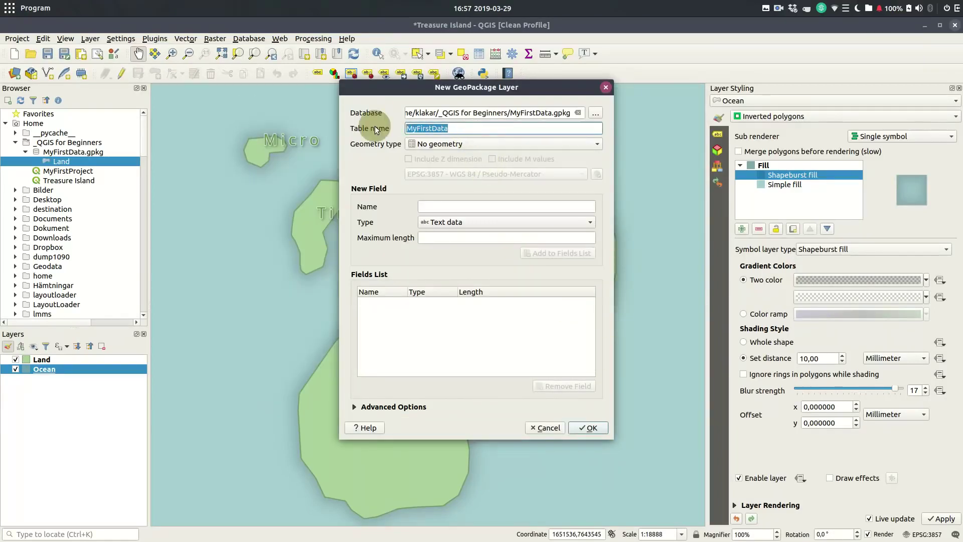
pyautogui.write('Routes')
pyautogui.click(511, 145)
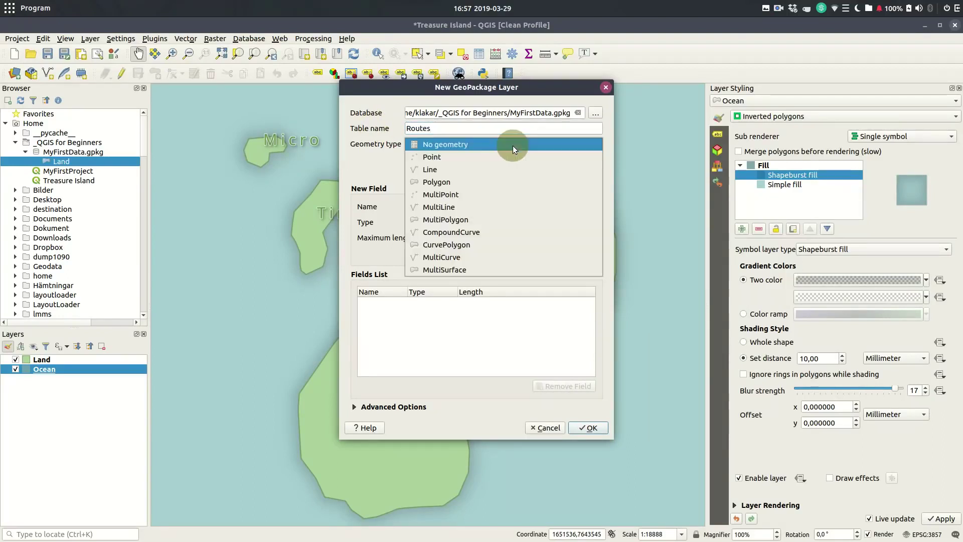
pyautogui.click(484, 170)
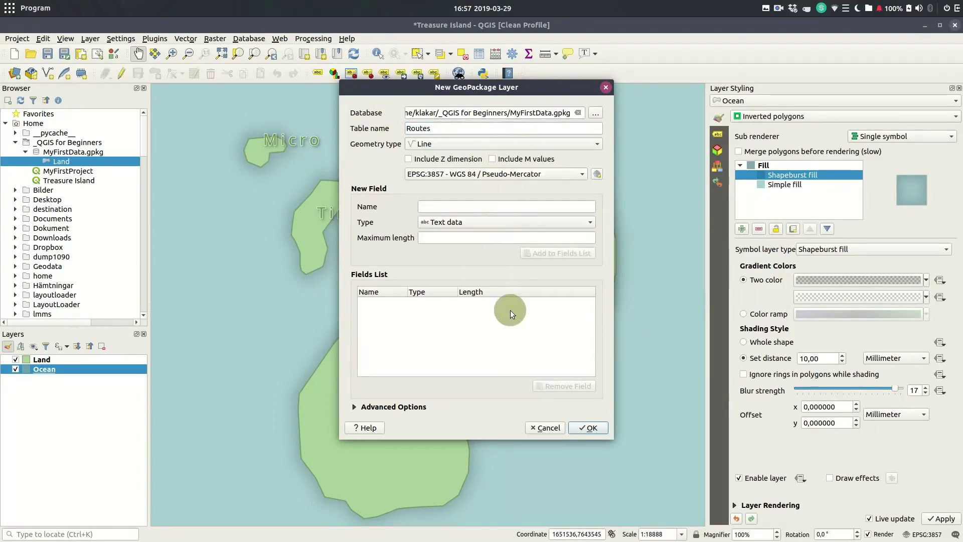
# Define two text data fields, Type and Name, for the new Routes layer.
pyautogui.click(511, 206)
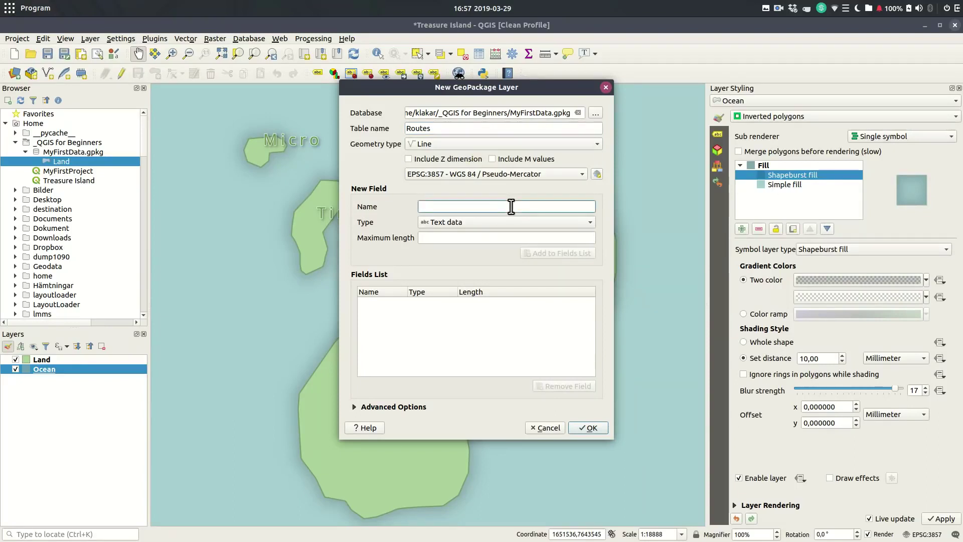
pyautogui.write('Type')
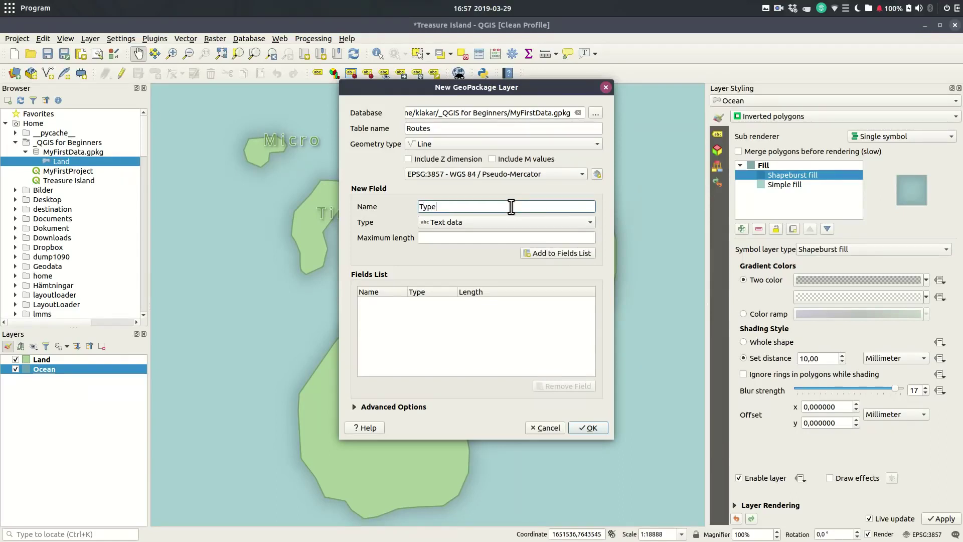
pyautogui.click(548, 247)
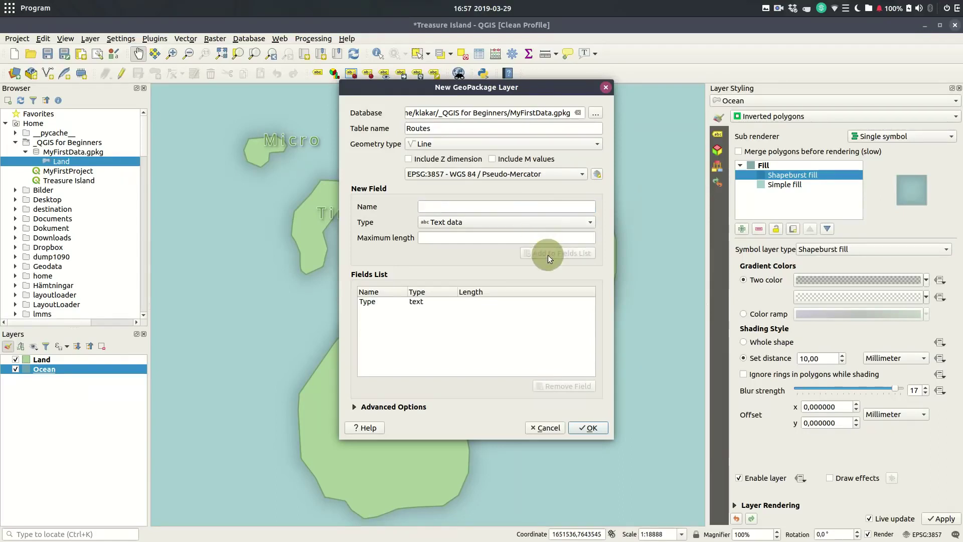
pyautogui.click(500, 210)
pyautogui.write('Name')
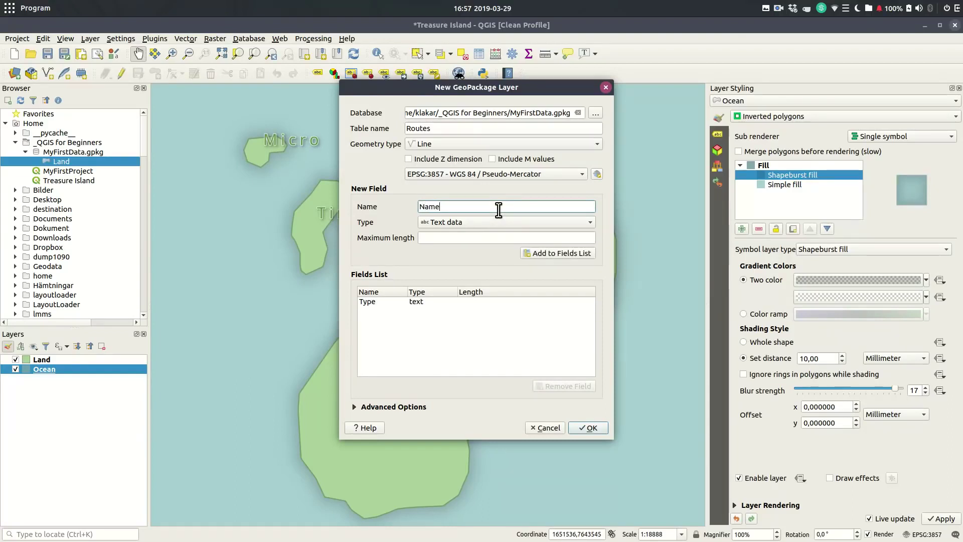
pyautogui.click(594, 250)
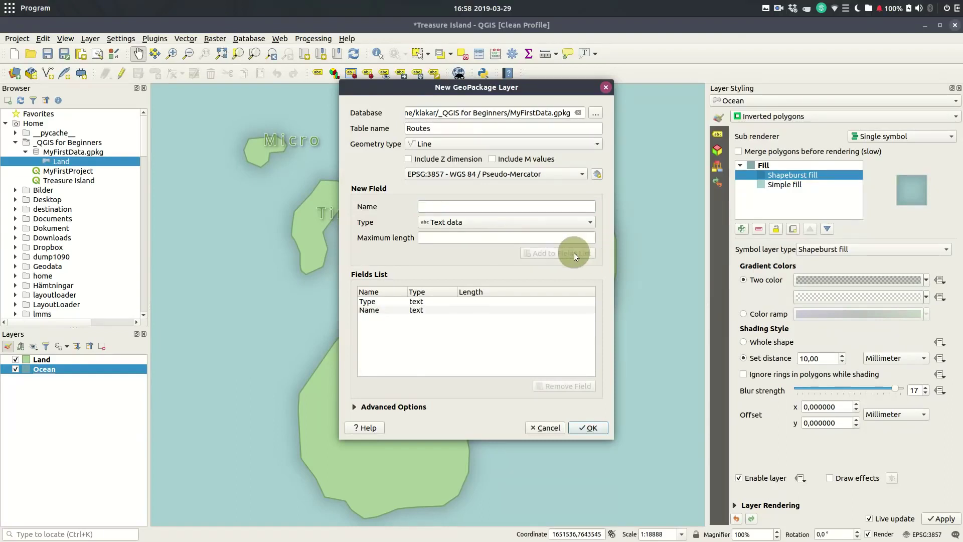
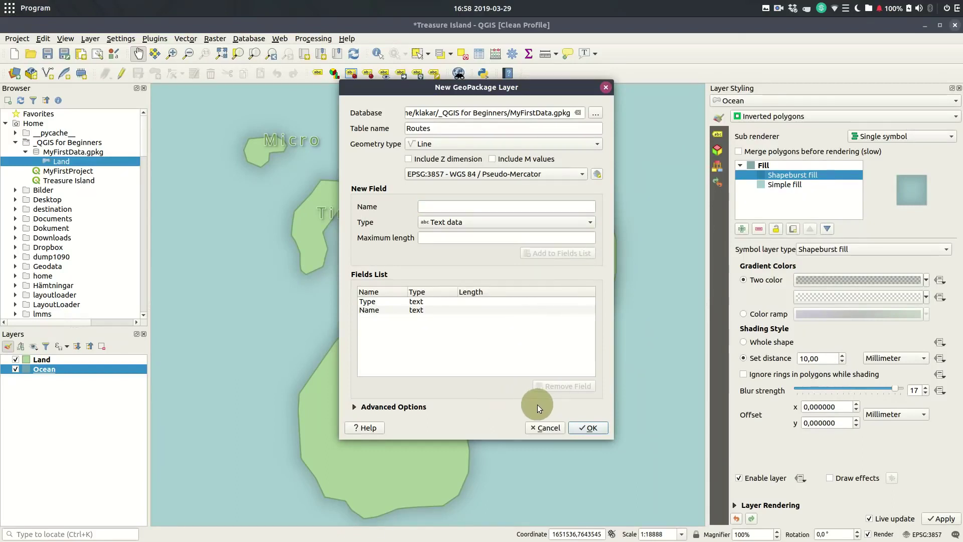
# Create Routes as an added layer in the existing database without overwriting it, and move it above Land in the layer order.
pyautogui.click(588, 429)
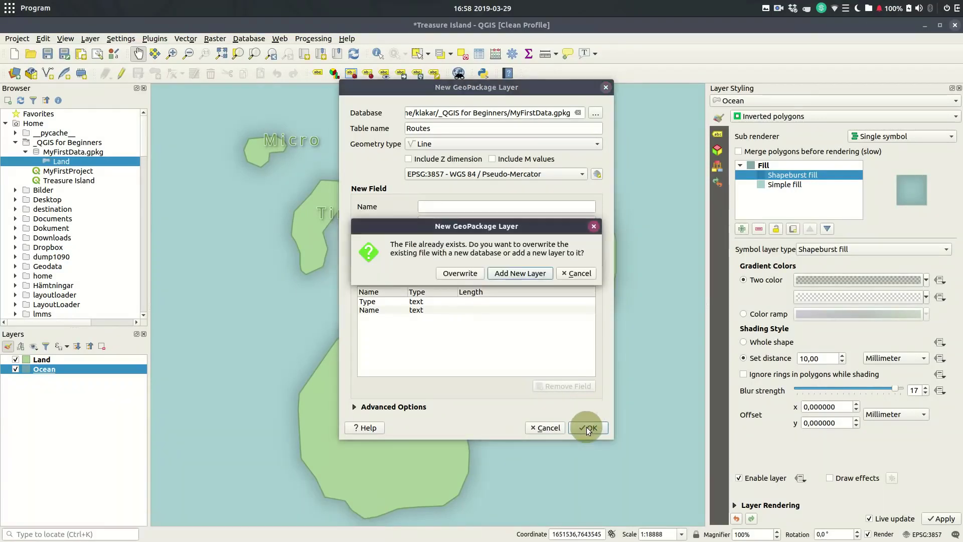
pyautogui.click(518, 271)
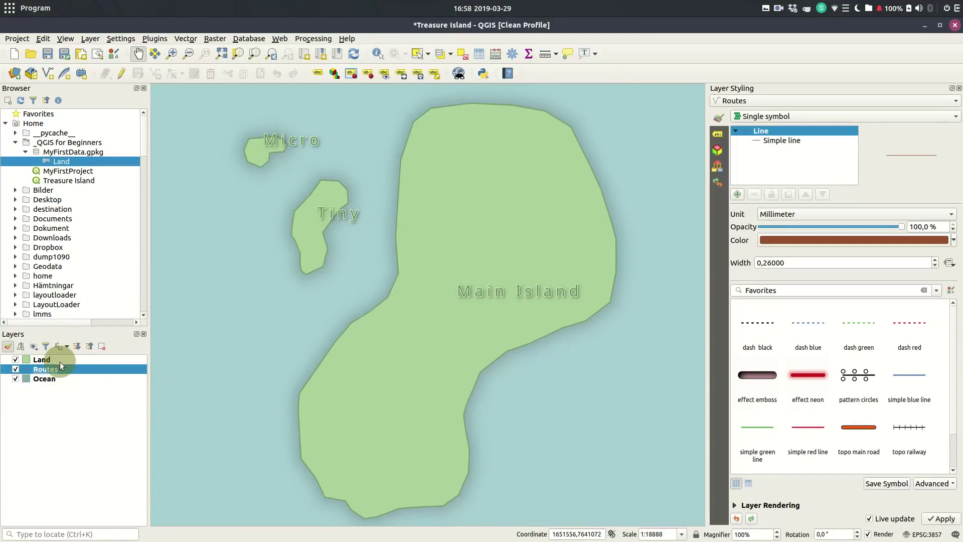
pyautogui.moveTo(52, 371); pyautogui.dragTo(59, 358)
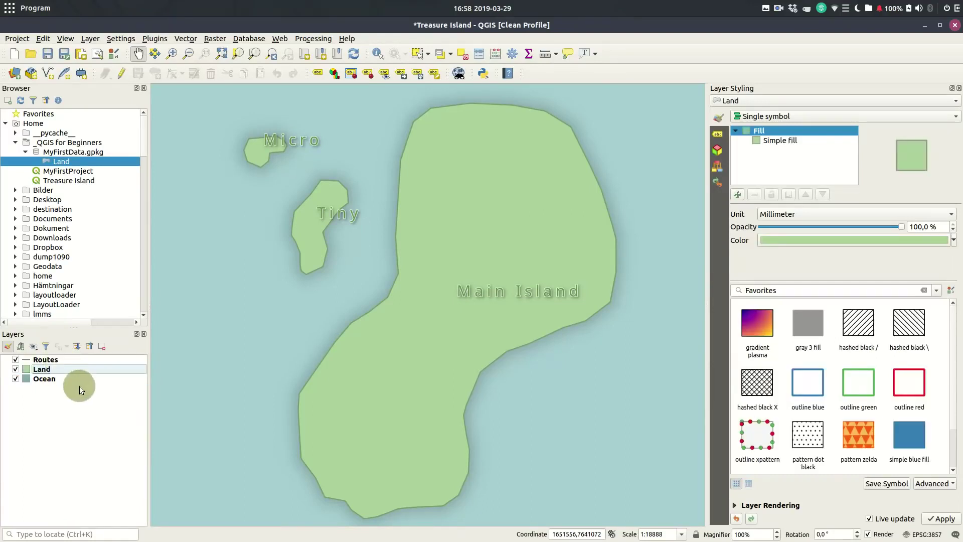
pyautogui.click(70, 360)
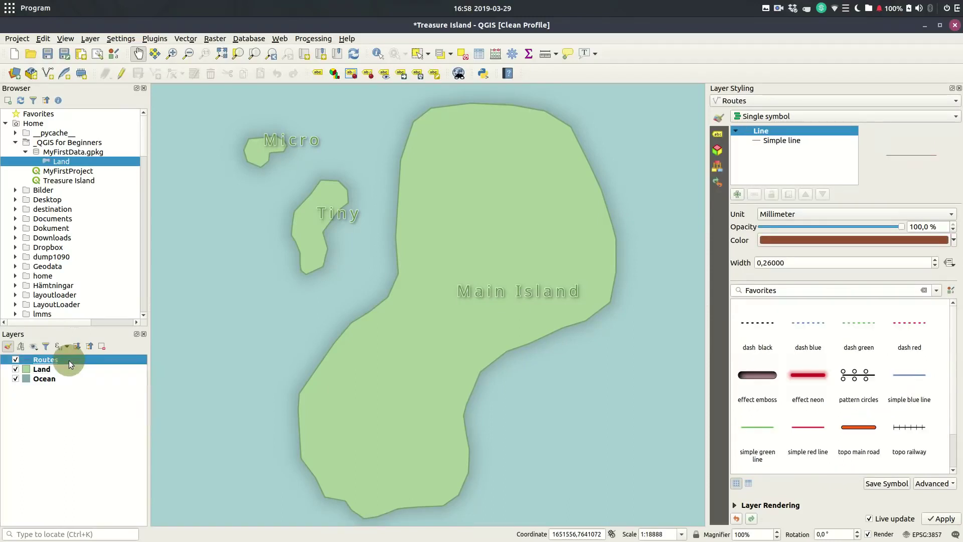
# Make Routes editable and draw a line down the western side of Main Island, from its northern end to its southern end.
pyautogui.click(123, 73)
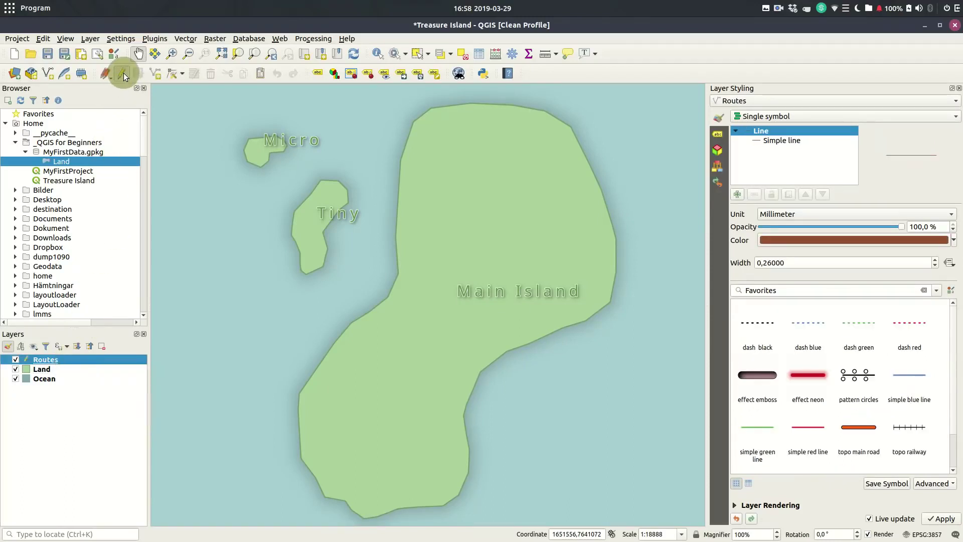
pyautogui.click(156, 73)
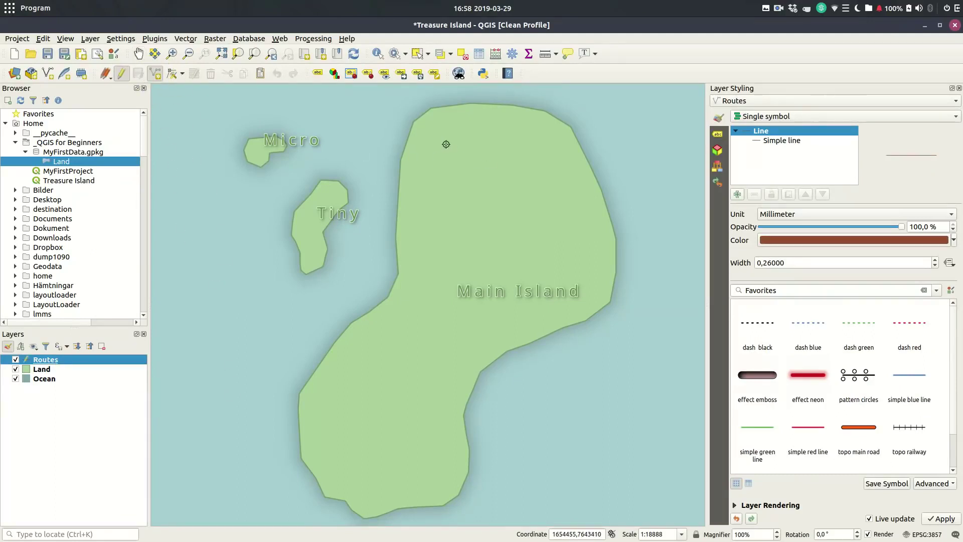
pyautogui.click(455, 128)
pyautogui.click(429, 148)
pyautogui.click(429, 171)
pyautogui.click(435, 198)
pyautogui.click(434, 217)
pyautogui.click(421, 246)
pyautogui.click(416, 279)
pyautogui.click(346, 368)
pyautogui.click(322, 443)
pyautogui.rightClick(402, 476)
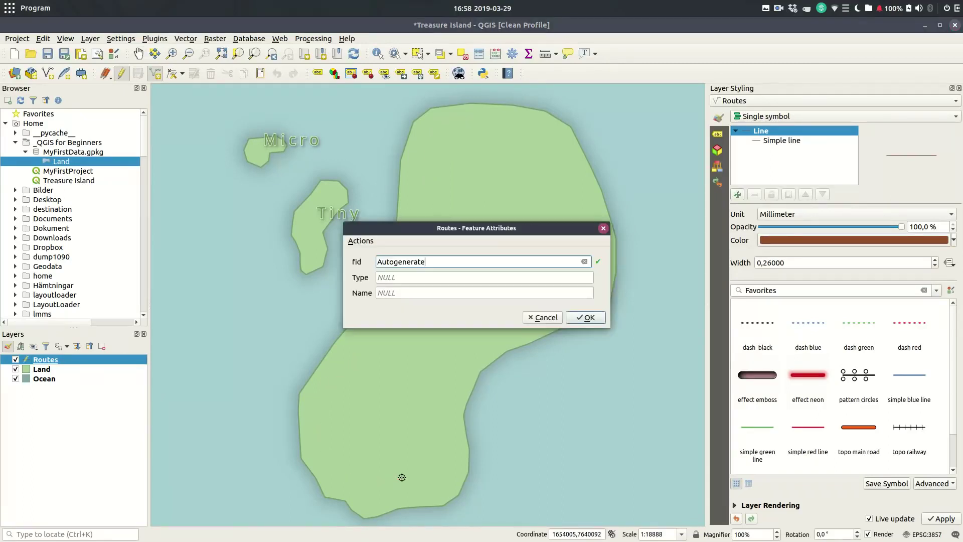
# Give the new route the Type Trail and the Name Main Happy.
pyautogui.press('Tab')
pyautogui.write('Trail')
pyautogui.press('Tab')
pyautogui.write('Main Happy')
pyautogui.press('Return')
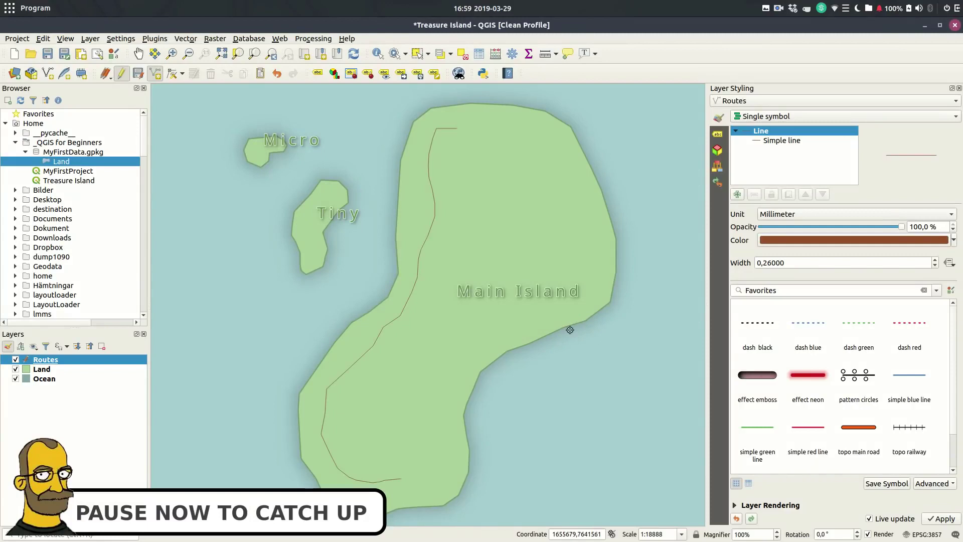
# Set the Routes line width to 0.86 mm, and show the Snapping Toolbar to enable snapping.
pyautogui.scroll(3, 802, 263)
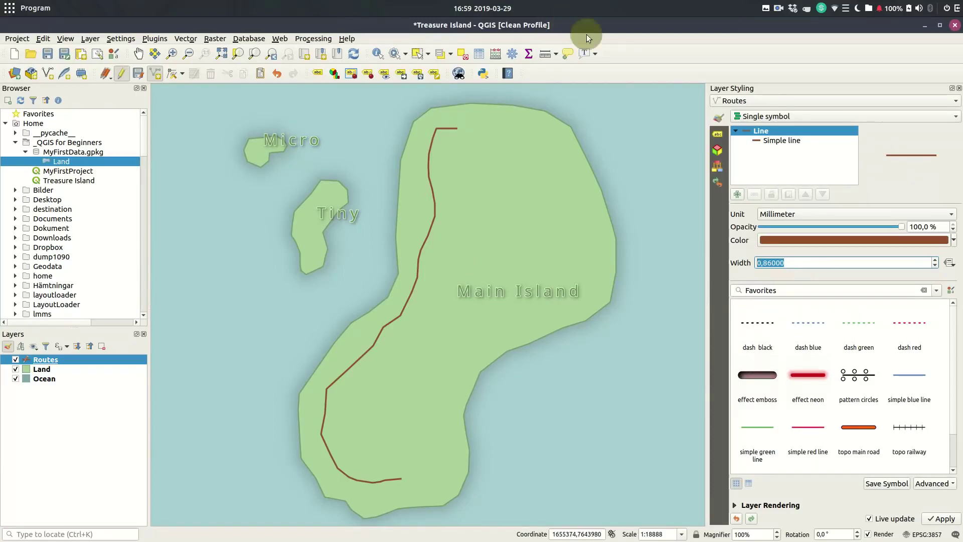
pyautogui.rightClick(632, 52)
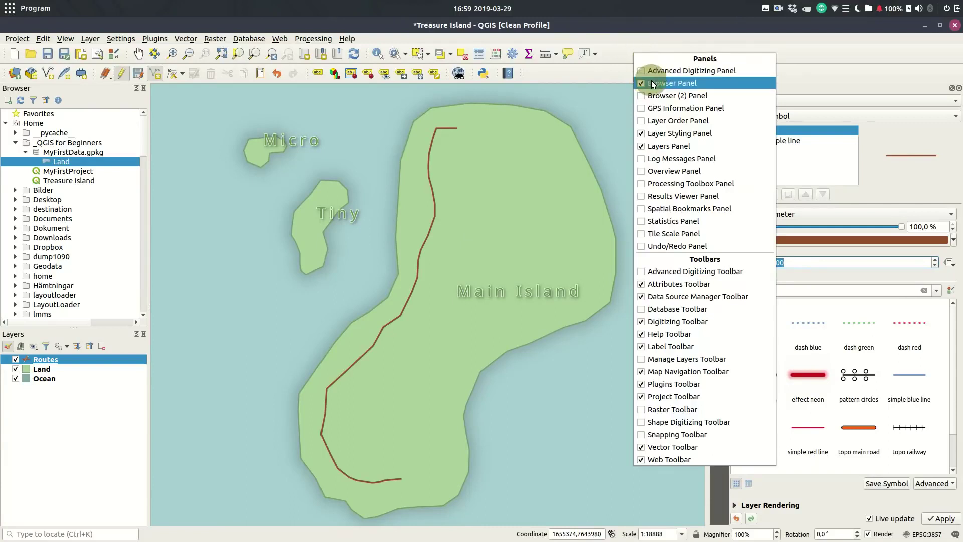
pyautogui.click(640, 435)
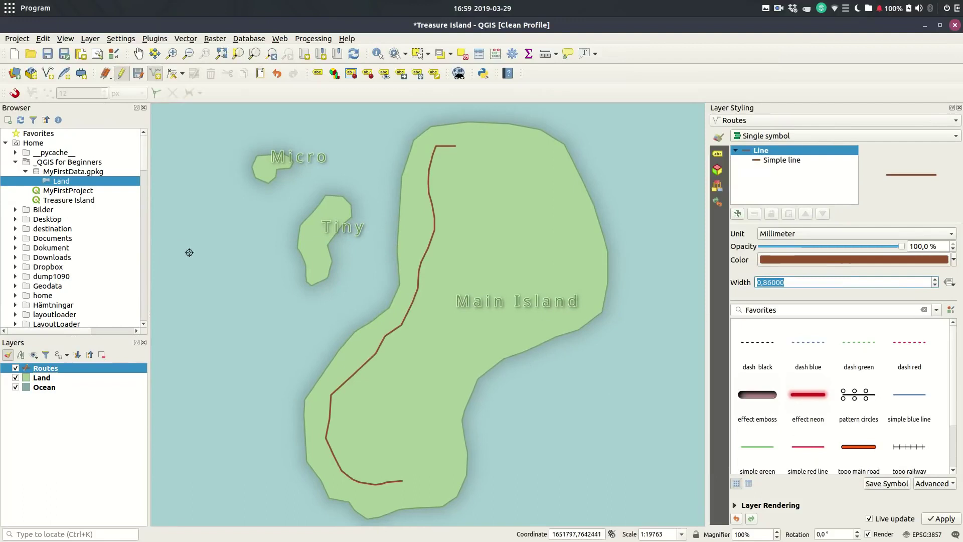
pyautogui.click(15, 93)
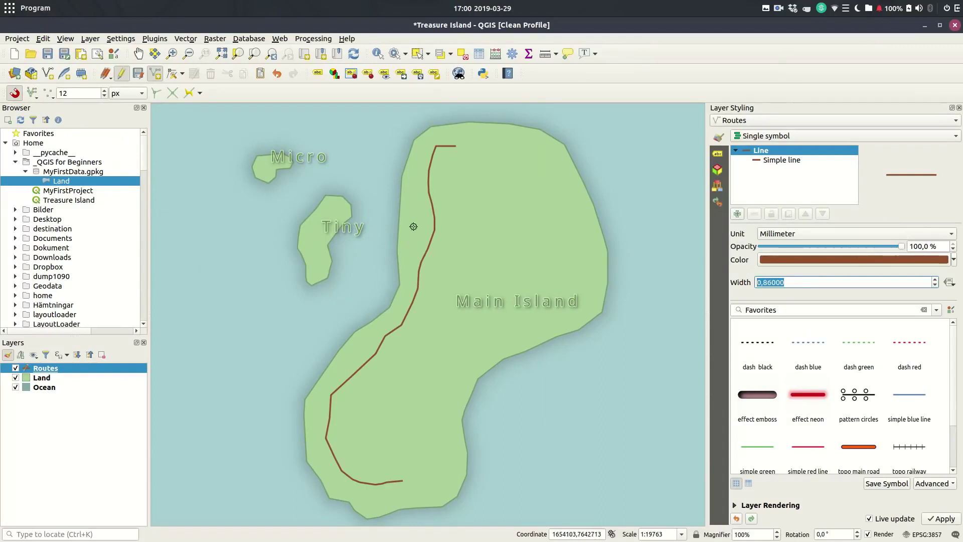
# Draw a route of Type Path from the trail's northern end around eastern Main Island, snapped back onto the trail's middle.
pyautogui.click(455, 149)
pyautogui.click(478, 146)
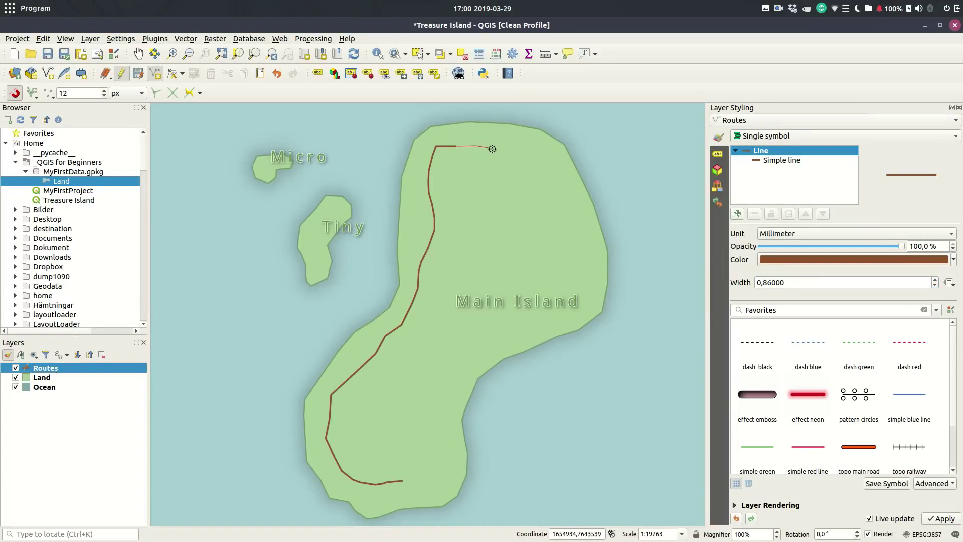
pyautogui.click(503, 152)
pyautogui.click(502, 162)
pyautogui.click(510, 175)
pyautogui.click(521, 175)
pyautogui.click(537, 169)
pyautogui.click(546, 172)
pyautogui.click(548, 181)
pyautogui.click(540, 203)
pyautogui.click(560, 221)
pyautogui.click(567, 237)
pyautogui.click(564, 252)
pyautogui.click(545, 294)
pyautogui.click(533, 307)
pyautogui.click(509, 320)
pyautogui.click(471, 327)
pyautogui.click(449, 325)
pyautogui.click(428, 305)
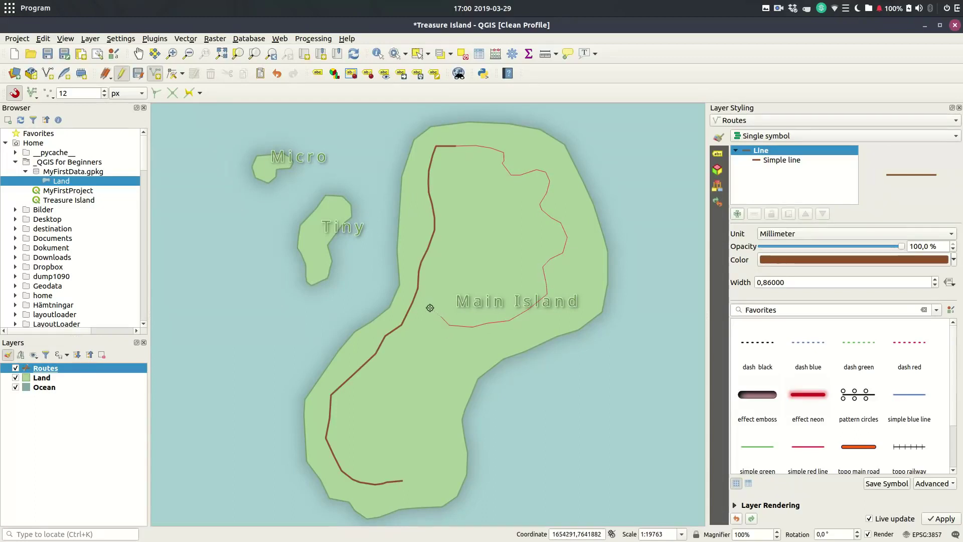
pyautogui.rightClick(420, 288)
pyautogui.click(370, 275)
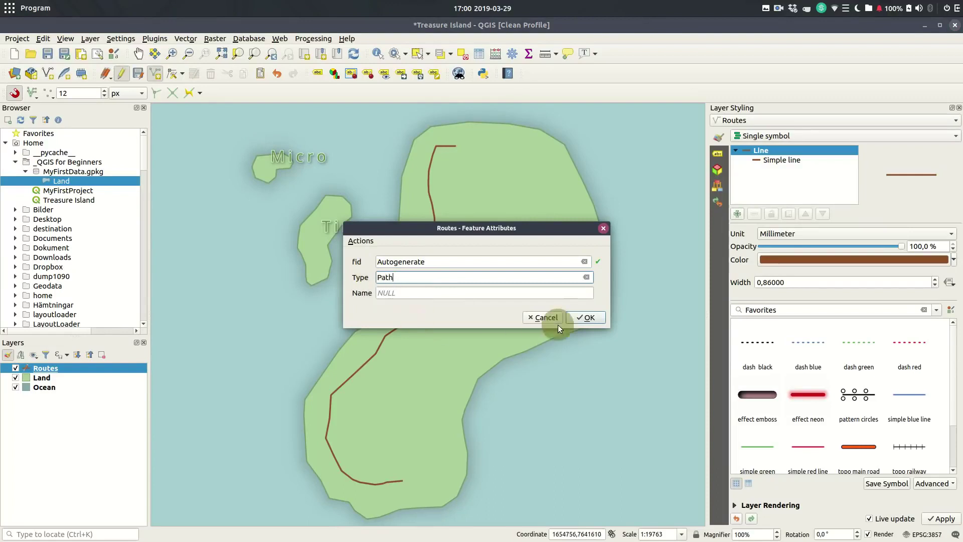
pyautogui.click(571, 319)
# Draw another Path route from the first path's southern bend to the trail's southern end, and save and end the Routes edits.
pyautogui.click(470, 327)
pyautogui.click(432, 352)
pyautogui.click(430, 373)
pyautogui.click(445, 404)
pyautogui.click(443, 426)
pyautogui.click(411, 445)
pyautogui.click(409, 476)
pyautogui.rightClick(403, 479)
pyautogui.press('Tab')
pyautogui.write('Path')
pyautogui.click(589, 318)
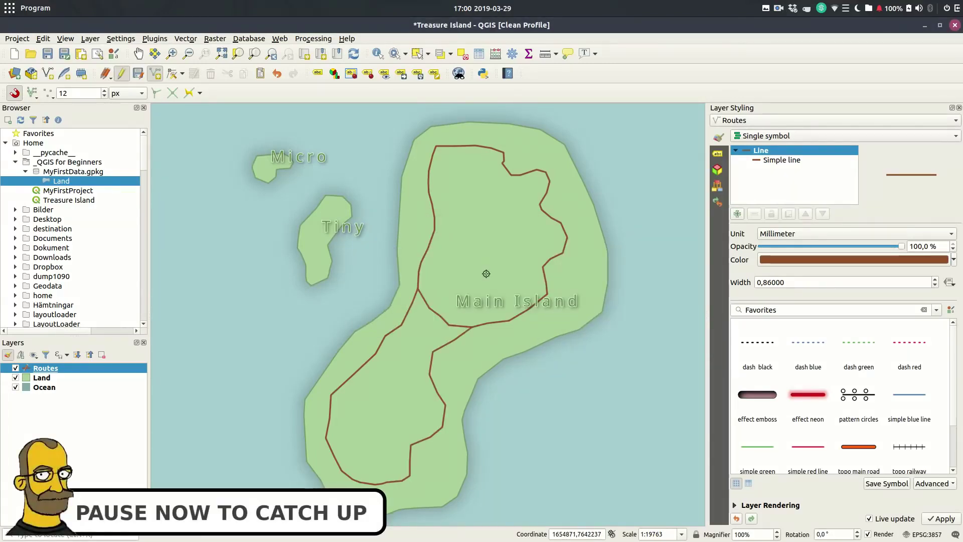
pyautogui.click(138, 74)
pyautogui.click(121, 74)
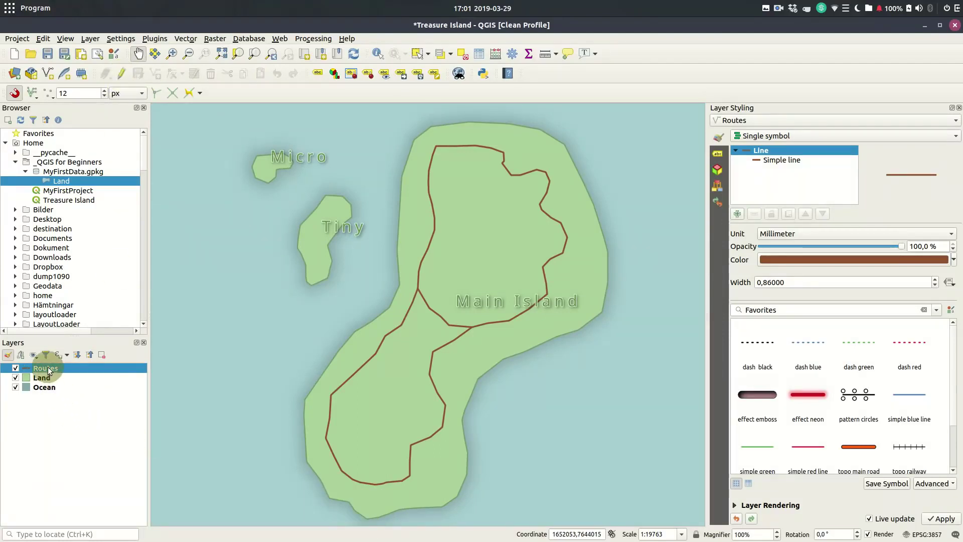
# Switch the Routes layer styling to Categorized, based on the Type column.
pyautogui.click(795, 162)
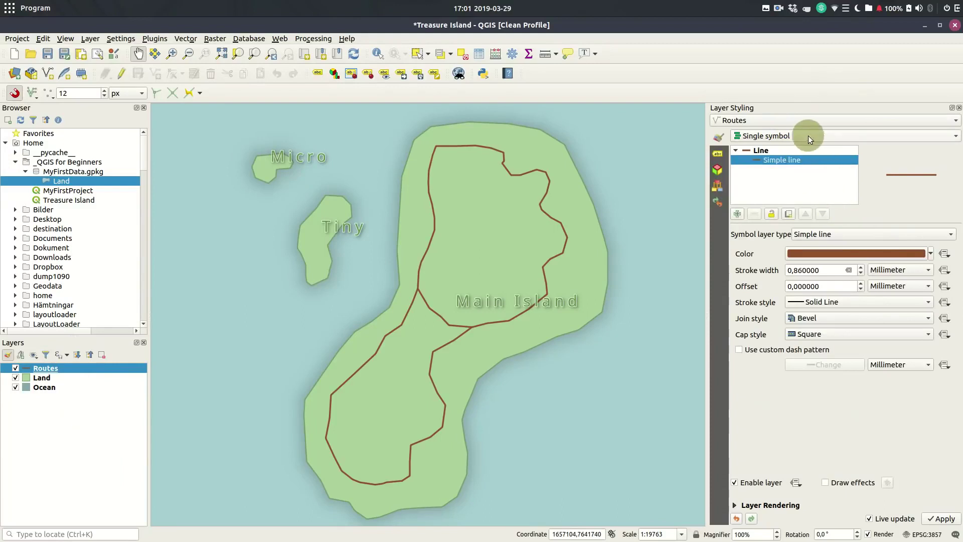
pyautogui.click(807, 136)
pyautogui.click(810, 155)
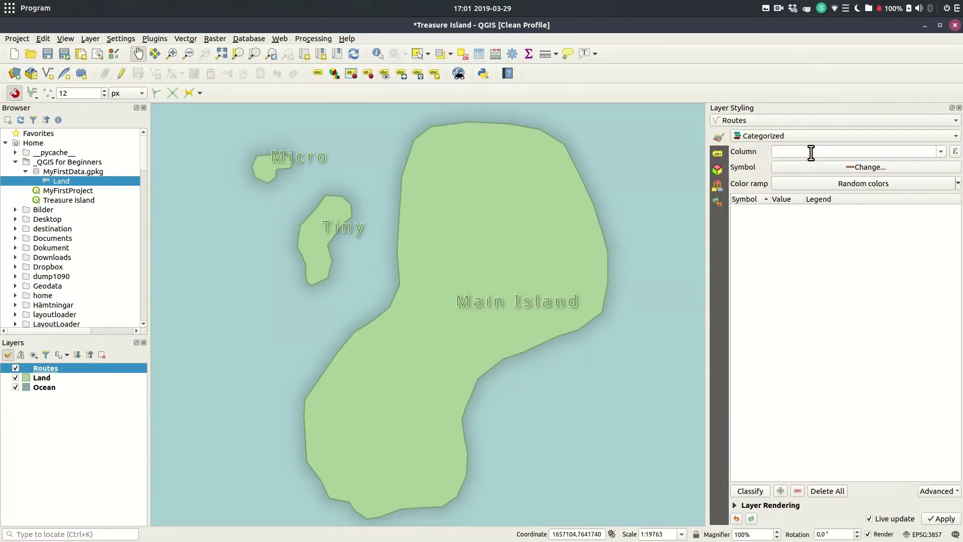
pyautogui.click(940, 152)
pyautogui.click(872, 178)
pyautogui.click(886, 167)
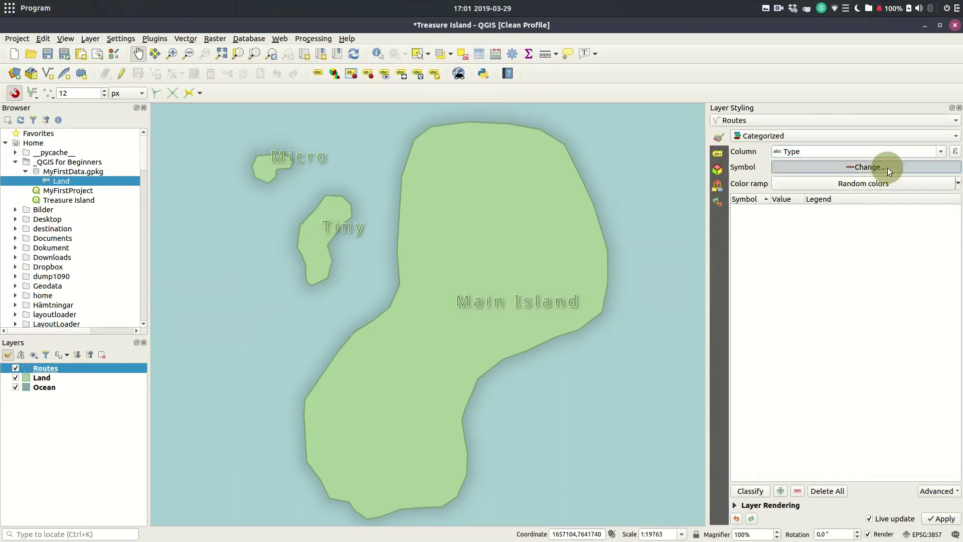
pyautogui.click(741, 134)
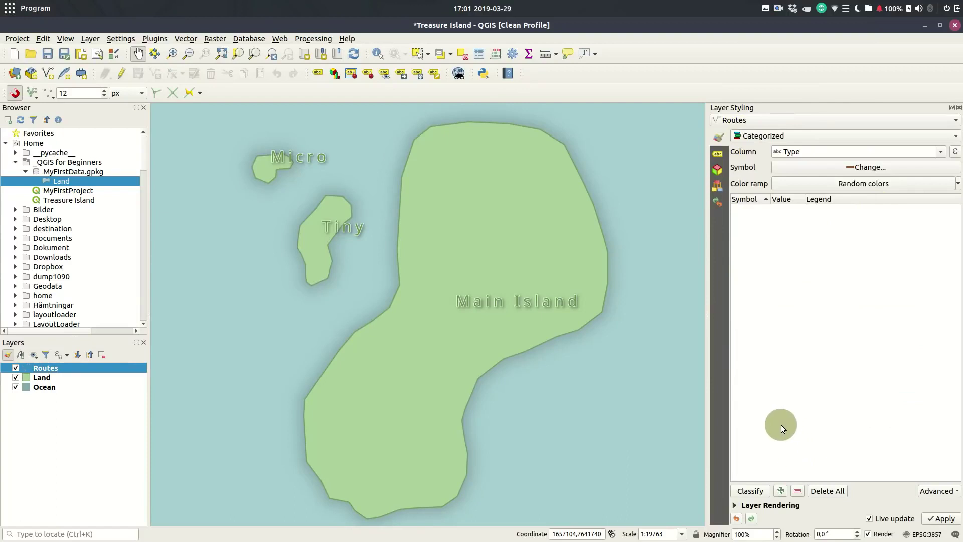
# Classify the Routes layer by its Type values and set the Path category's line color to black.
pyautogui.click(763, 490)
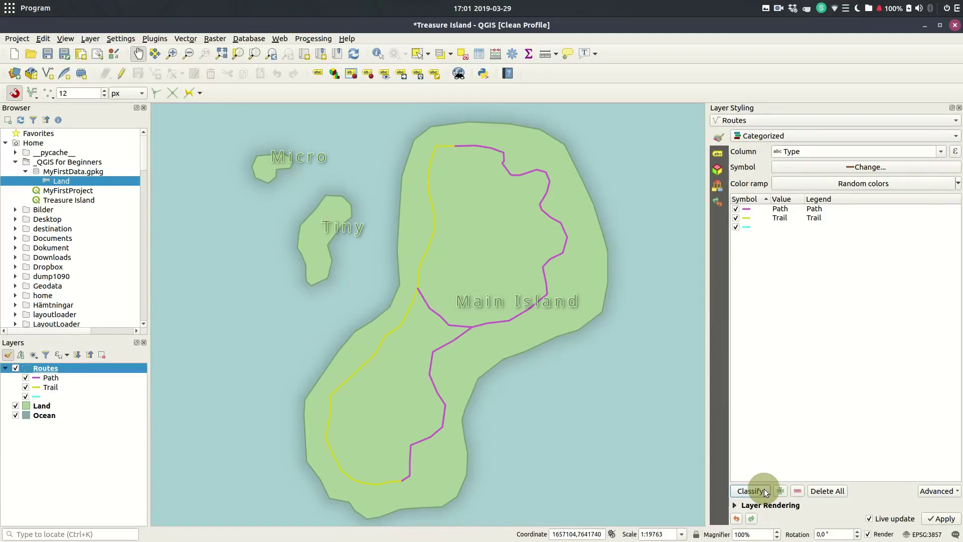
pyautogui.doubleClick(747, 208)
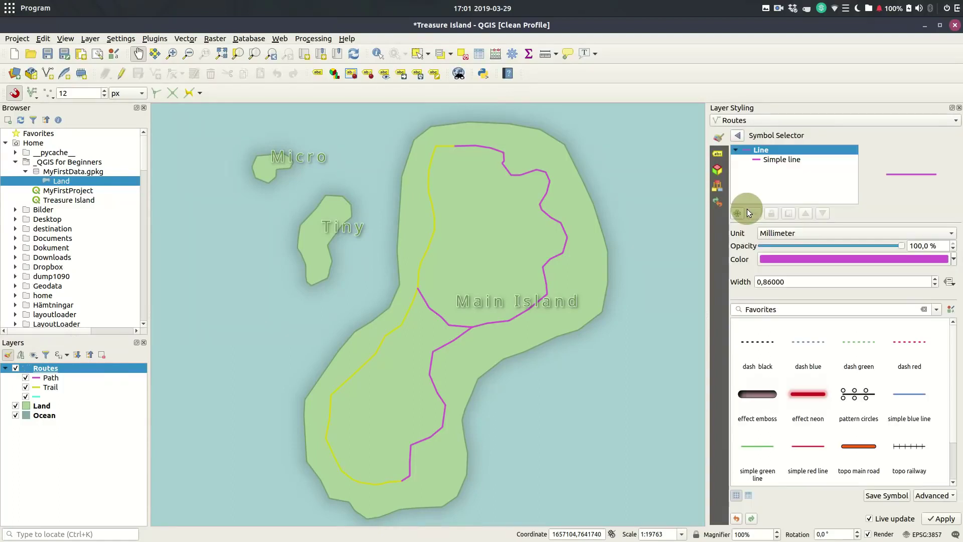
pyautogui.click(953, 259)
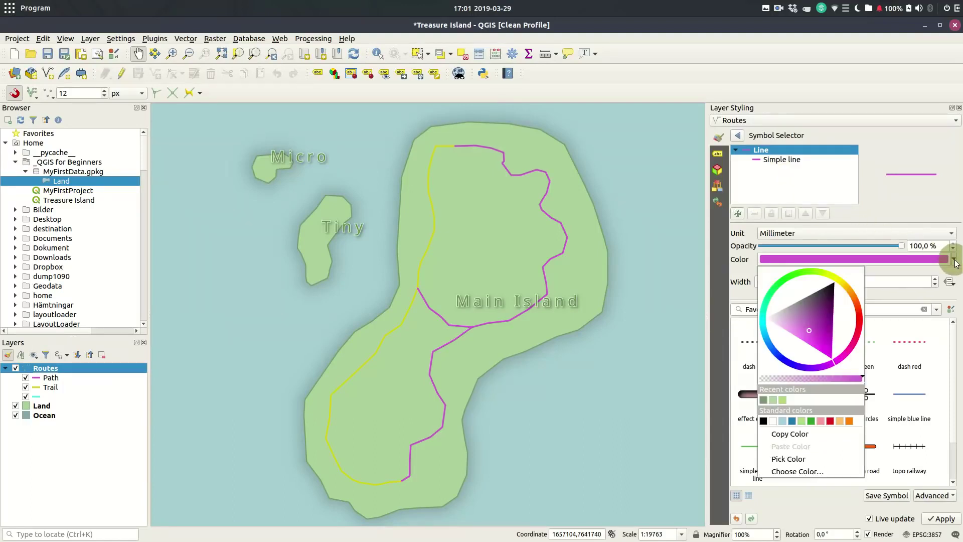
pyautogui.click(830, 283)
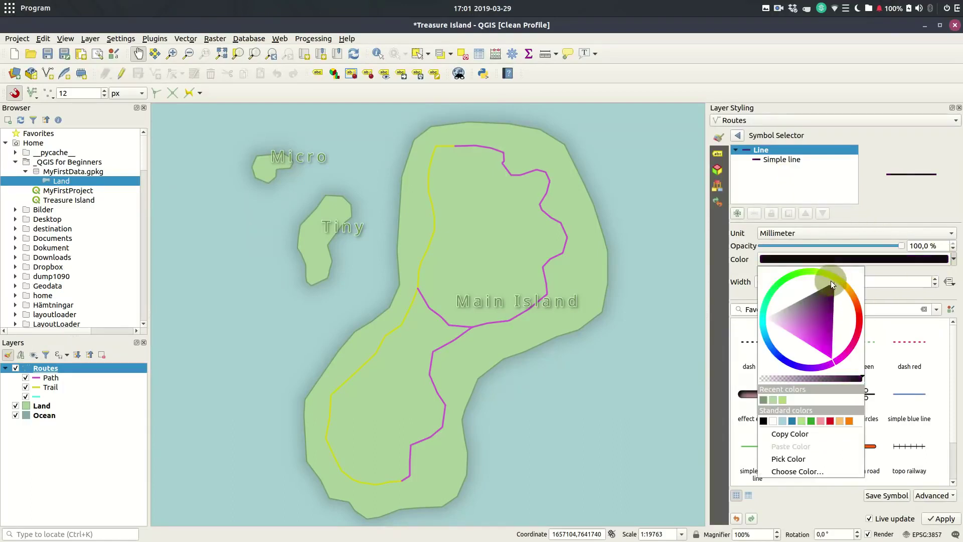
# Adjust the Path category's simple line stroke width and give it a dotted stroke style.
pyautogui.click(777, 165)
pyautogui.click(778, 159)
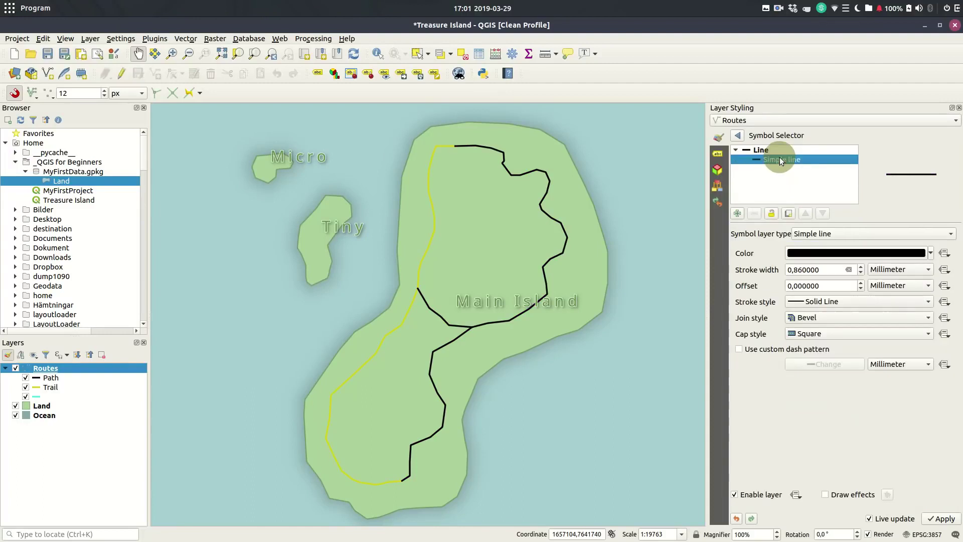
pyautogui.scroll(-2, 829, 270)
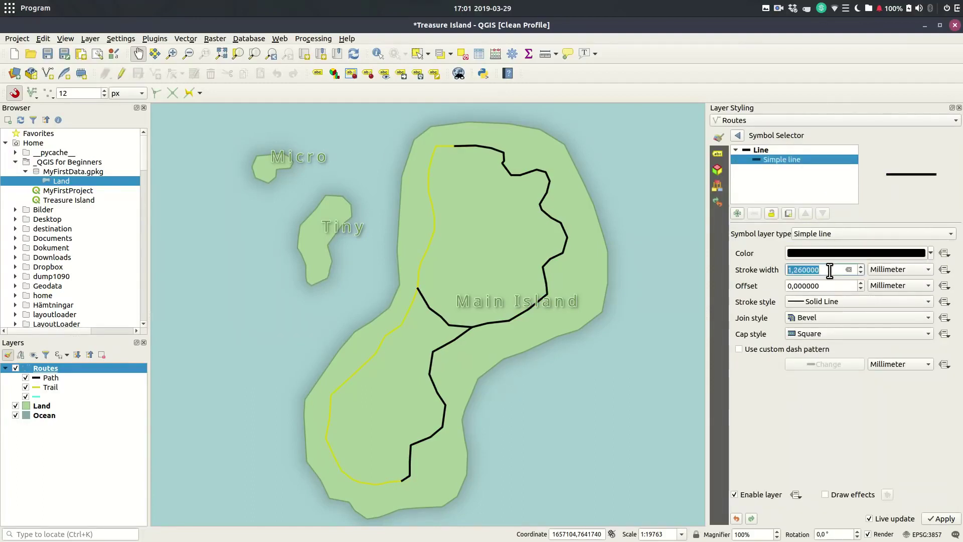
pyautogui.click(864, 303)
pyautogui.click(861, 338)
pyautogui.click(787, 185)
pyautogui.click(737, 134)
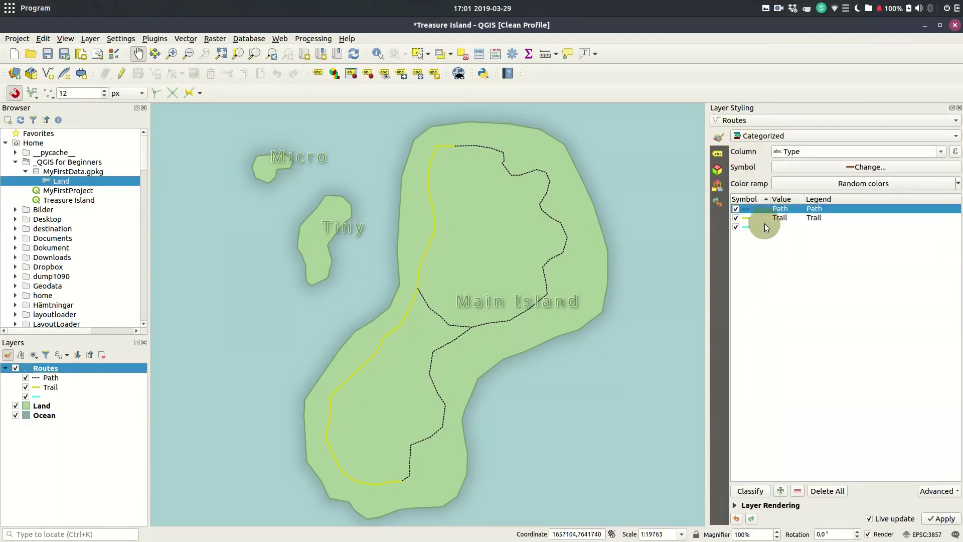
# Style the Trail category's simple line as a black, dashed stroke.
pyautogui.click(748, 221)
pyautogui.doubleClick(750, 217)
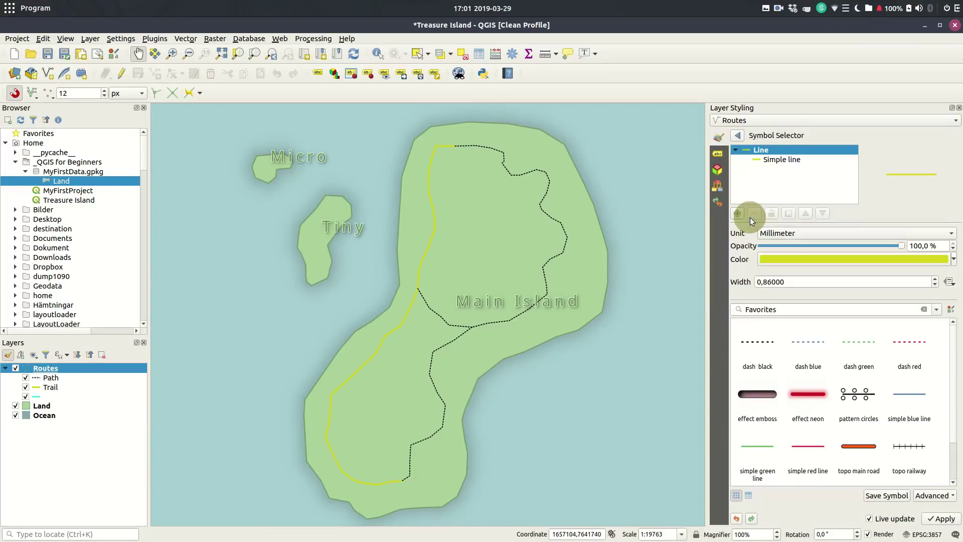
pyautogui.click(815, 166)
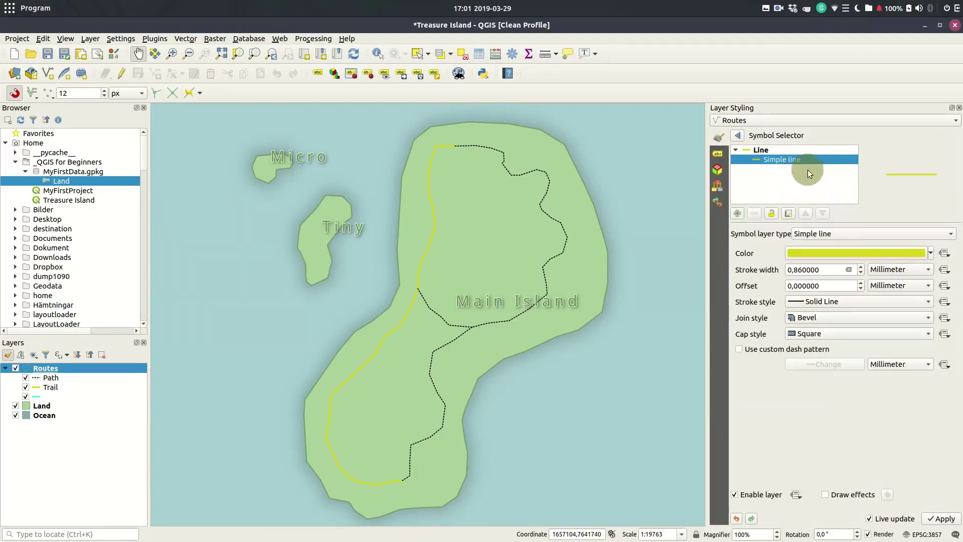
pyautogui.click(930, 253)
pyautogui.moveTo(863, 305); pyautogui.dragTo(778, 312)
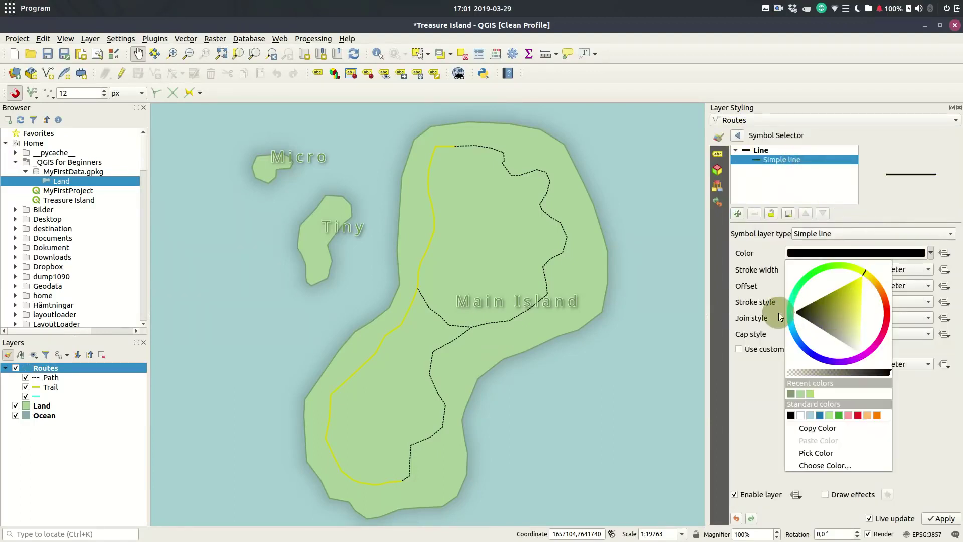
pyautogui.click(778, 261)
pyautogui.click(823, 298)
pyautogui.click(832, 318)
pyautogui.click(840, 280)
pyautogui.click(737, 136)
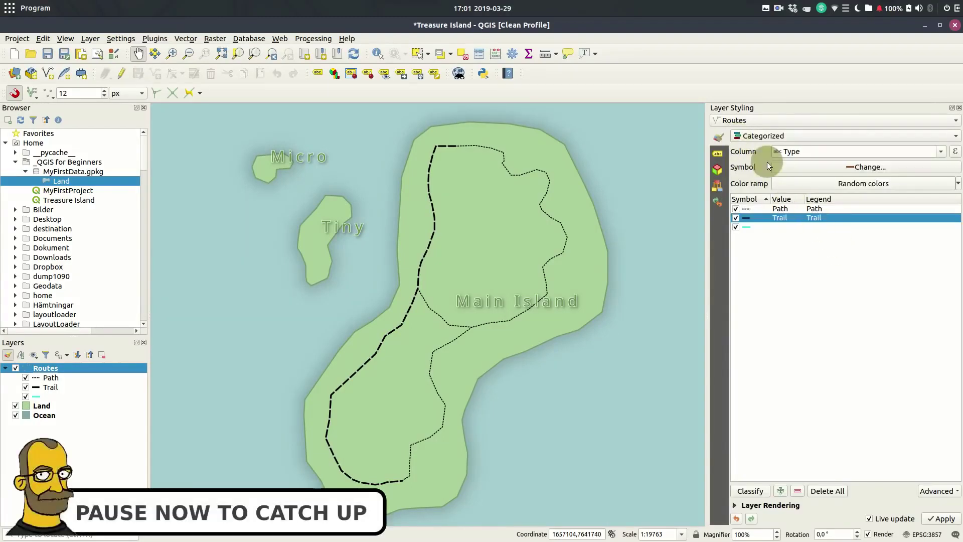
# Turn on single labels for the Routes layer using the Name field.
pyautogui.click(720, 152)
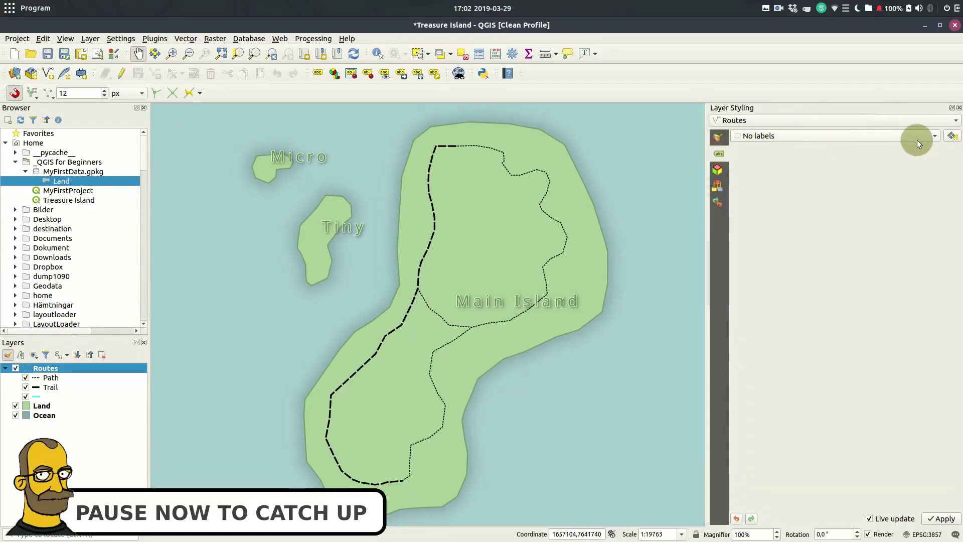
pyautogui.click(929, 137)
pyautogui.click(850, 149)
pyautogui.click(842, 151)
pyautogui.click(835, 166)
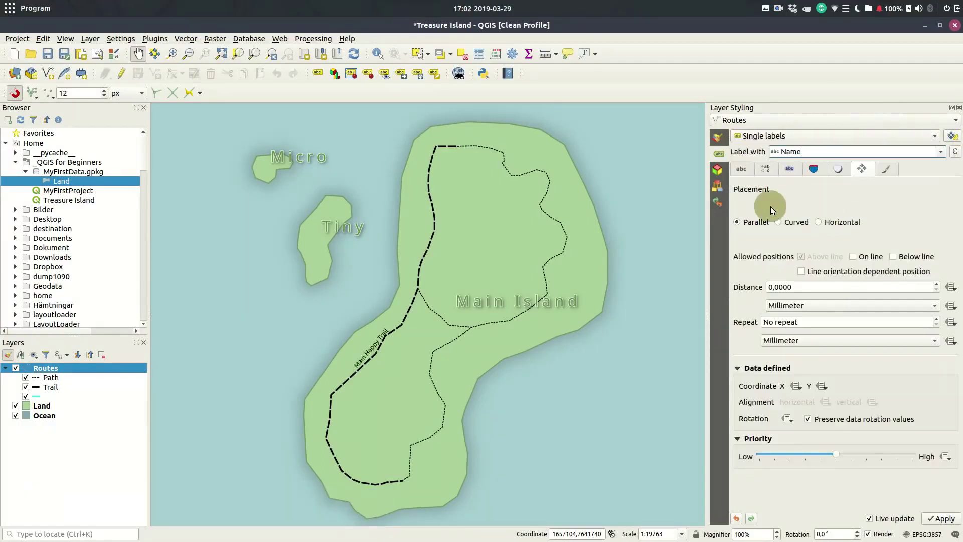
# Set the Routes label text size to 18 points and the letter spacing to 1.5.
pyautogui.scroll(8, 822, 253)
pyautogui.click(843, 354)
pyautogui.scroll(3, 843, 337)
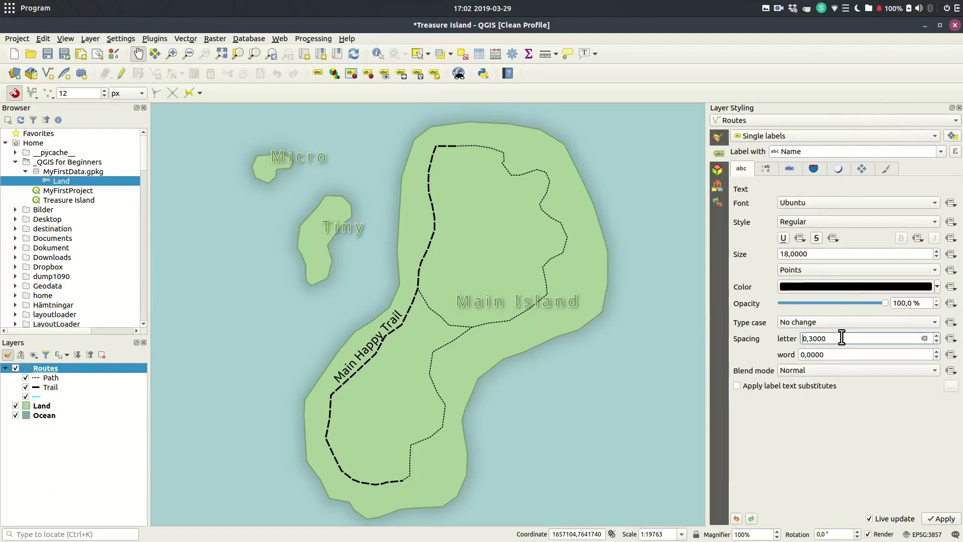
pyautogui.scroll(7, 843, 338)
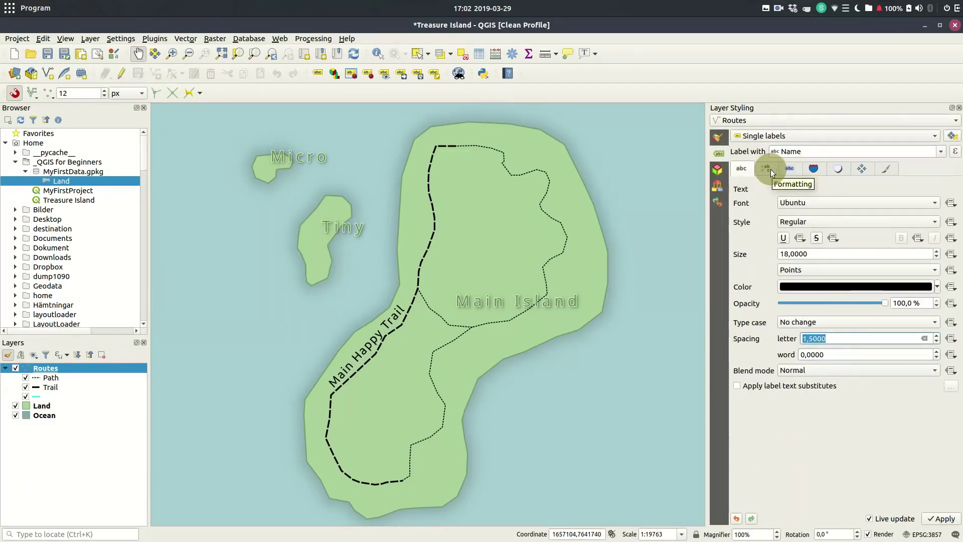
# Give the Routes labels an italic font style and set their placement to Curved.
pyautogui.click(820, 221)
pyautogui.click(826, 197)
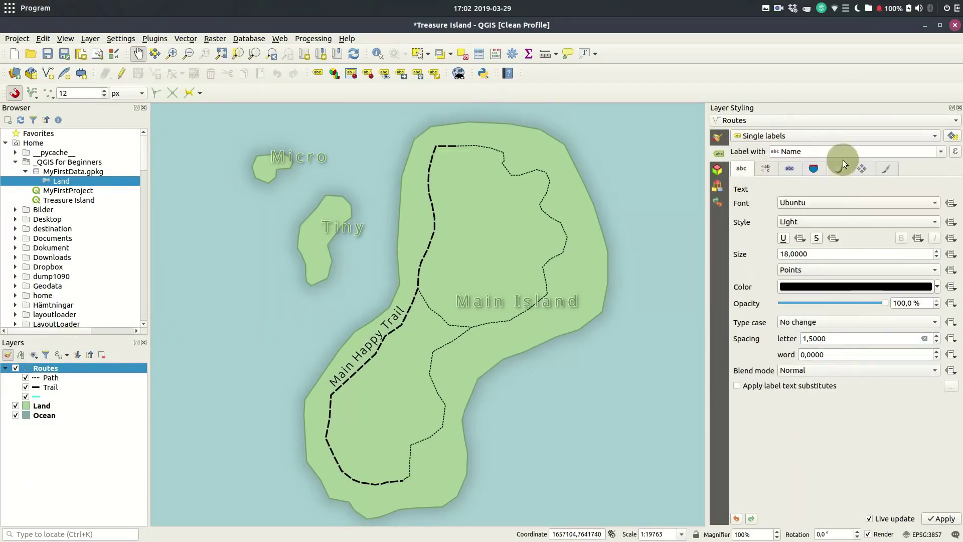
pyautogui.click(847, 221)
pyautogui.click(834, 168)
pyautogui.click(862, 170)
pyautogui.click(790, 223)
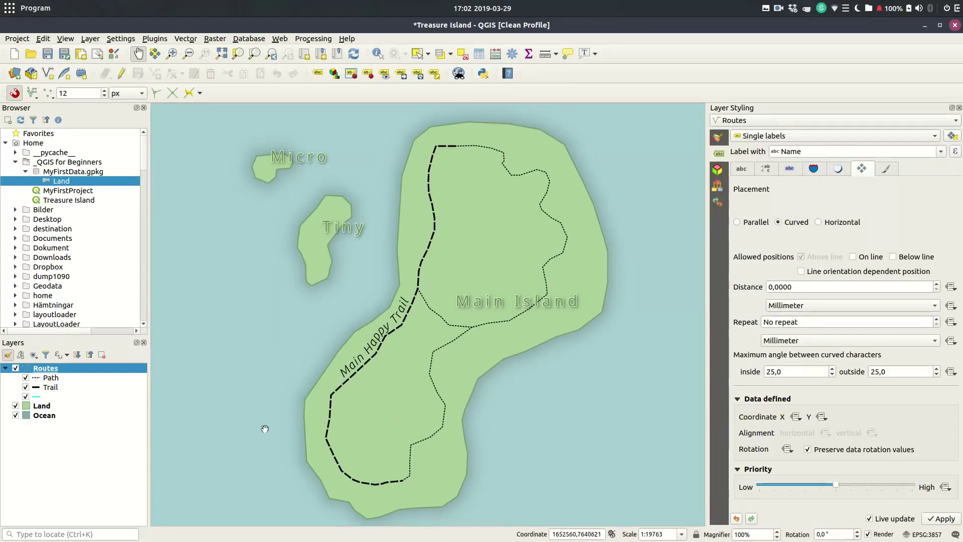
# Save the current Routes styling as the layer's default style through its layer properties.
pyautogui.doubleClick(36, 370)
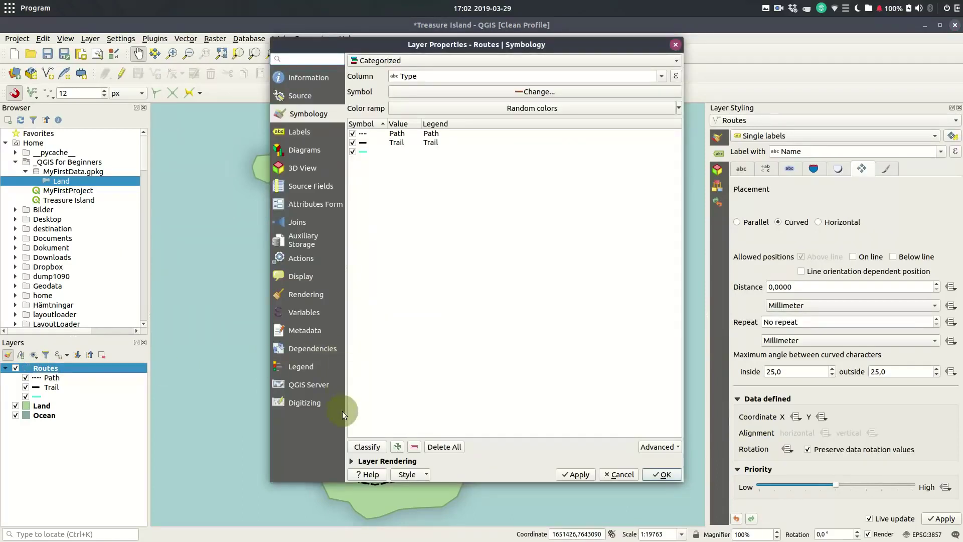
pyautogui.click(409, 474)
pyautogui.click(431, 411)
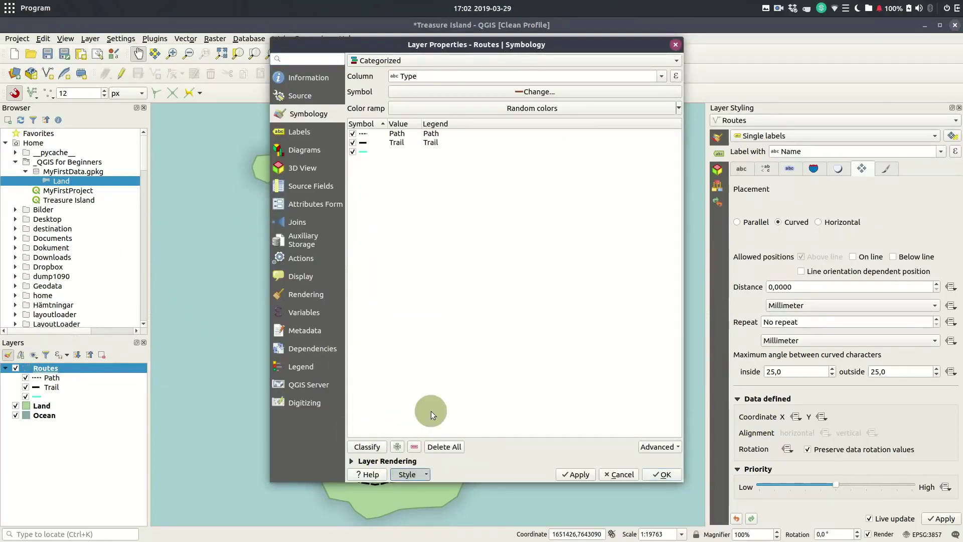
pyautogui.click(516, 274)
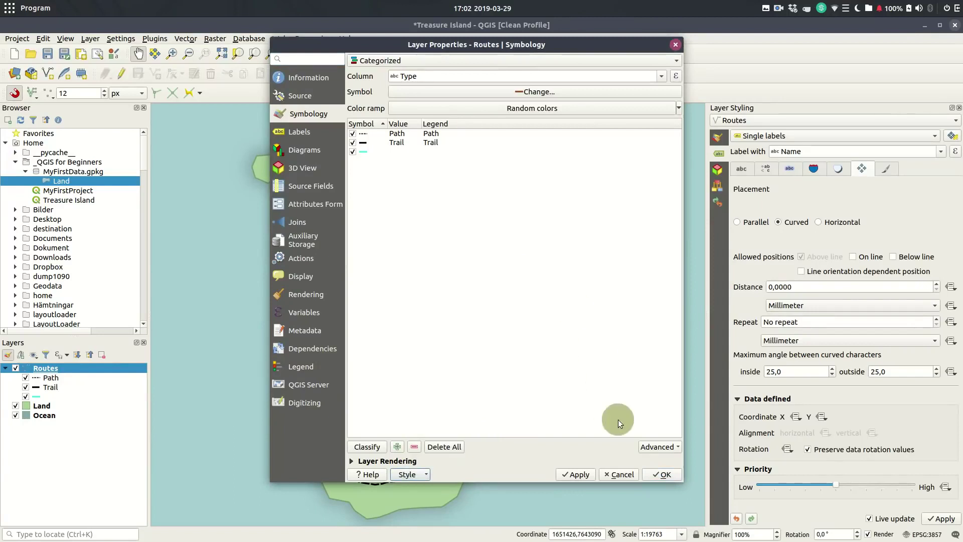
pyautogui.click(664, 474)
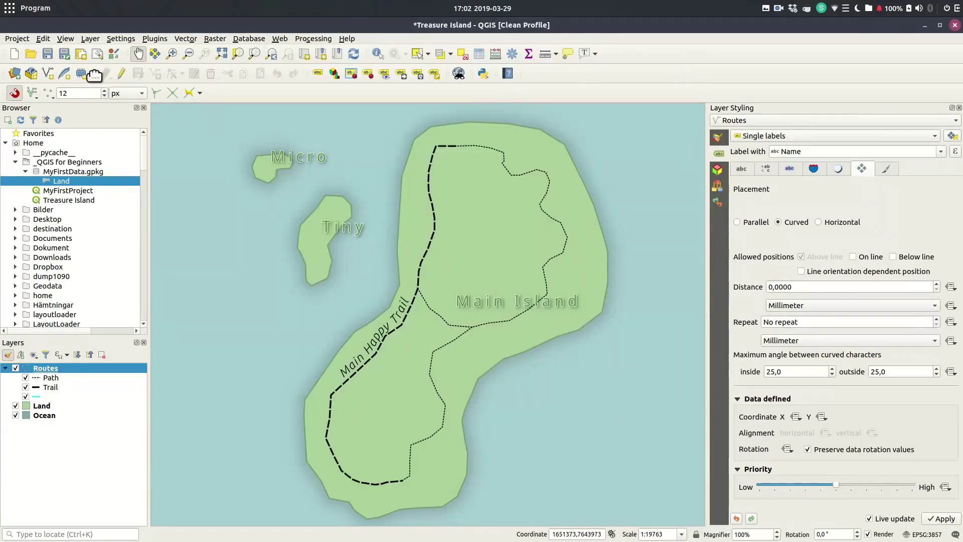
# Set up a new GeoPackage layer in MyFirstData.gpkg with table name Points and geometry type Point.
pyautogui.click(31, 74)
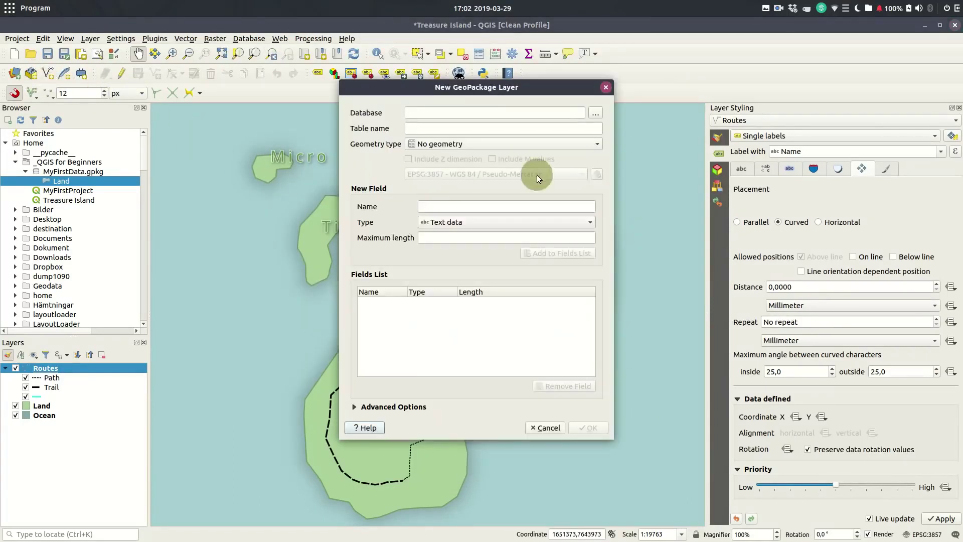
pyautogui.click(597, 113)
pyautogui.click(376, 179)
pyautogui.doubleClick(375, 180)
pyautogui.doubleClick(481, 131)
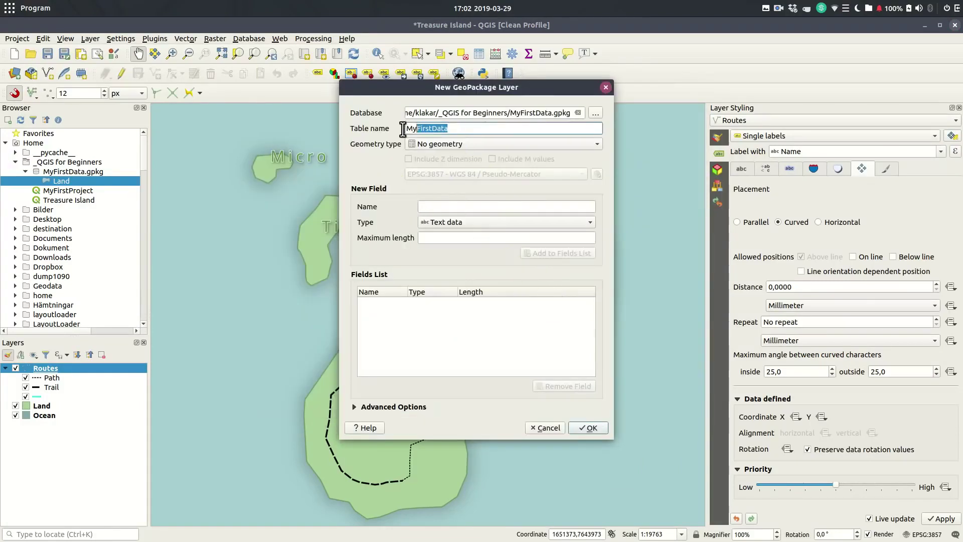
pyautogui.write('Points')
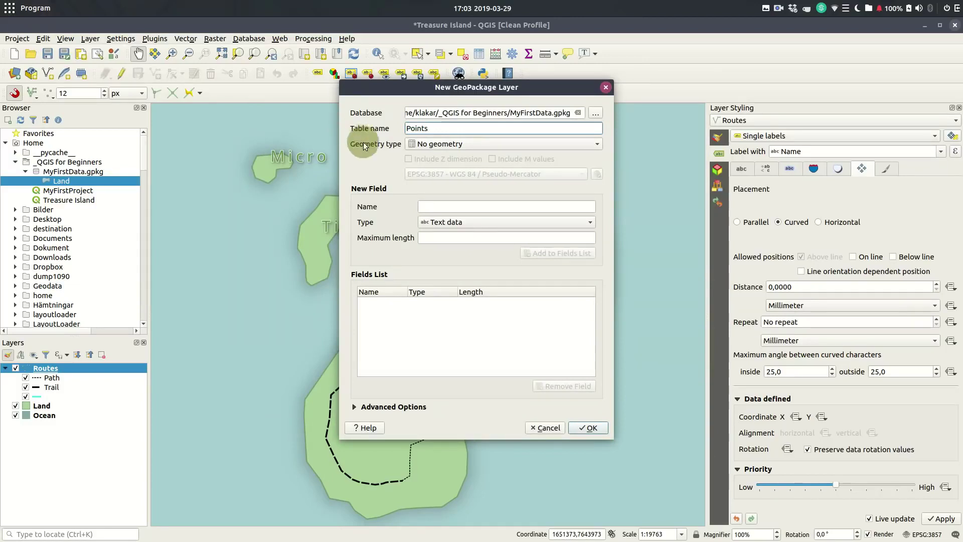
pyautogui.click(432, 144)
pyautogui.click(439, 158)
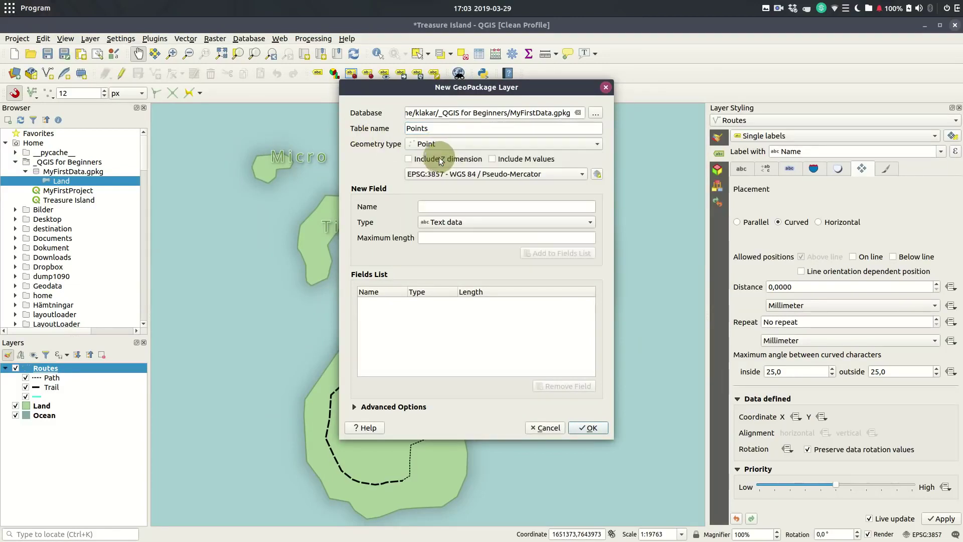
# Define text fields Type and Name for the Points table and add it to the existing database as a new layer.
pyautogui.click(536, 206)
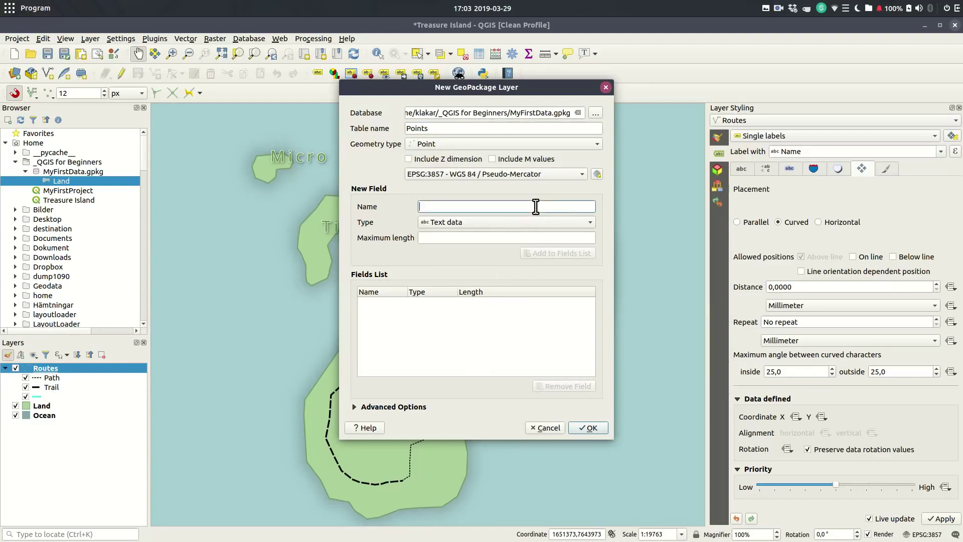
pyautogui.write('Type')
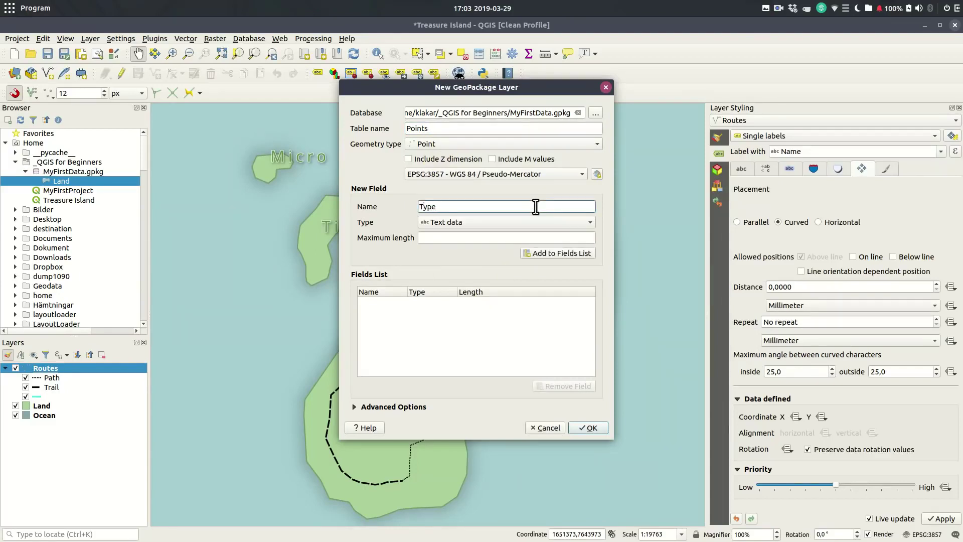
pyautogui.click(539, 253)
pyautogui.click(492, 209)
pyautogui.write('Name')
pyautogui.click(575, 251)
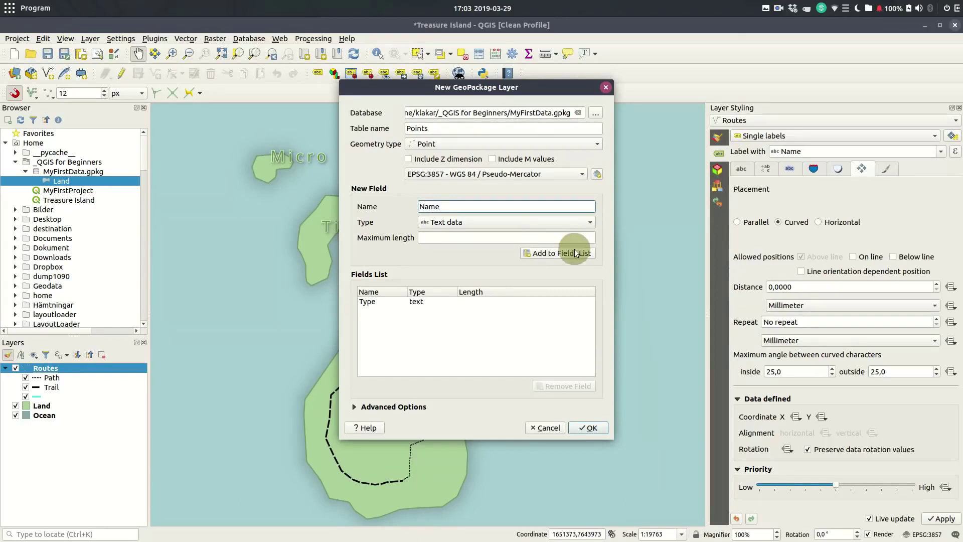
pyautogui.click(588, 426)
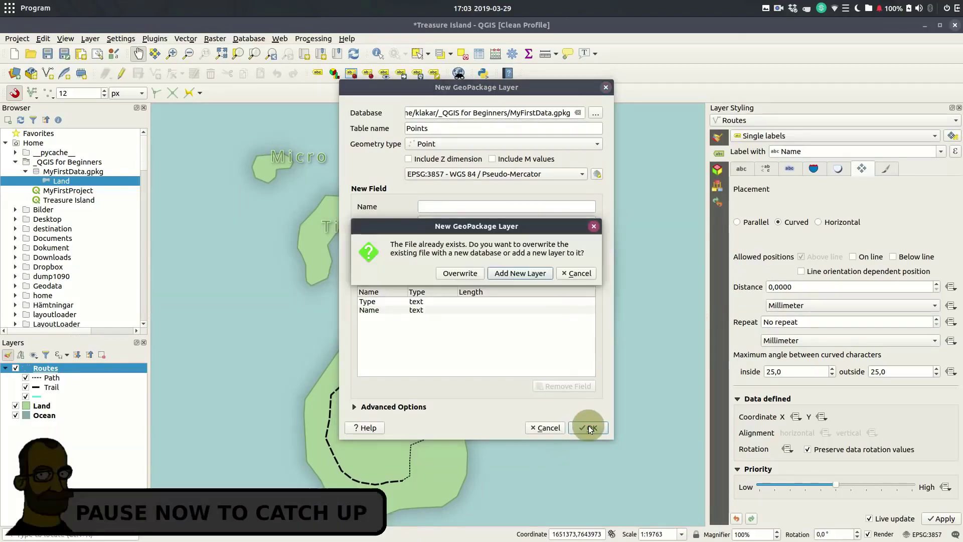
pyautogui.click(521, 272)
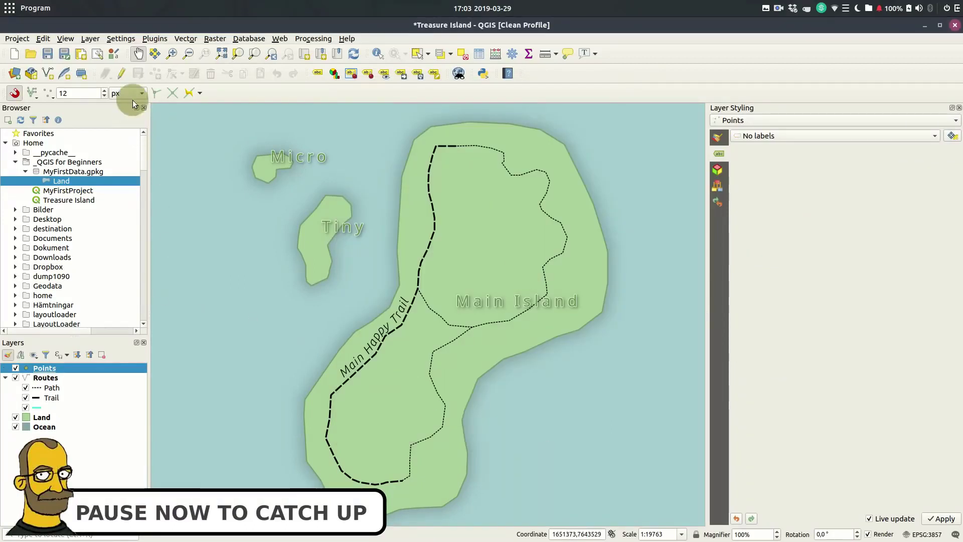
# Start editing the Points layer and add a point of Type Light in the northeast of Main Island.
pyautogui.click(121, 73)
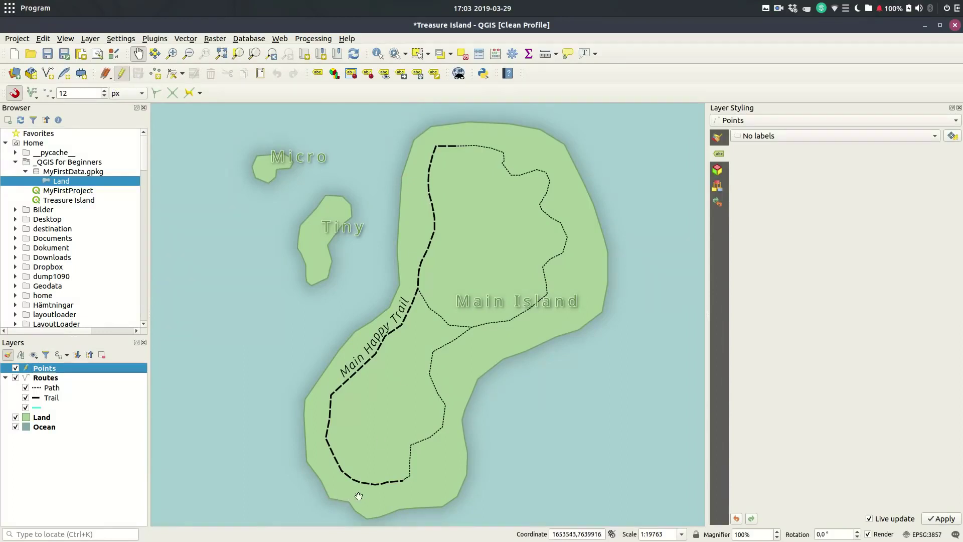
pyautogui.click(157, 73)
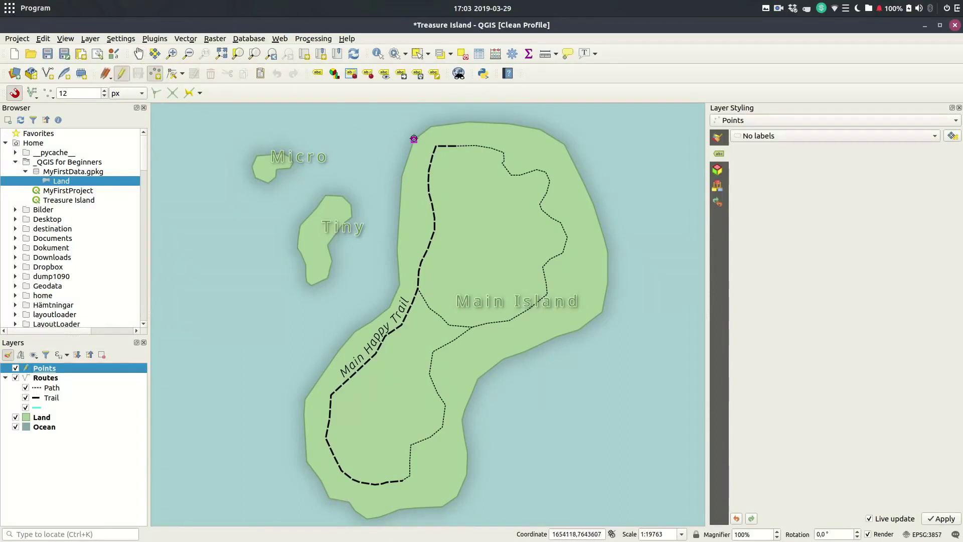
pyautogui.click(538, 144)
pyautogui.click(354, 274)
pyautogui.write('Light')
pyautogui.click(585, 317)
# Add a point of Type House in the northwest of Main Island and fill in the resident's full name as its Name.
pyautogui.click(416, 214)
pyautogui.click(366, 267)
pyautogui.write('House')
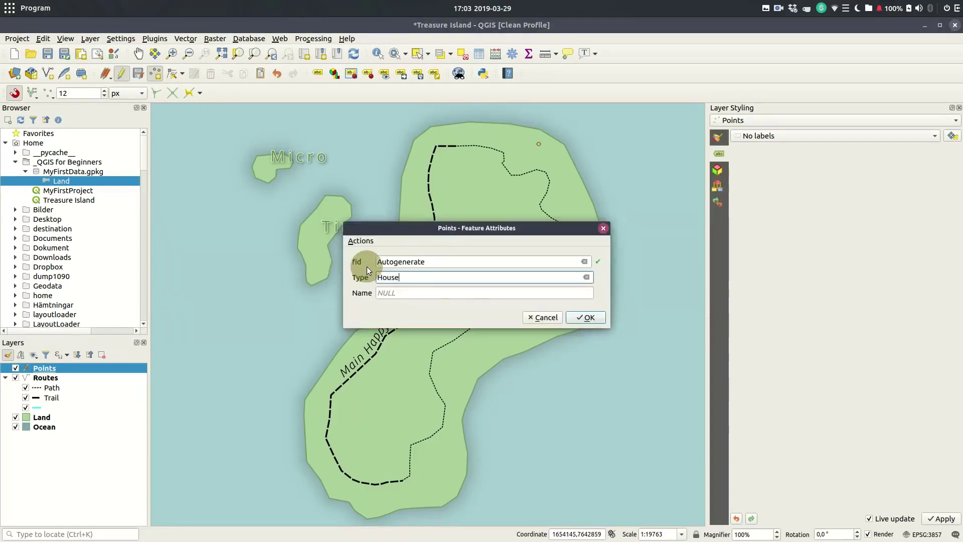
pyautogui.click(354, 291)
pyautogui.write('Jim Hawkins')
pyautogui.press('Return')
# Add four more House points along the western side of Main Happy Trail.
pyautogui.click(366, 338)
pyautogui.click(365, 270)
pyautogui.write('House')
pyautogui.click(585, 317)
pyautogui.click(352, 345)
pyautogui.click(353, 274)
pyautogui.write('House')
pyautogui.press('Return')
pyautogui.click(299, 260)
pyautogui.write('House')
pyautogui.press('Return')
pyautogui.click(322, 394)
pyautogui.press('Return')
# Add a point of Type Treasure in the middle of Main Island, just north of its label.
pyautogui.click(311, 273)
pyautogui.write('Trew')
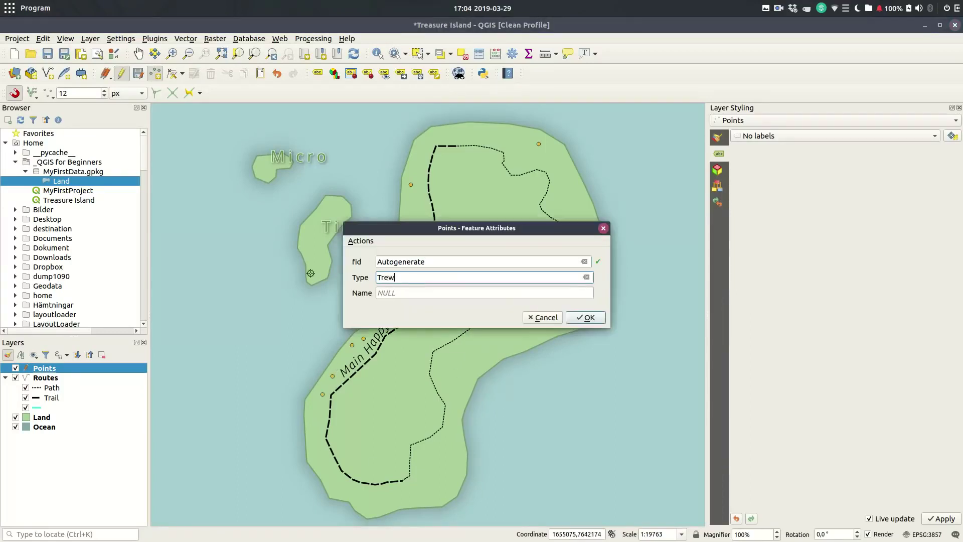
pyautogui.write('ure')
pyautogui.click(582, 318)
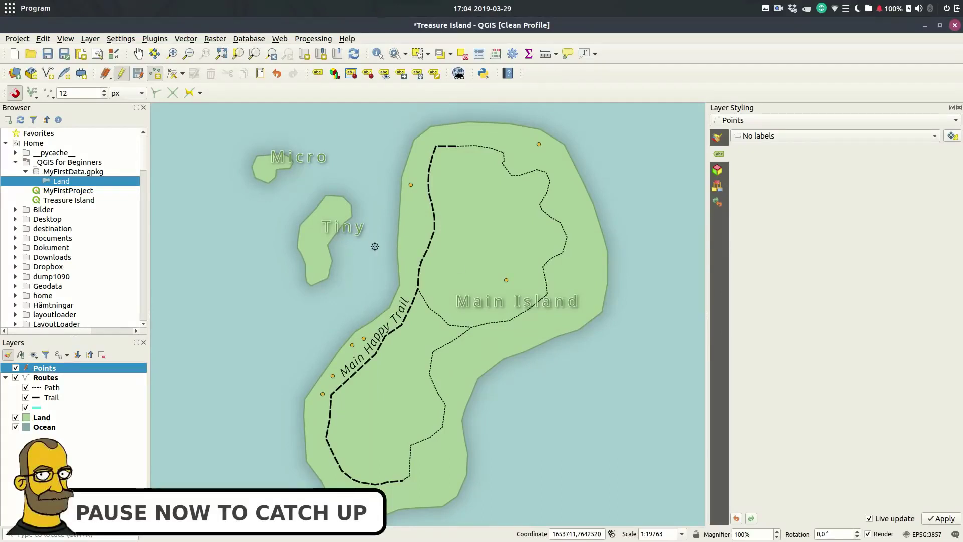
# Save the Points edits and stop editing the layer, and hide the unnamed class of the Routes layer.
pyautogui.click(138, 75)
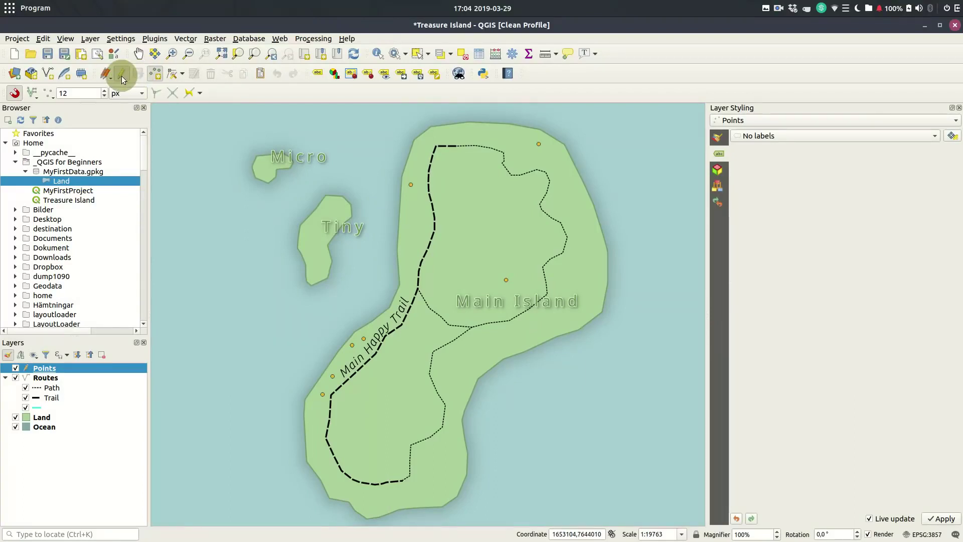
pyautogui.click(122, 76)
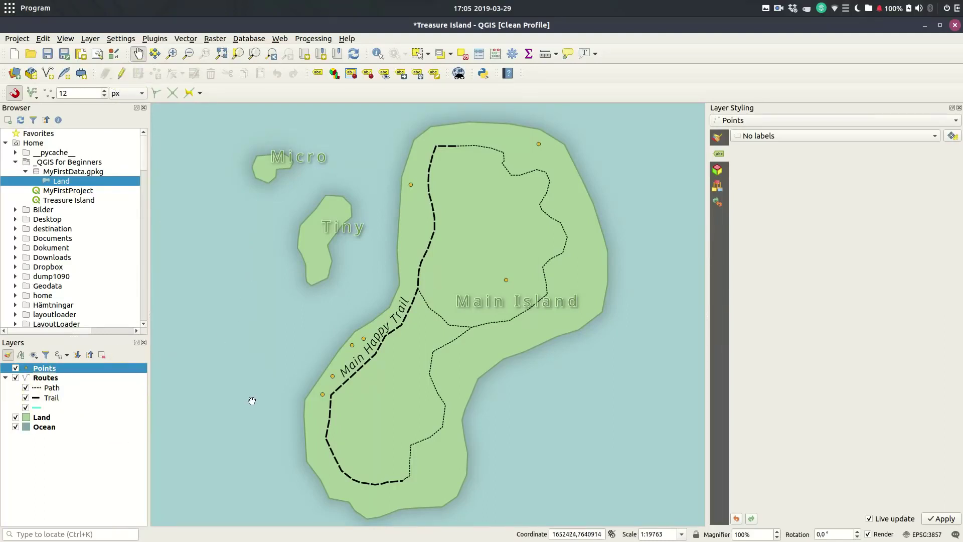
pyautogui.click(25, 407)
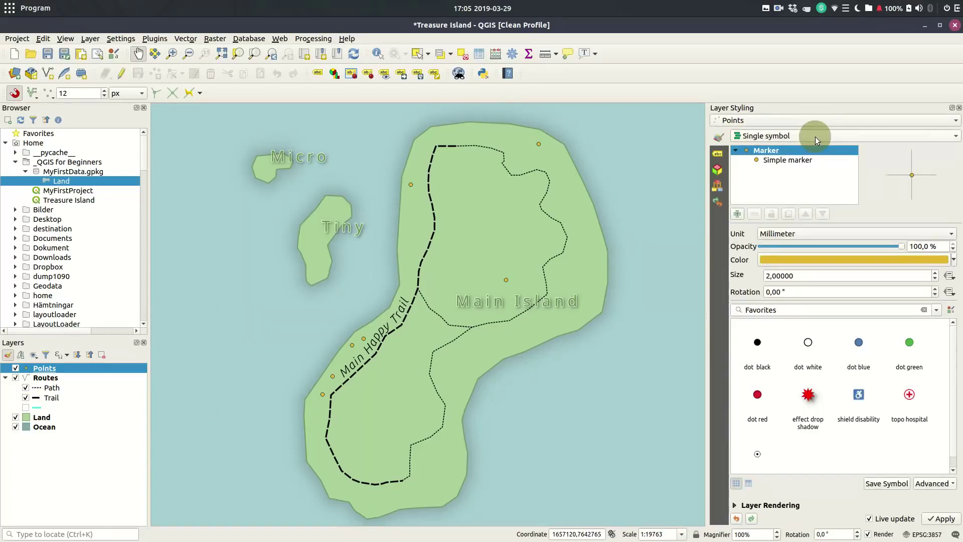
# Categorize the Points layer by the Type column, classify its values, and disable the empty class.
pyautogui.click(814, 136)
pyautogui.click(804, 152)
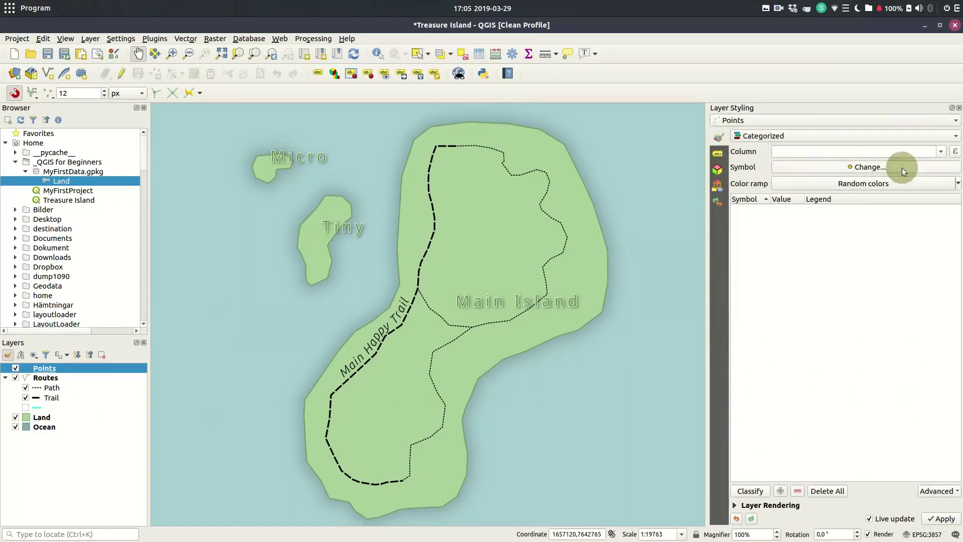
pyautogui.click(940, 151)
pyautogui.click(802, 161)
pyautogui.click(750, 490)
pyautogui.click(739, 235)
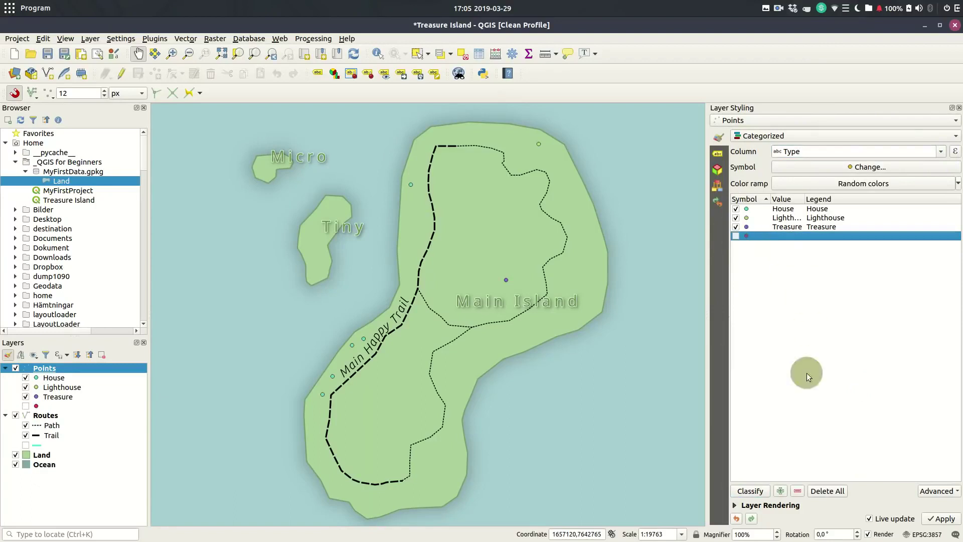
# Style the House category as a black square simple marker.
pyautogui.doubleClick(753, 209)
pyautogui.click(787, 159)
pyautogui.click(923, 269)
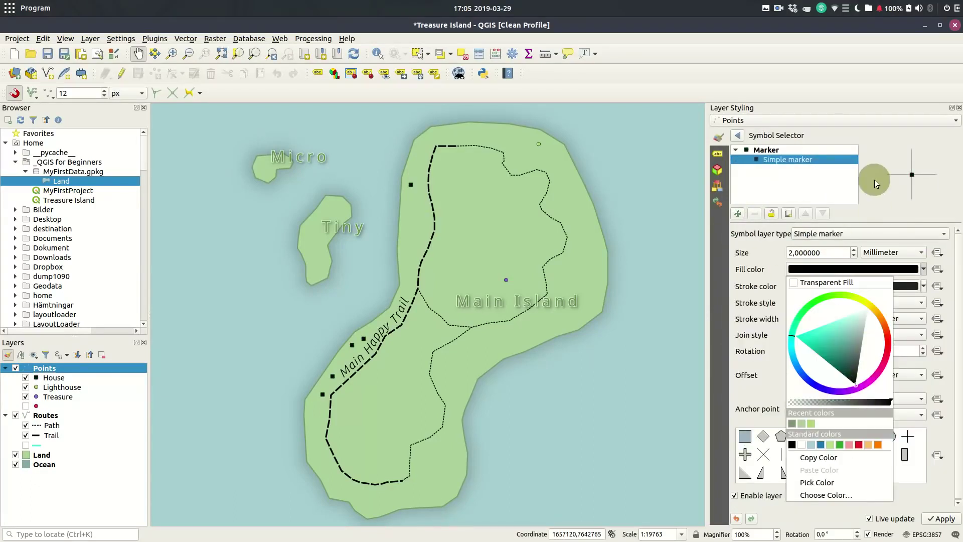
pyautogui.click(737, 135)
pyautogui.click(738, 135)
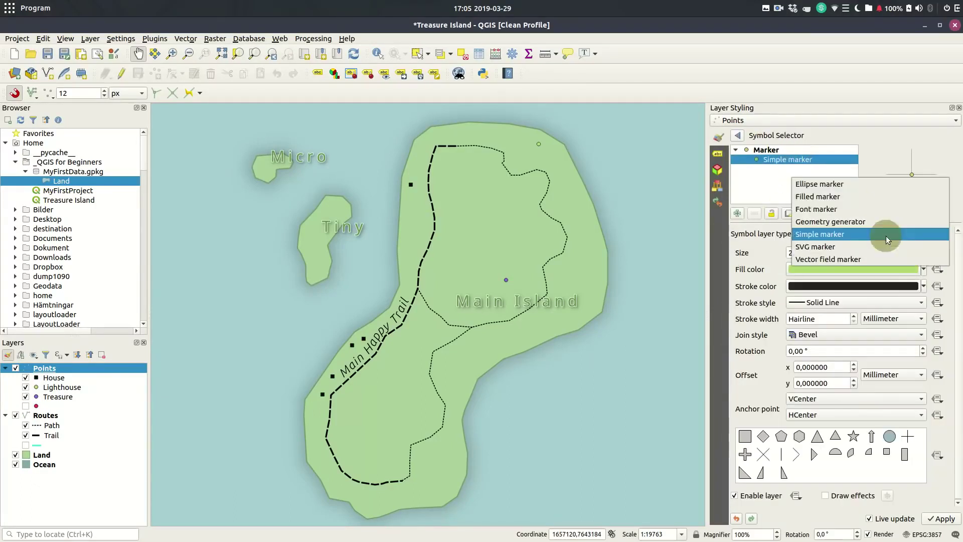
# Change the Lighthouse symbol to the transport_lighthouse SVG marker with a black fill and an x offset of 0.
pyautogui.click(802, 231)
pyautogui.scroll(-2, 847, 361)
pyautogui.tripleClick(827, 285)
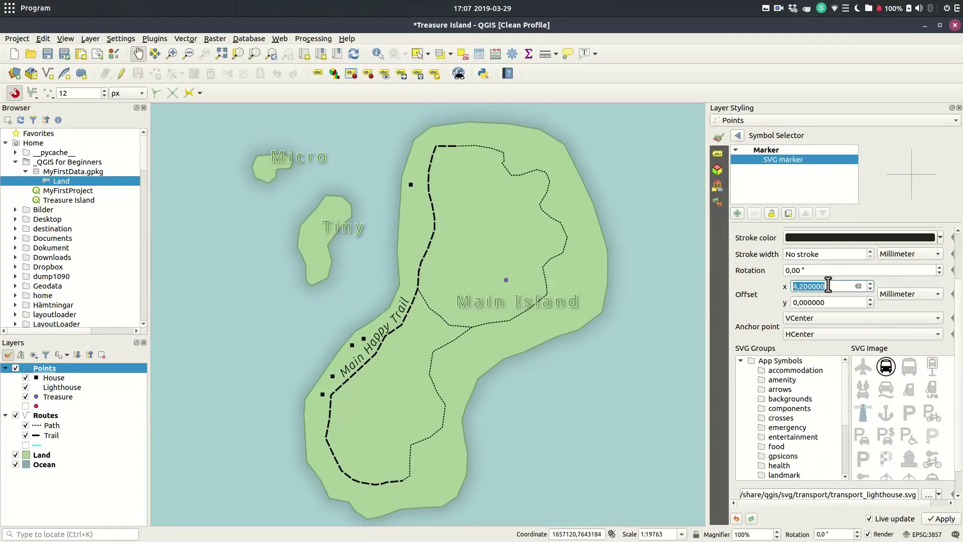
pyautogui.write('0')
pyautogui.scroll(3, 822, 269)
pyautogui.click(939, 284)
pyautogui.click(762, 248)
pyautogui.click(738, 134)
# Style the Treasure category as a red cross marker of size 10.2 mm with a 0.6 mm stroke, rotated 45°.
pyautogui.click(747, 228)
pyautogui.doubleClick(747, 229)
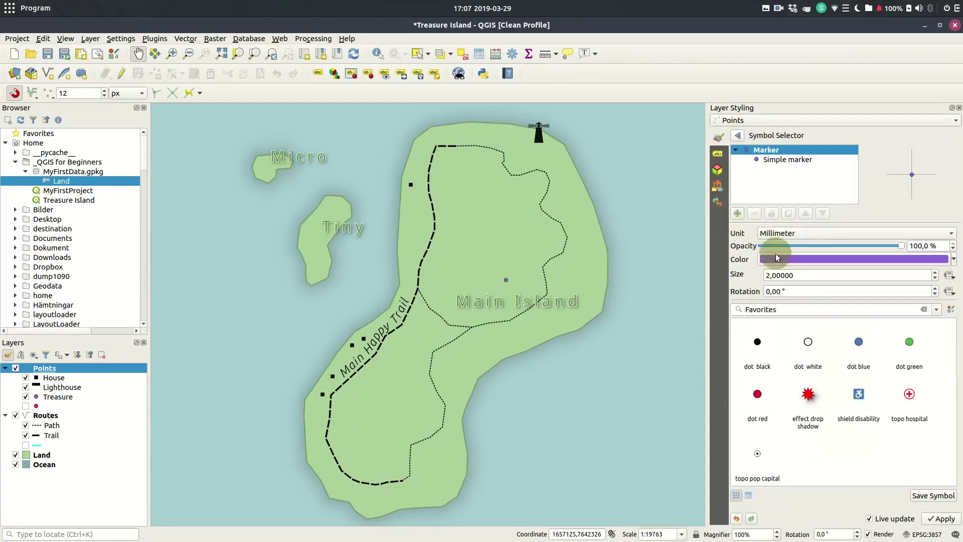
pyautogui.click(786, 160)
pyautogui.click(923, 269)
pyautogui.click(827, 316)
pyautogui.write('10,2')
pyautogui.press('Return')
pyautogui.scroll(3, 825, 318)
pyautogui.doubleClick(790, 351)
pyautogui.write('45')
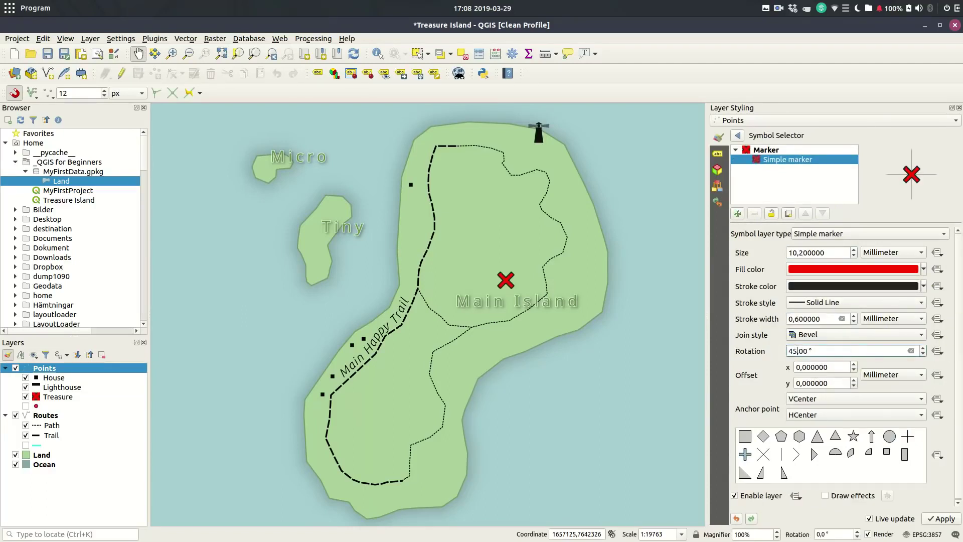
pyautogui.press('Return')
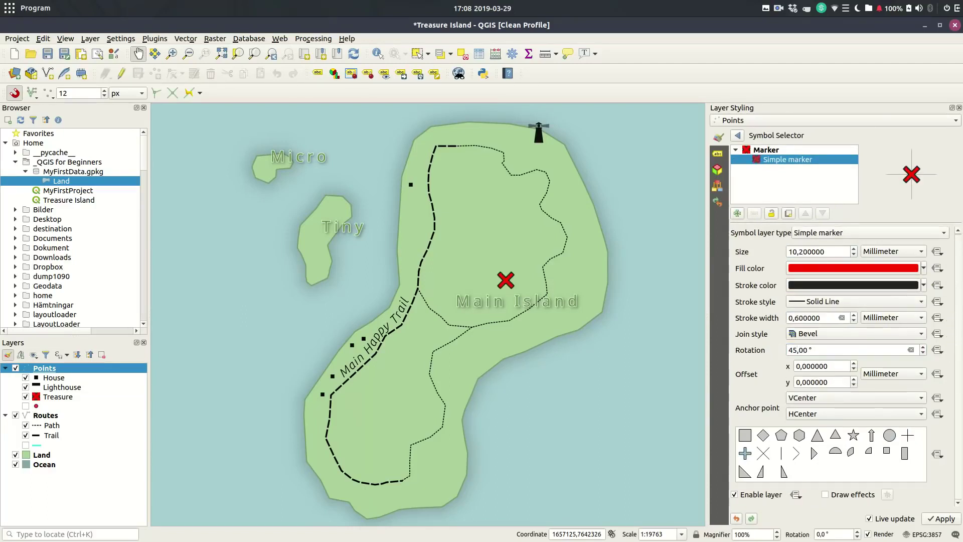
# Enable draw effects on the Treasure marker and add a drop shadow with 47.9 % opacity.
pyautogui.click(826, 495)
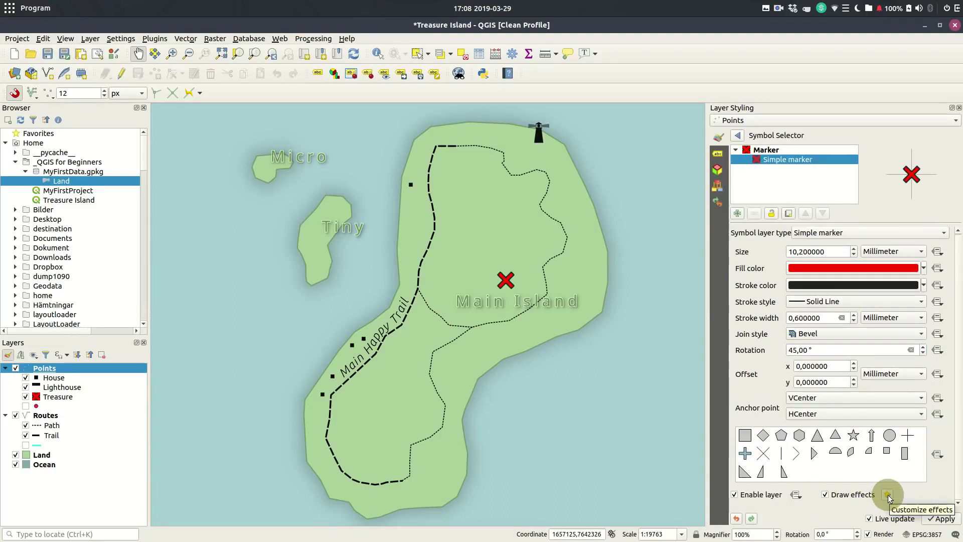
pyautogui.click(887, 494)
pyautogui.click(740, 188)
pyautogui.click(766, 189)
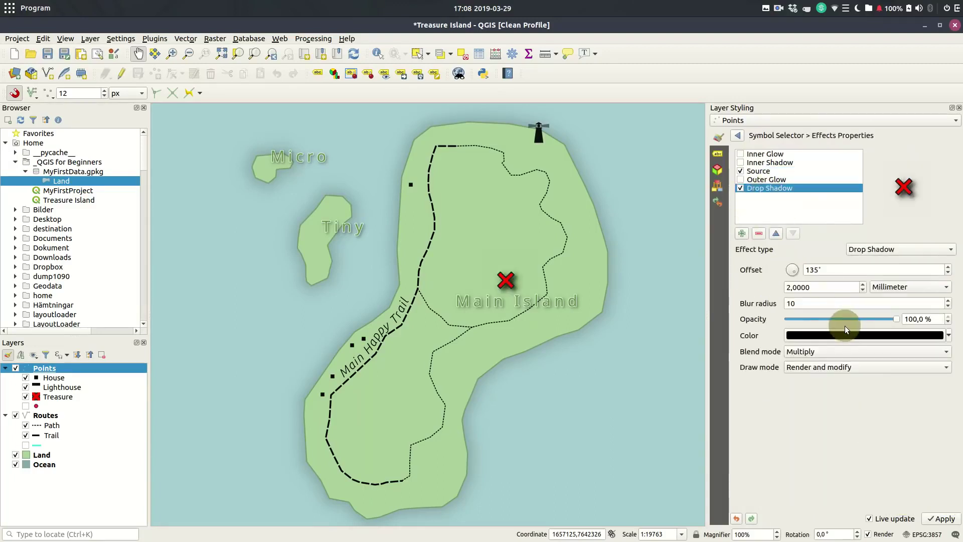
pyautogui.moveTo(867, 320)
pyautogui.mouseDown()
pyautogui.moveTo(882, 316)
pyautogui.moveTo(838, 318)
pyautogui.mouseUp()
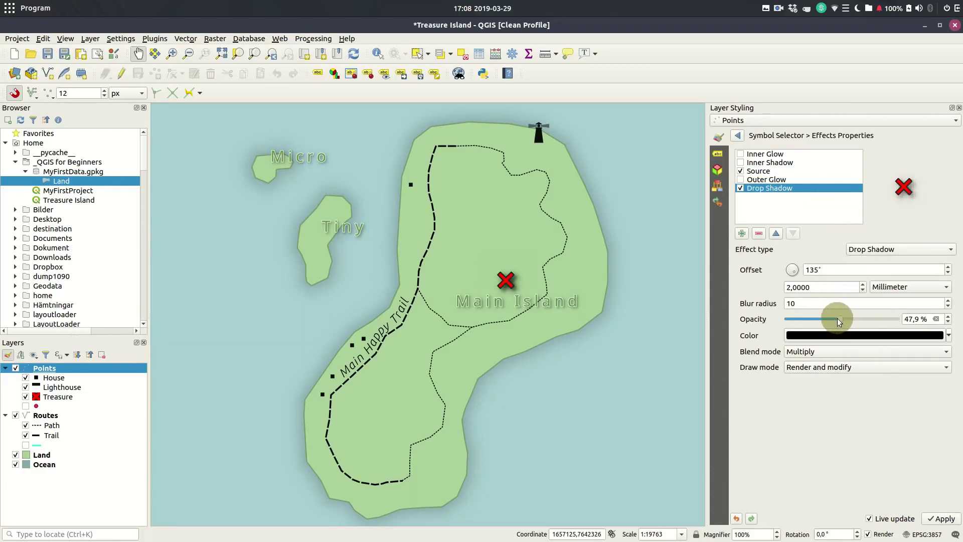
pyautogui.click(737, 137)
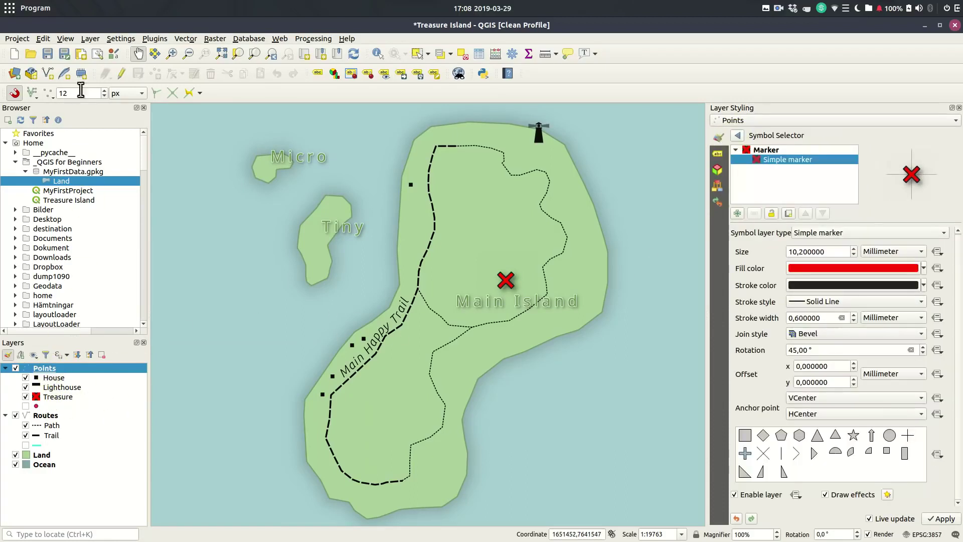
# Save the current style as the default for the Points layer, and save the project.
pyautogui.doubleClick(46, 371)
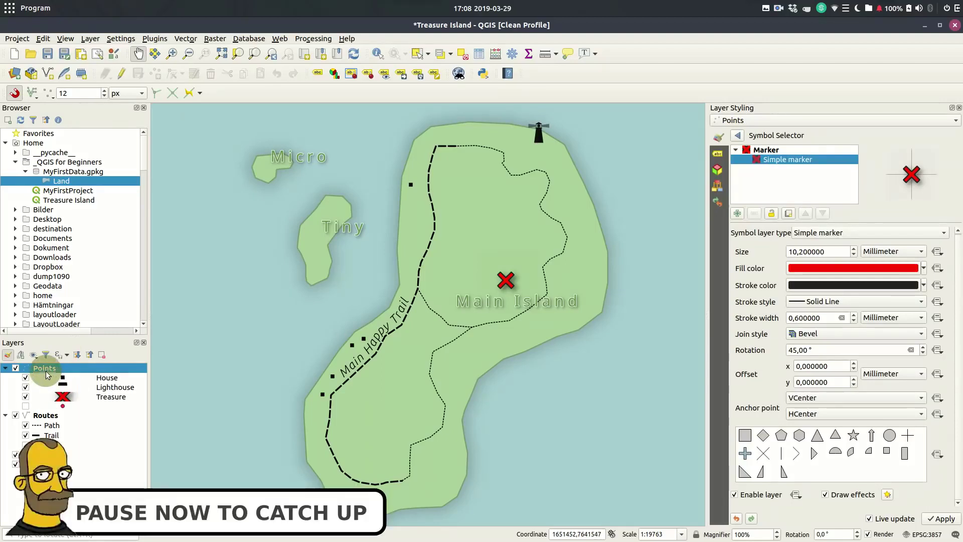
pyautogui.click(416, 475)
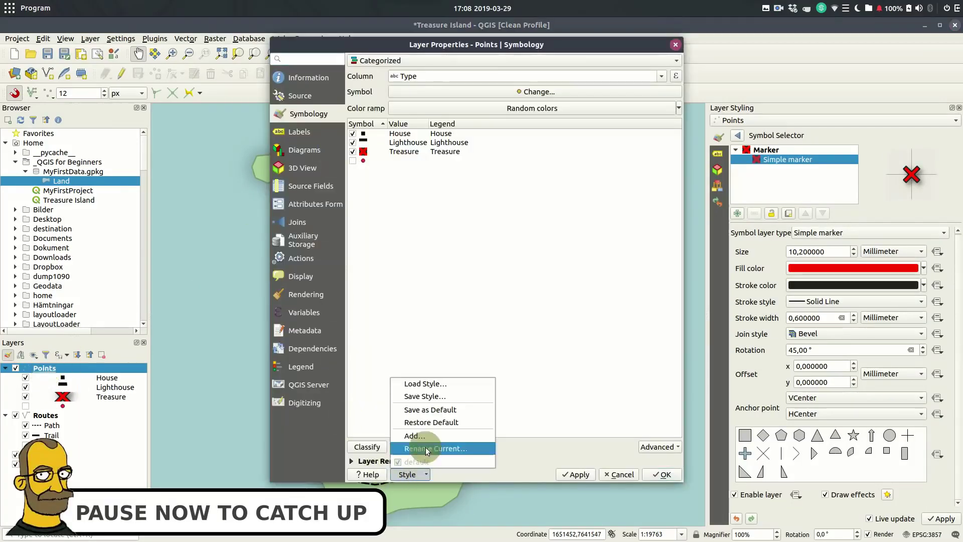
pyautogui.click(434, 412)
pyautogui.click(519, 273)
pyautogui.click(662, 474)
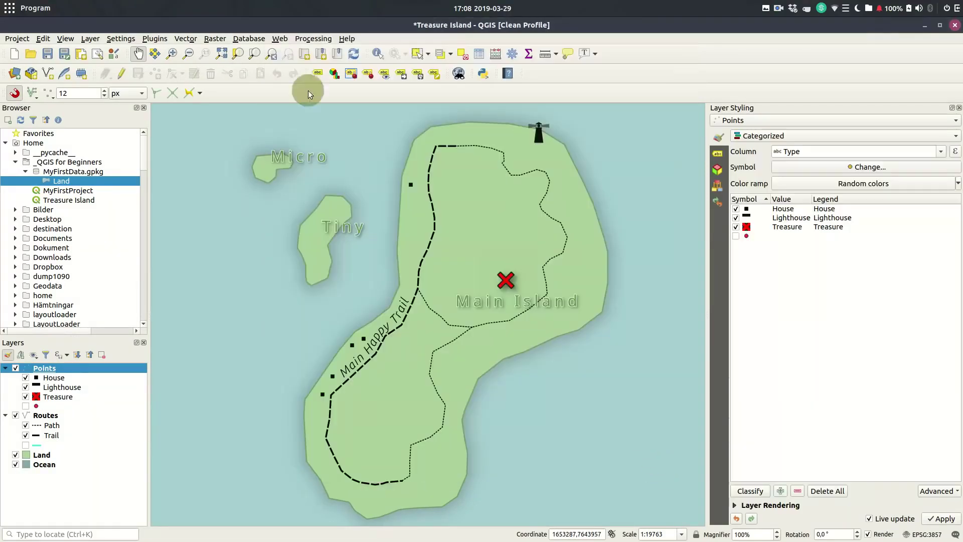
pyautogui.click(49, 59)
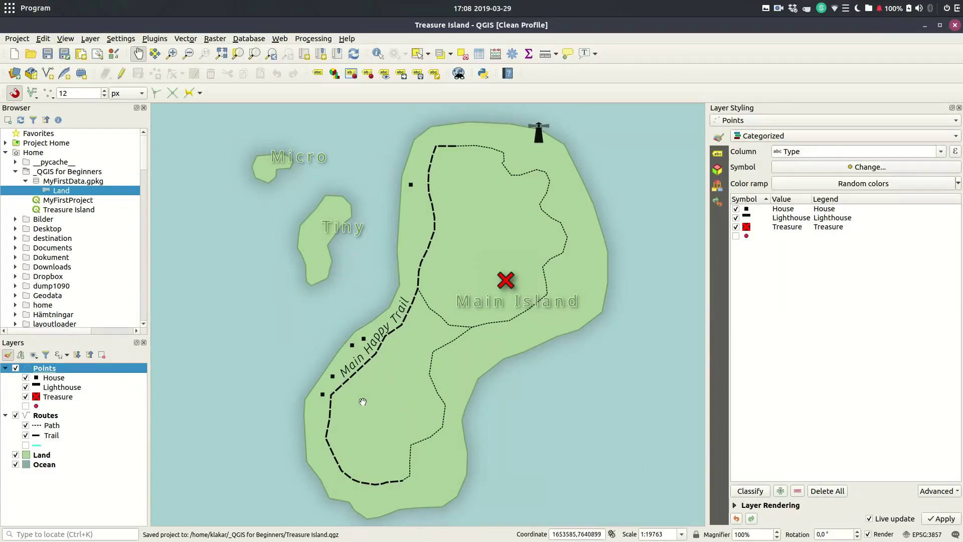
pyautogui.click(19, 39)
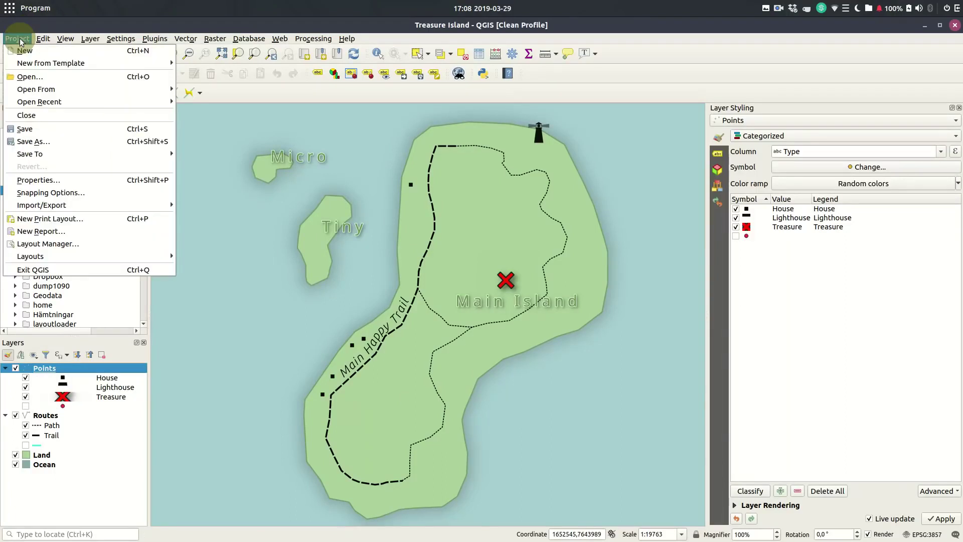
pyautogui.moveTo(65, 207)
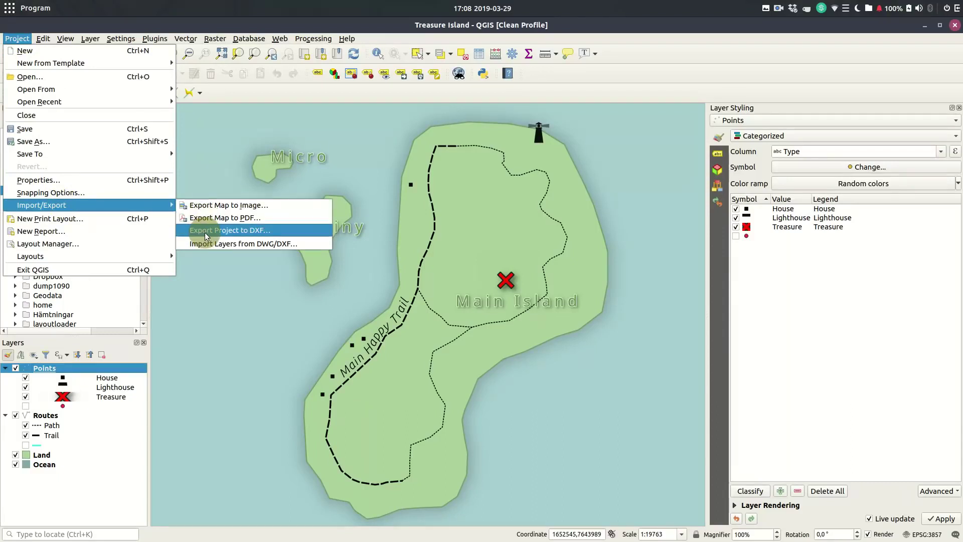
pyautogui.click(170, 25)
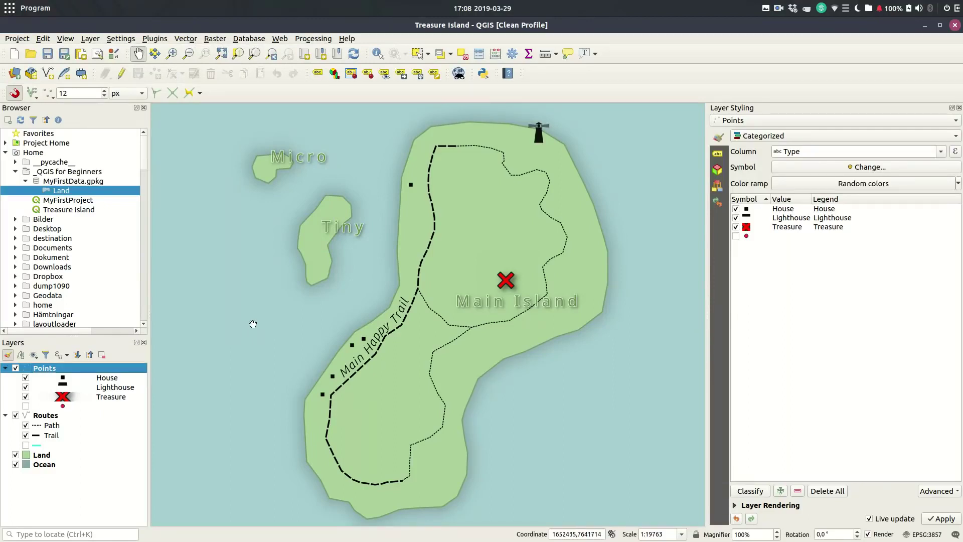
# Create a new print layout titled My First Layout and maximize its window.
pyautogui.click(23, 42)
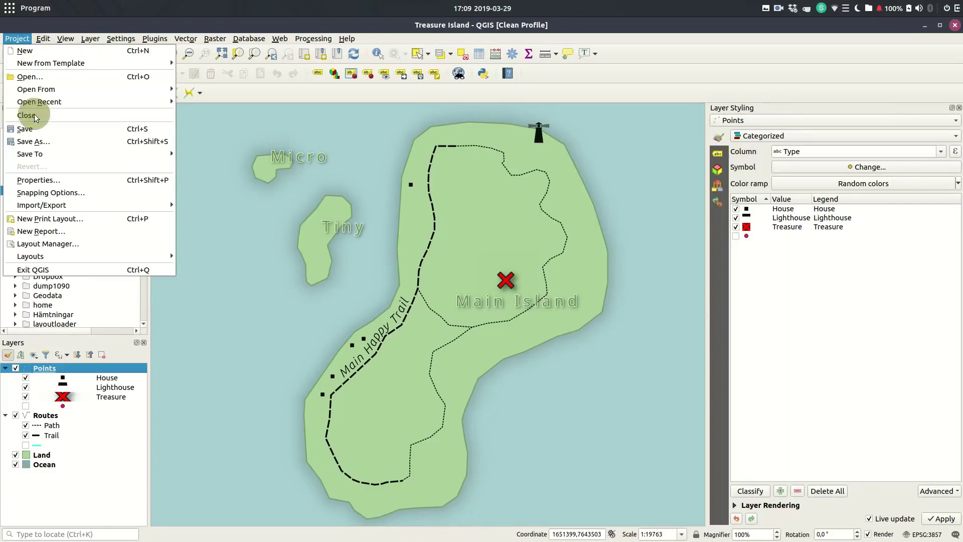
pyautogui.click(75, 223)
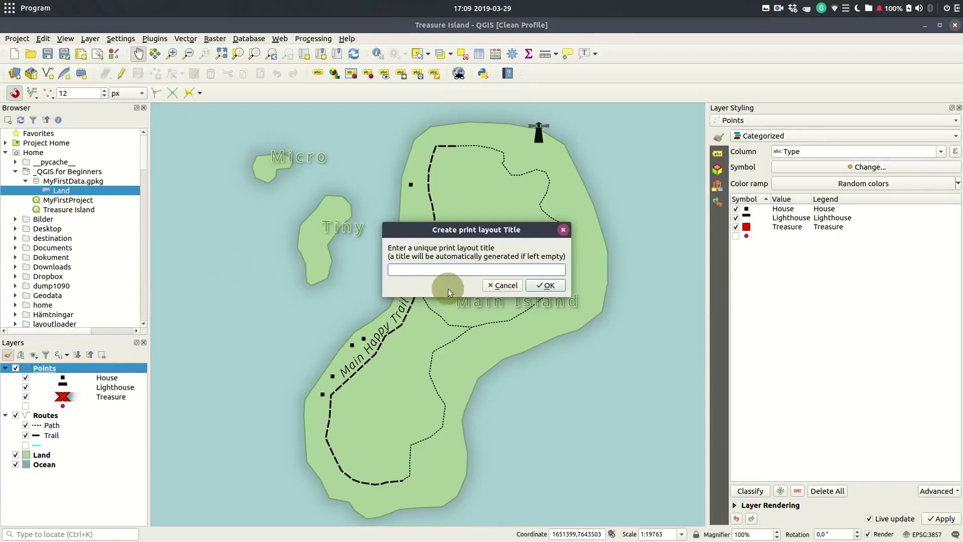
pyautogui.write('My pri')
pyautogui.press('BackSpace')
pyautogui.press('BackSpace')
pyautogui.press('BackSpace')
pyautogui.write('First')
pyautogui.press('Return')
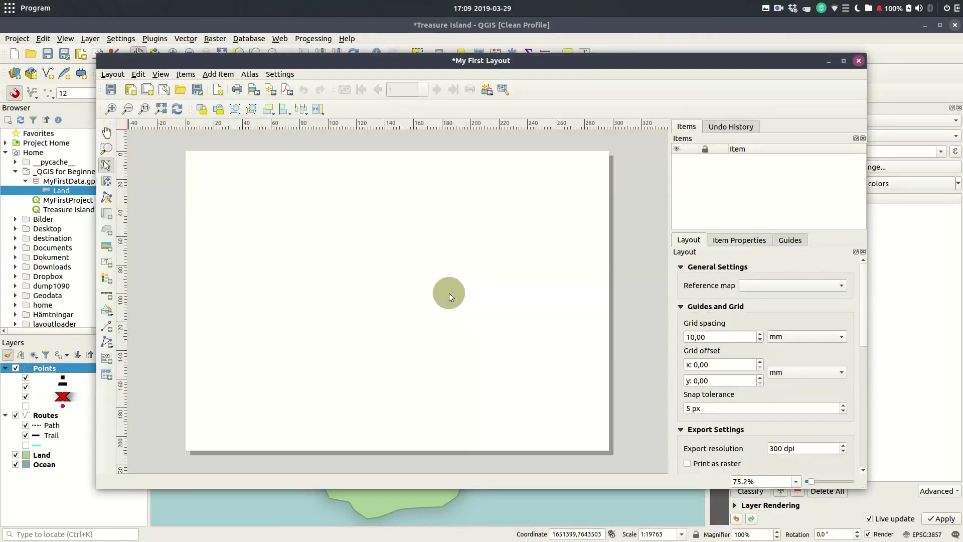
pyautogui.doubleClick(505, 61)
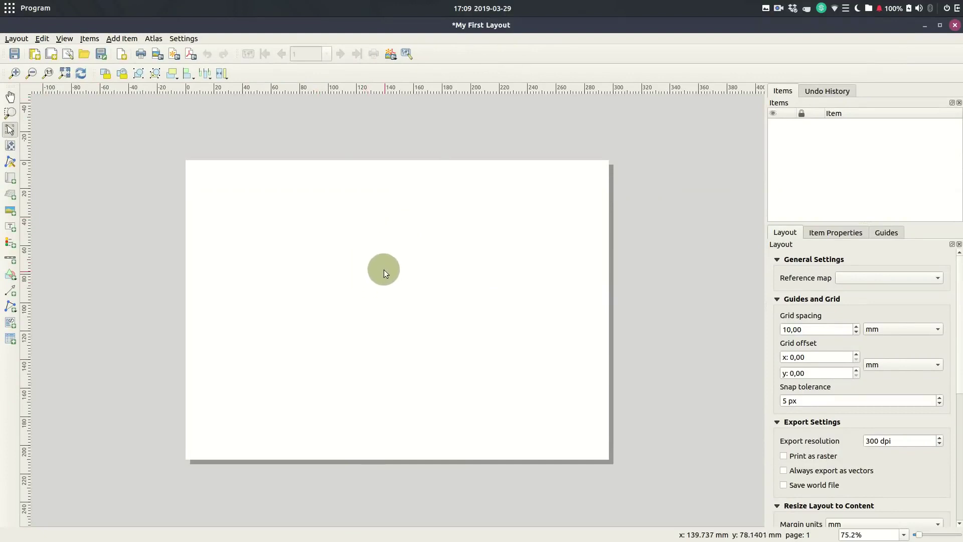
pyautogui.scroll(3, 383, 260)
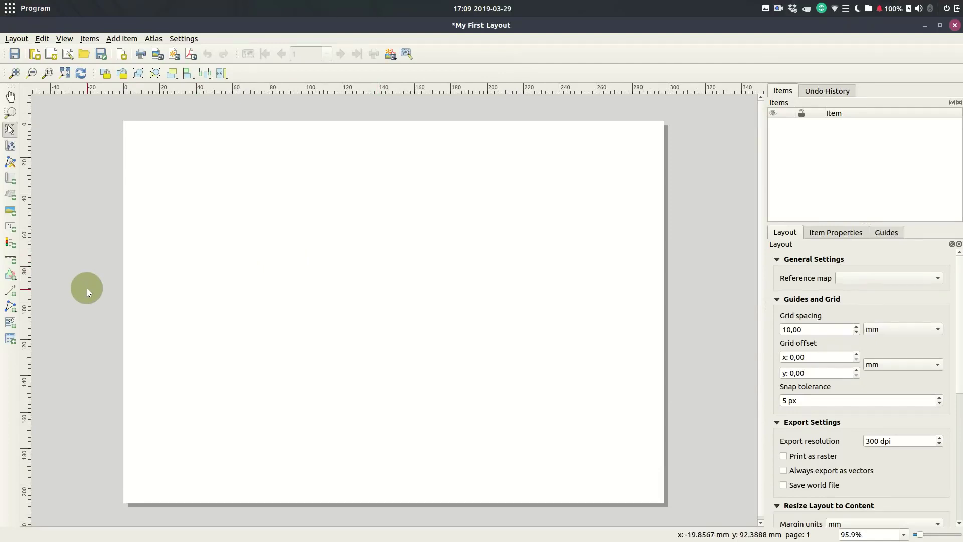
# Open the layout page's properties and review the available page sizes.
pyautogui.rightClick(477, 270)
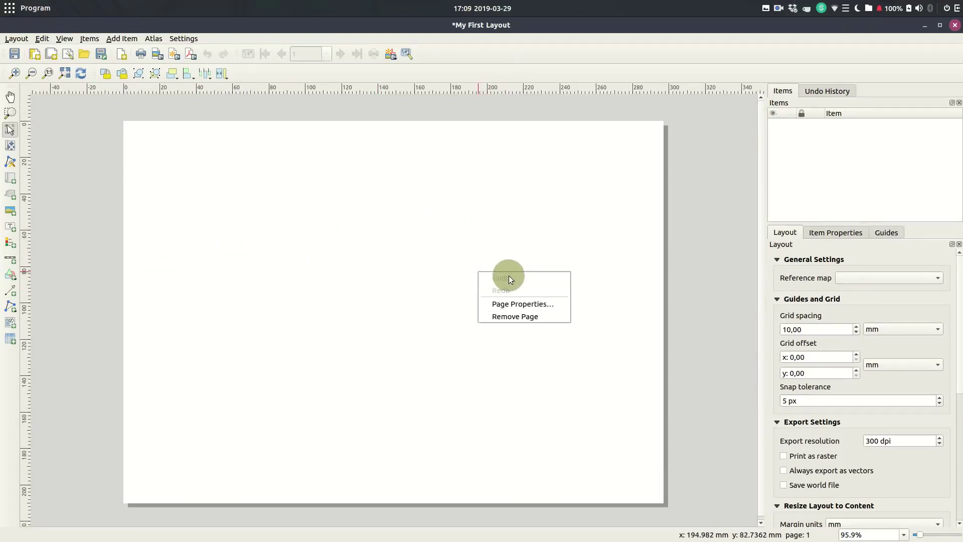
pyautogui.click(528, 303)
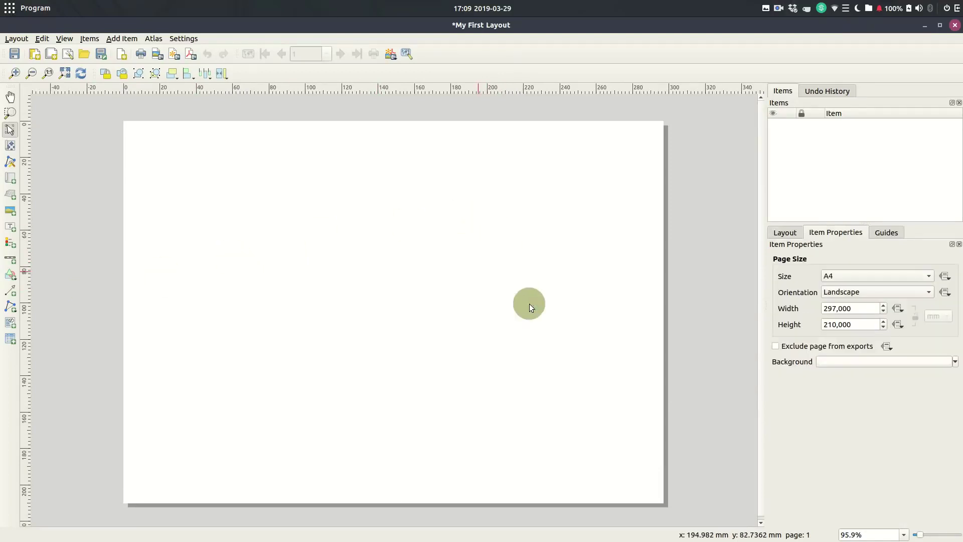
pyautogui.click(928, 276)
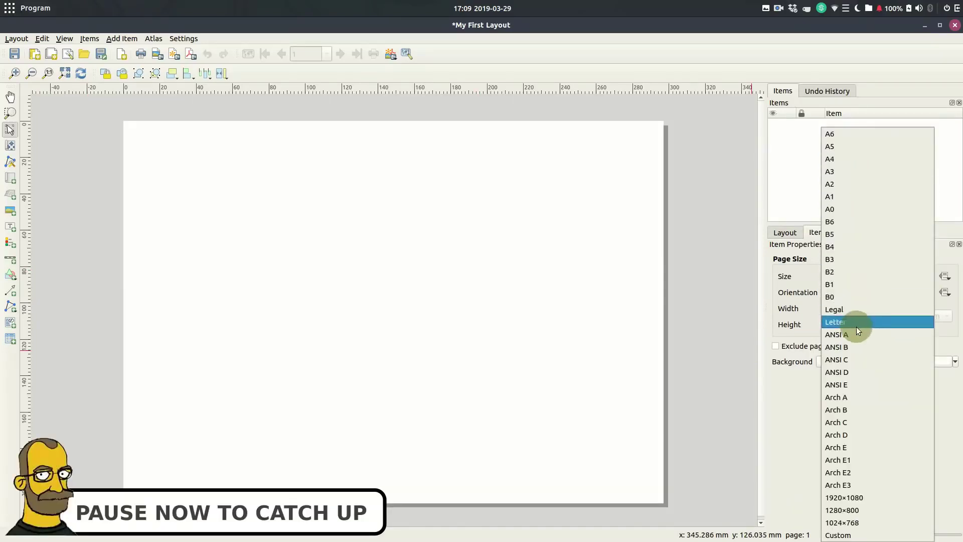
pyautogui.click(783, 462)
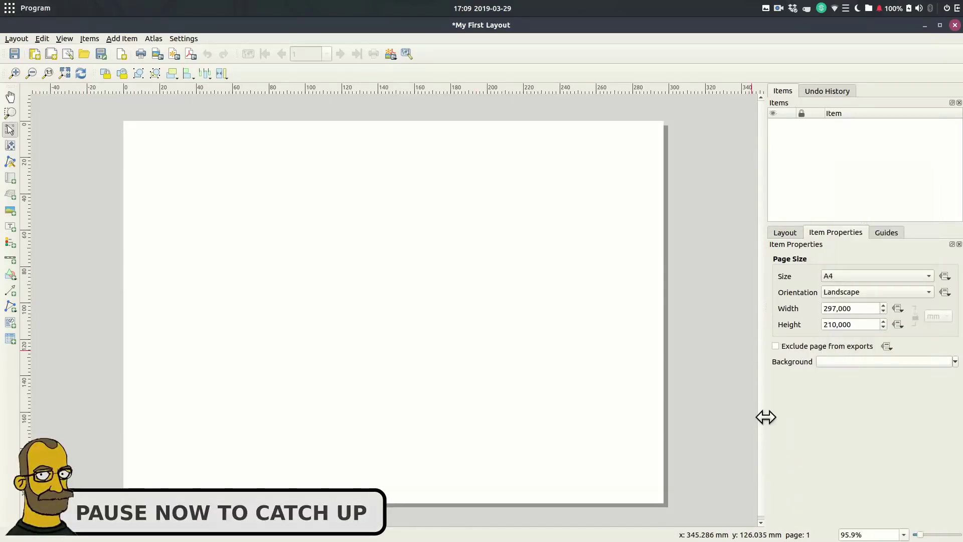
pyautogui.click(19, 39)
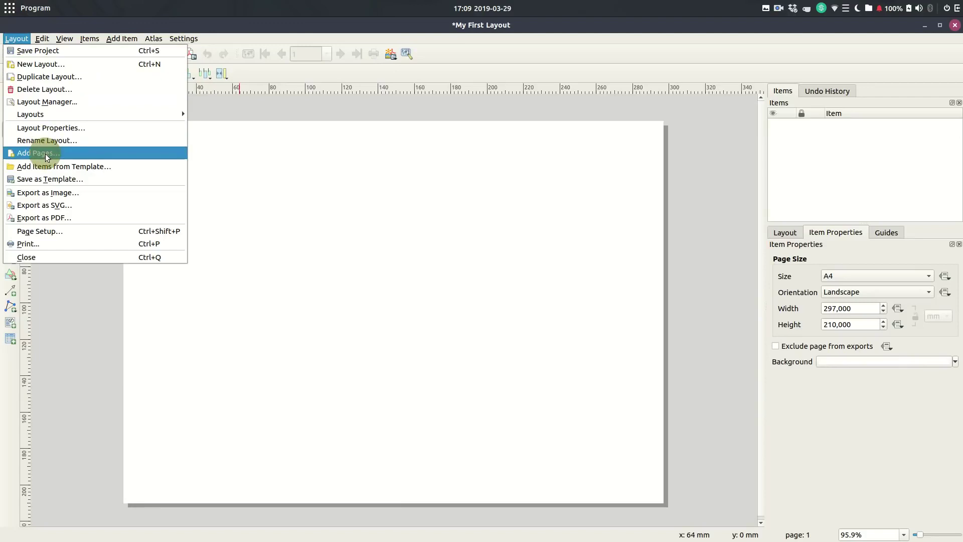
pyautogui.click(56, 345)
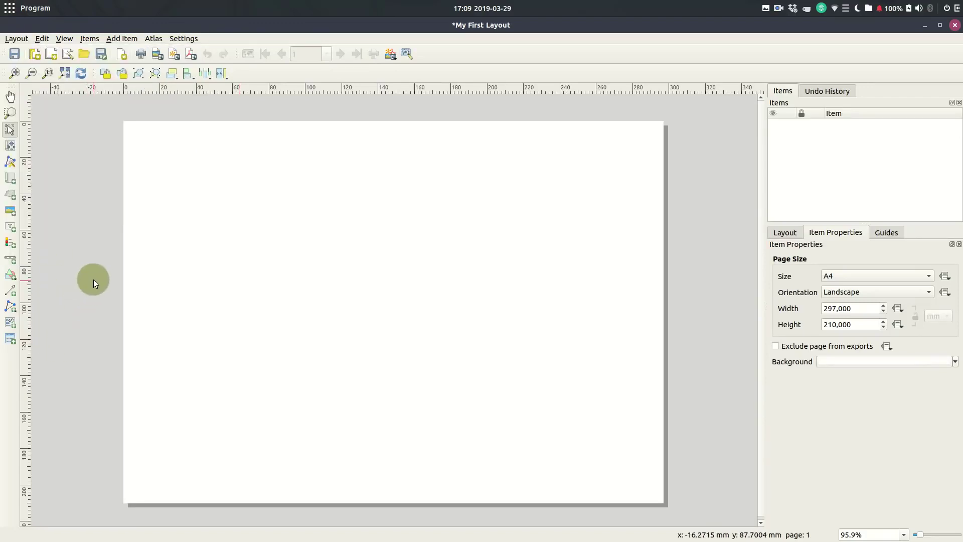
# Add a map item about 260 mm wide and 160 mm high to the page, leaving a margin all around.
pyautogui.click(10, 179)
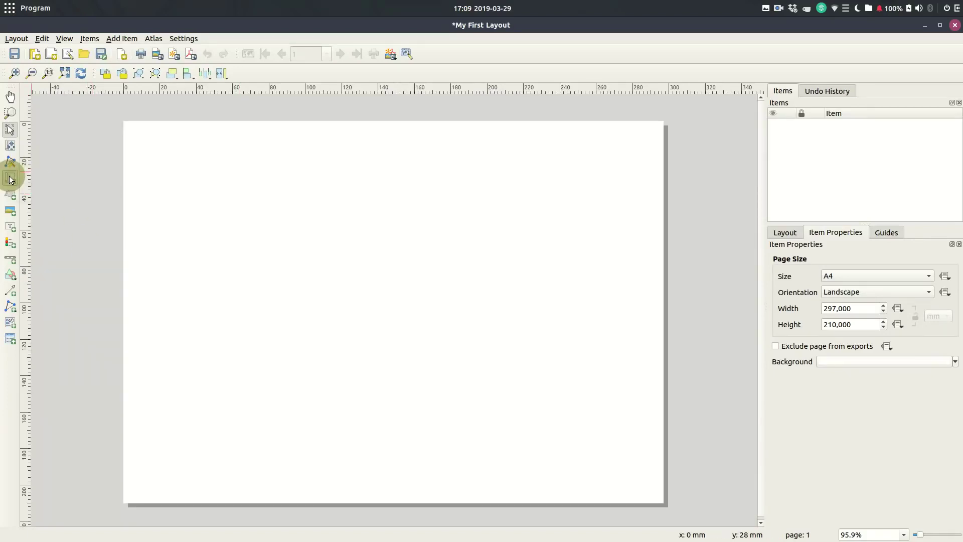
pyautogui.moveTo(152, 174)
pyautogui.mouseDown()
pyautogui.moveTo(525, 434)
pyautogui.moveTo(624, 467)
pyautogui.mouseUp()
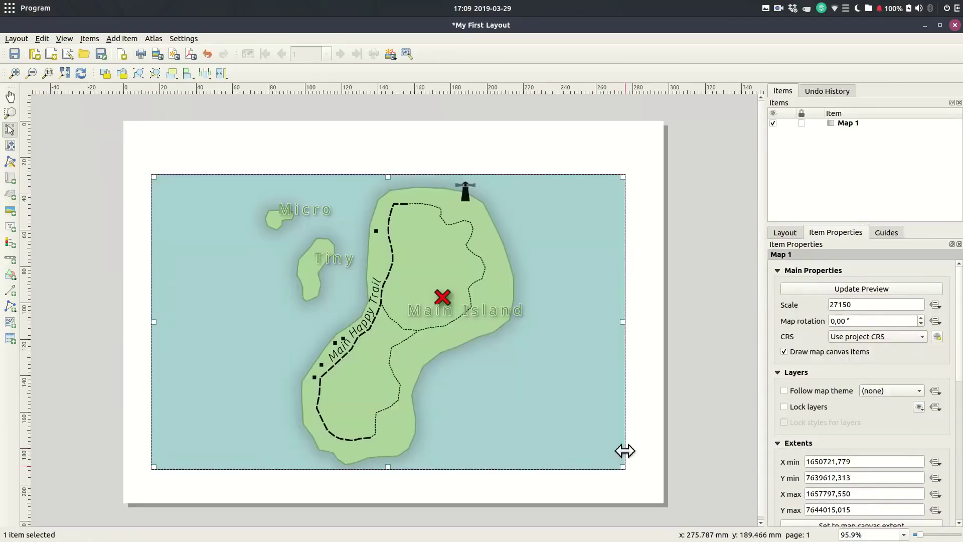
# Enlarge the map item to about 263 mm wide and 163 mm high and centre it horizontally on the page.
pyautogui.moveTo(625, 324); pyautogui.dragTo(630, 322)
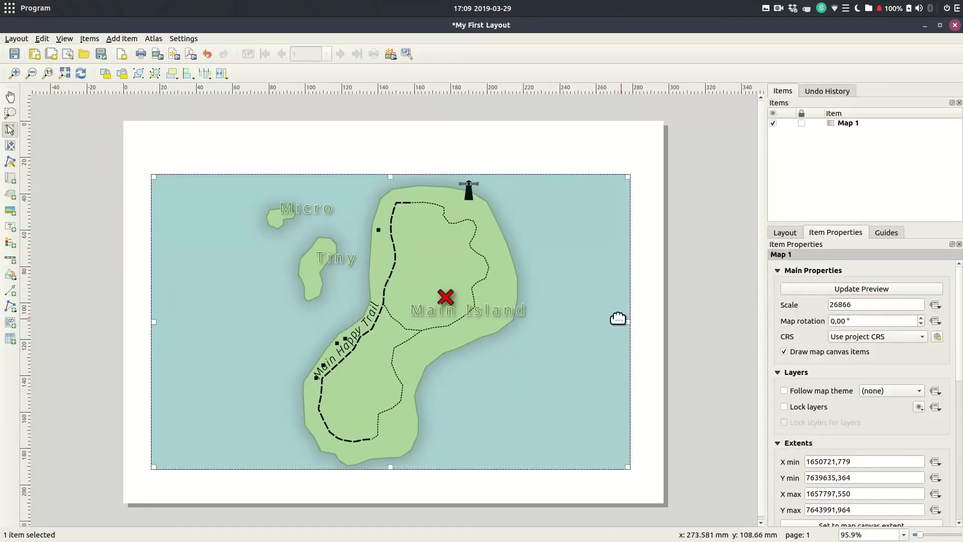
pyautogui.moveTo(392, 175); pyautogui.dragTo(392, 173)
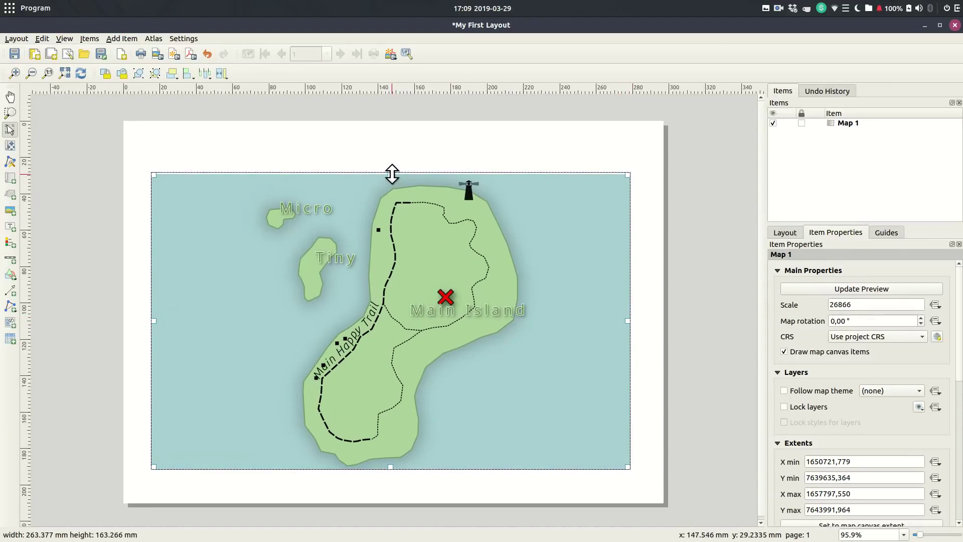
pyautogui.moveTo(395, 304); pyautogui.dragTo(408, 314)
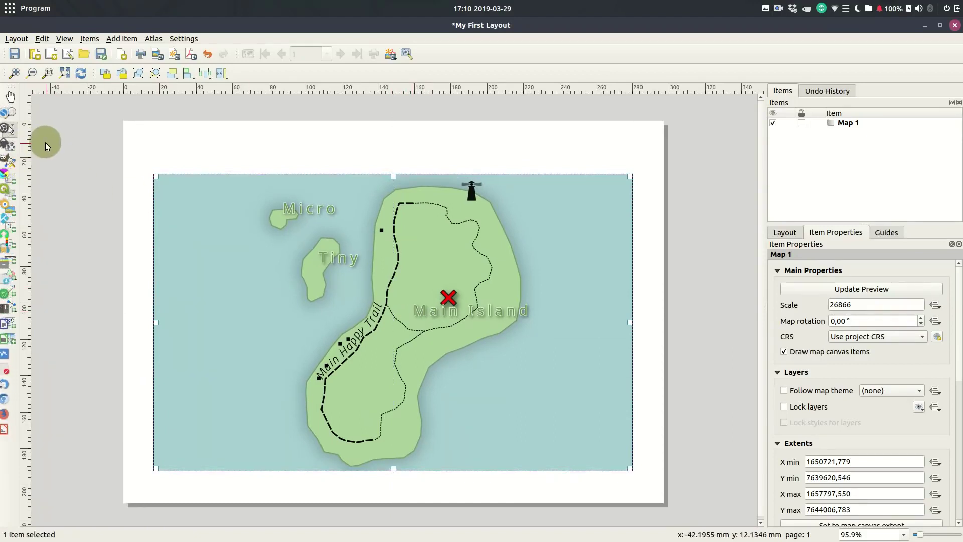
# Shift the map content slightly within its item and set the map scale to 30000.
pyautogui.click(11, 146)
pyautogui.moveTo(329, 320); pyautogui.dragTo(399, 317)
pyautogui.click(10, 130)
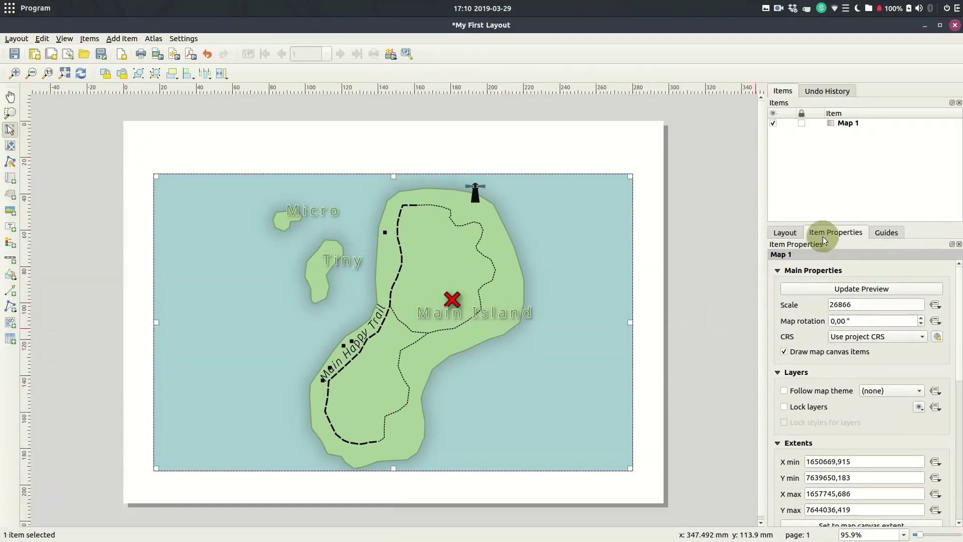
pyautogui.click(850, 303)
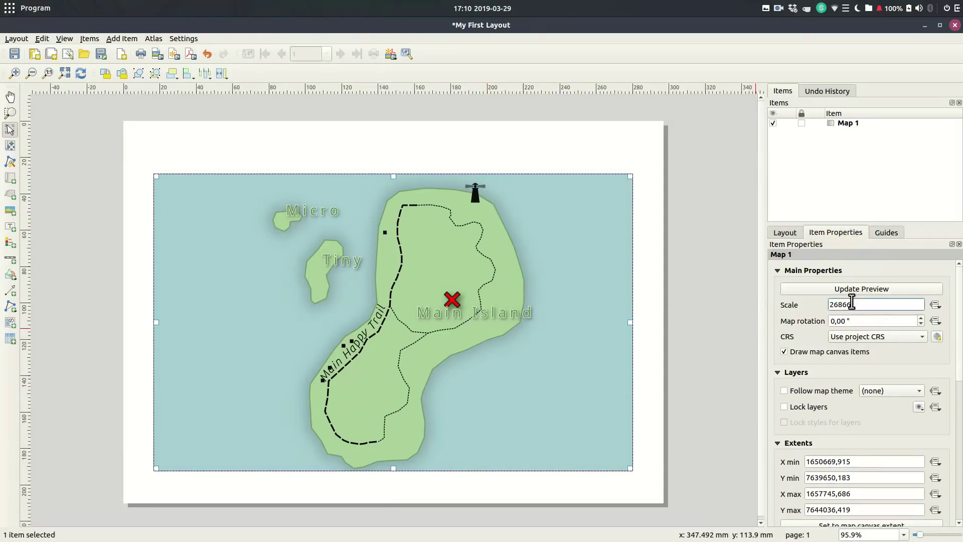
pyautogui.write('30000')
pyautogui.press('Return')
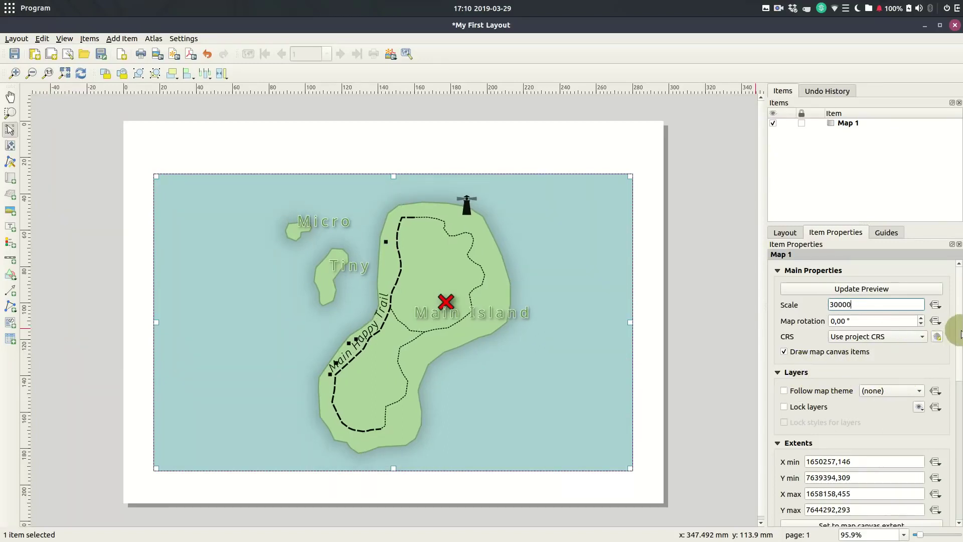
# Enable a frame around the map item.
pyautogui.scroll(-5, 953, 333)
pyautogui.scroll(-4, 943, 451)
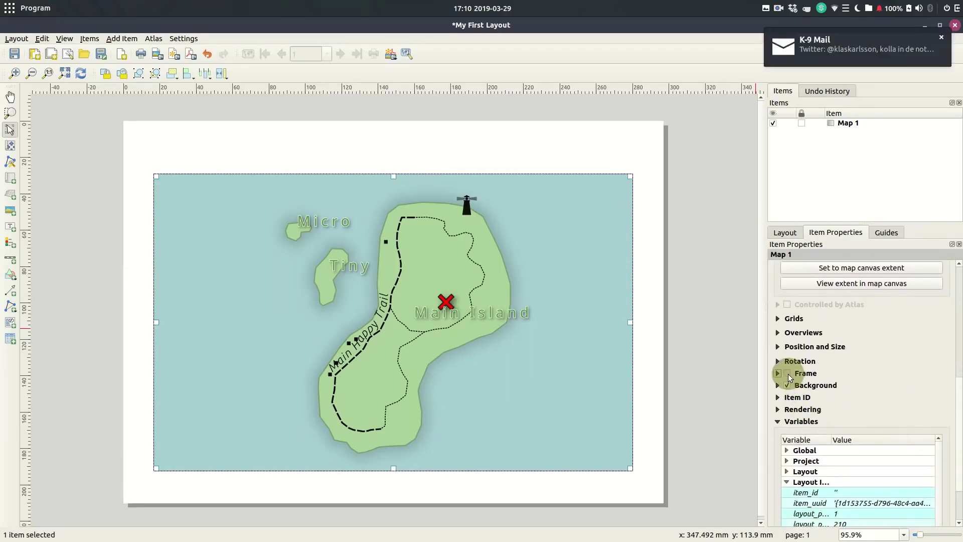
pyautogui.click(788, 374)
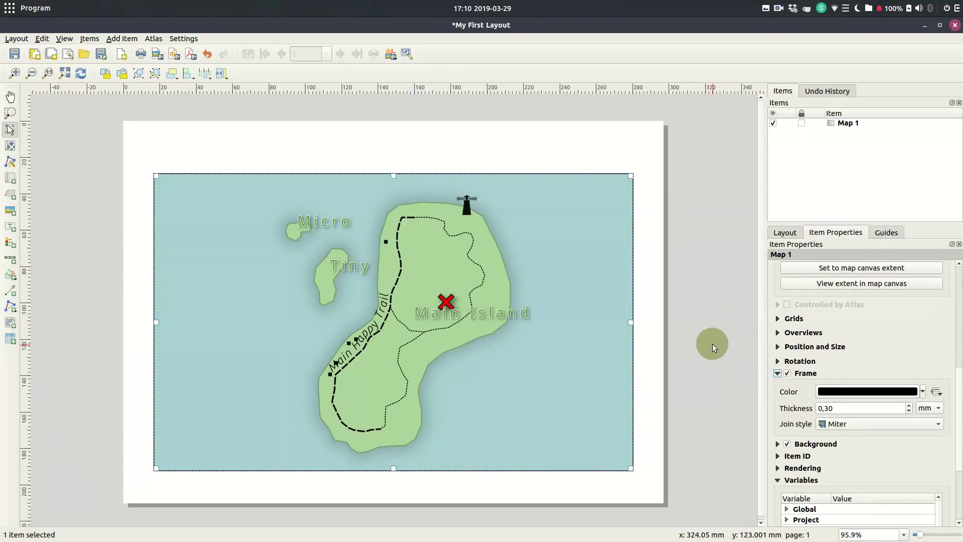
pyautogui.click(60, 169)
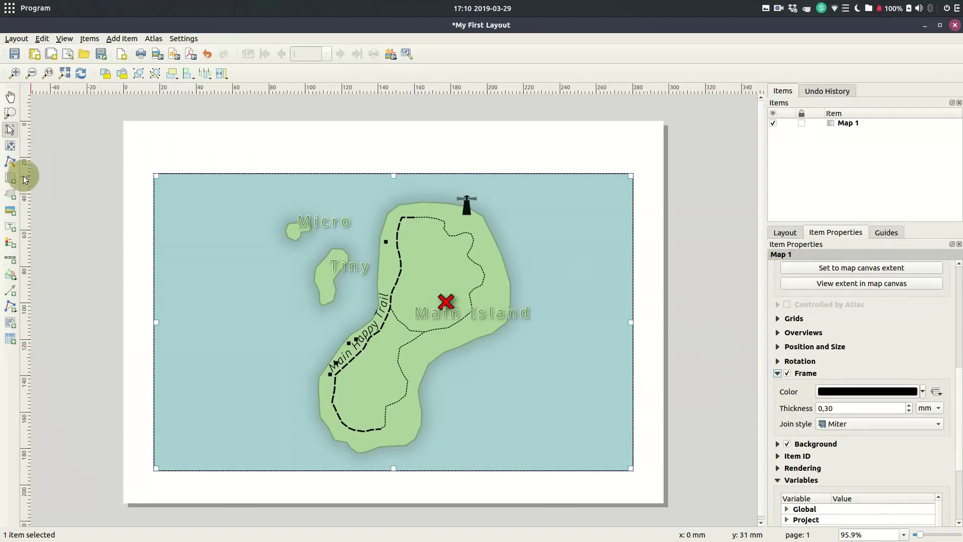
# Add a label reading Treasure Map above the map, spanning its width, with center horizontal and middle vertical alignment.
pyautogui.click(11, 229)
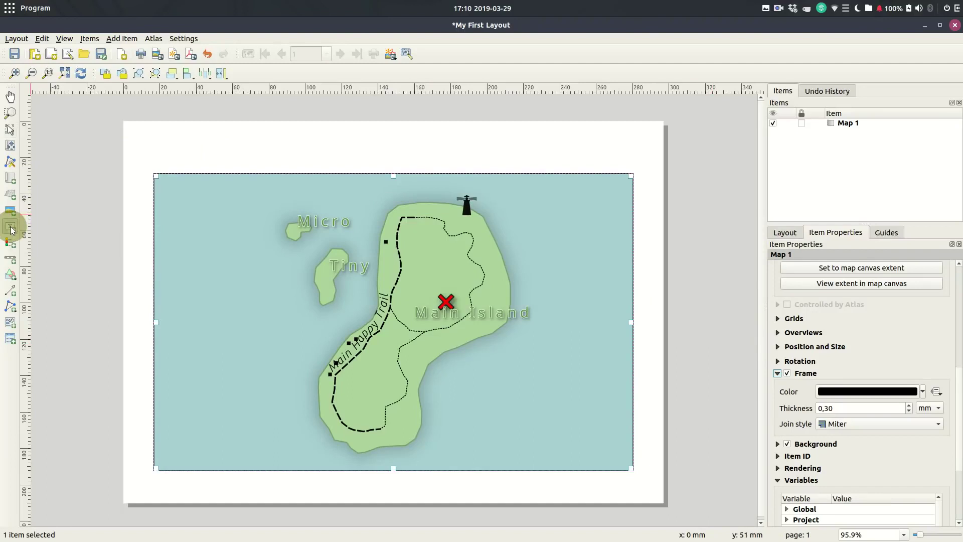
pyautogui.moveTo(153, 133); pyautogui.dragTo(633, 148)
pyautogui.moveTo(152, 148); pyautogui.dragTo(156, 148)
pyautogui.write('Treasure Map')
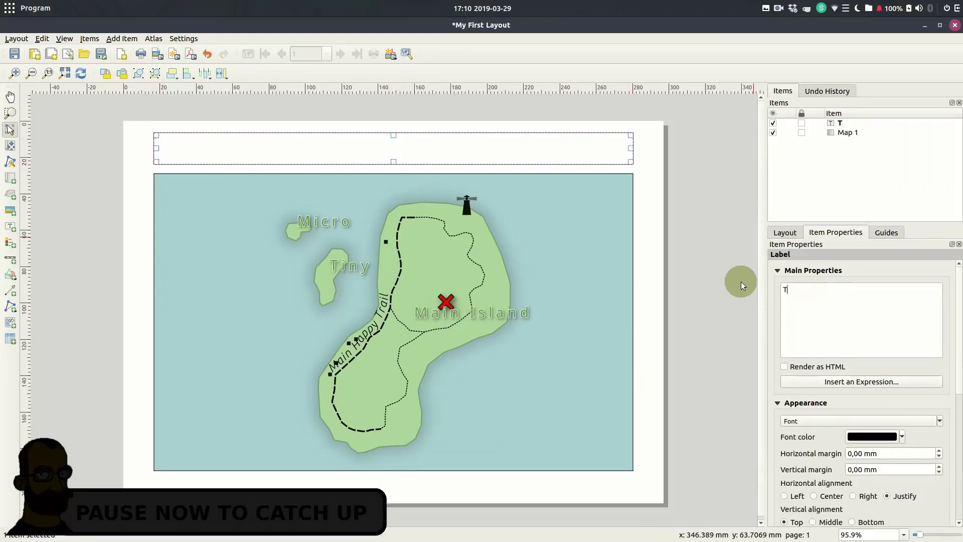
pyautogui.click(830, 497)
pyautogui.click(813, 522)
# Format the title label in the Chandas font, Bold Italic, at a larger size.
pyautogui.scroll(-2, 823, 451)
pyautogui.click(938, 346)
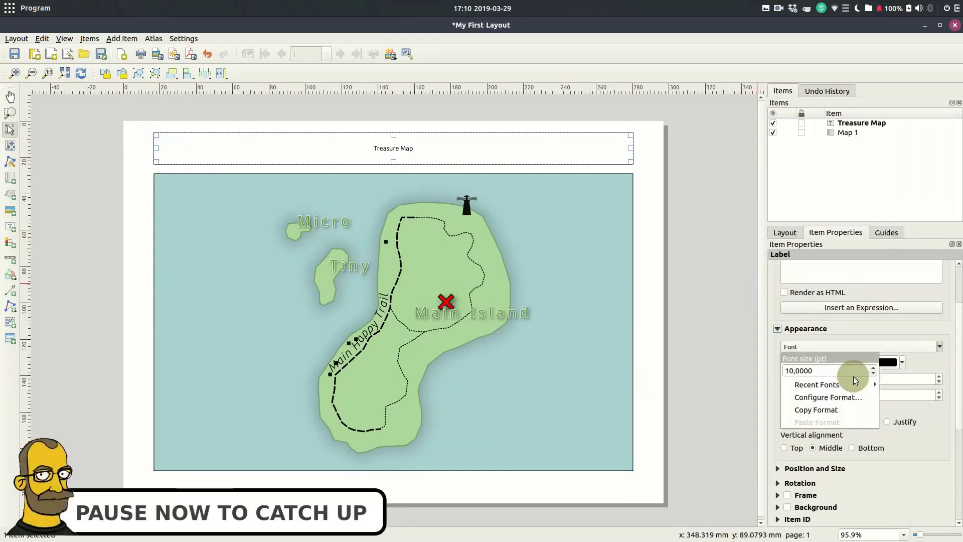
pyautogui.click(822, 397)
pyautogui.moveTo(463, 285); pyautogui.dragTo(462, 218)
pyautogui.scroll(-2, 440, 248)
pyautogui.click(441, 248)
pyautogui.click(570, 276)
pyautogui.click(567, 350)
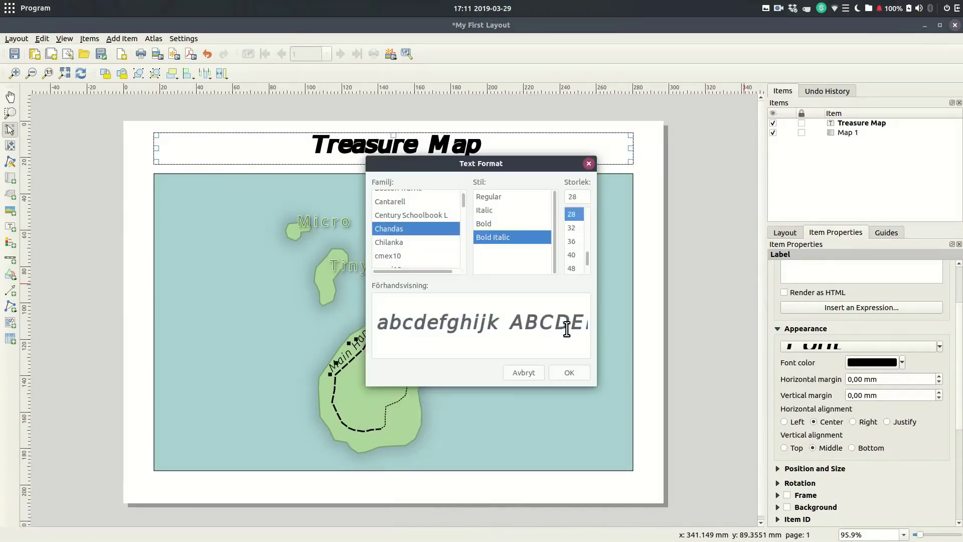
pyautogui.click(567, 369)
pyautogui.click(715, 374)
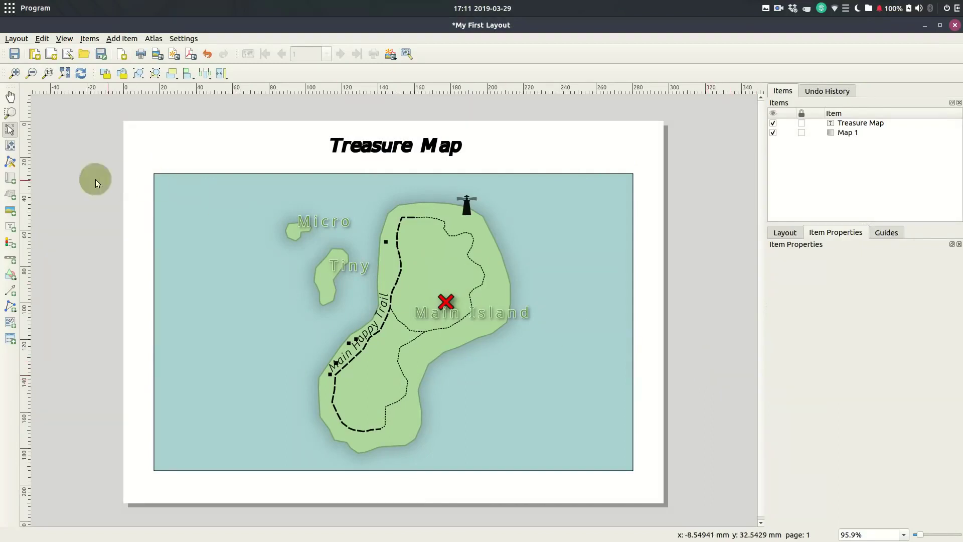
# Add a legend for Map 1 and place it in the lower-right corner of the map.
pyautogui.click(9, 244)
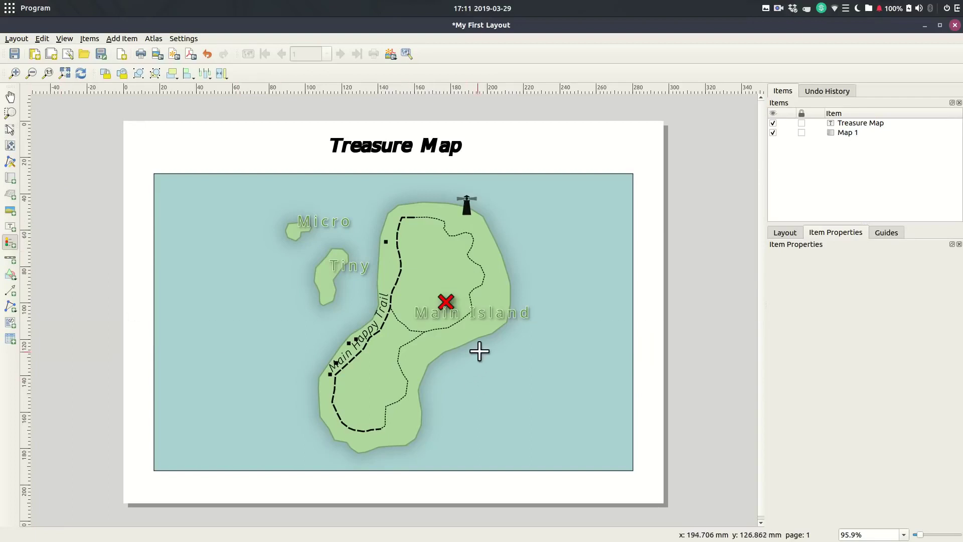
pyautogui.click(522, 356)
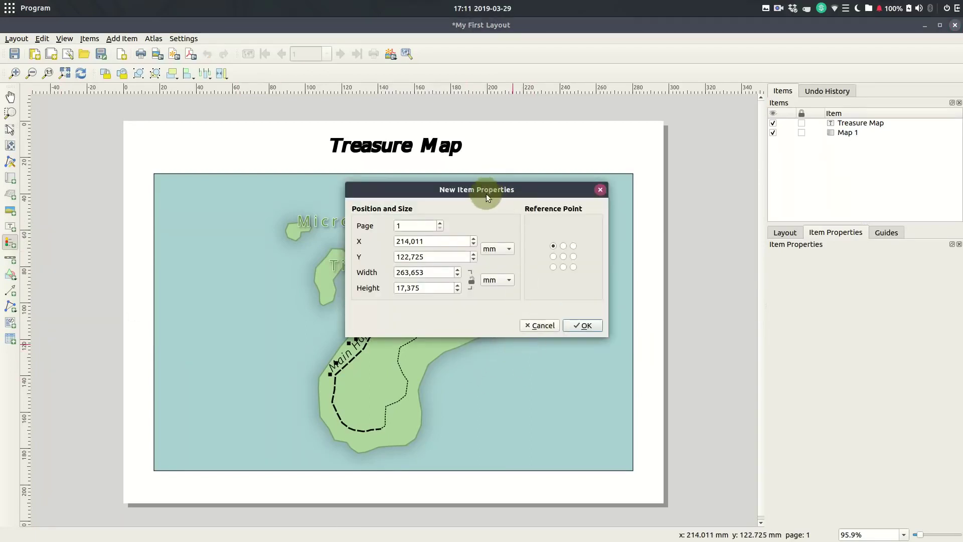
pyautogui.click(596, 326)
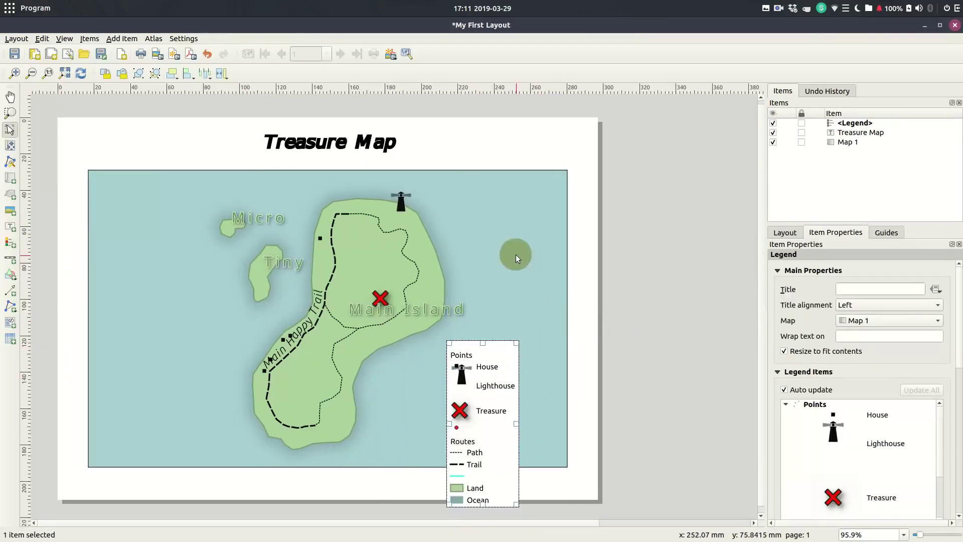
pyautogui.moveTo(489, 385); pyautogui.dragTo(526, 336)
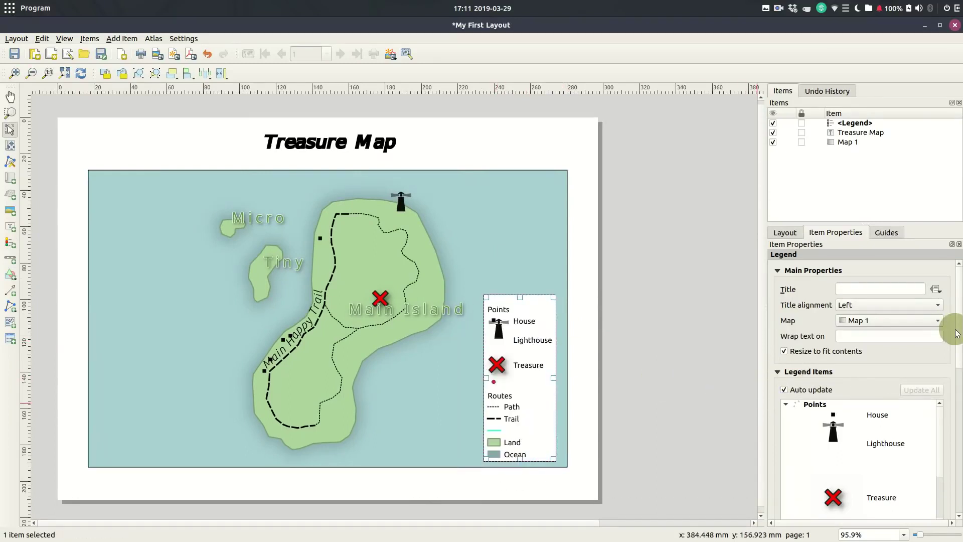
# Turn off the legend's auto update and remove the Land, Ocean and unnamed Routes entries.
pyautogui.scroll(-3, 959, 341)
pyautogui.click(784, 298)
pyautogui.scroll(-3, 856, 371)
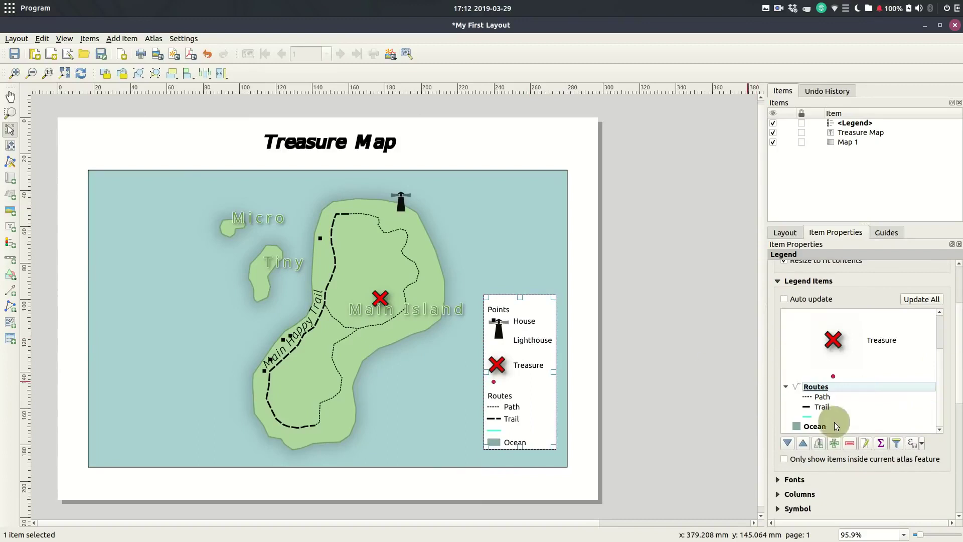
pyautogui.click(815, 416)
# Clear the Routes and Points heading texts in the legend and remove the House entry.
pyautogui.doubleClick(815, 386)
pyautogui.press('BackSpace')
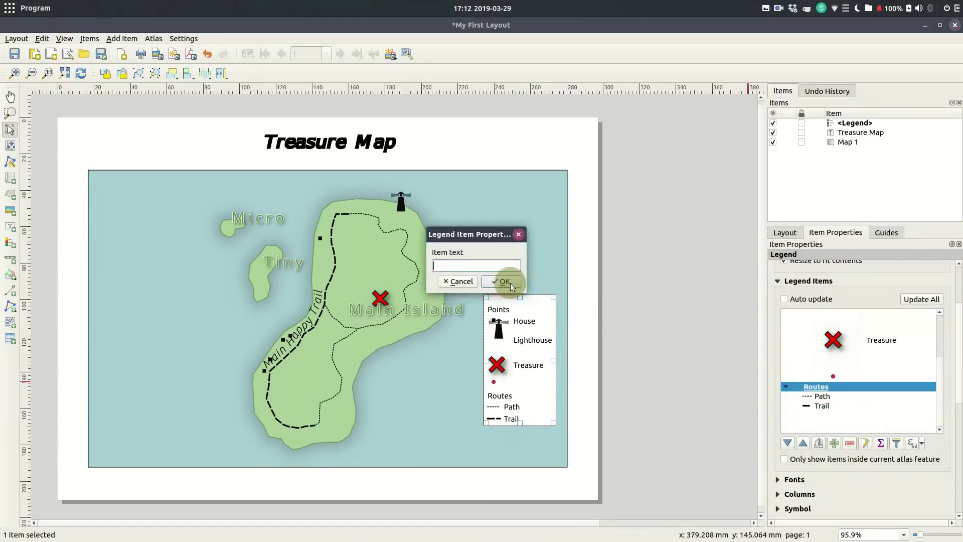
pyautogui.click(504, 280)
pyautogui.doubleClick(815, 313)
pyautogui.press('BackSpace')
pyautogui.click(503, 281)
pyautogui.click(824, 323)
pyautogui.click(849, 442)
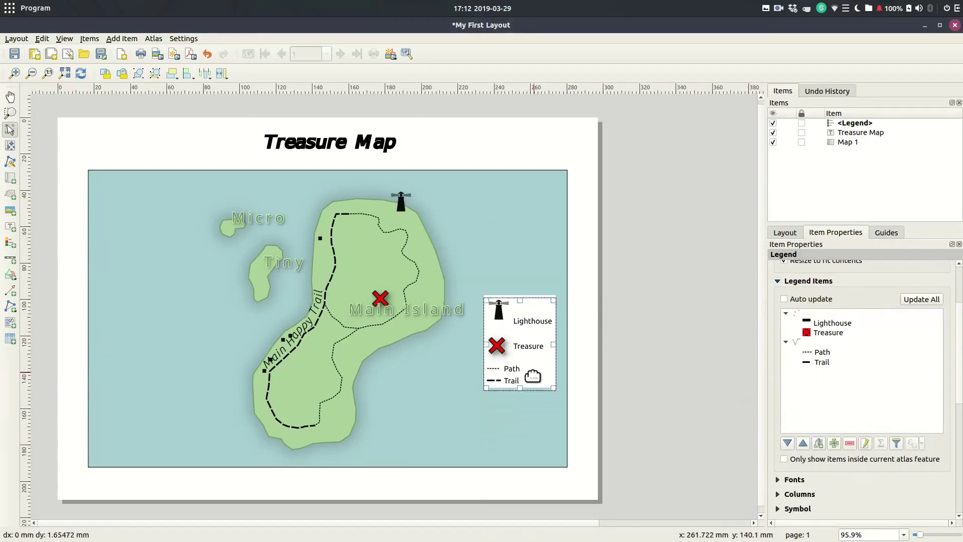
# Turn off the legend's background and move the legend to the map's lower-left corner.
pyautogui.scroll(-5, 786, 370)
pyautogui.moveTo(526, 397); pyautogui.dragTo(144, 394)
pyautogui.click(667, 430)
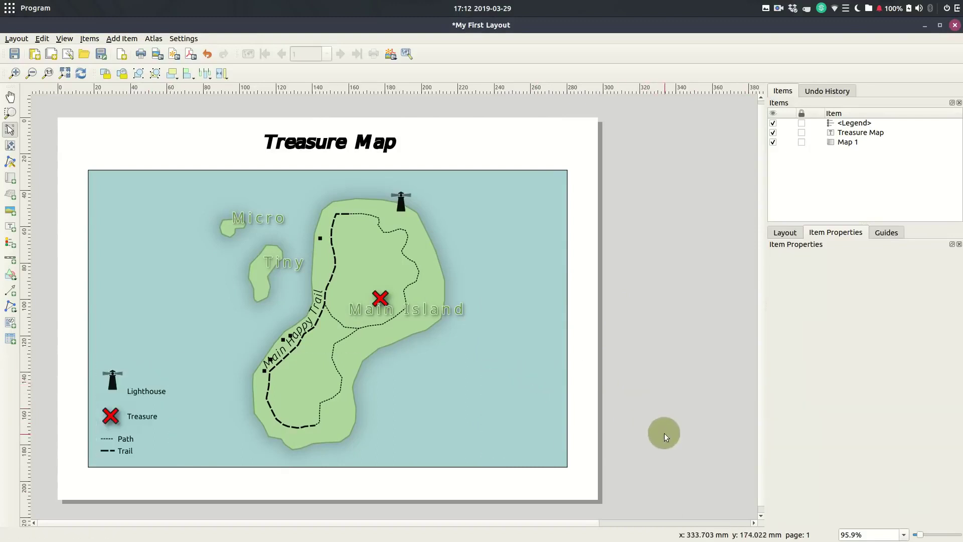
# Add a scalebar in meters below the map with 6 right segments and the Line Ticks Up style.
pyautogui.click(10, 259)
pyautogui.moveTo(208, 469); pyautogui.dragTo(423, 490)
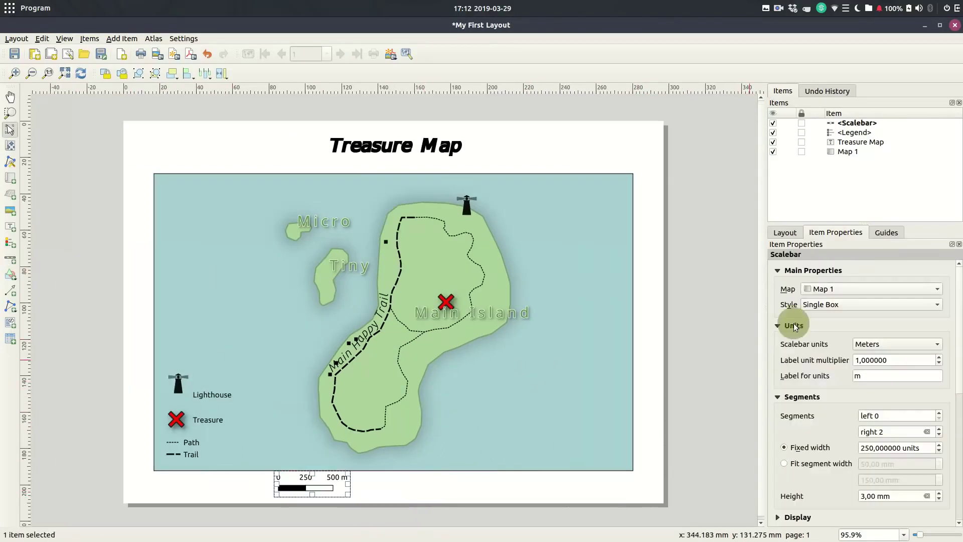
pyautogui.doubleClick(899, 431)
pyautogui.write('6')
pyautogui.click(931, 342)
pyautogui.click(839, 340)
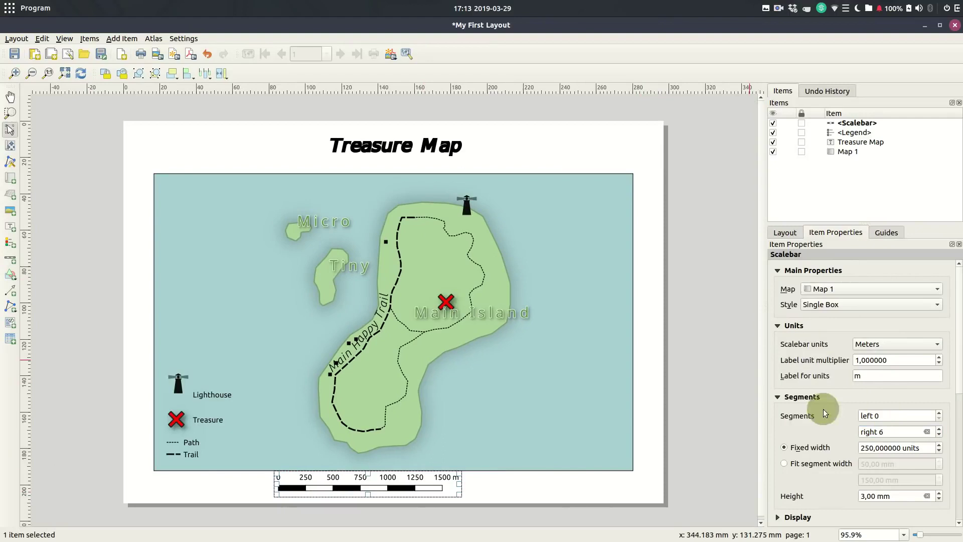
pyautogui.click(924, 304)
pyautogui.click(863, 358)
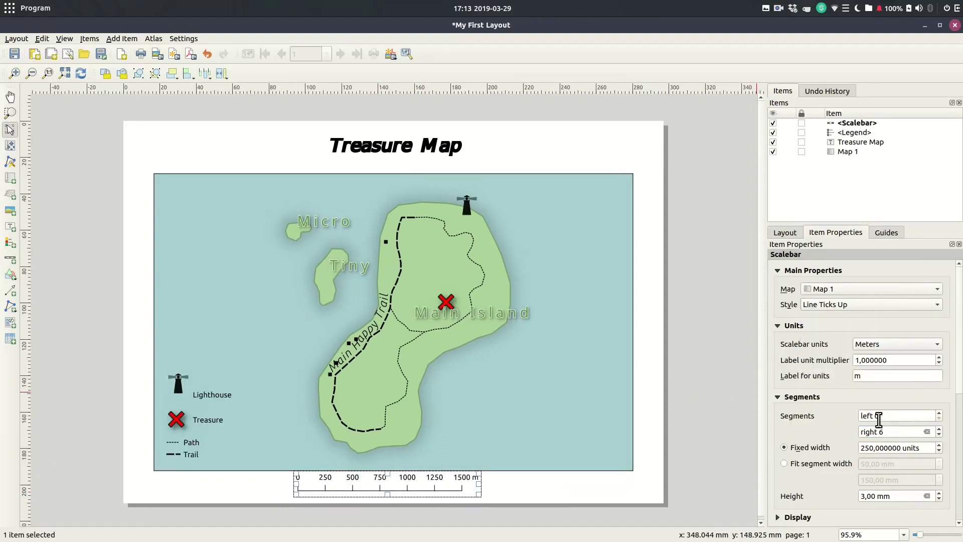
# Set the scalebar's height to 2 mm and nudge it slightly down and to the right below the map.
pyautogui.scroll(-3, 789, 393)
pyautogui.click(789, 394)
pyautogui.click(788, 394)
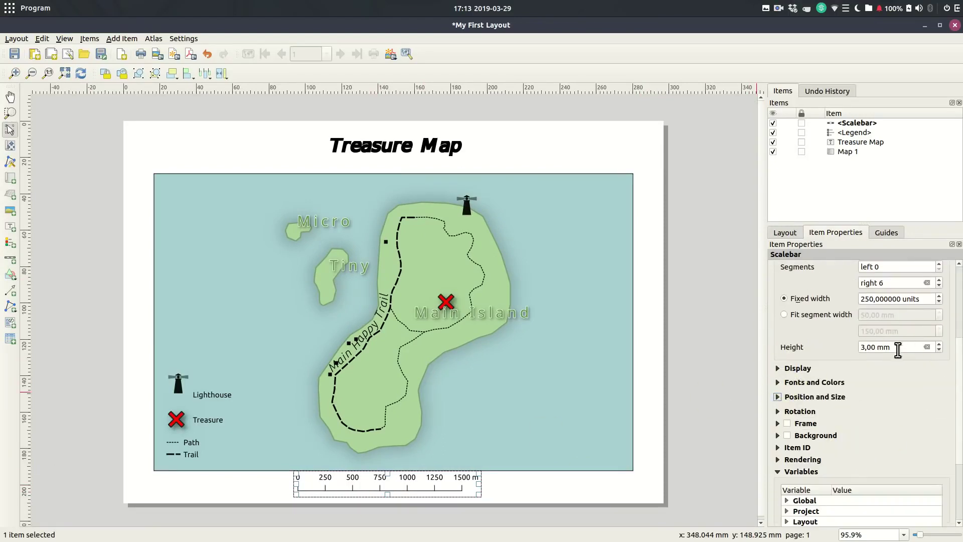
pyautogui.scroll(-1, 881, 346)
pyautogui.click(777, 396)
pyautogui.scroll(-5, 778, 351)
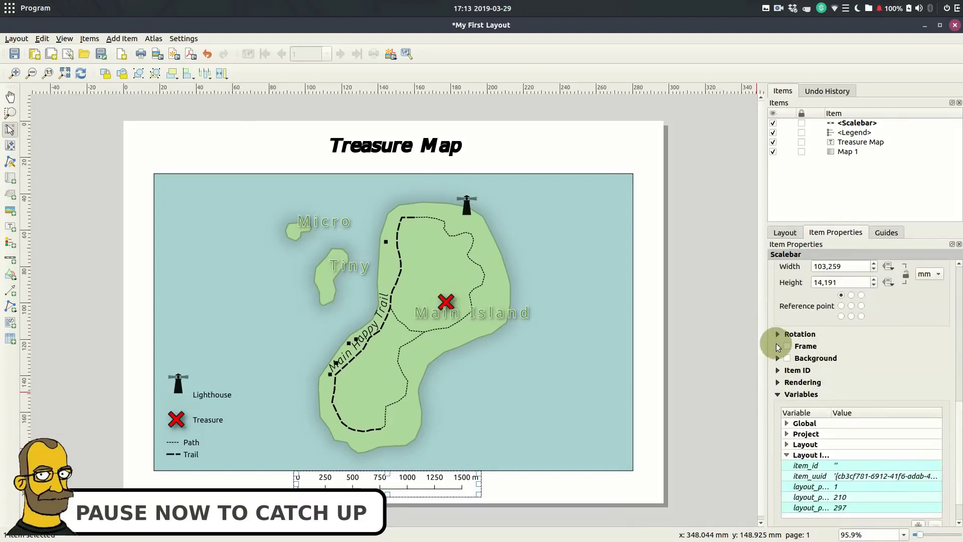
pyautogui.scroll(5, 957, 338)
pyautogui.click(778, 372)
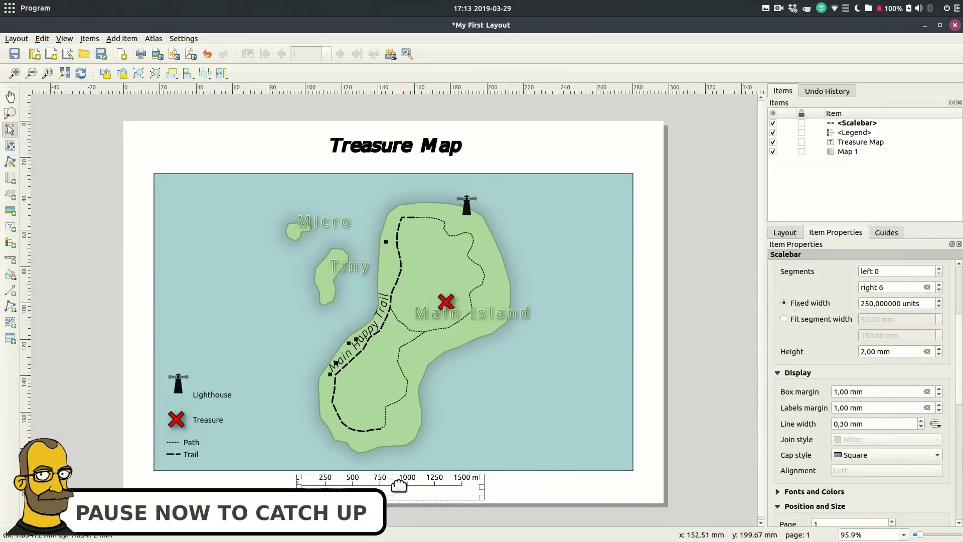
# Add a right-aligned label below the map, between the scalebar and the map's right edge.
pyautogui.click(10, 226)
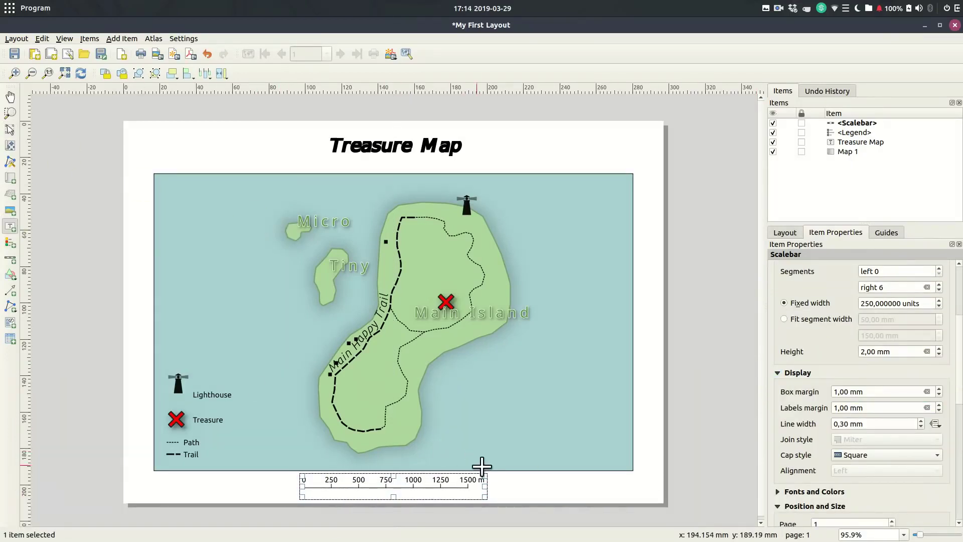
pyautogui.moveTo(494, 473); pyautogui.dragTo(636, 496)
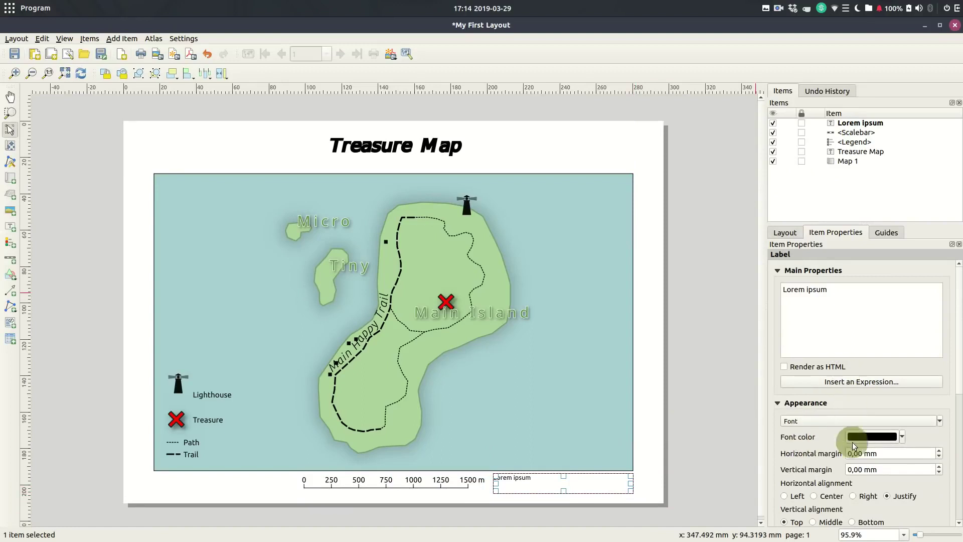
pyautogui.click(868, 497)
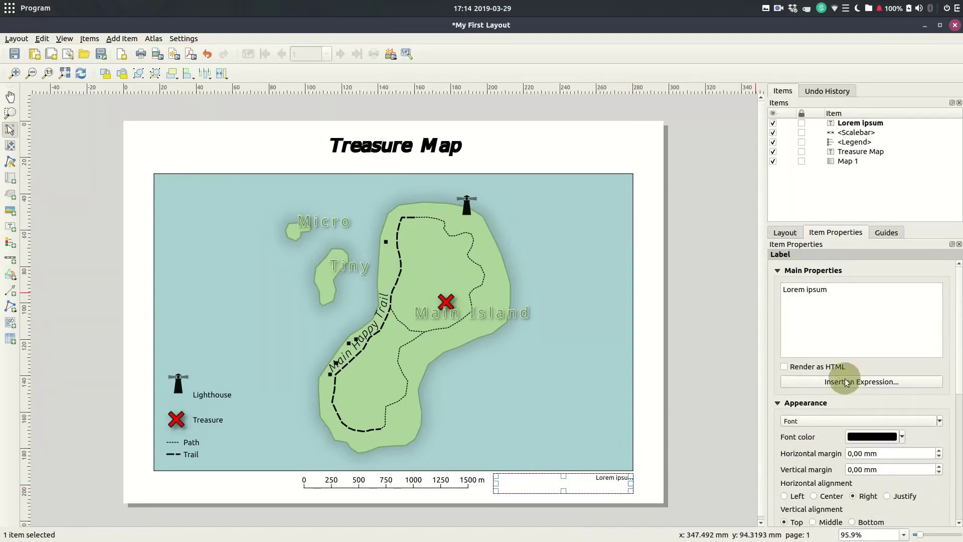
# Replace the new label's text with the author's full name and 2019, plus a second line reading Created in QGIS.
pyautogui.moveTo(845, 301); pyautogui.dragTo(720, 292)
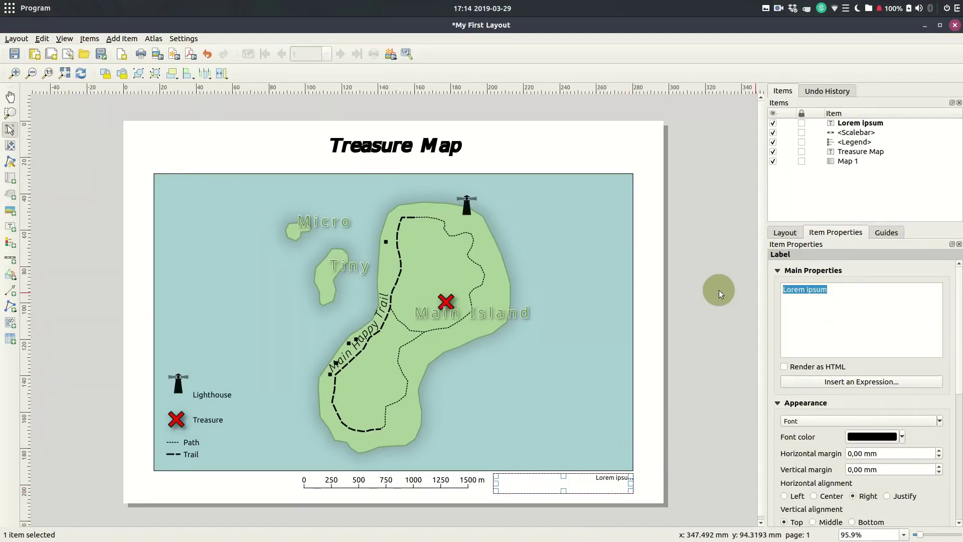
pyautogui.write('Klas Karlsson')
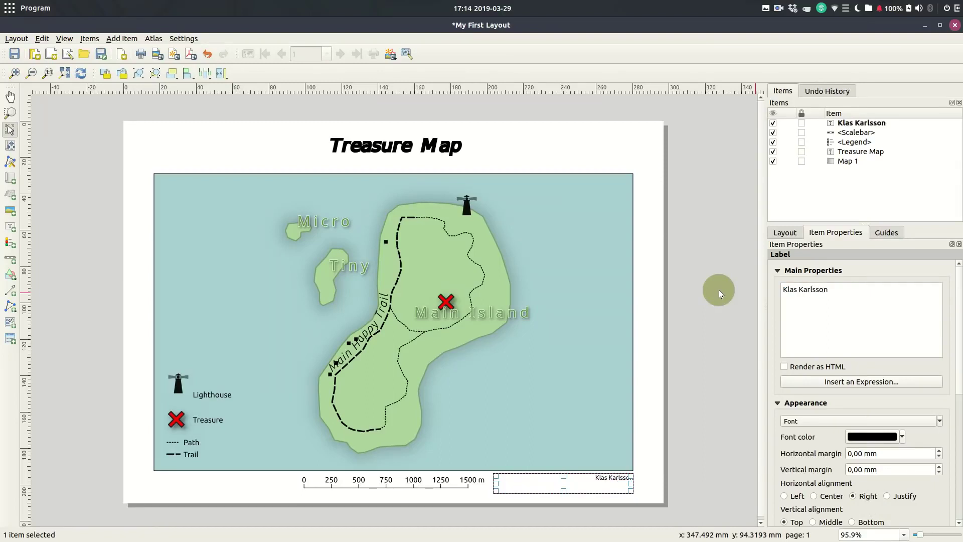
pyautogui.write(' 2019')
pyautogui.press('Return')
pyautogui.write('Crea')
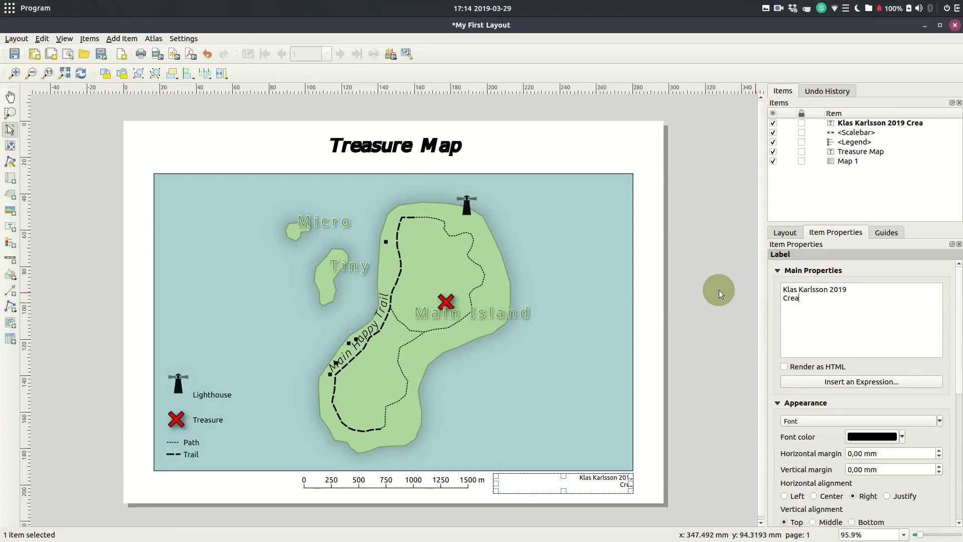
pyautogui.write('ted in QIGS')
pyautogui.press('BackSpace')
pyautogui.press('BackSpace')
pyautogui.press('BackSpace')
pyautogui.write('GIS')
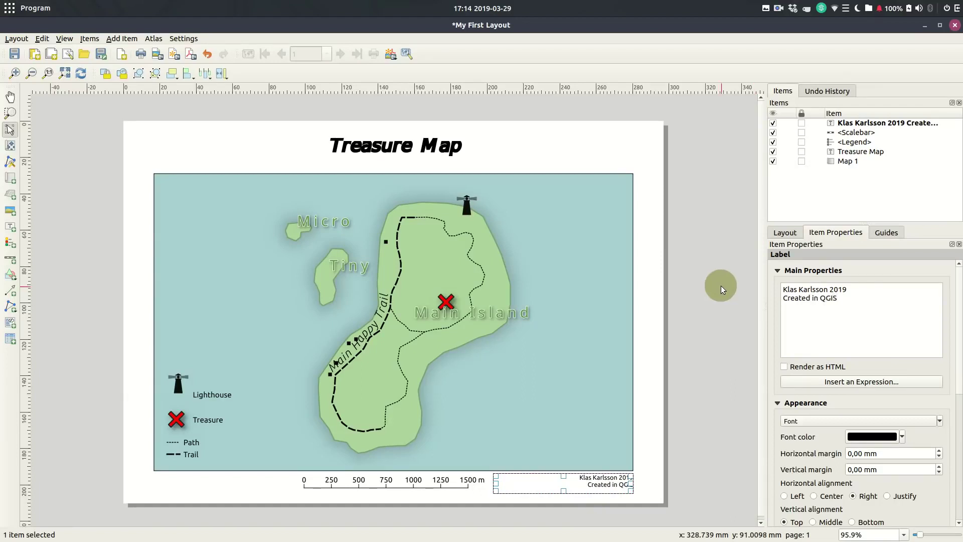
# Append " - CC-0" to the second line of the credits label and deselect the label.
pyautogui.write(' - CC-0')
pyautogui.click(712, 404)
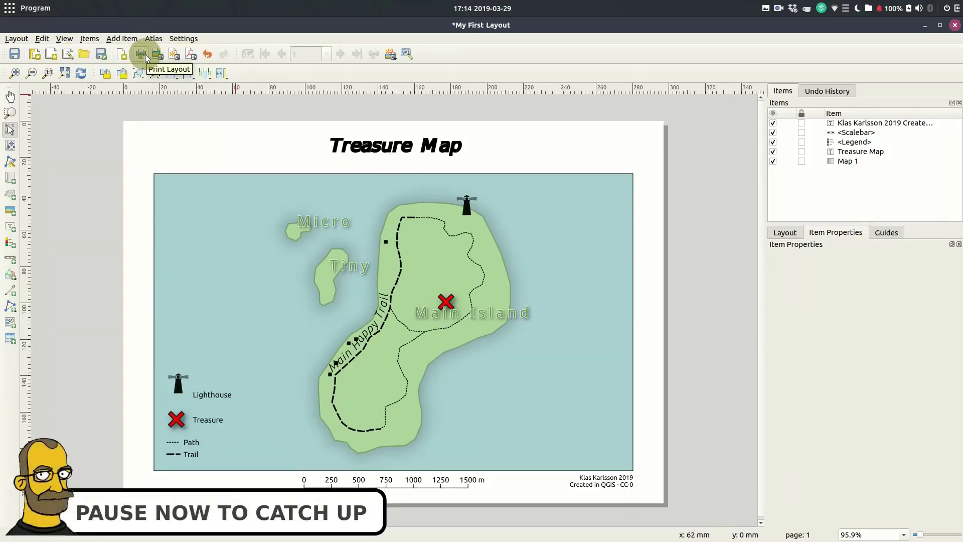
# Export the layout to PDF as My First Layout.pdf in the _QGIS for Beginners folder, exporting text as paths and including RDF metadata.
pyautogui.click(190, 55)
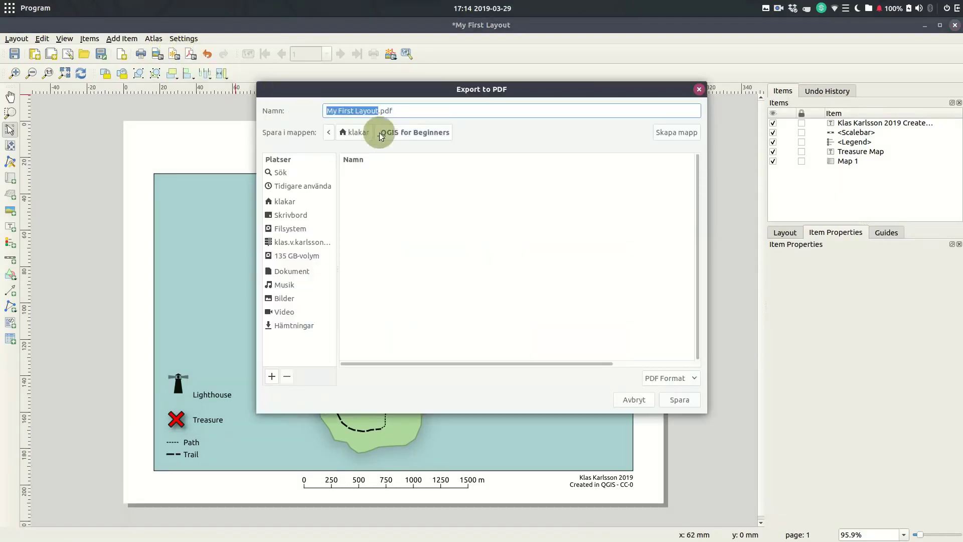
pyautogui.click(673, 396)
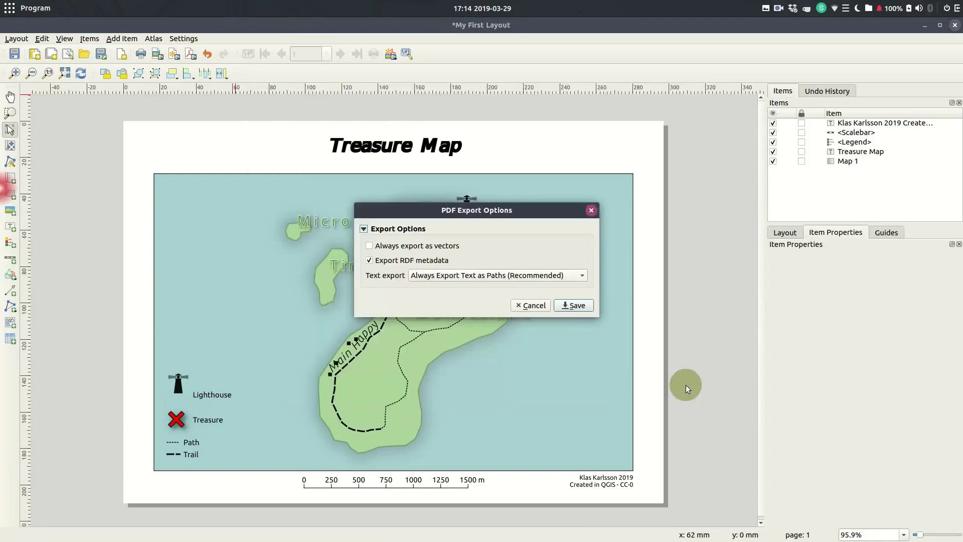
pyautogui.click(380, 245)
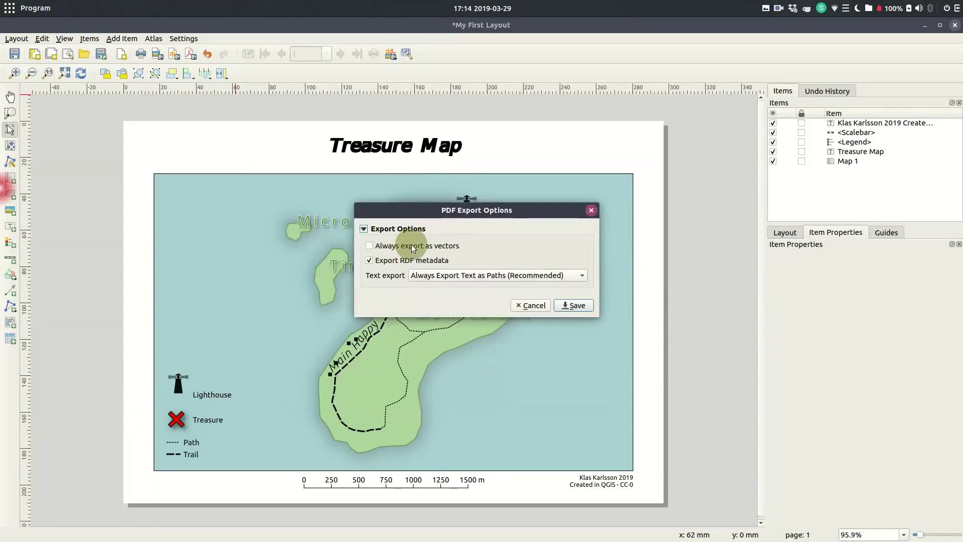
pyautogui.click(576, 305)
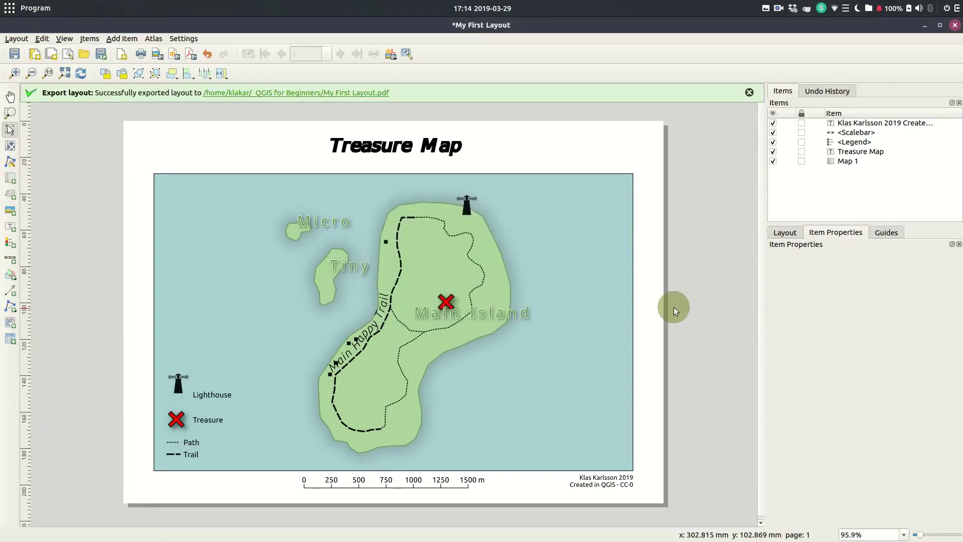
# Open the exported My First Layout.pdf from its folder and view it maximized at automatic zoom.
pyautogui.click(350, 92)
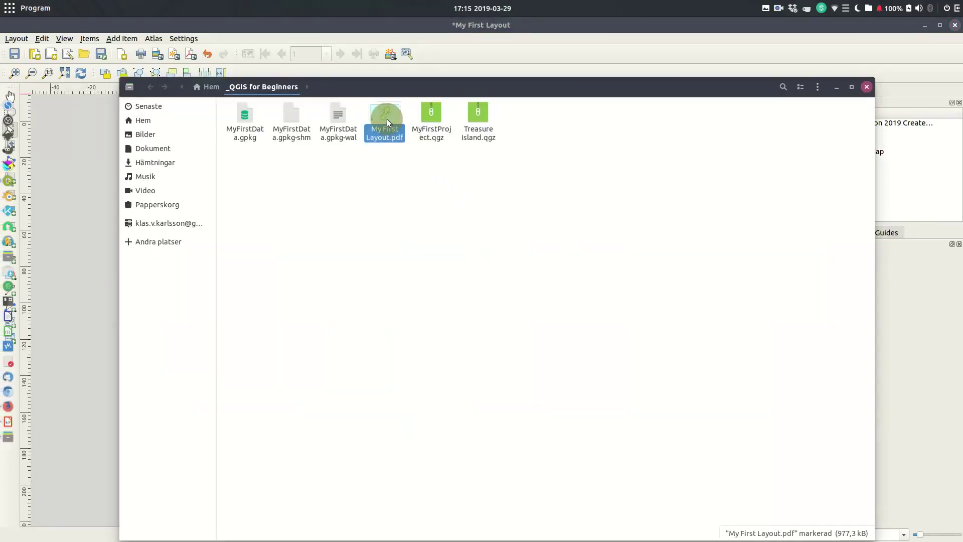
pyautogui.doubleClick(387, 120)
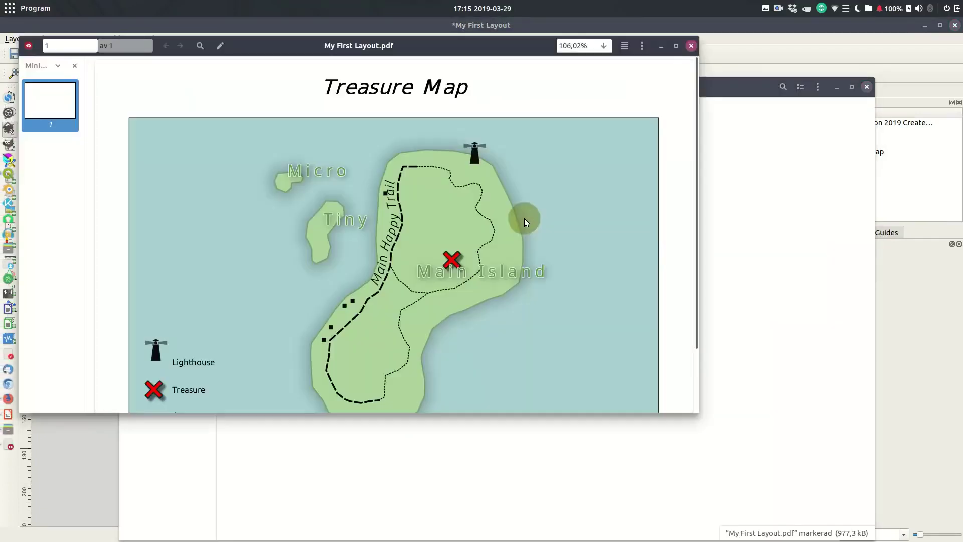
pyautogui.click(675, 46)
pyautogui.click(869, 29)
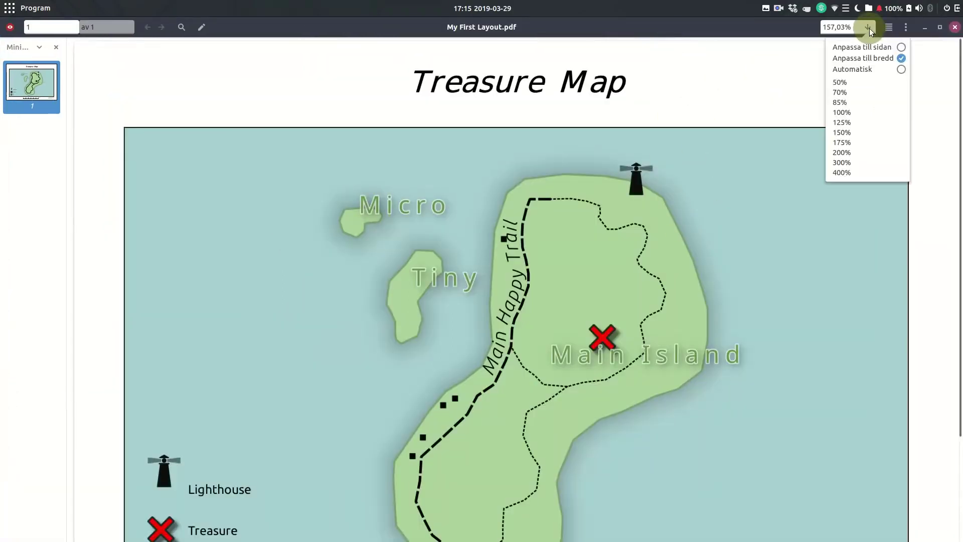
pyautogui.click(868, 68)
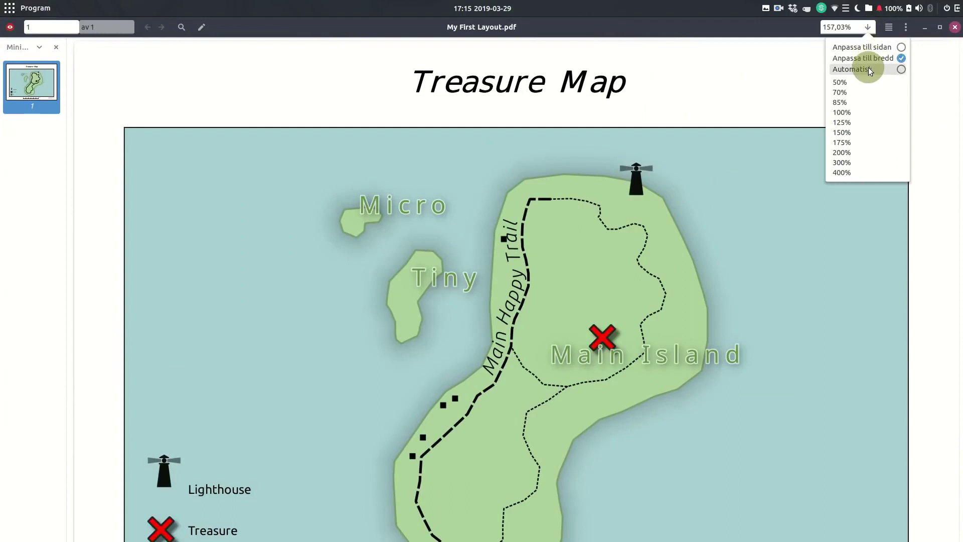
pyautogui.click(917, 369)
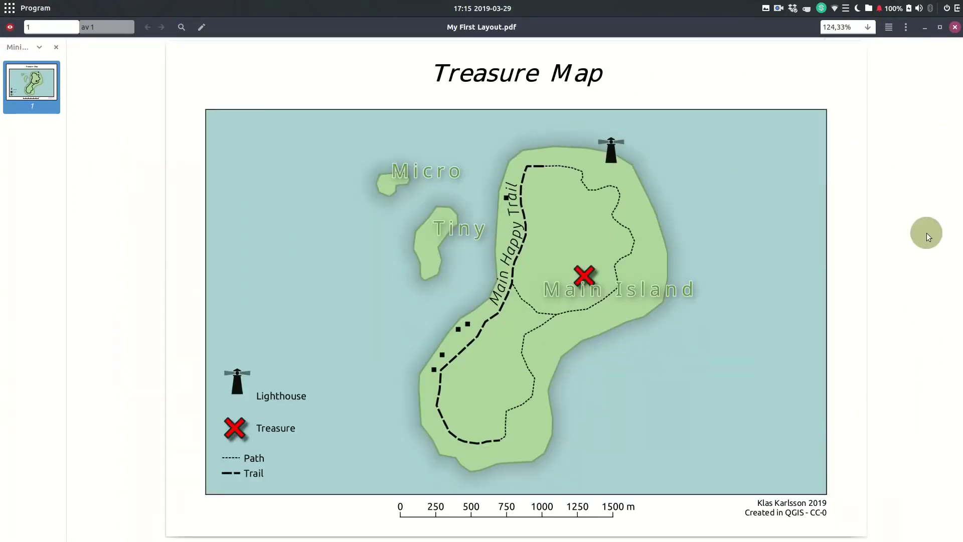
# Close the PDF viewer, the print layout and the file manager to return to the Treasure Island project.
pyautogui.click(954, 27)
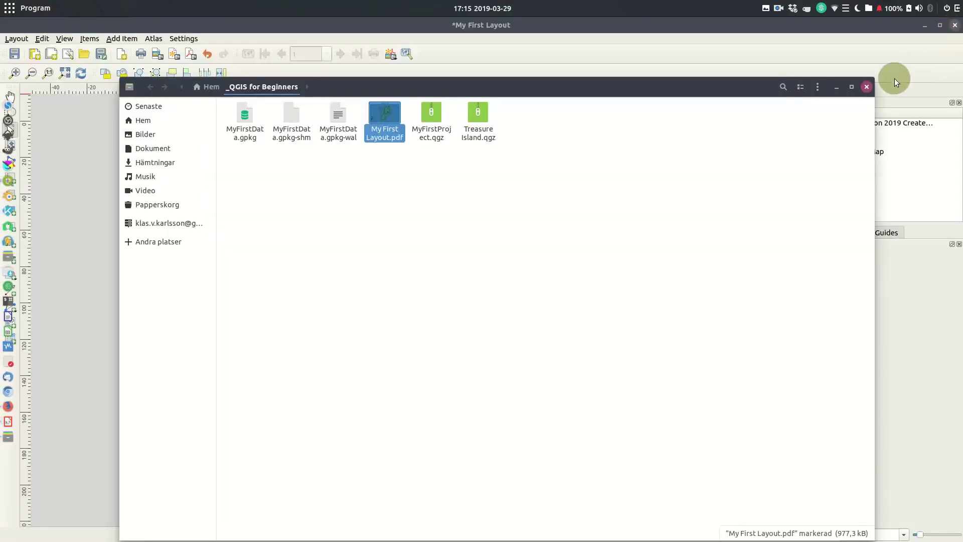
pyautogui.click(955, 26)
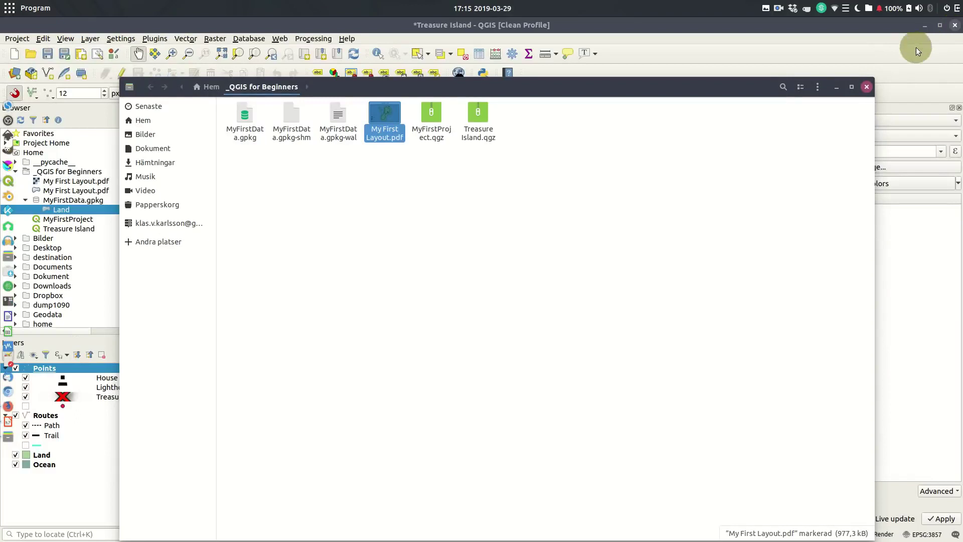
pyautogui.click(866, 88)
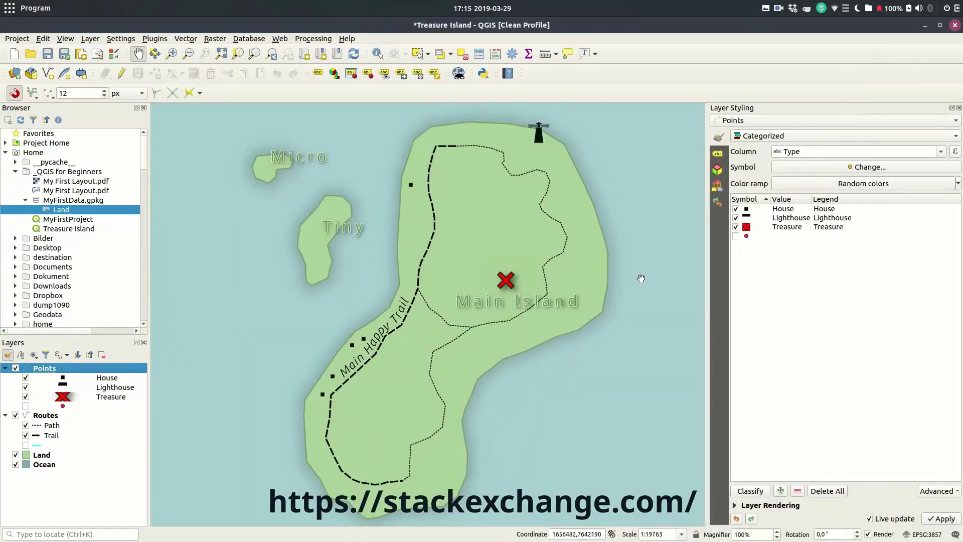
# Open the QGIS help contents in Firefox and go to the QGIS 3.4 documentation overview.
pyautogui.click(347, 39)
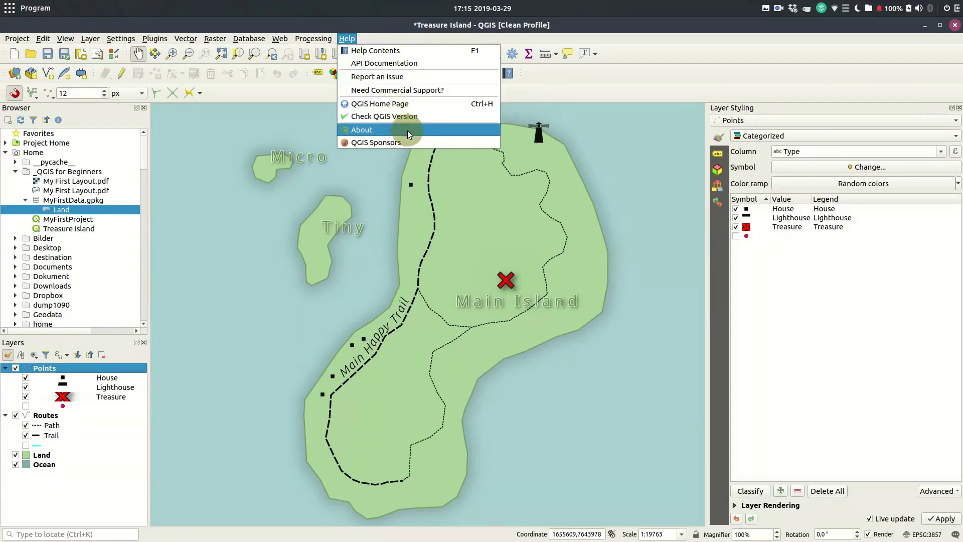
pyautogui.click(402, 54)
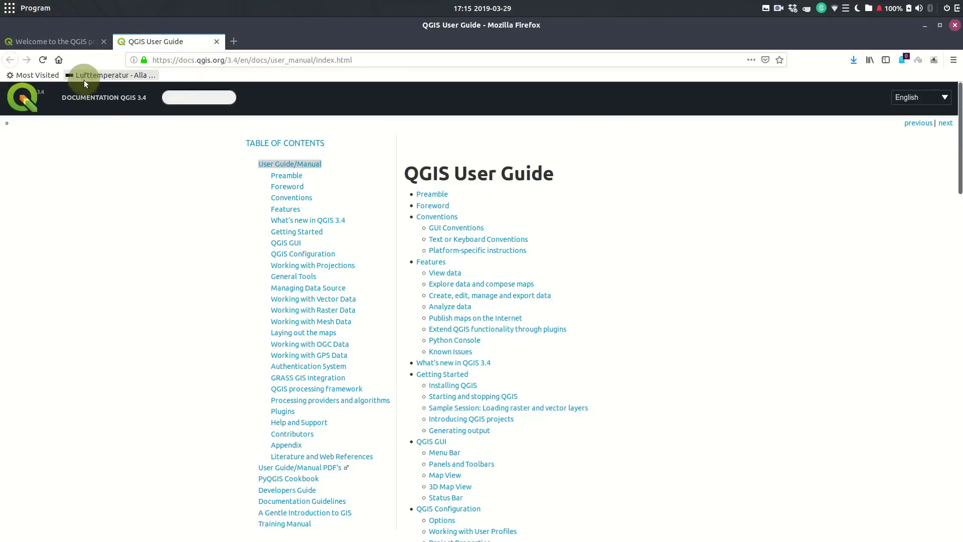
pyautogui.click(22, 97)
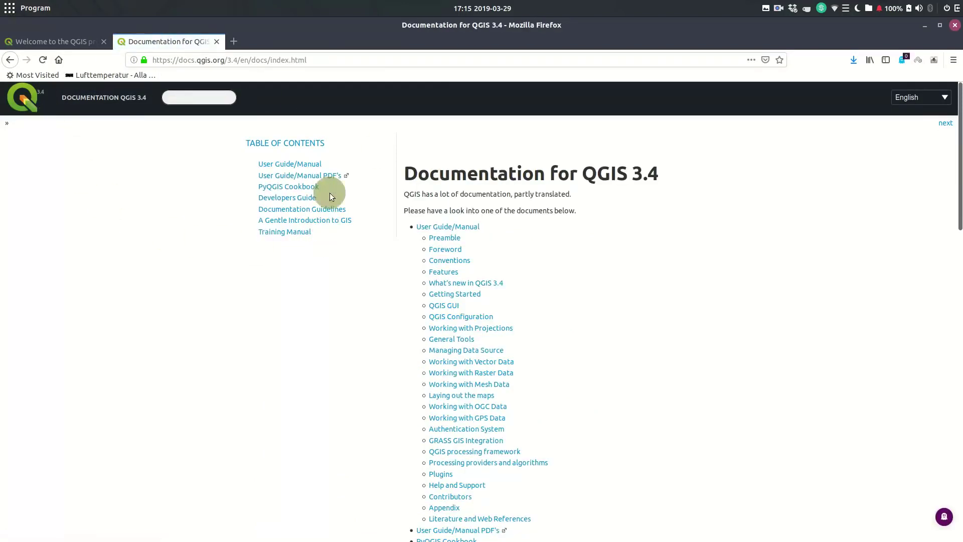
# Look through the For Users page on the QGIS website for documentation, support and plugin resources, and return to the site's home page.
pyautogui.click(54, 45)
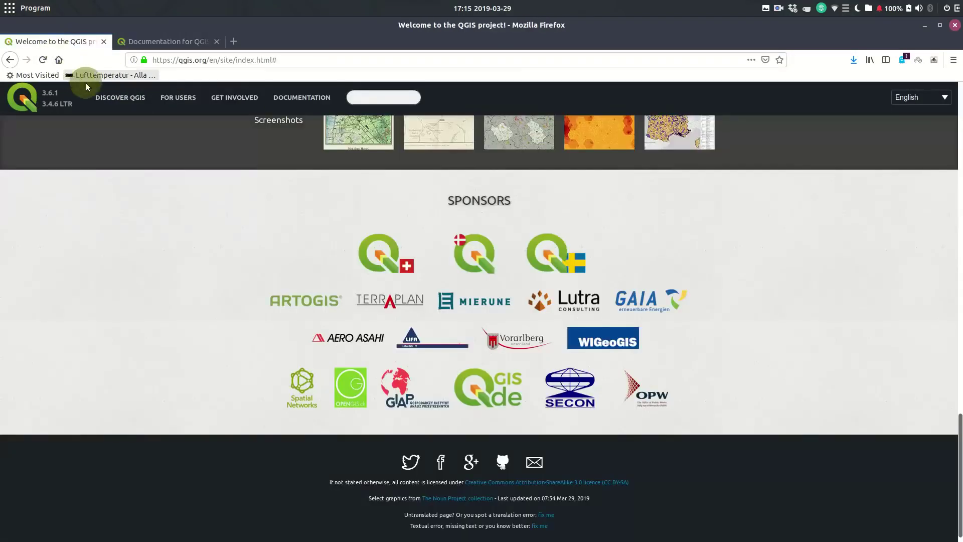
pyautogui.click(179, 99)
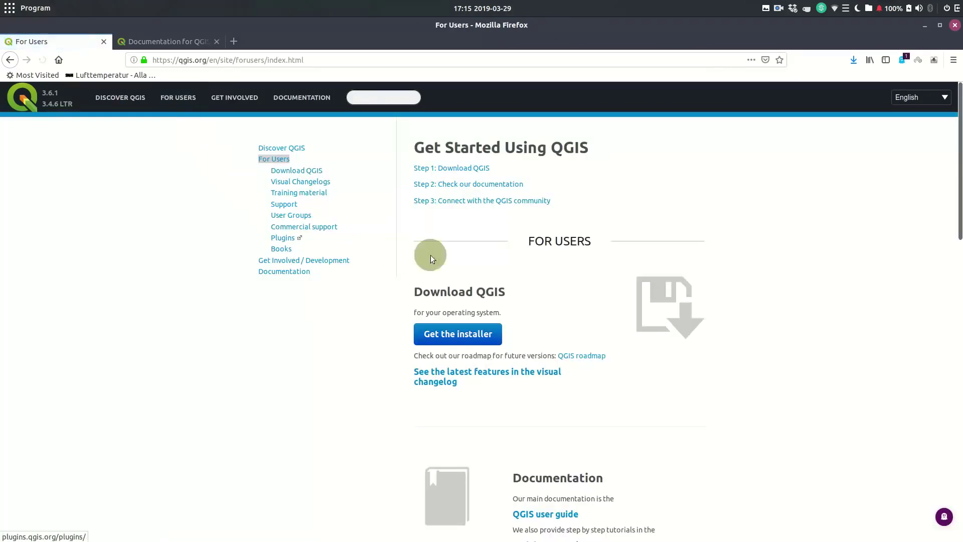
pyautogui.scroll(-4, 546, 263)
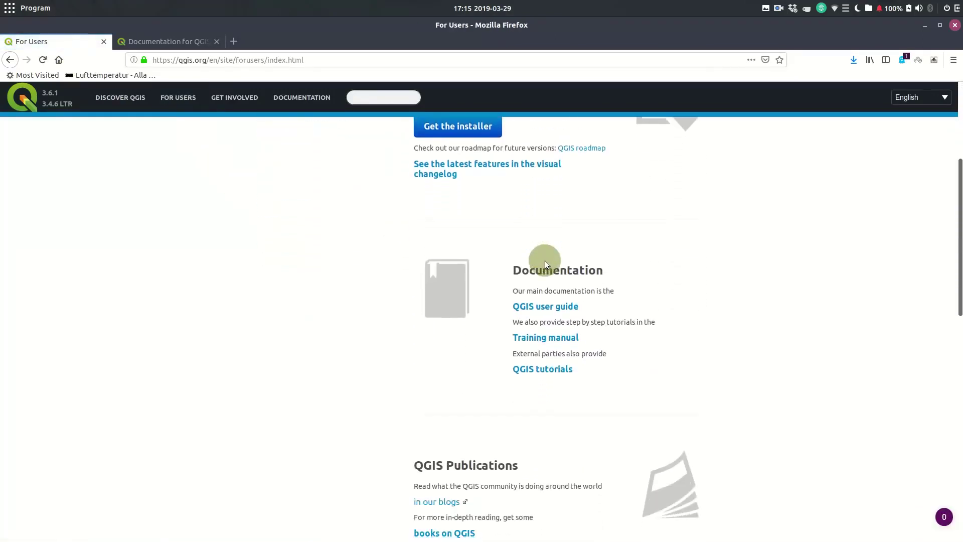
pyautogui.scroll(-6, 345, 267)
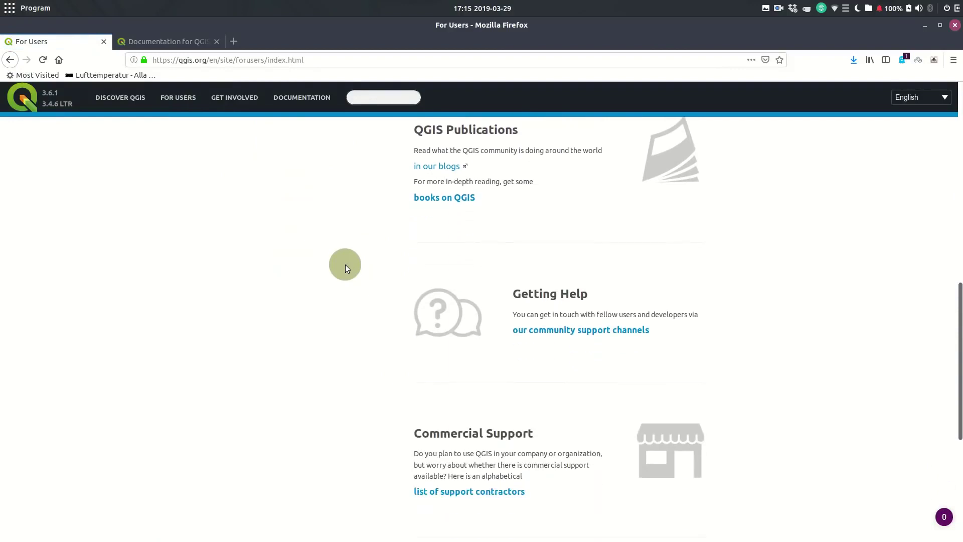
pyautogui.scroll(-5, 339, 281)
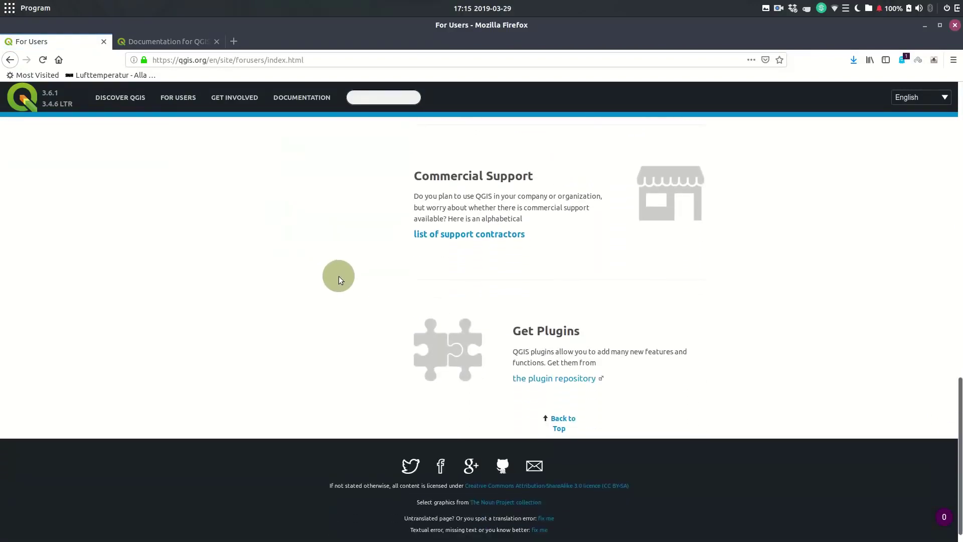
pyautogui.click(22, 98)
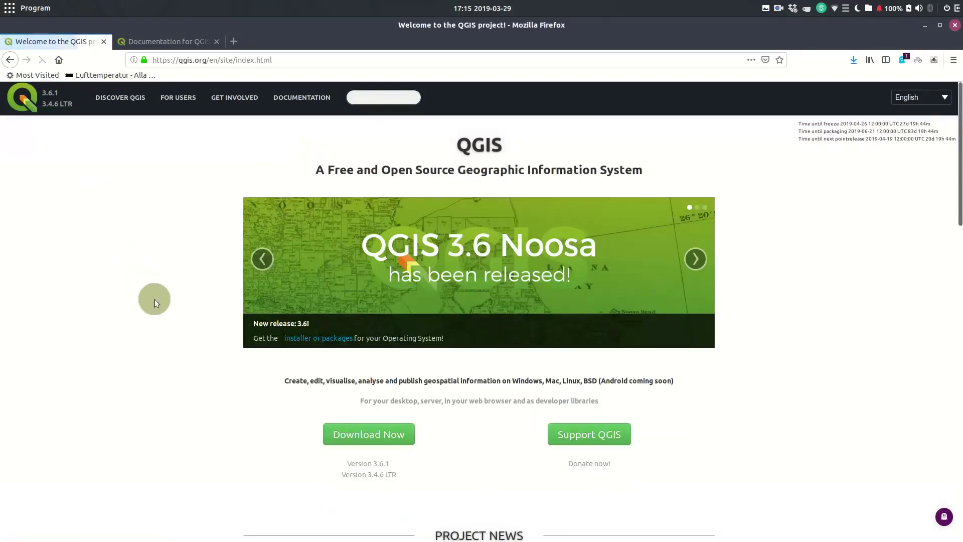